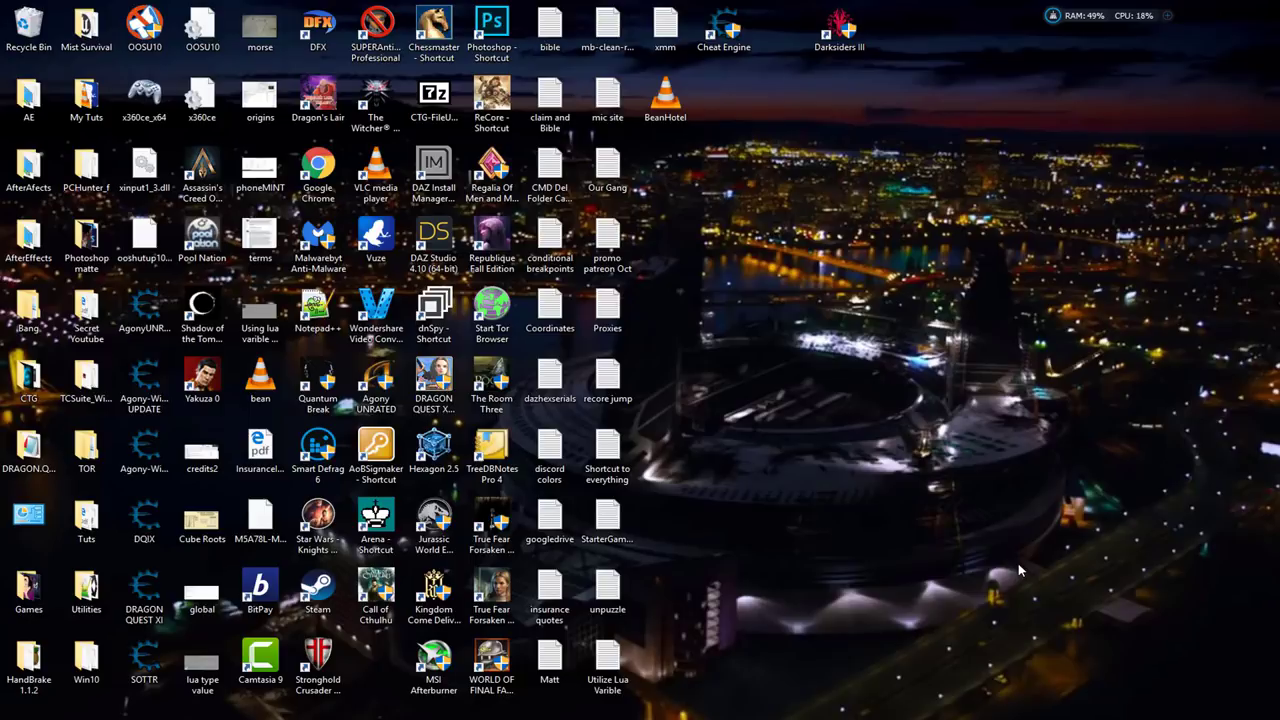
Step: Attach Cheat Engine to the Darksiders3-Win64-Shipping.exe process and position its window beside the game
{"action": "mouse_move", "coordinate": [541, 719]}
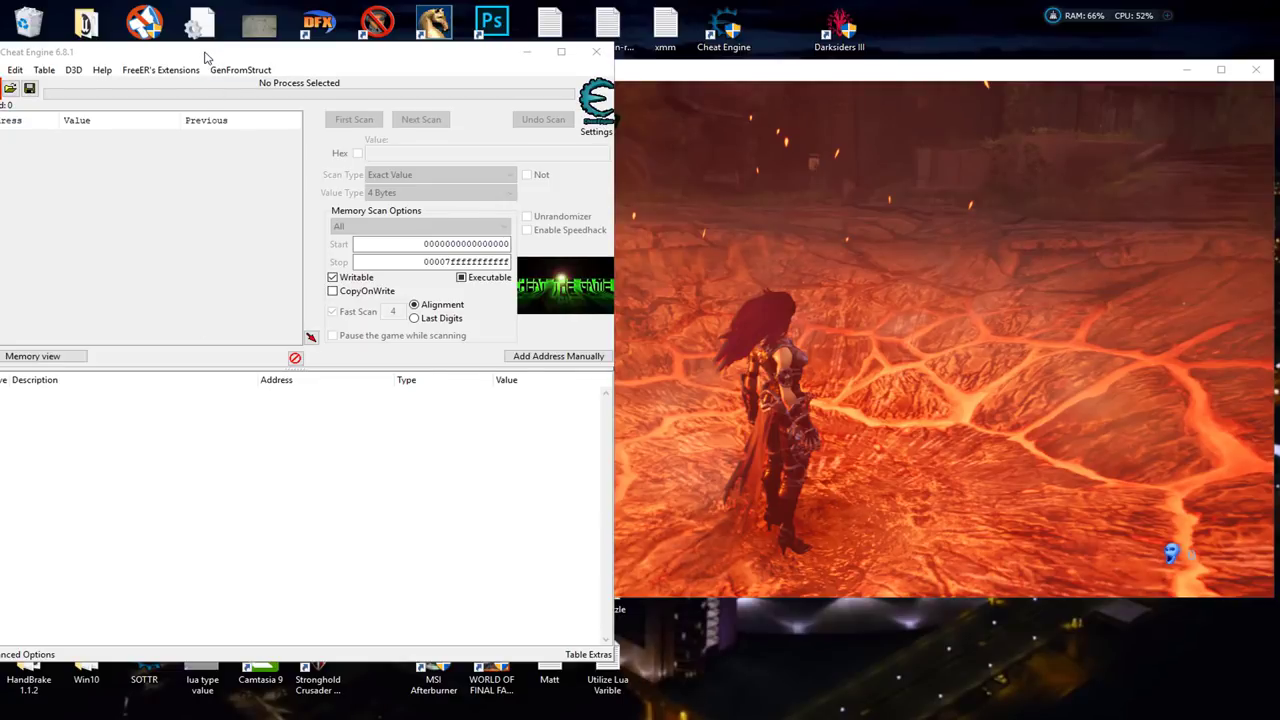
{"action": "mouse_move", "coordinate": [206, 57]}
{"action": "left_mouse_down"}
{"action": "mouse_move", "coordinate": [250, 76]}
{"action": "mouse_move", "coordinate": [225, 69]}
{"action": "left_mouse_up"}
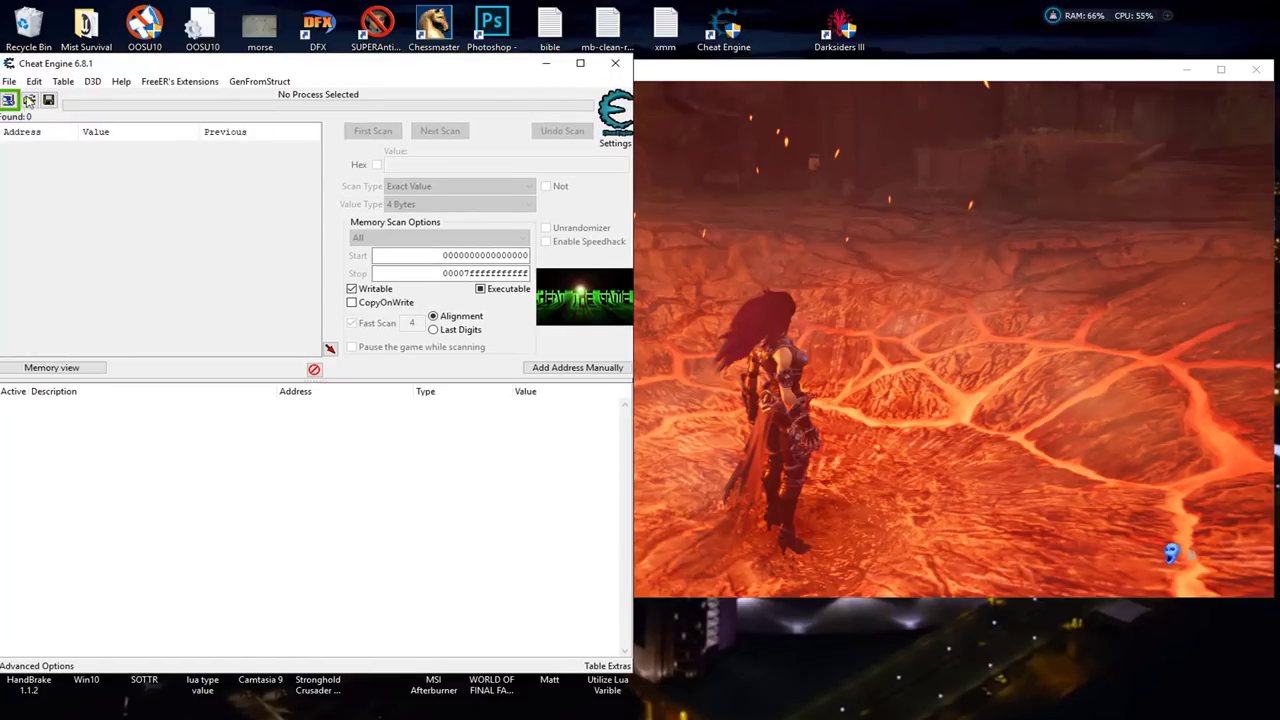
{"action": "left_click_drag", "start_coordinate": [108, 70], "coordinate": [130, 60]}
{"action": "left_click", "coordinate": [29, 90]}
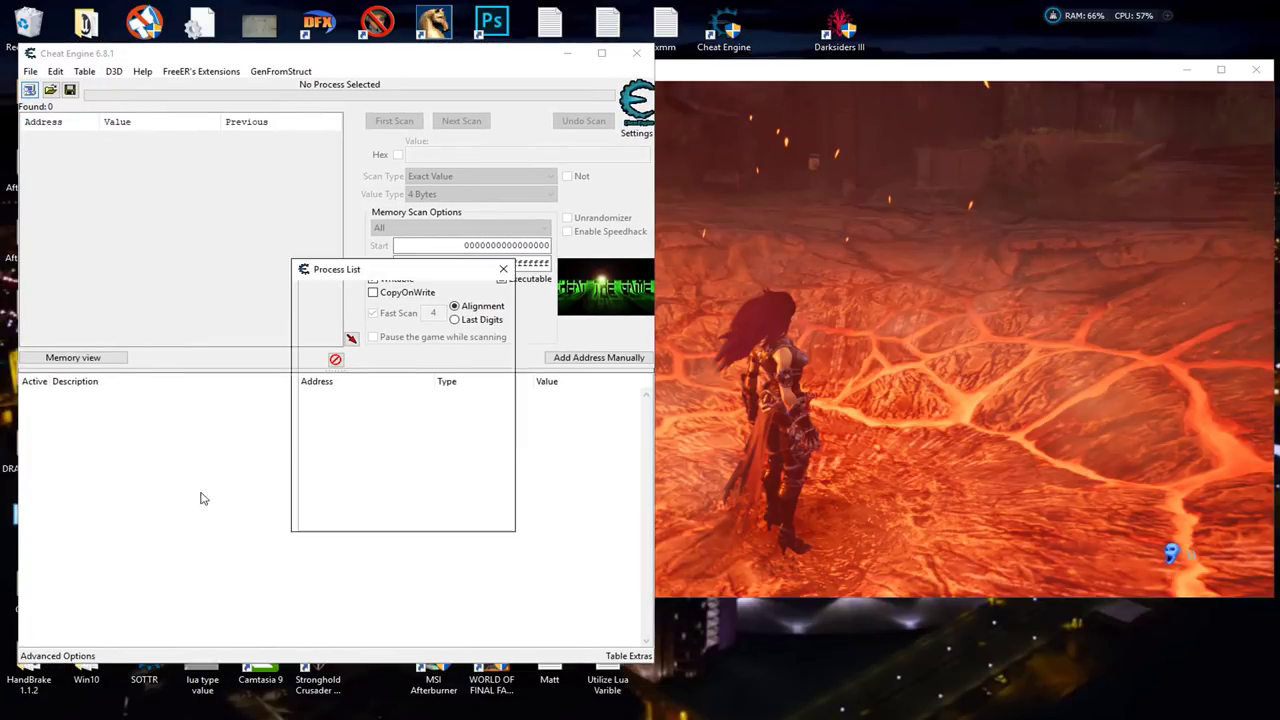
{"action": "left_click", "coordinate": [358, 421]}
{"action": "left_click", "coordinate": [368, 469]}
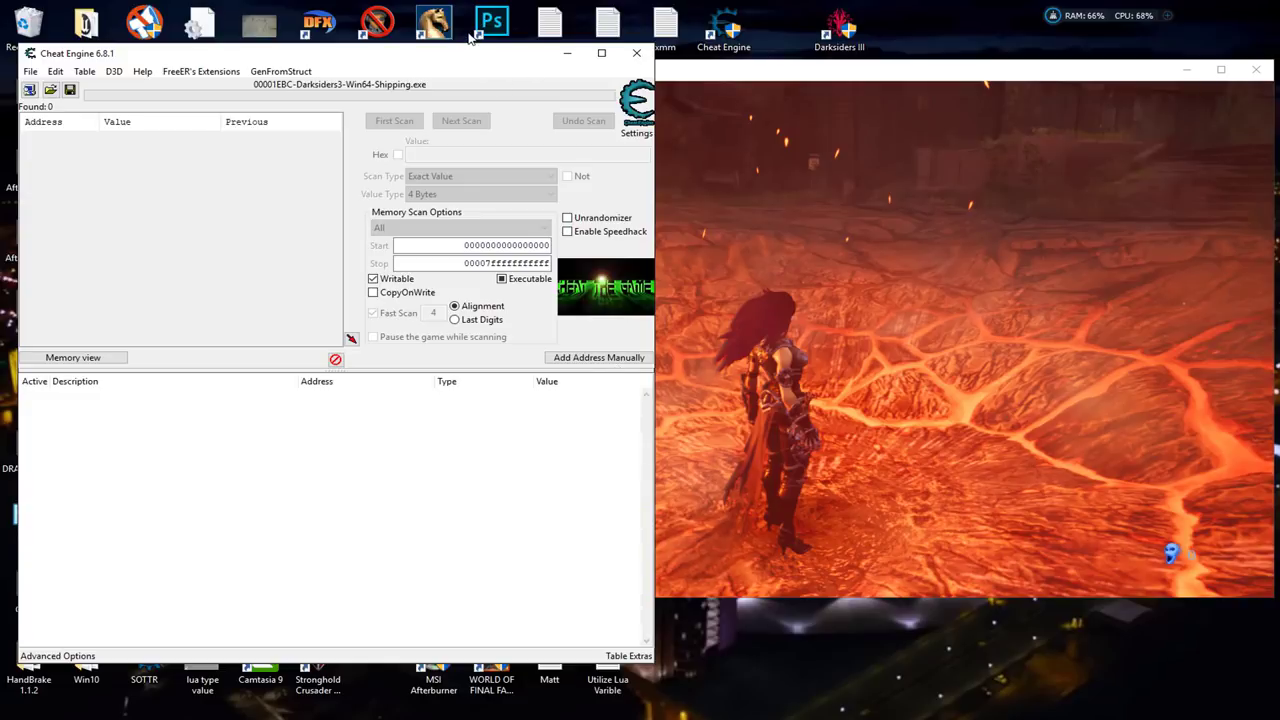
{"action": "left_click_drag", "start_coordinate": [334, 60], "coordinate": [359, 30]}
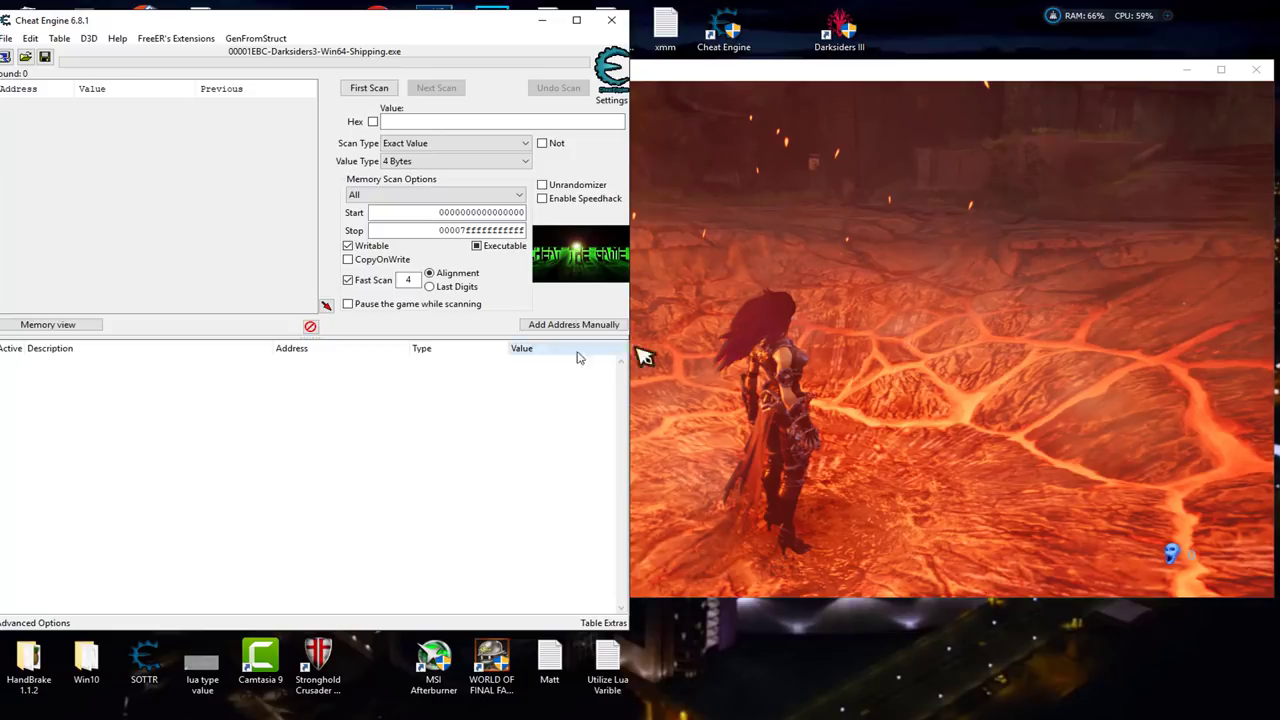
Step: Run a first scan for an unknown initial value as 4 Bytes, with Writable set to its indeterminate state
{"action": "left_click", "coordinate": [449, 163]}
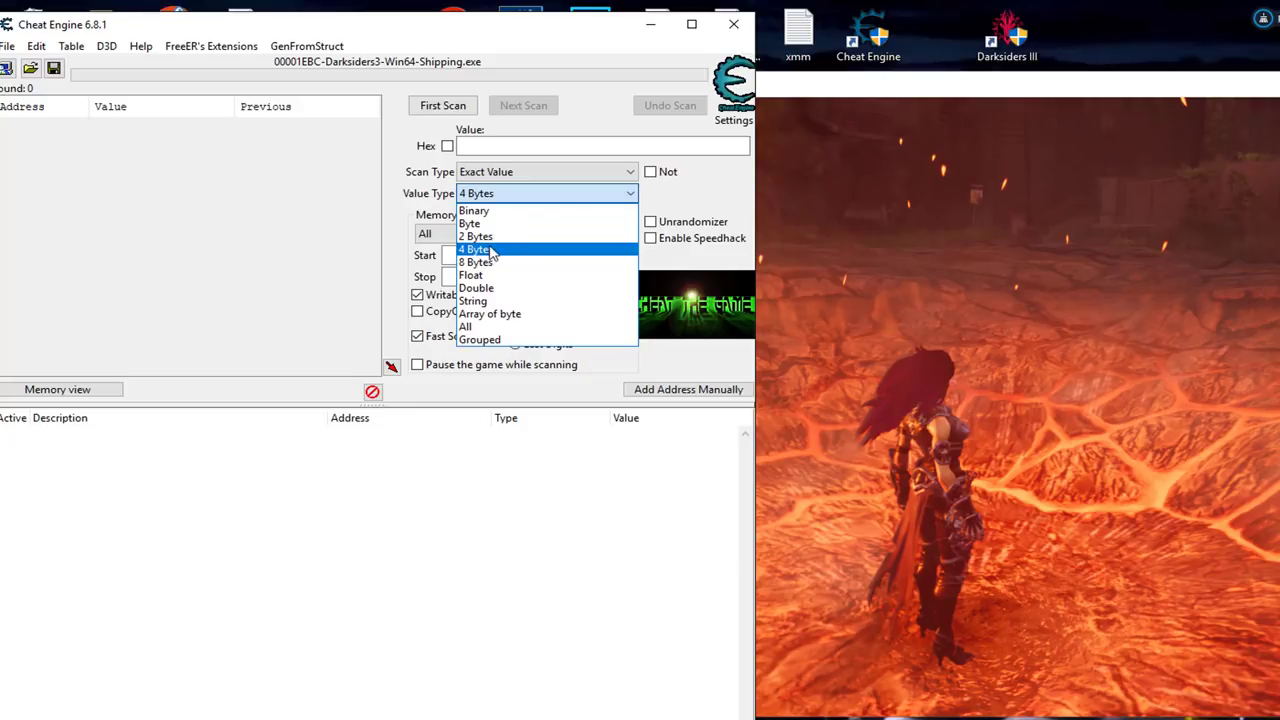
{"action": "left_click", "coordinate": [478, 250]}
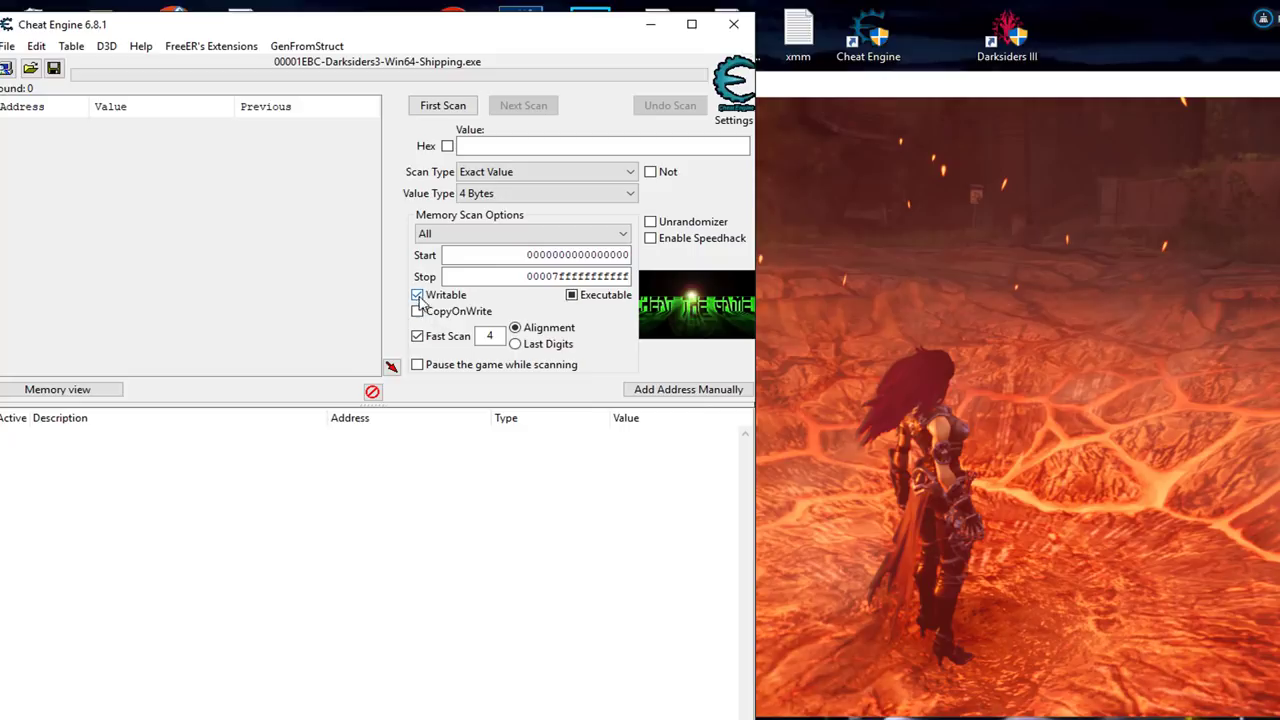
{"action": "left_click", "coordinate": [417, 295]}
{"action": "left_click", "coordinate": [513, 174]}
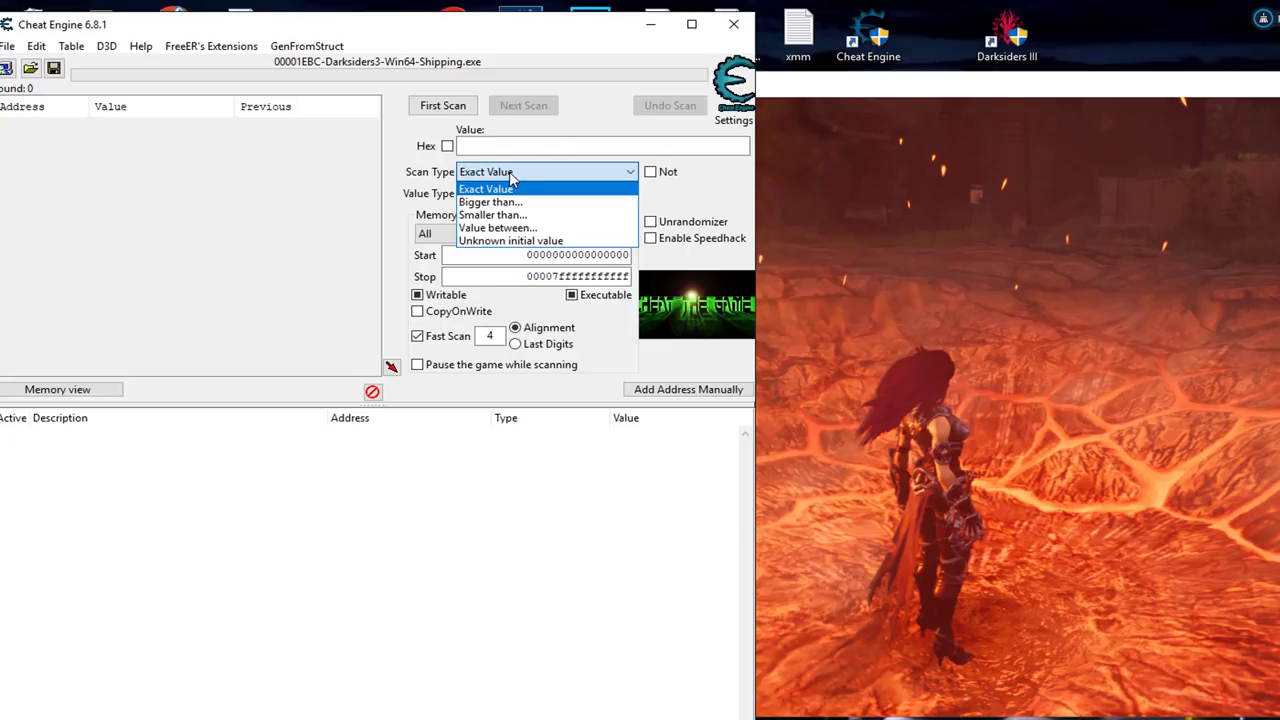
{"action": "left_click", "coordinate": [510, 241]}
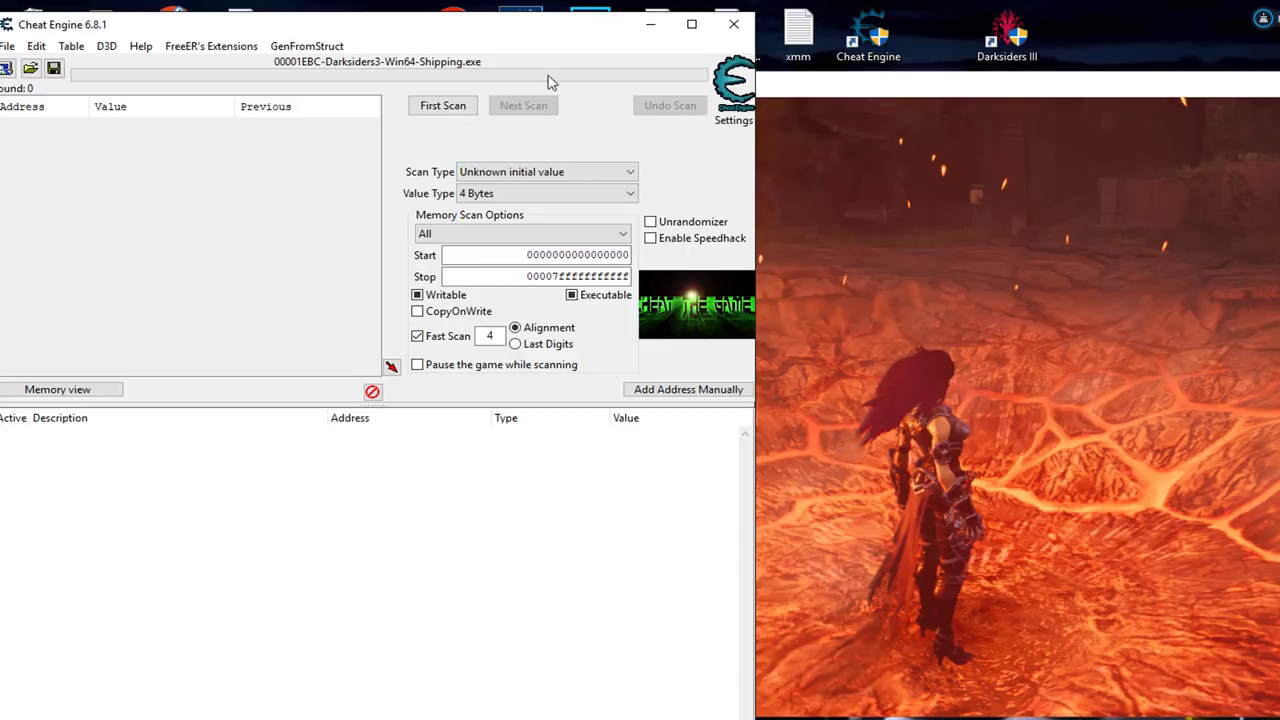
{"action": "left_click", "coordinate": [443, 108]}
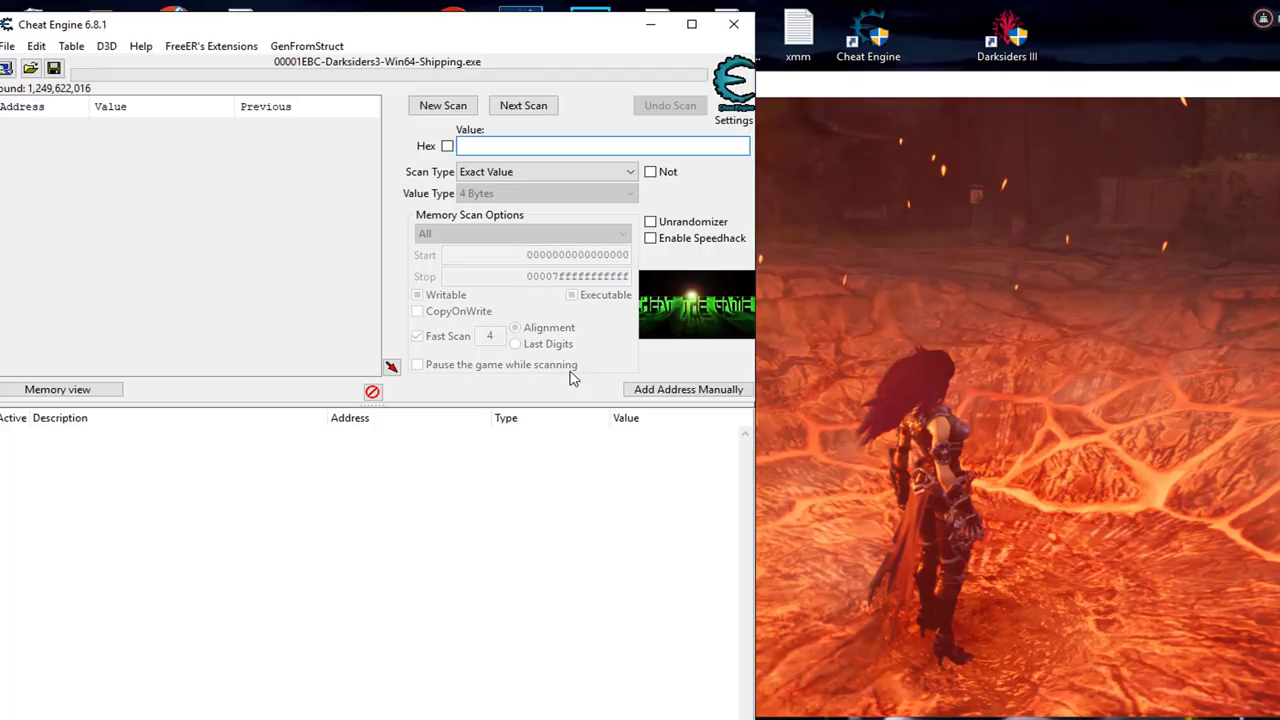
Step: Take damage from an enemy in Darksiders III, then narrow the Cheat Engine results by decreased value and repeatedly by unchanged value
{"action": "left_click", "coordinate": [940, 333]}
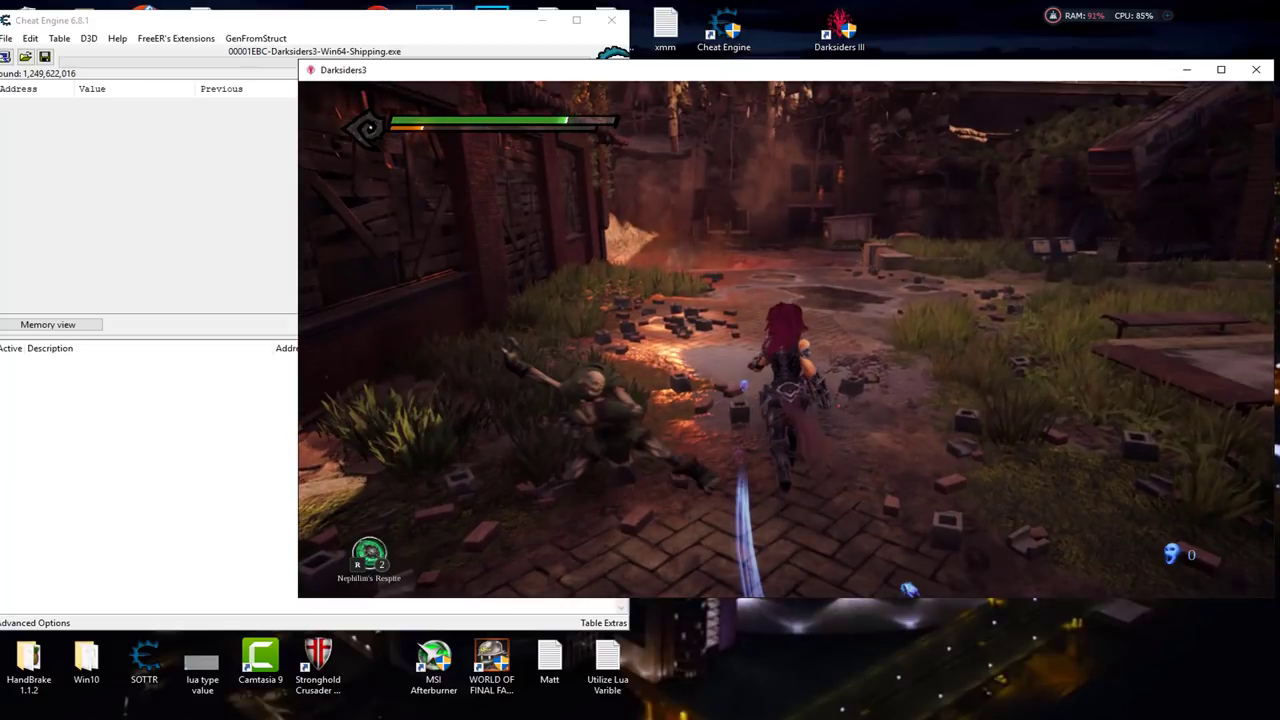
{"action": "key", "text": "alt+Tab"}
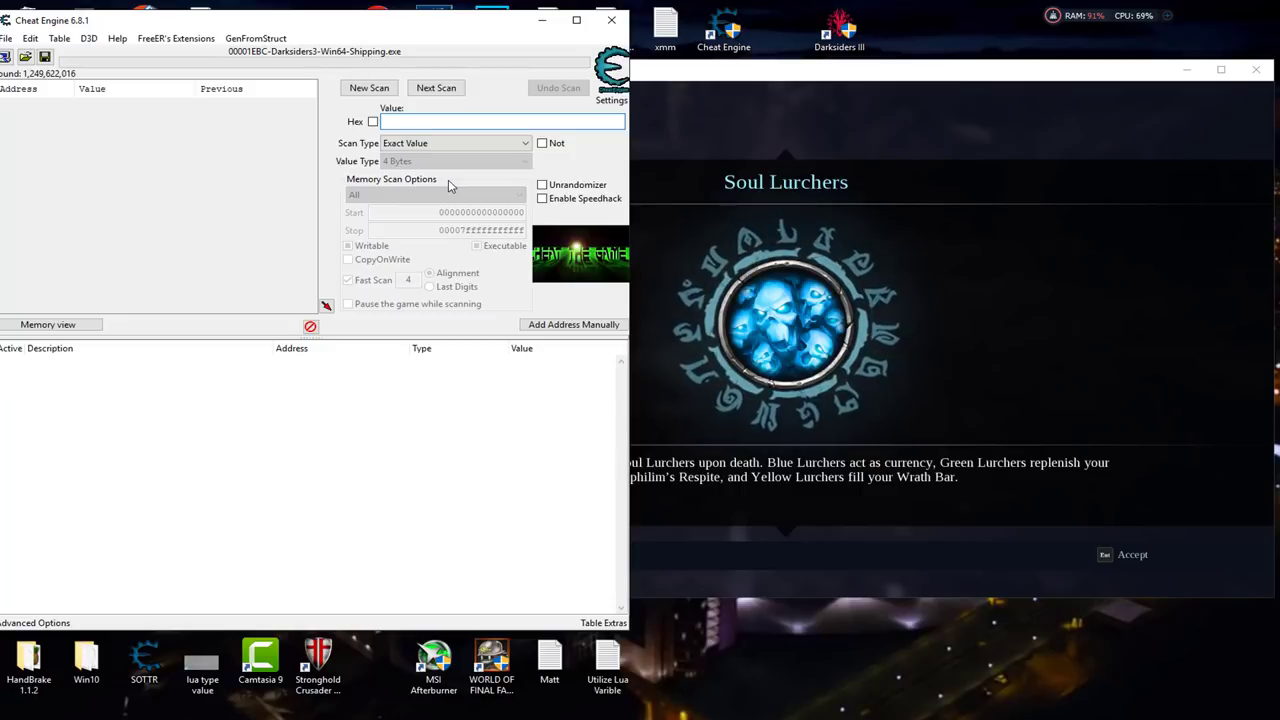
{"action": "key", "text": "F3"}
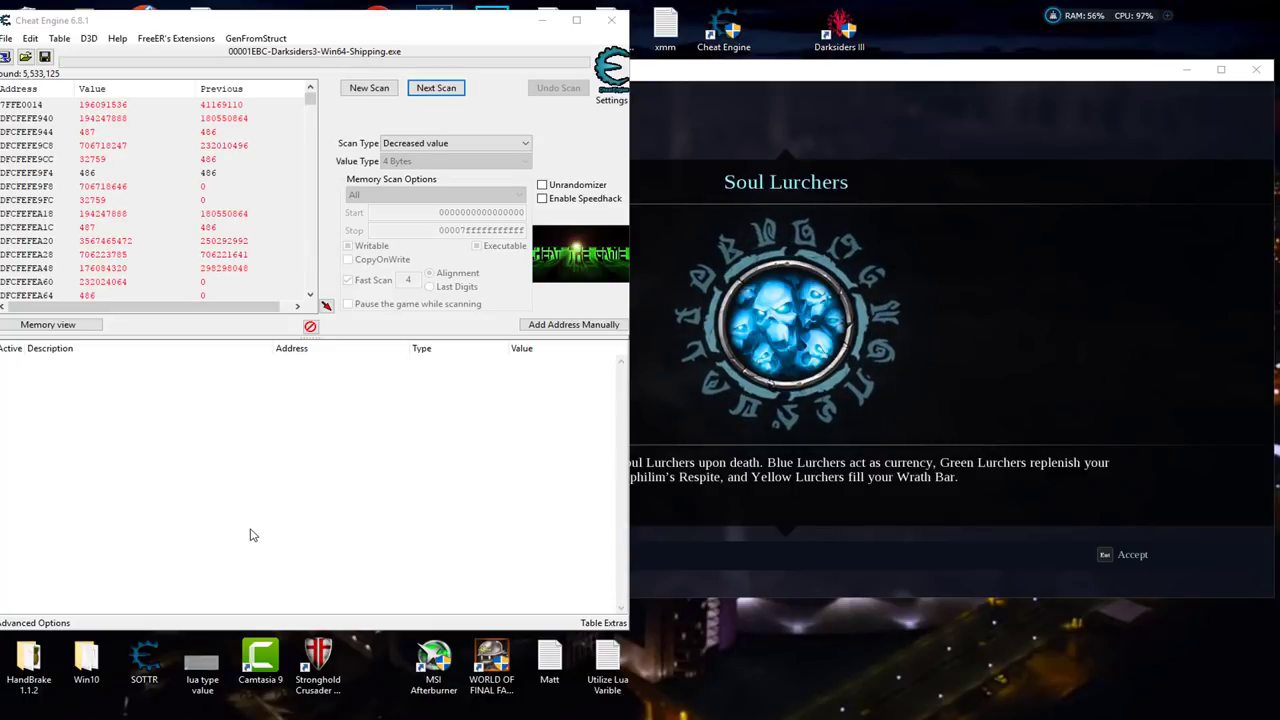
{"action": "key", "text": "F3"}
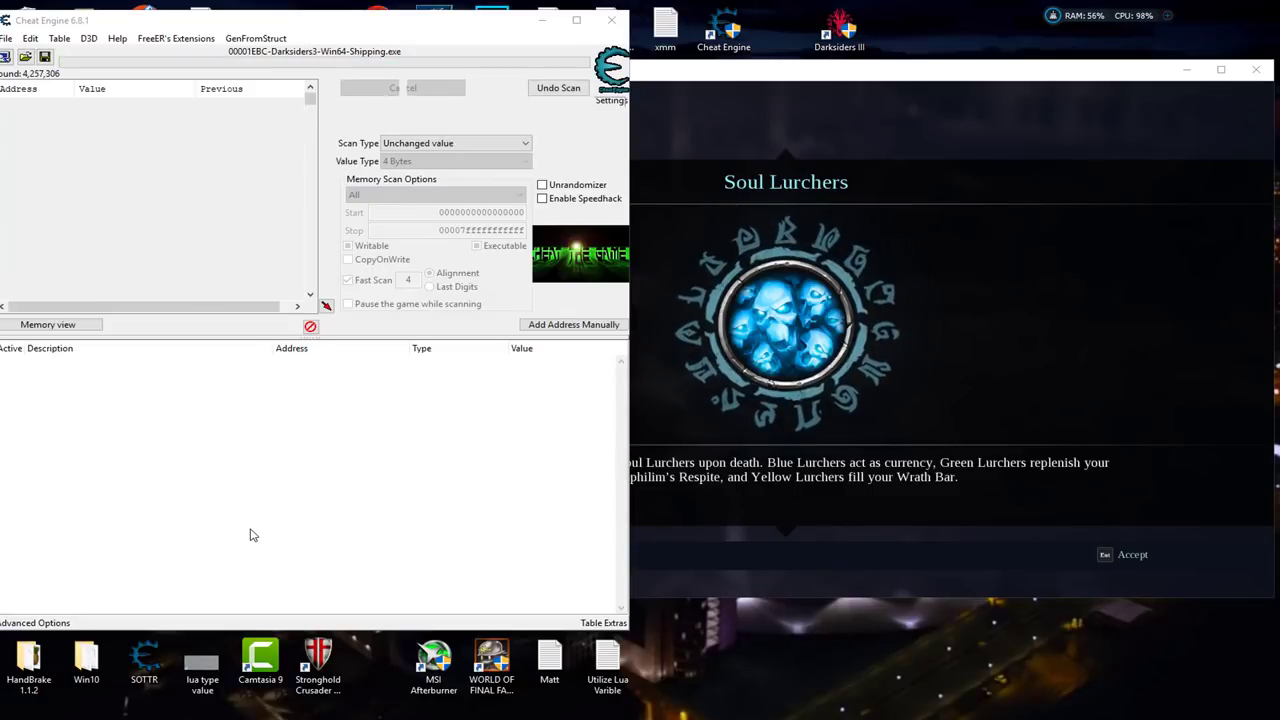
{"action": "key", "text": "Return"}
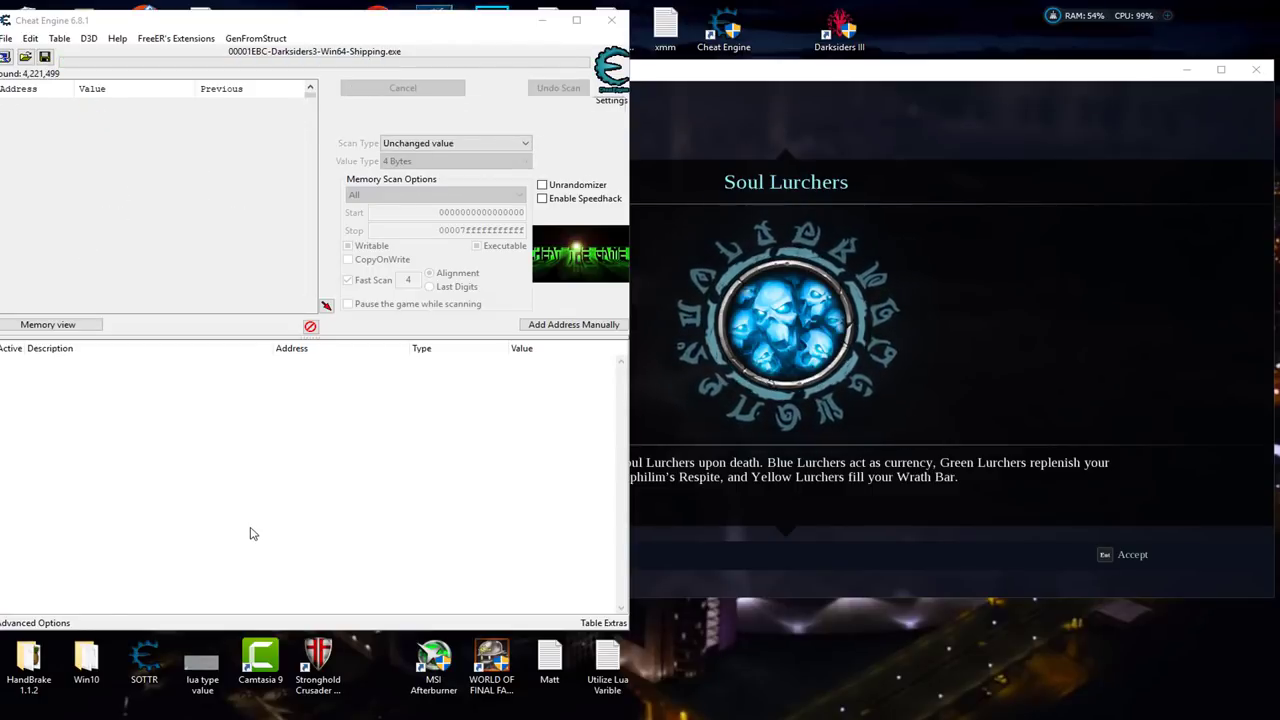
Step: In the hotkey settings, assign Home to Next Scan-Increased Value and End to Next Scan-Decreased Value
{"action": "left_click", "coordinate": [30, 38]}
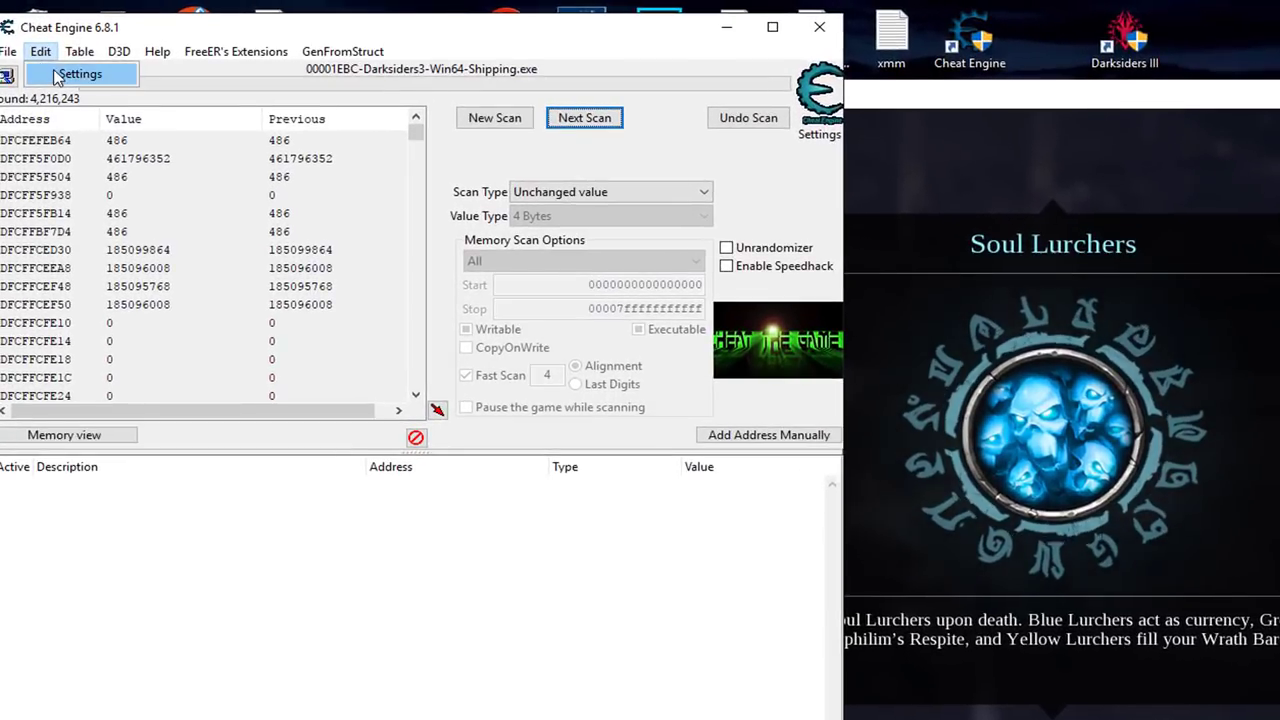
{"action": "left_click", "coordinate": [60, 75]}
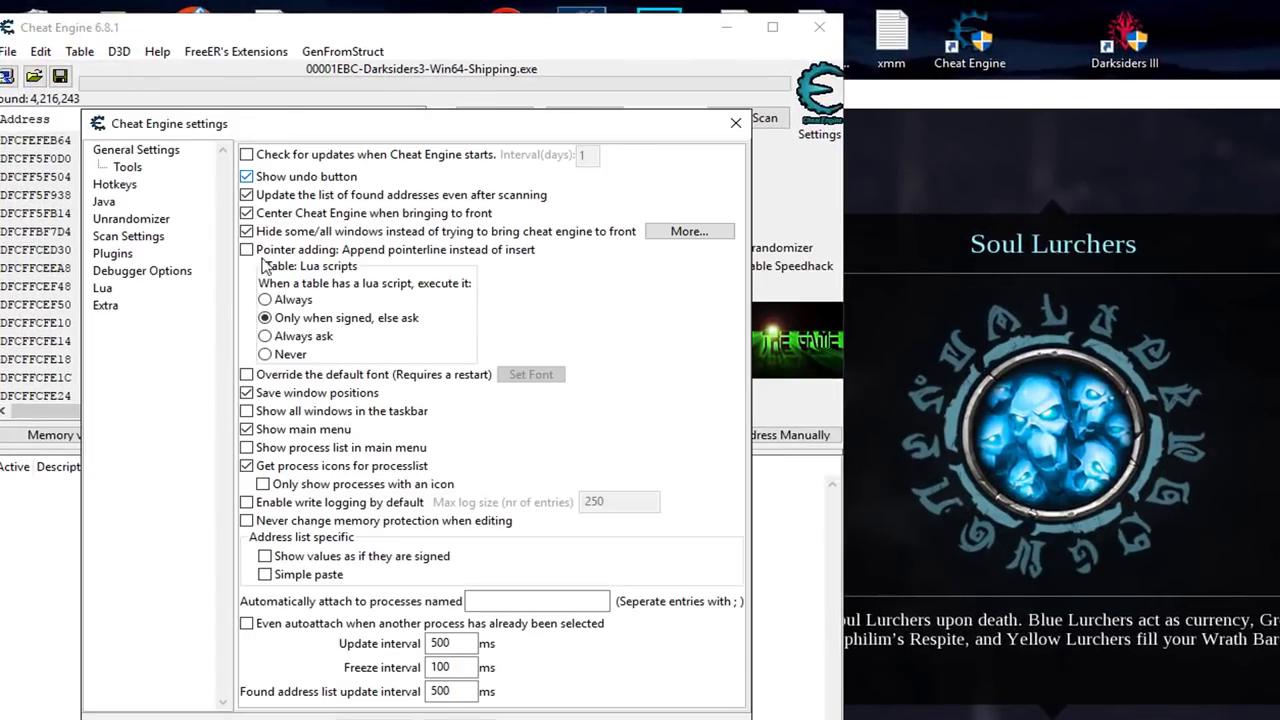
{"action": "left_click", "coordinate": [115, 185]}
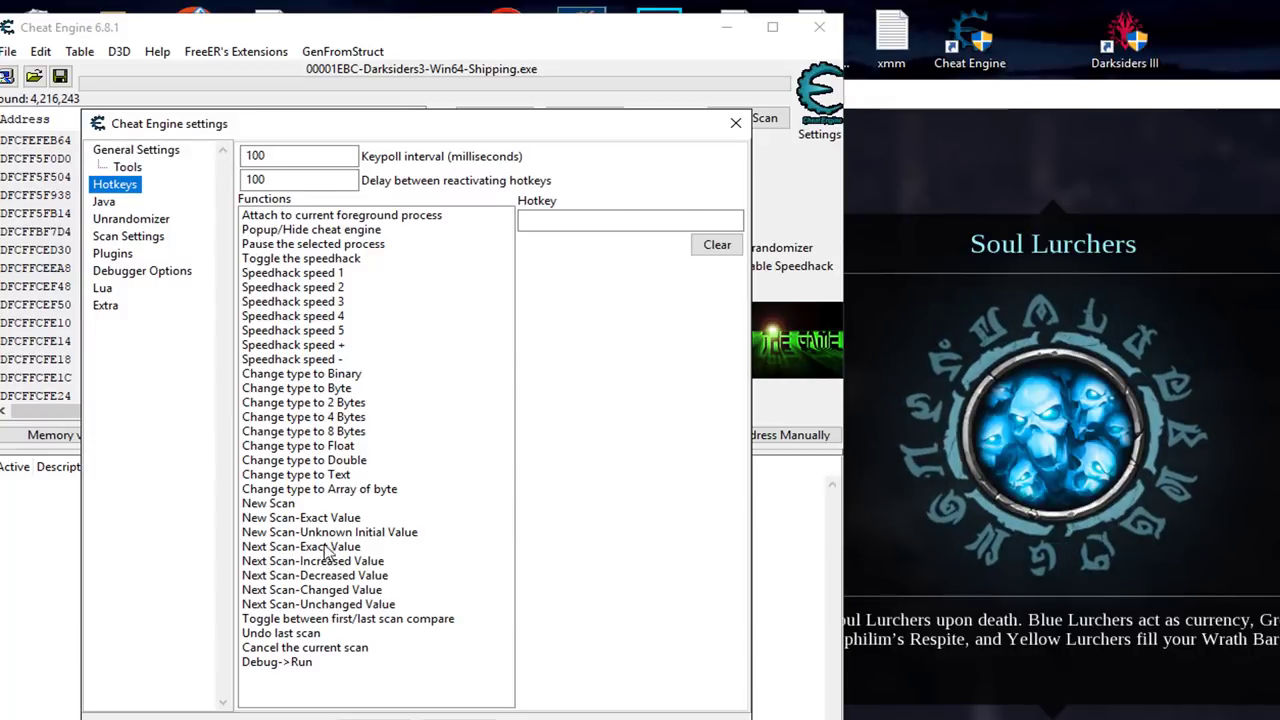
{"action": "left_click", "coordinate": [375, 562]}
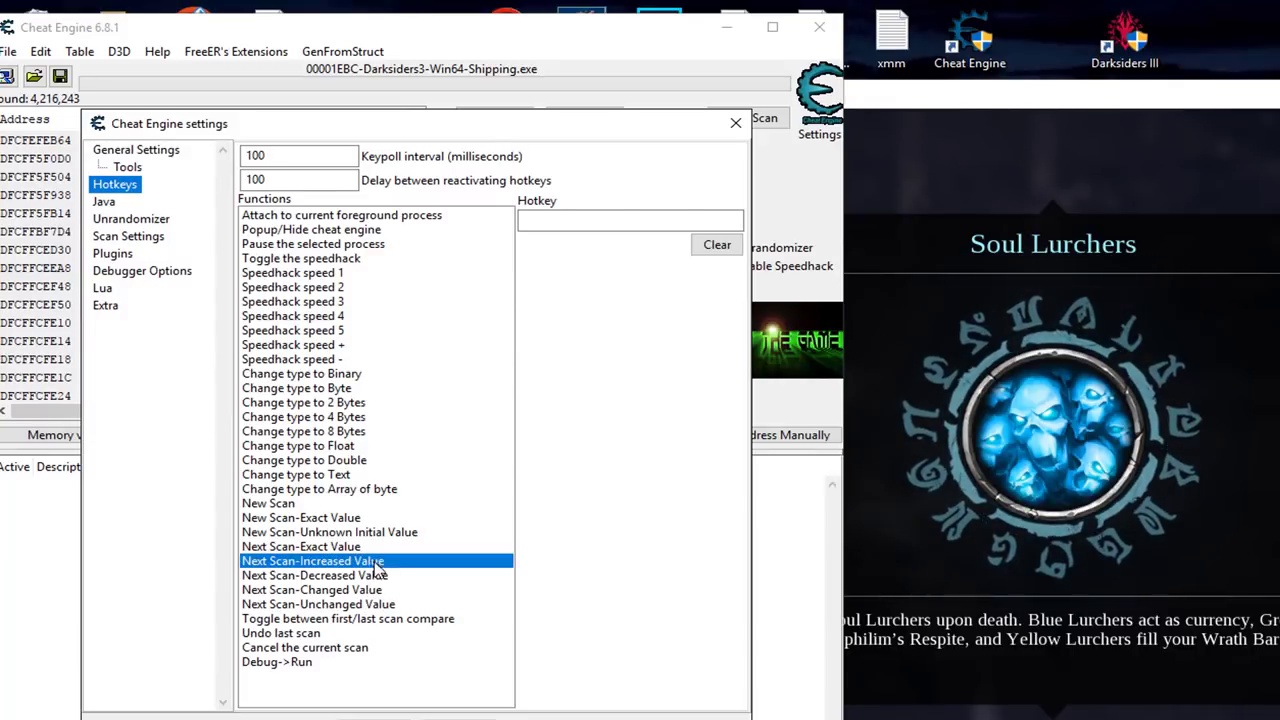
{"action": "key", "text": "Home"}
{"action": "left_click", "coordinate": [368, 576]}
{"action": "key", "text": "End"}
Step: Assign numeric + to Next Scan-Changed Value and numeric - to Next Scan-Unchanged Value
{"action": "left_click", "coordinate": [360, 590]}
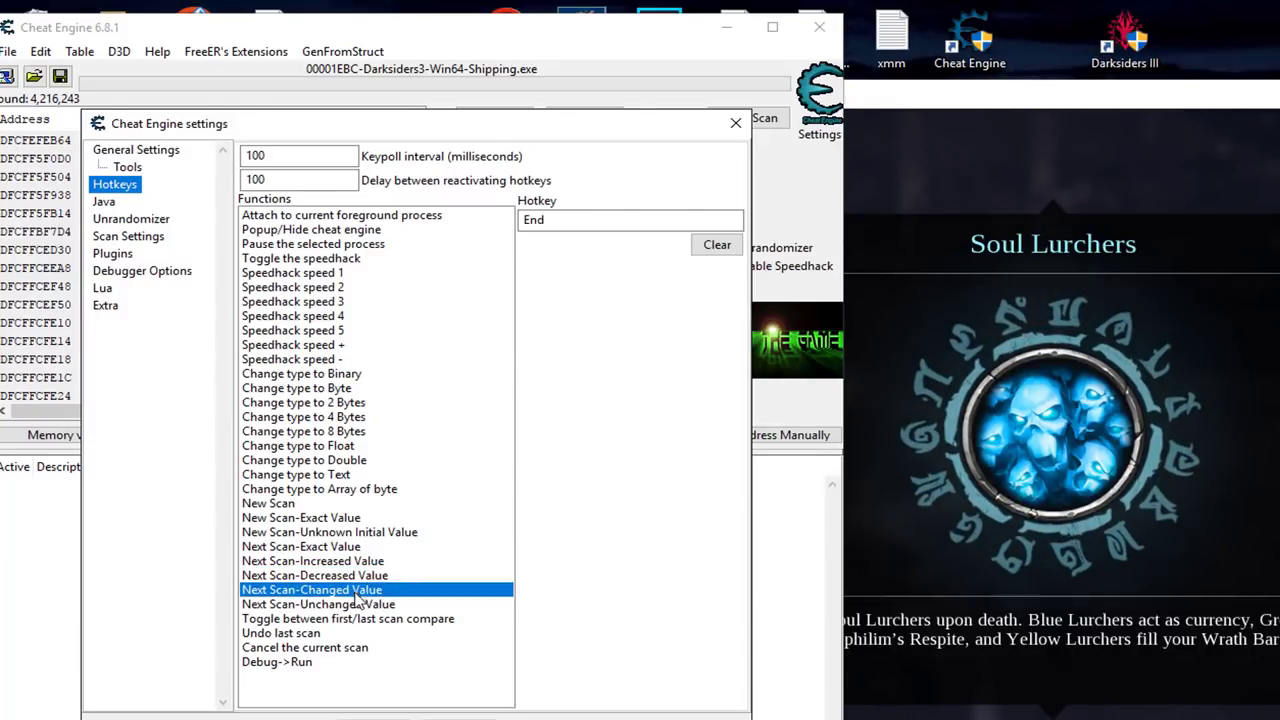
{"action": "key", "text": "KP_Add"}
{"action": "left_click", "coordinate": [345, 605]}
{"action": "key", "text": "KP_Subtract"}
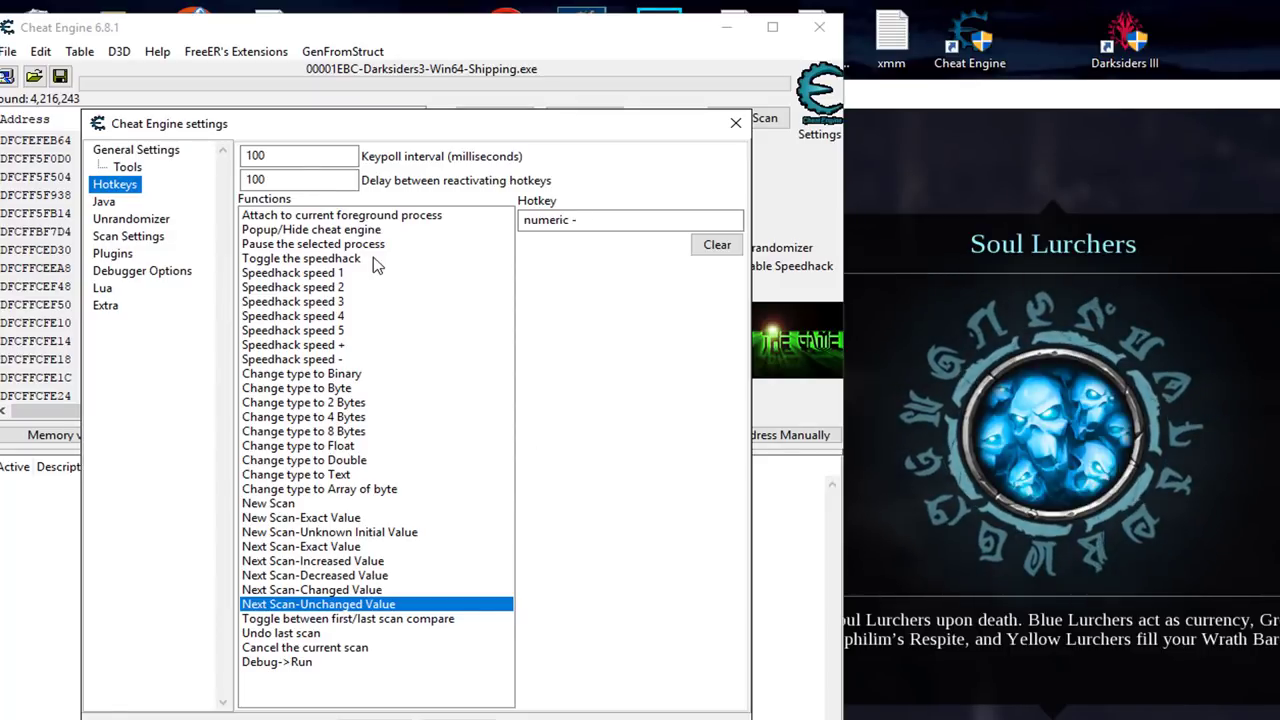
Step: Assign numeric . as the hotkey for pausing the selected process and accept the settings
{"action": "left_click", "coordinate": [337, 243]}
{"action": "key", "text": "KP_Decimal"}
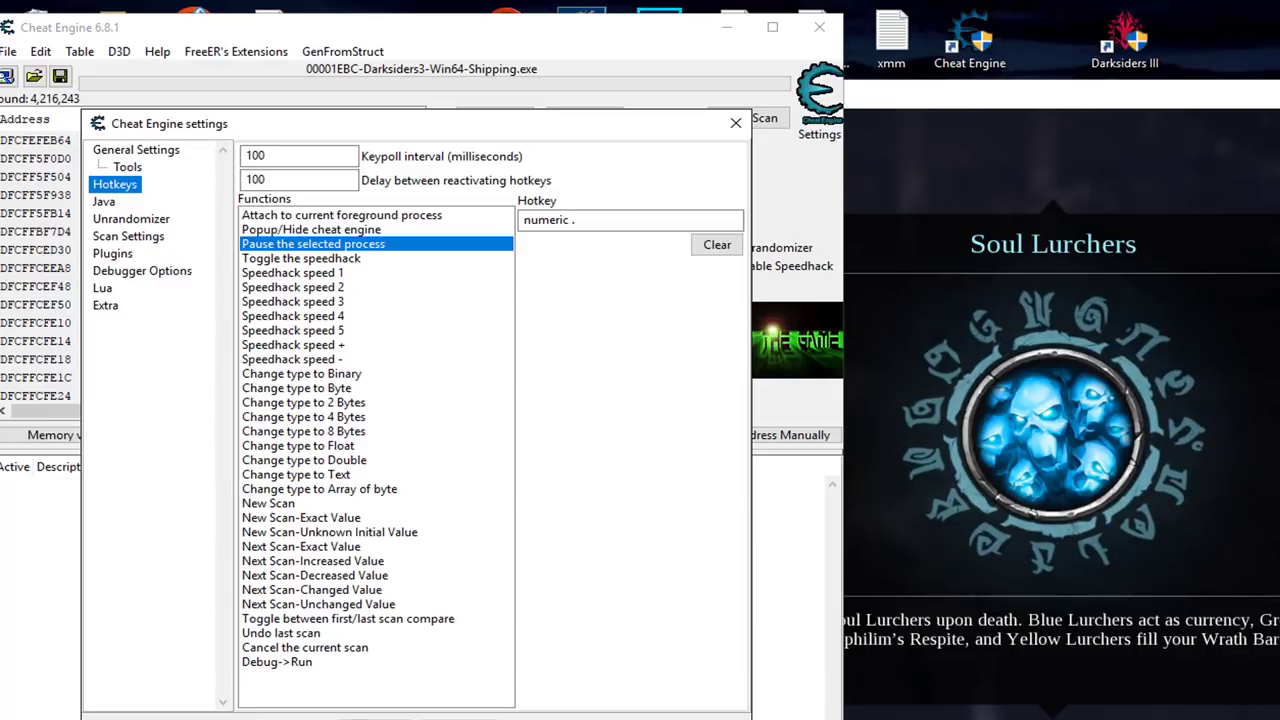
{"action": "left_click", "coordinate": [373, 718]}
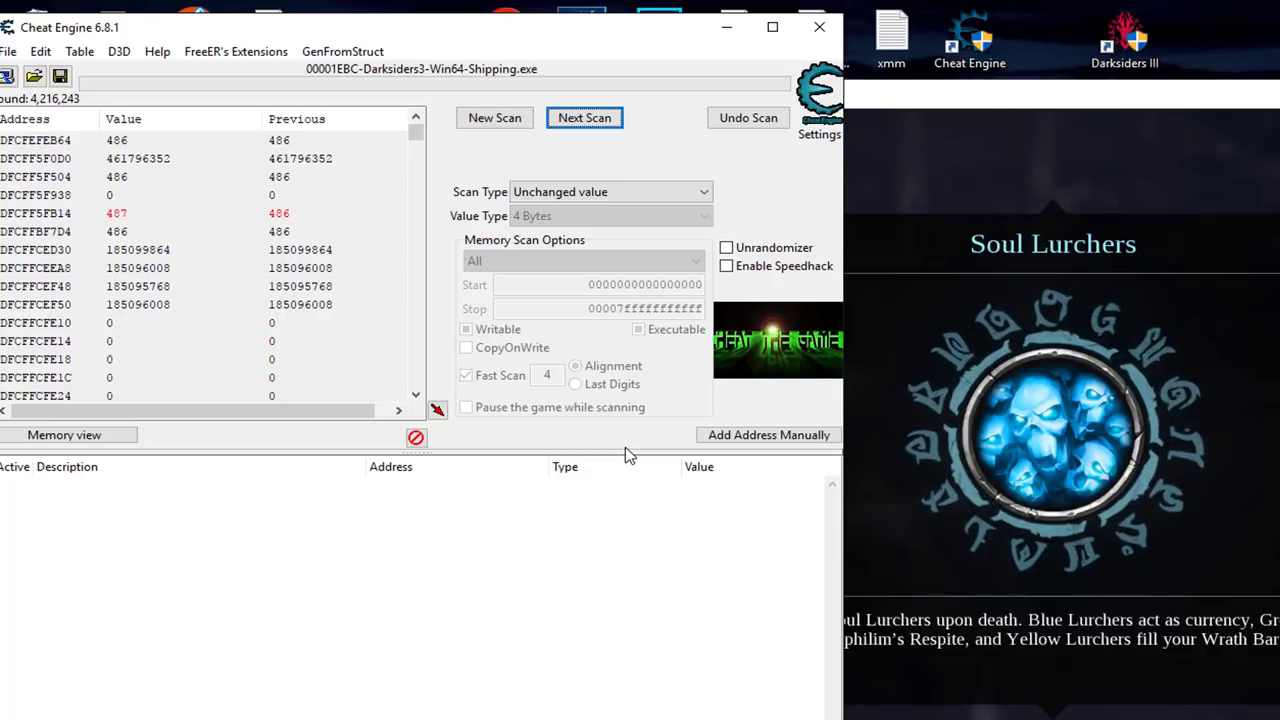
Step: Rescan for unchanged values, then dismiss the Soul Lurchers notice in Darksiders III and move the character to the enemy to lose health
{"action": "key", "text": "Return"}
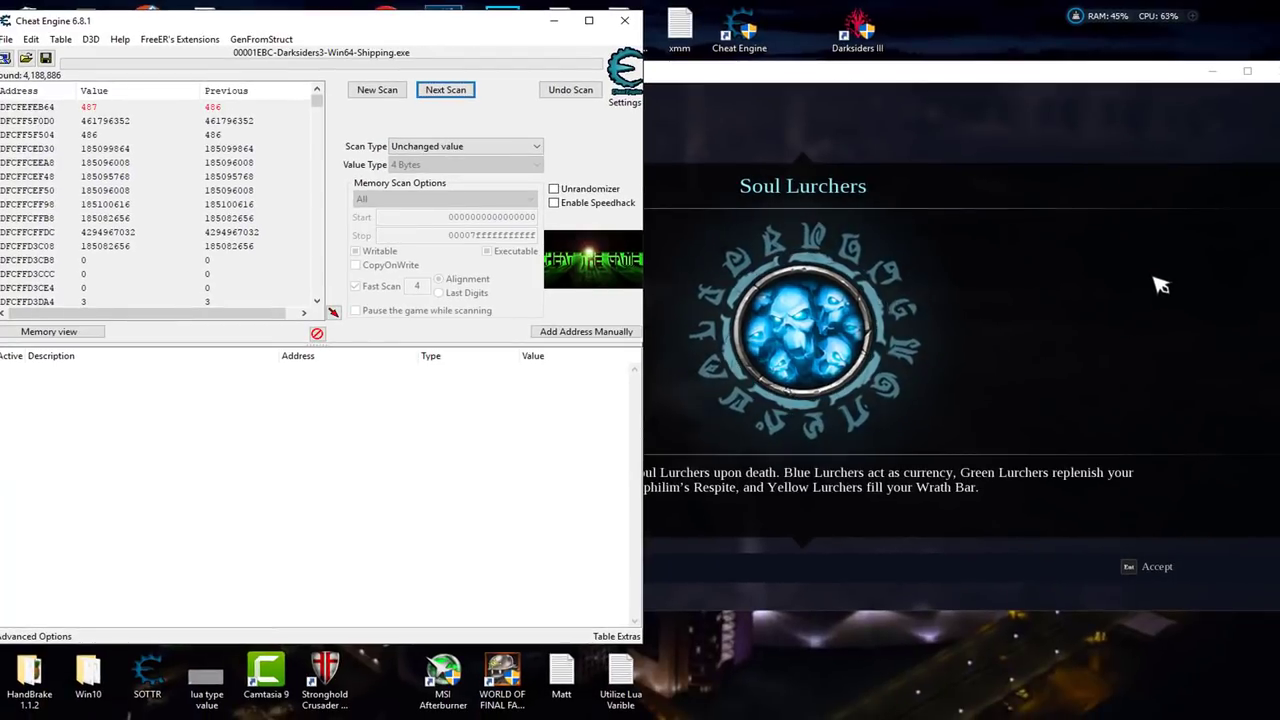
{"action": "left_click", "coordinate": [1160, 285]}
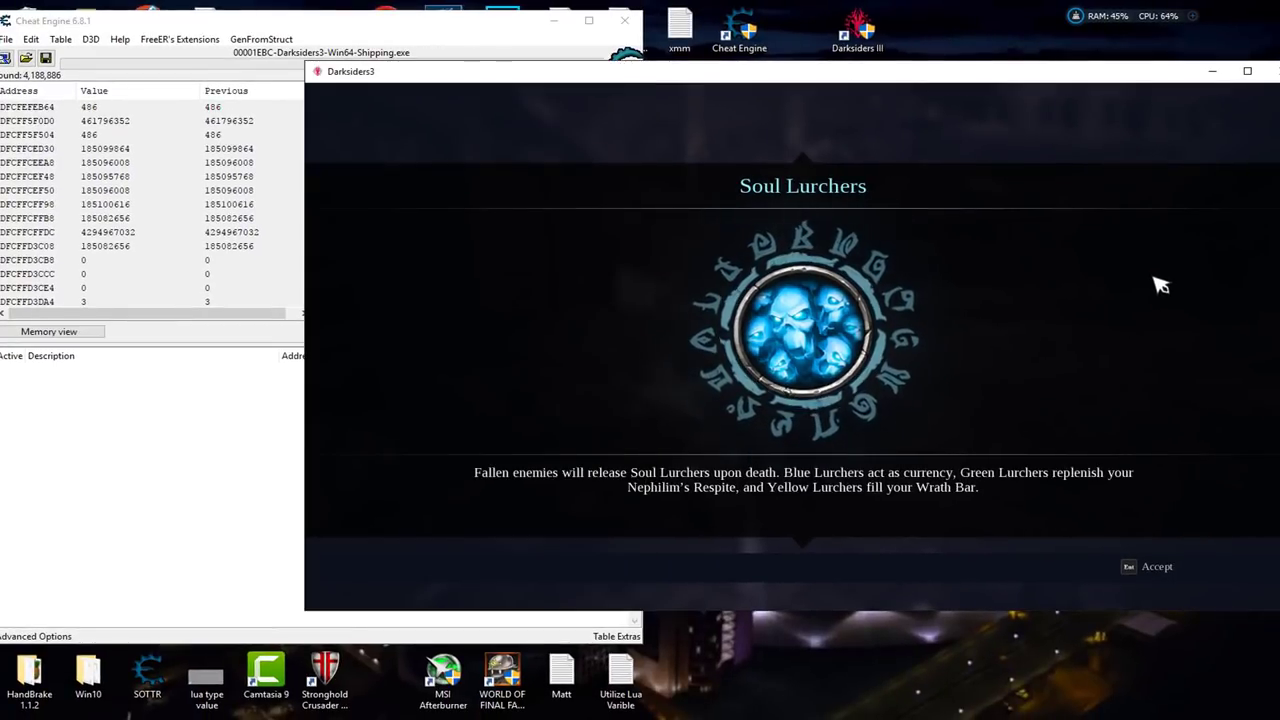
{"action": "key", "text": "Escape"}
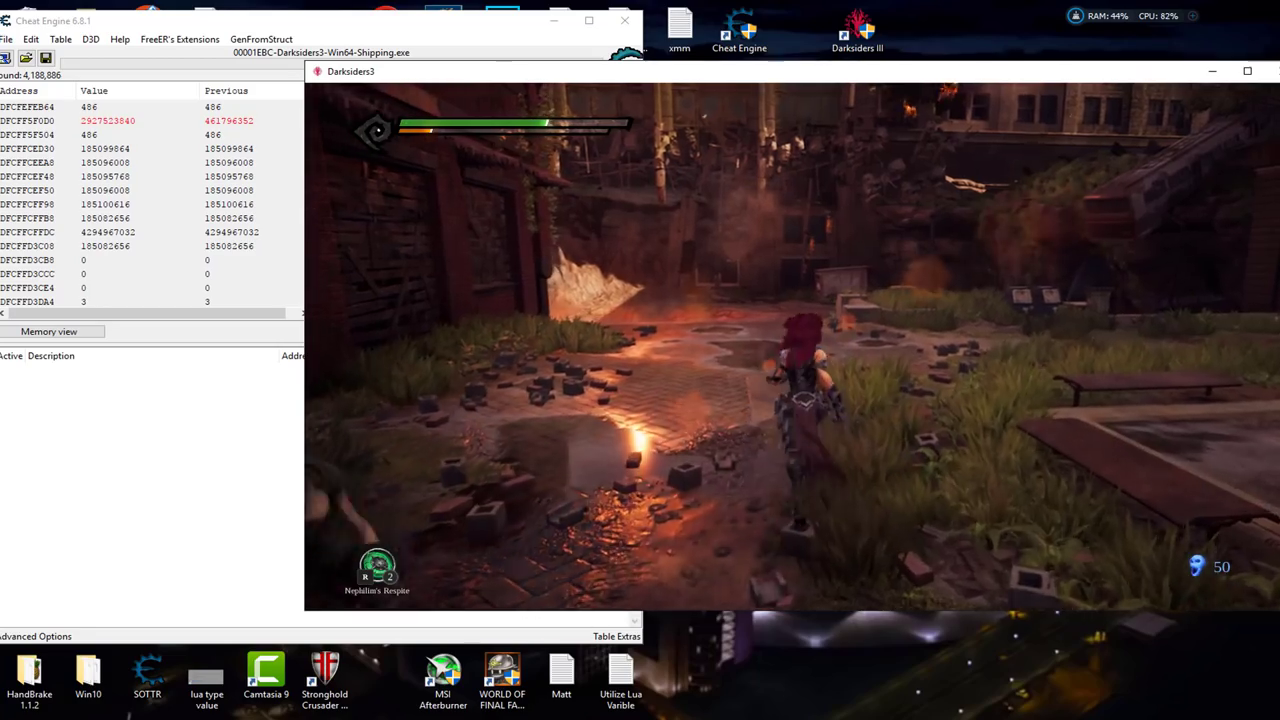
{"action": "key", "text": "w"}
{"action": "key", "text": "w"}
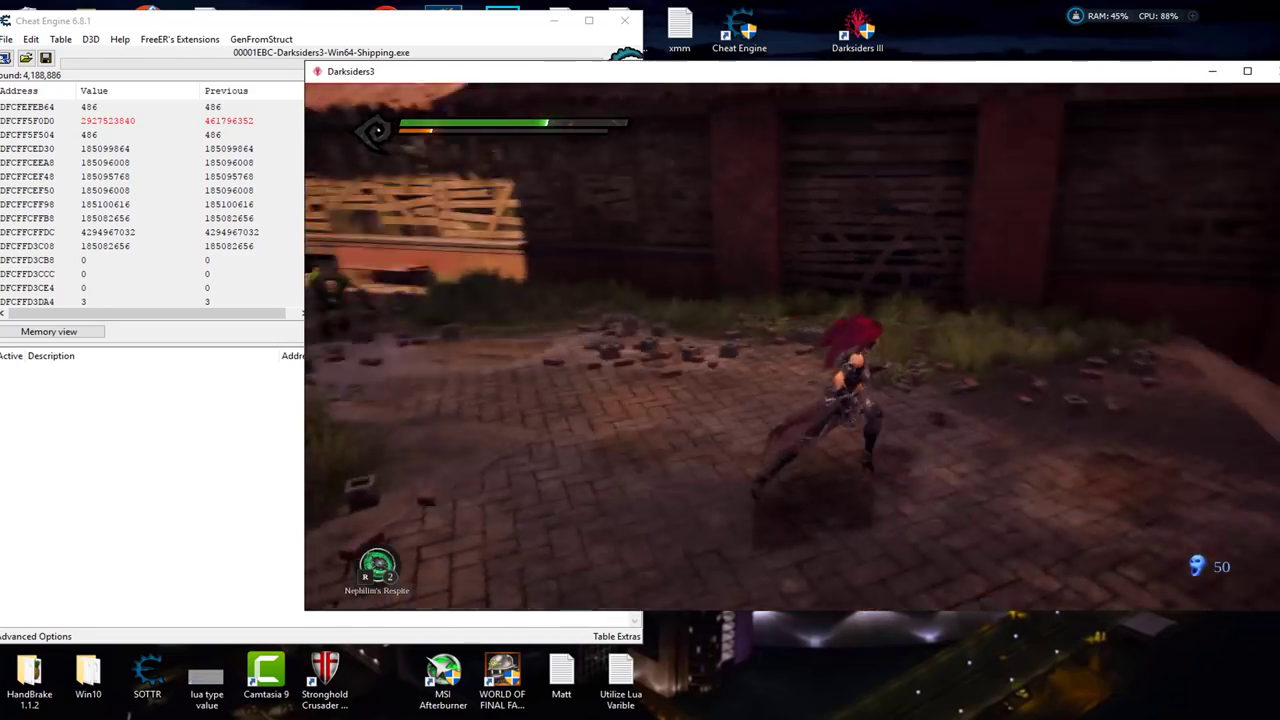
{"action": "key", "text": "s"}
{"action": "key", "text": "w"}
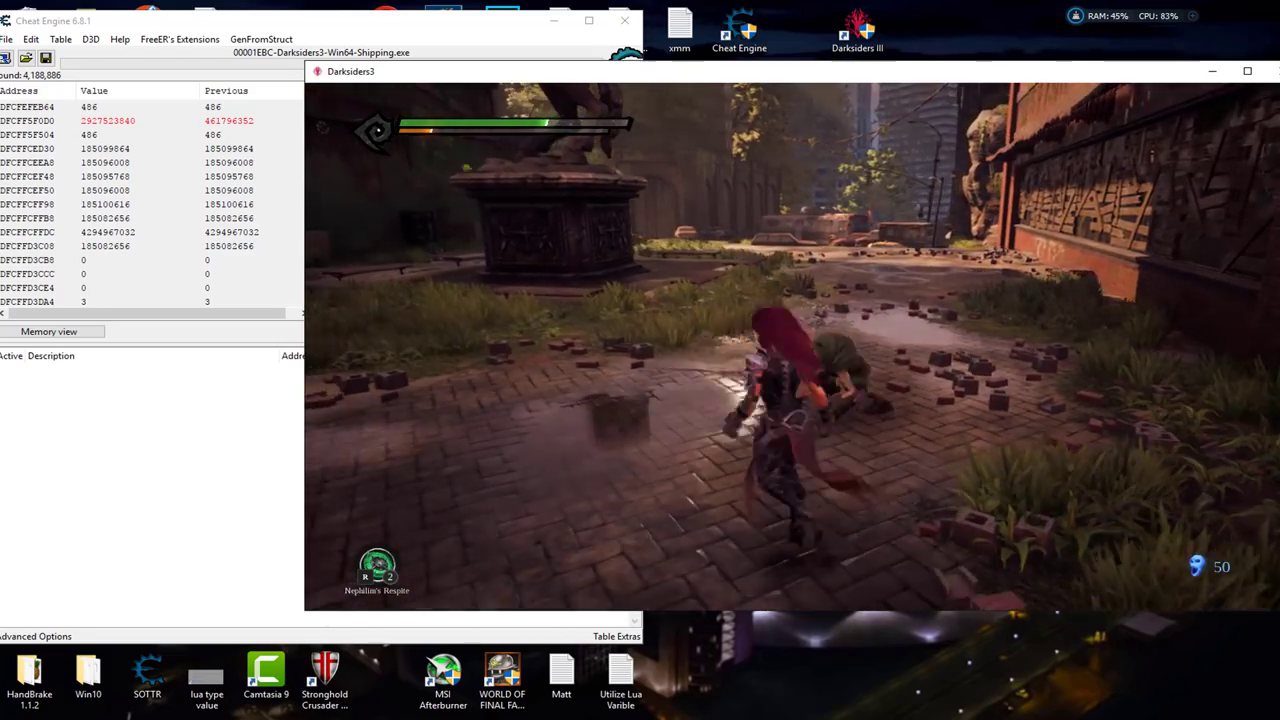
Step: Return to Cheat Engine and filter the results by decreased value, then repeatedly by unchanged value
{"action": "key", "text": "alt+Tab"}
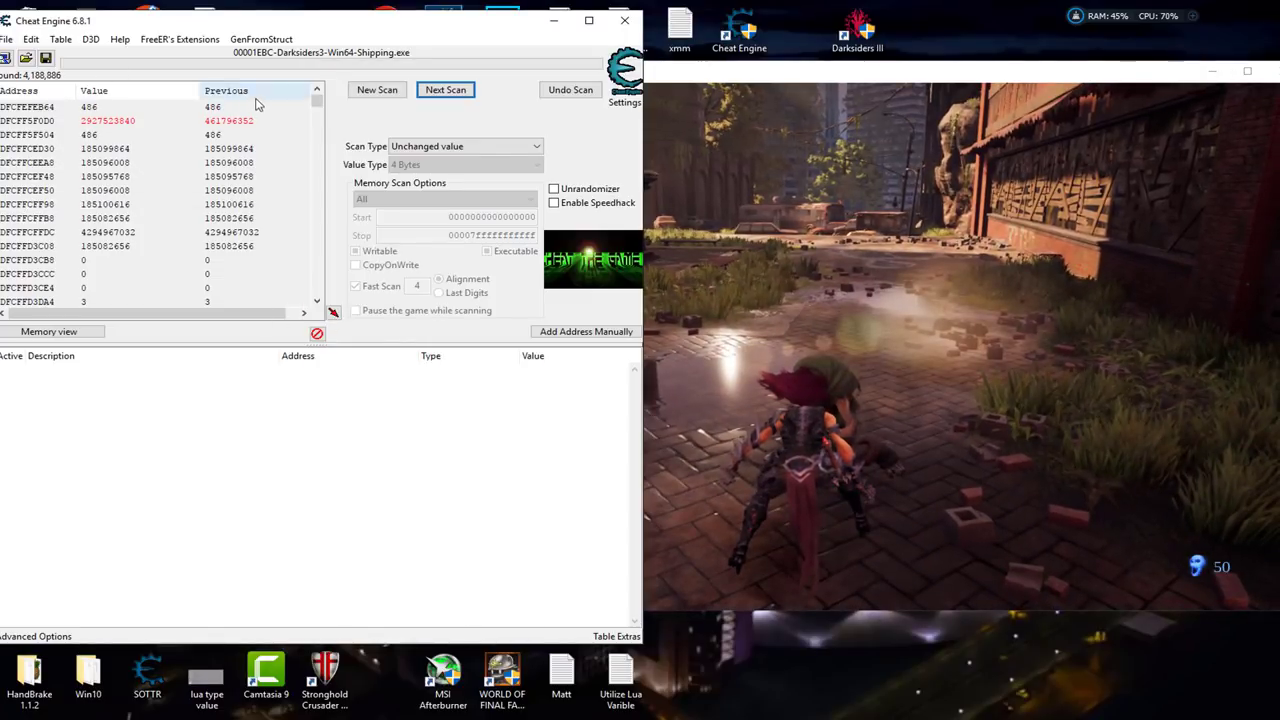
{"action": "key", "text": "F3"}
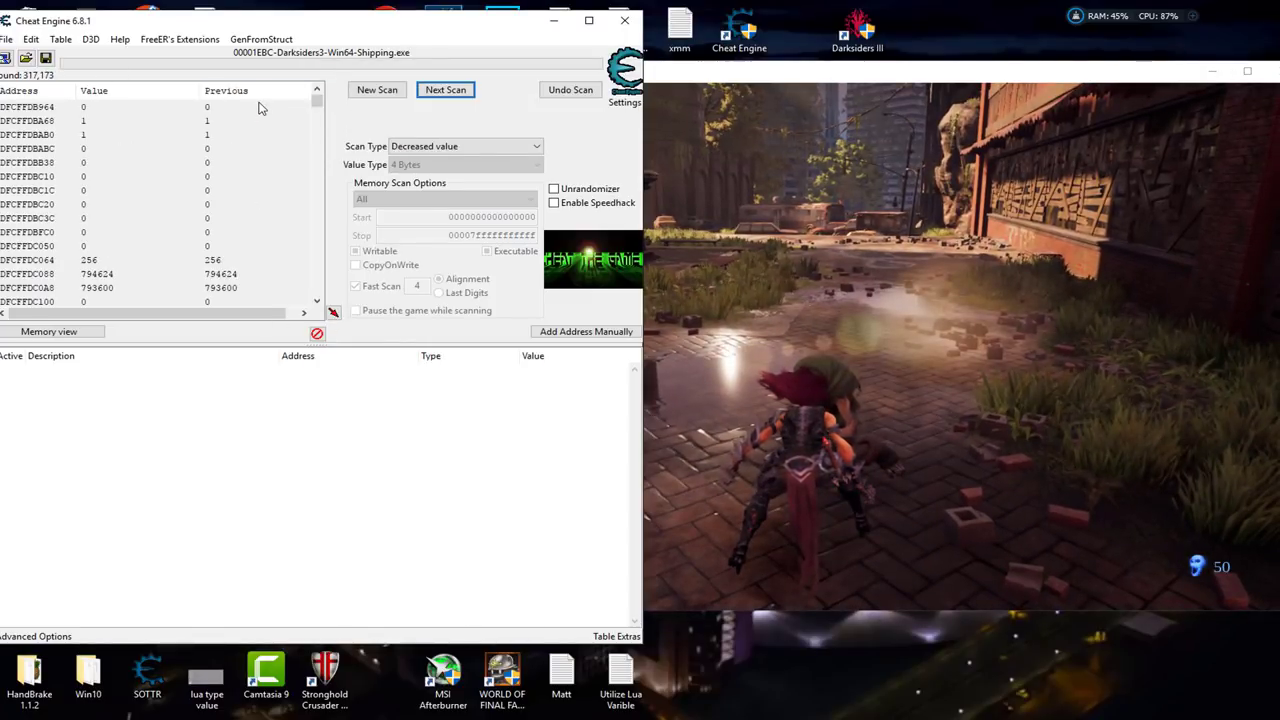
{"action": "key", "text": "F4"}
{"action": "key", "text": "F4"}
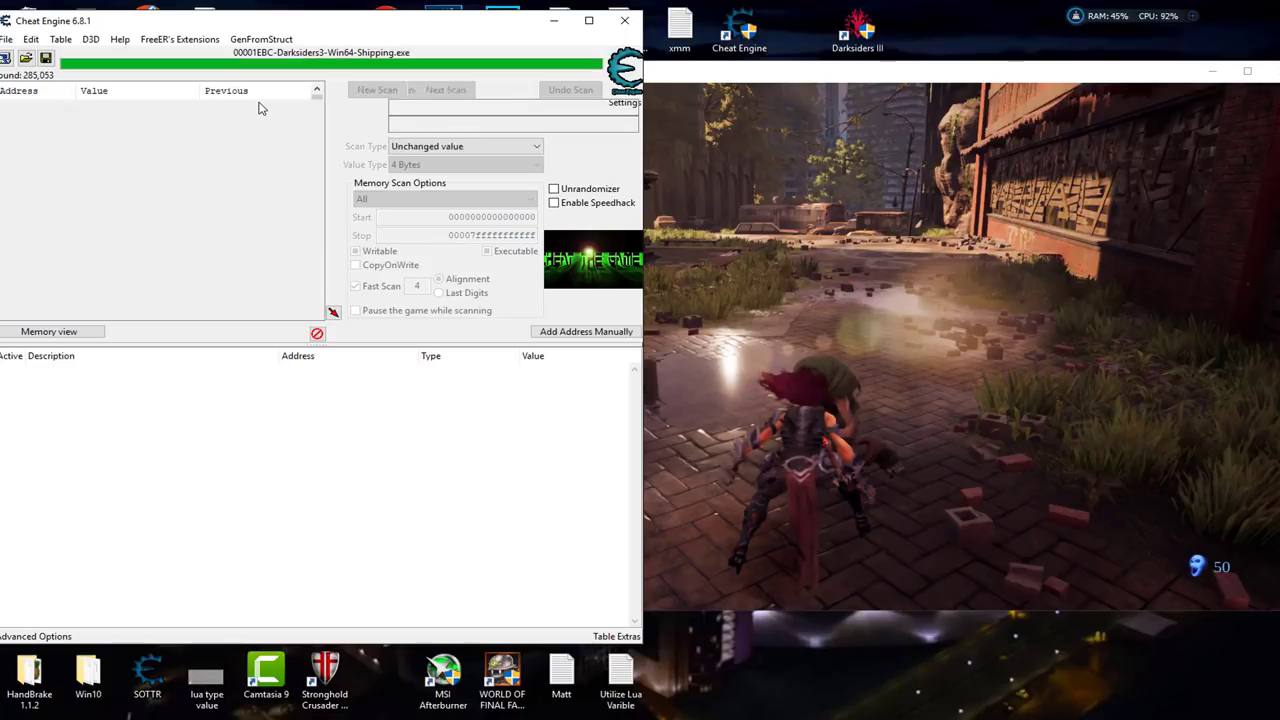
{"action": "key", "text": "F4"}
{"action": "key", "text": "F4"}
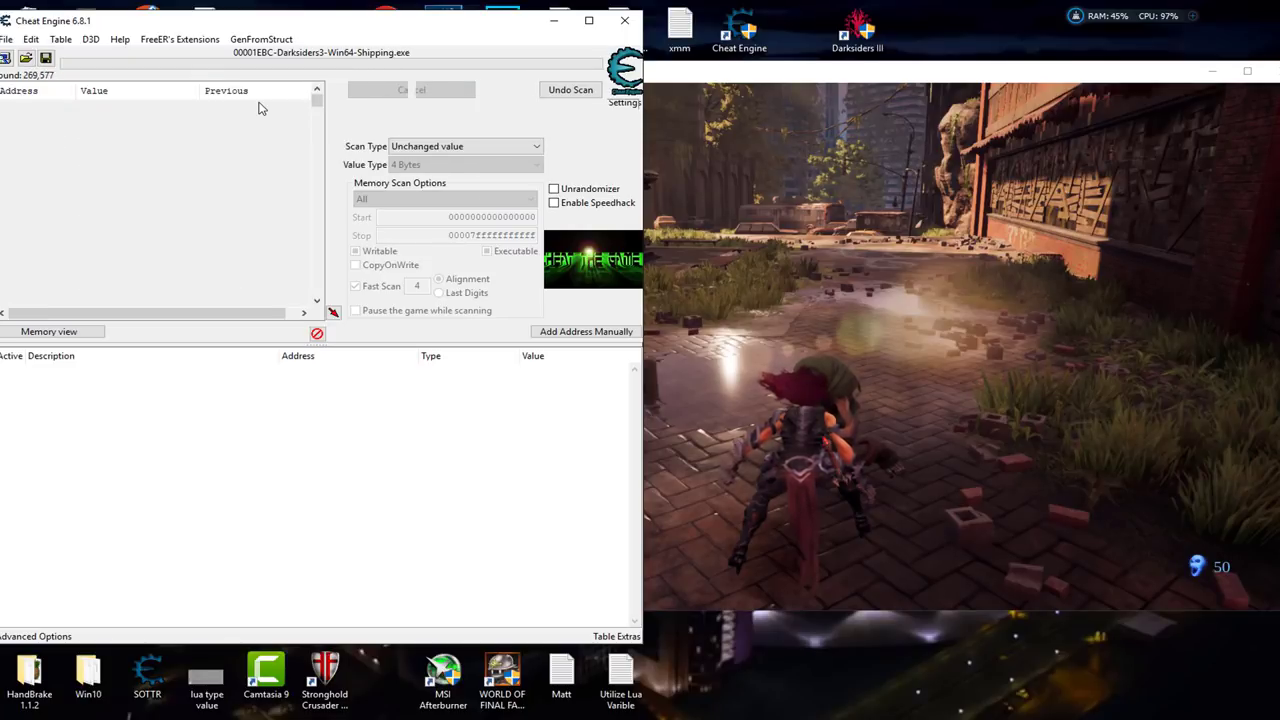
Step: Take another hit in Darksiders III, dismiss the Nephilim's Respite notice, and rescan in Cheat Engine for decreased values
{"action": "left_click", "coordinate": [884, 194]}
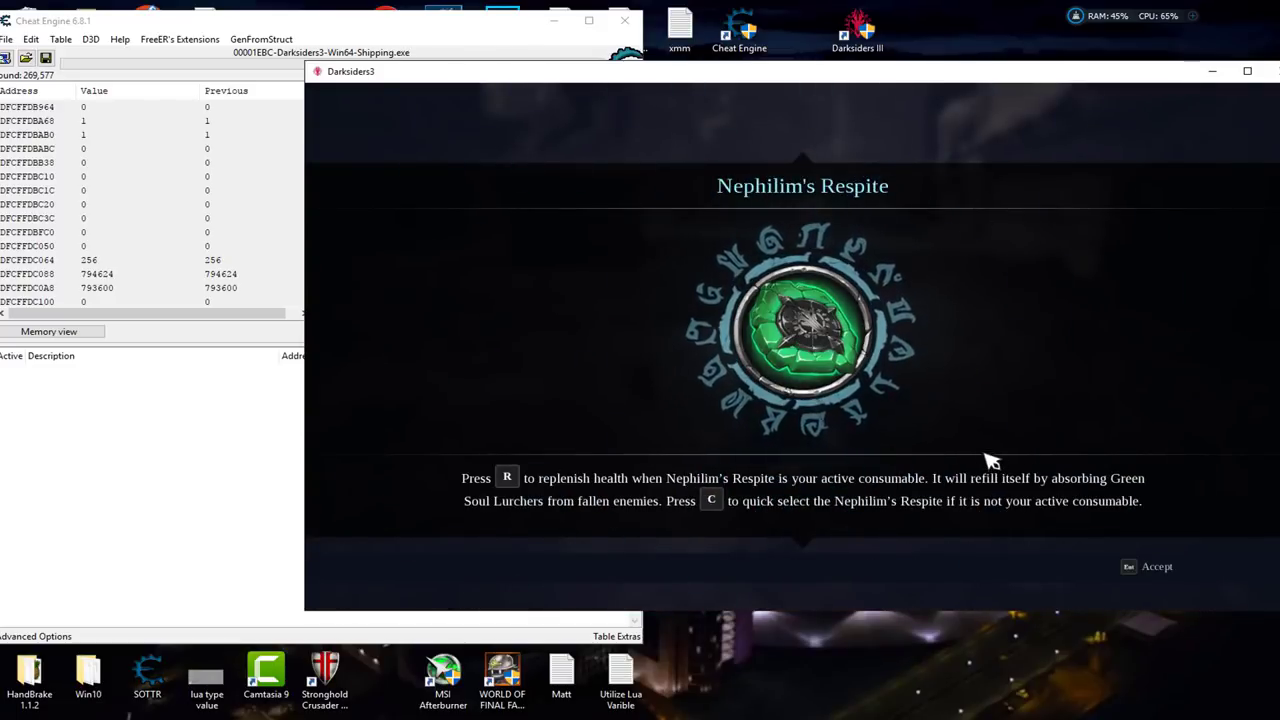
{"action": "key", "text": "Escape"}
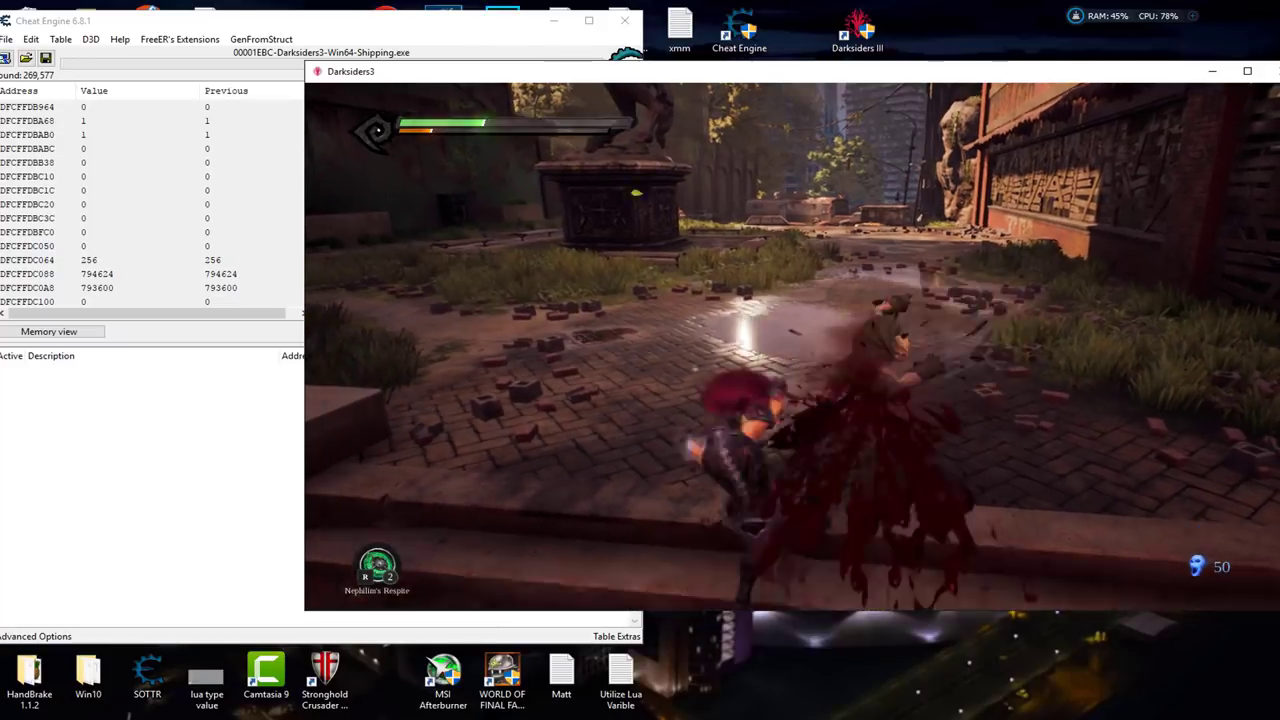
{"action": "key", "text": "alt+Tab"}
{"action": "key", "text": "F2"}
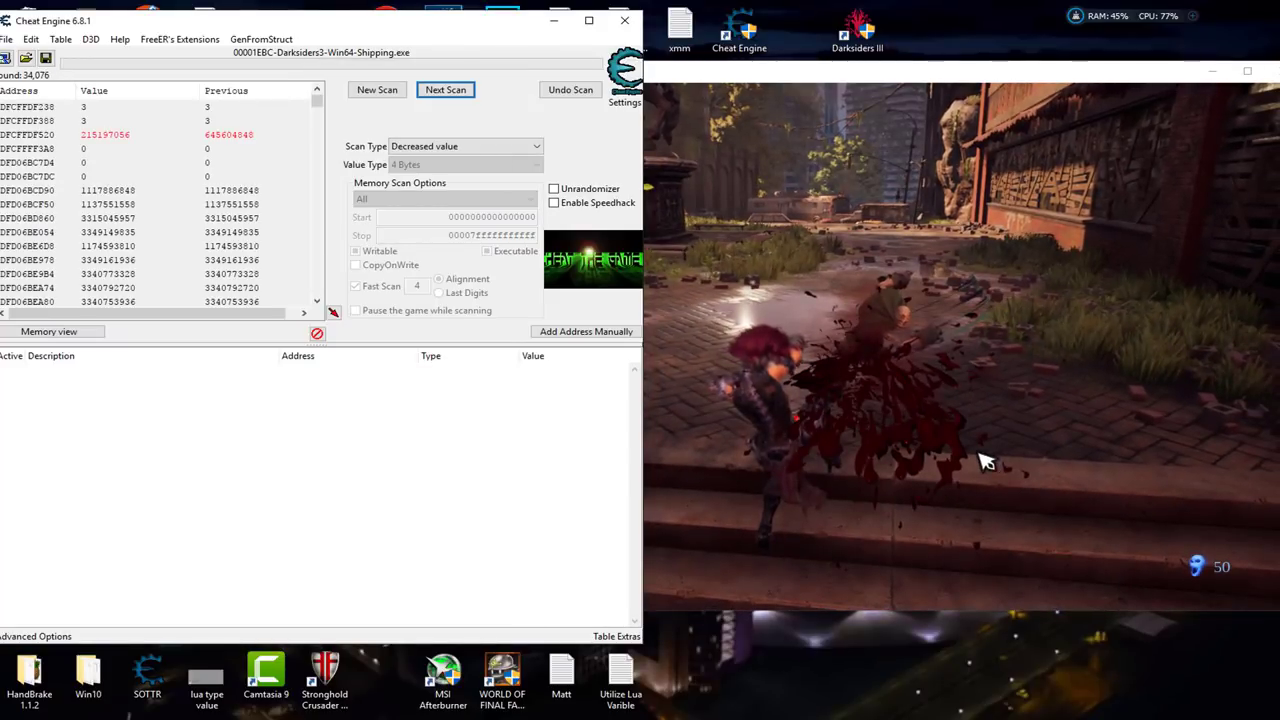
Step: Move the character in Darksiders III, restore health with Nephilim's Respite, and rescan for increased values in Cheat Engine
{"action": "left_click", "coordinate": [1075, 391]}
{"action": "key", "text": "w"}
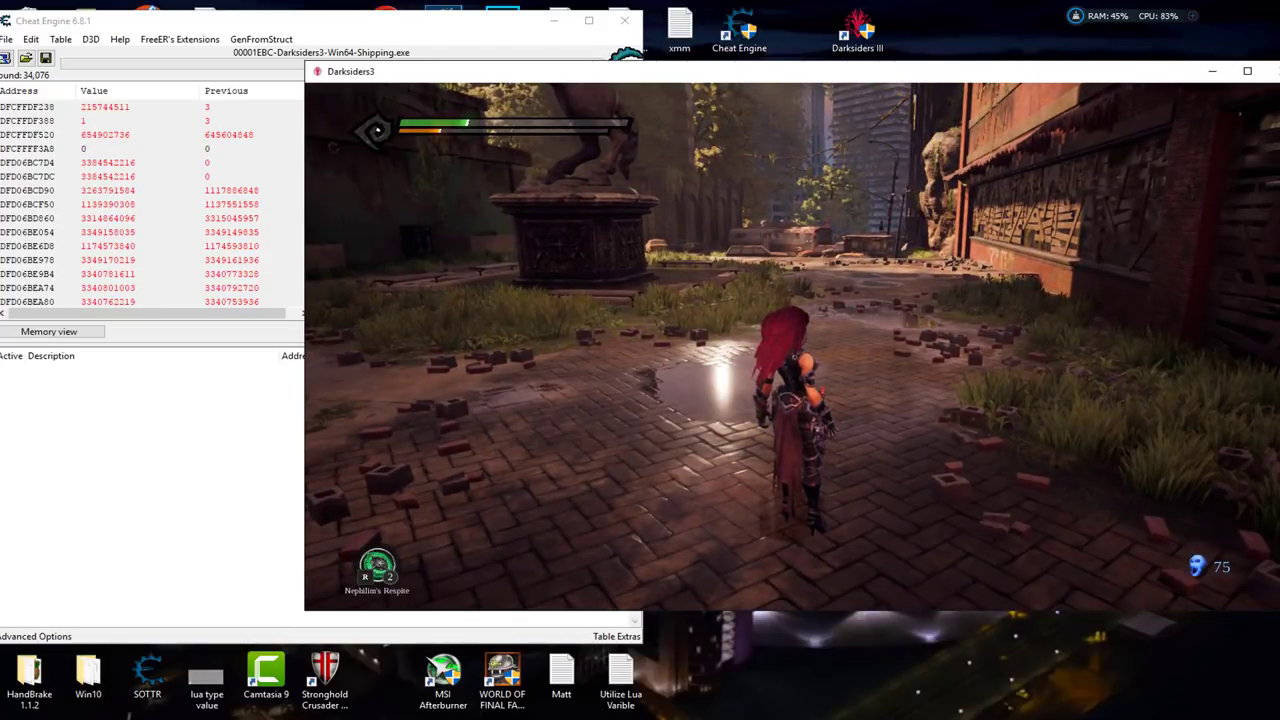
{"action": "key", "text": "r"}
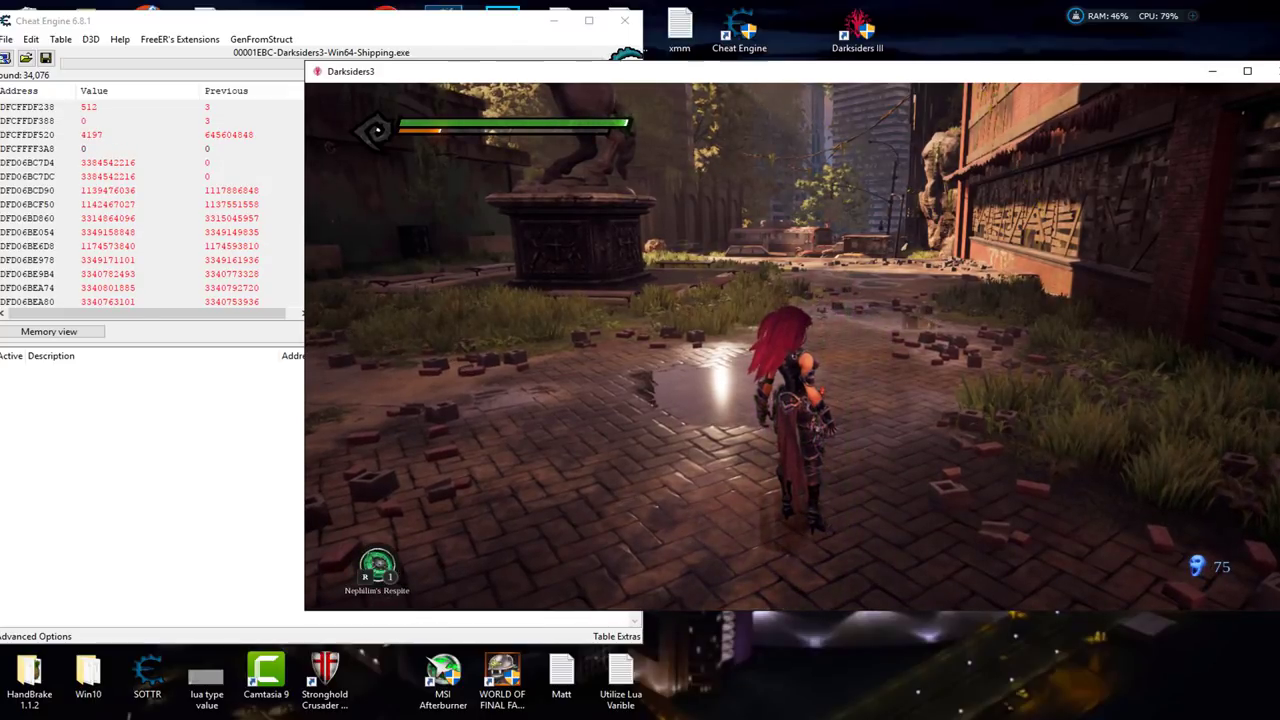
{"action": "key", "text": "alt+Tab"}
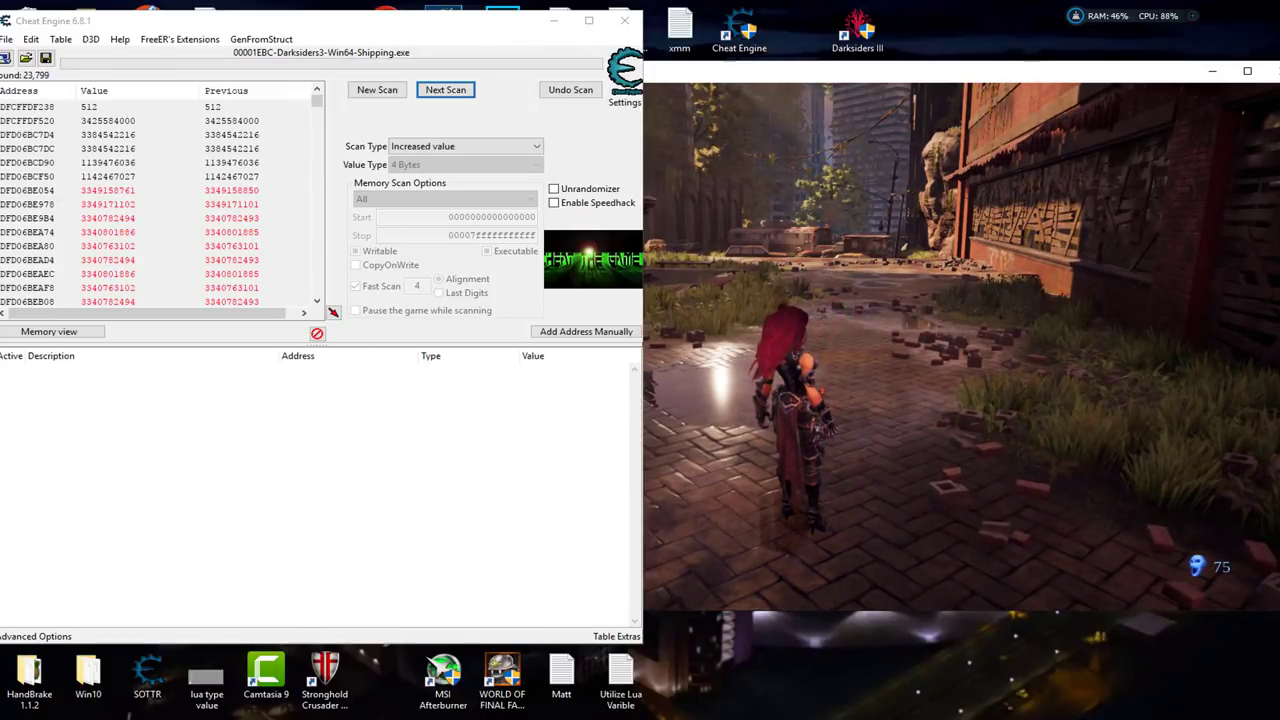
Step: Repeatedly rescan for unchanged values while the character's health stays the same
{"action": "key", "text": "F2"}
{"action": "key", "text": "F2"}
{"action": "key", "text": "F2"}
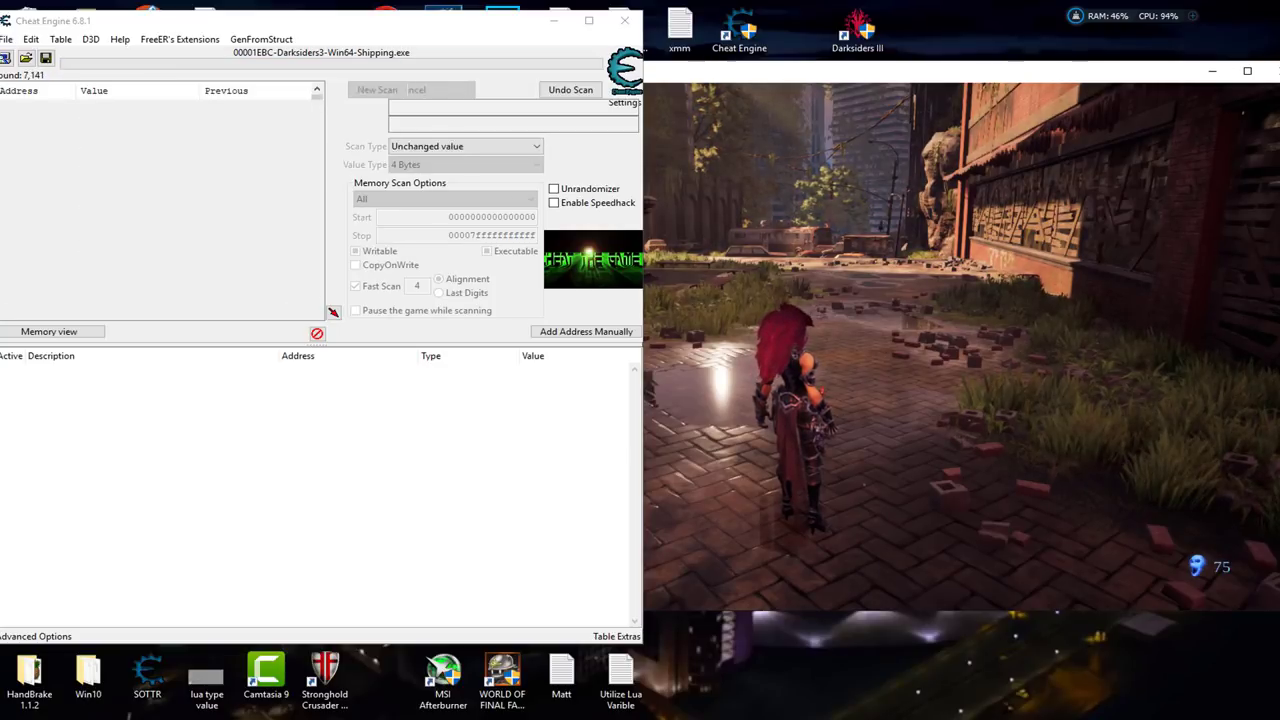
{"action": "key", "text": "F2"}
{"action": "key", "text": "F2"}
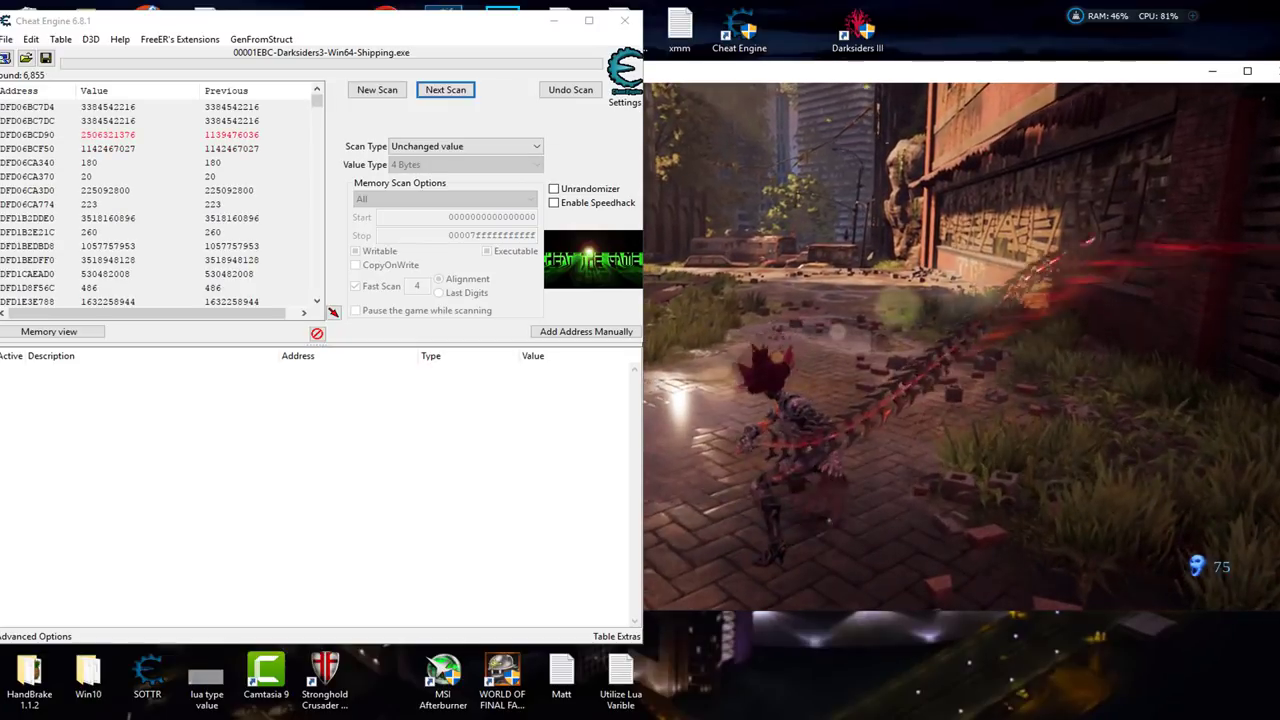
{"action": "key", "text": "F2"}
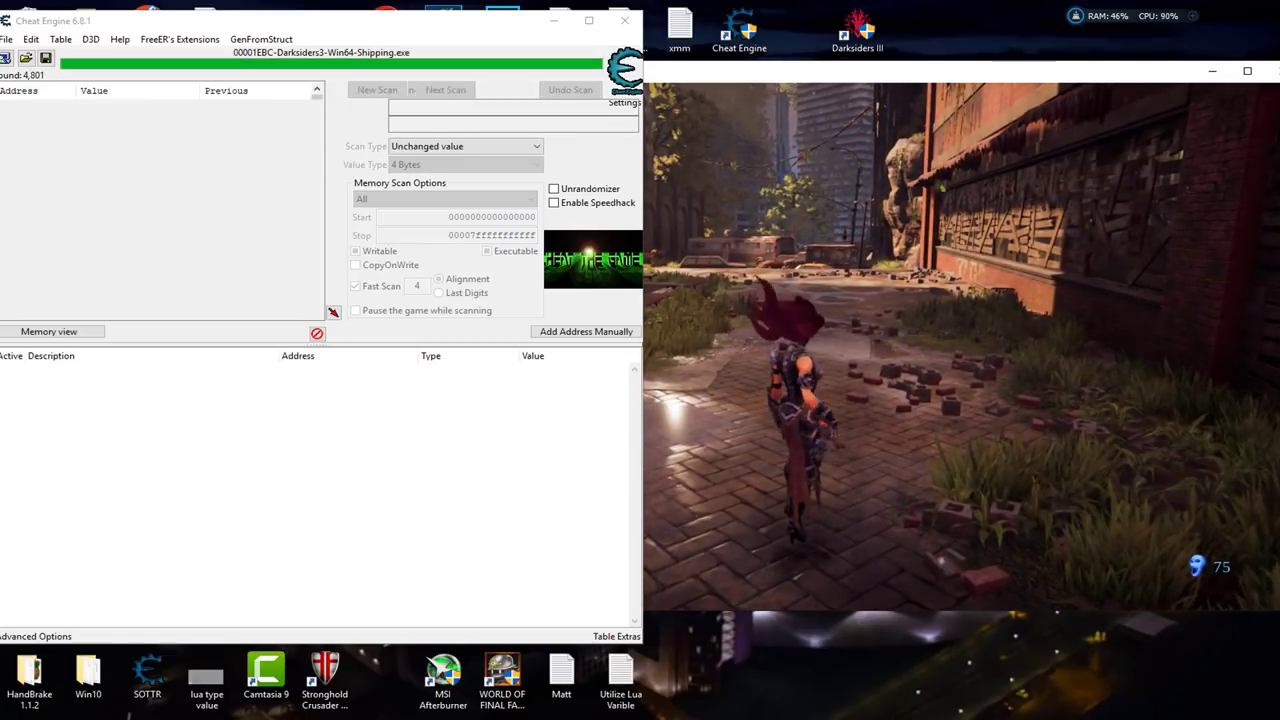
Step: Return to Darksiders III and run toward the next enemy, rescanning for unchanged values before taking a hit
{"action": "key", "text": "alt+Tab"}
{"action": "key", "text": "w"}
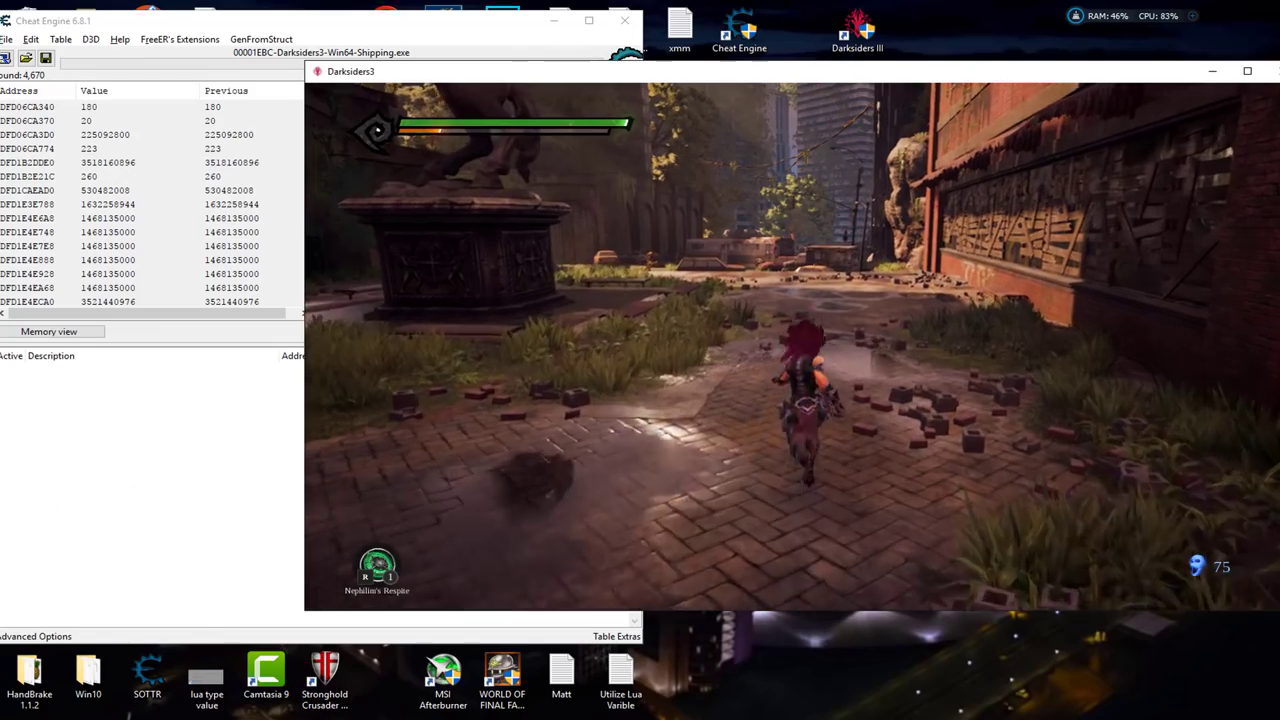
{"action": "key", "text": "w"}
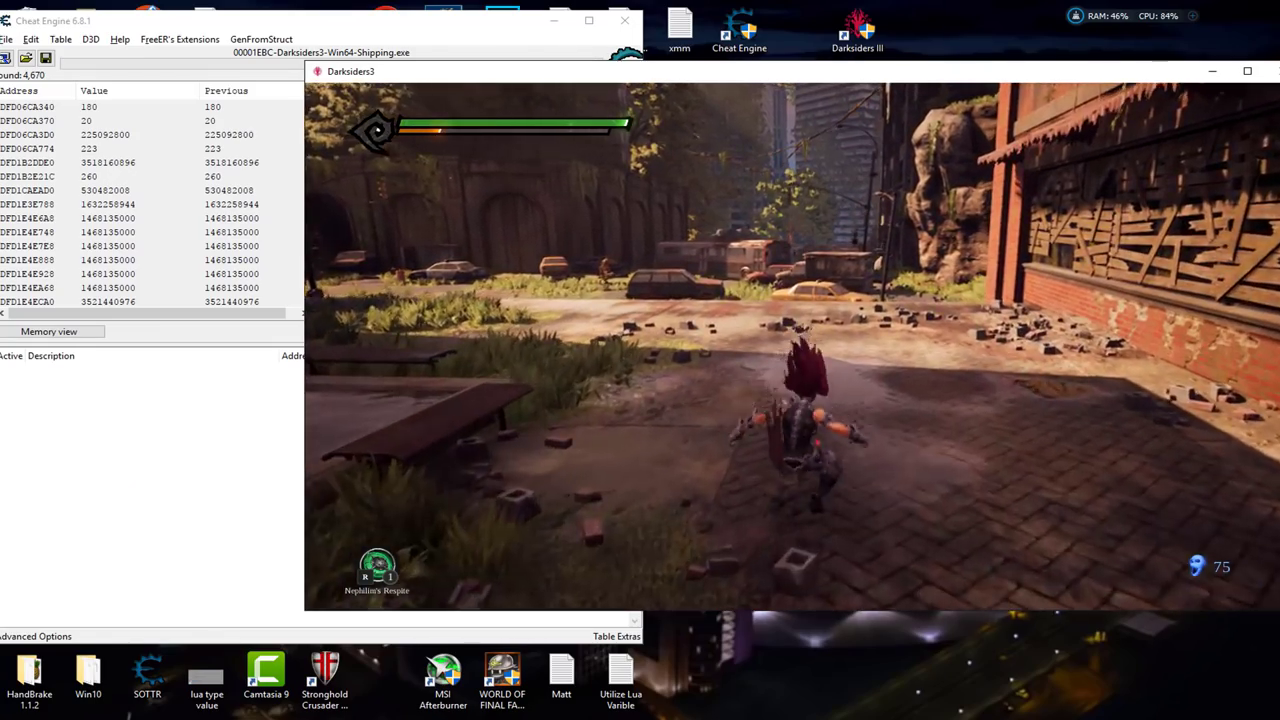
{"action": "key", "text": "w"}
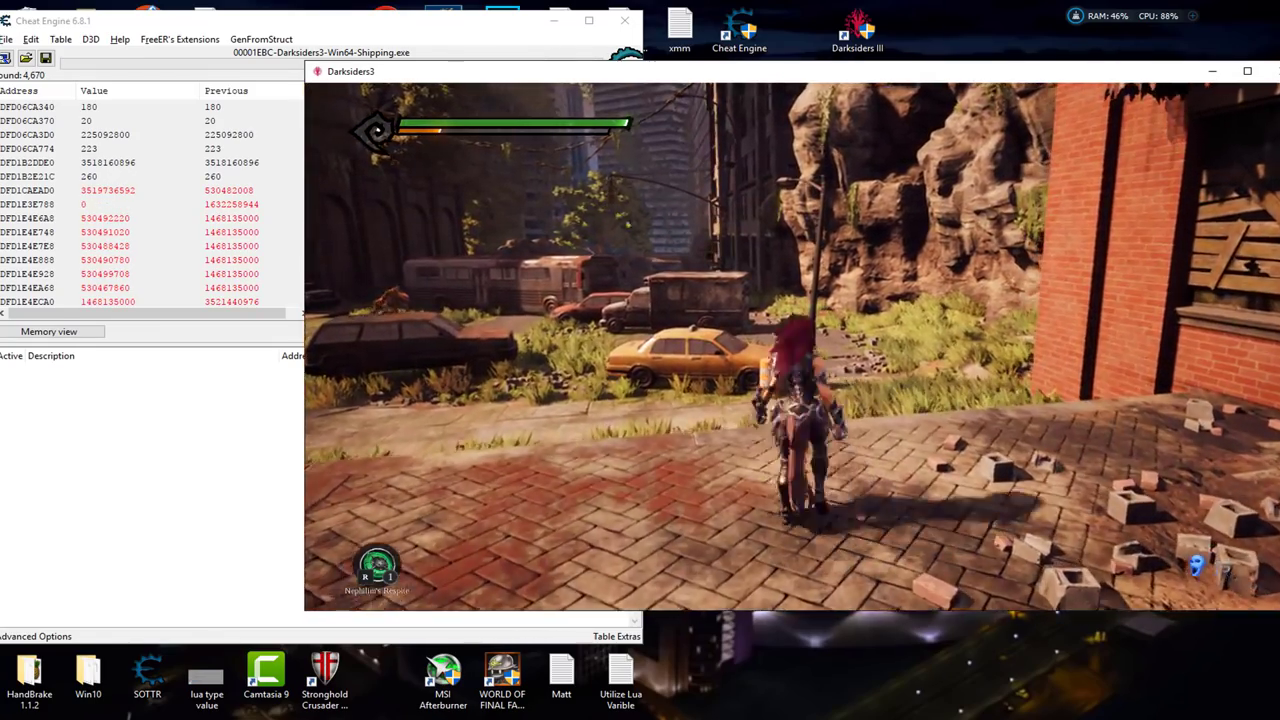
{"action": "key", "text": "F2"}
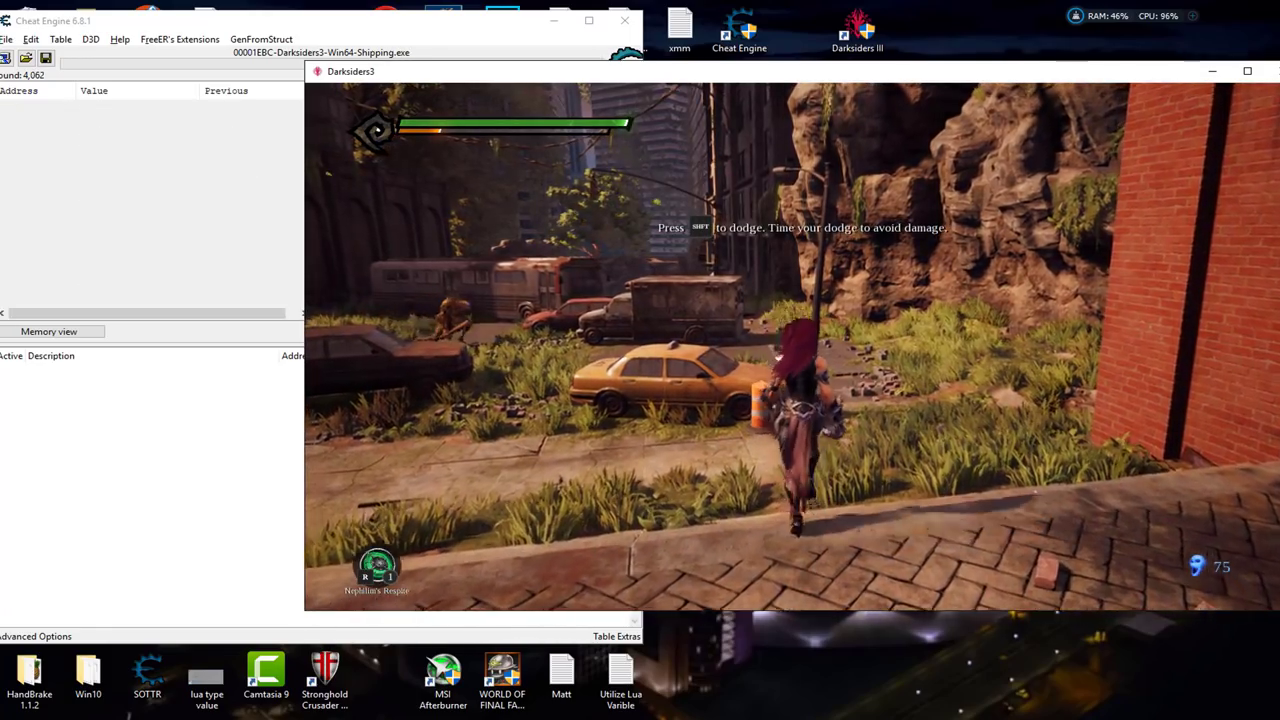
{"action": "key", "text": "F2"}
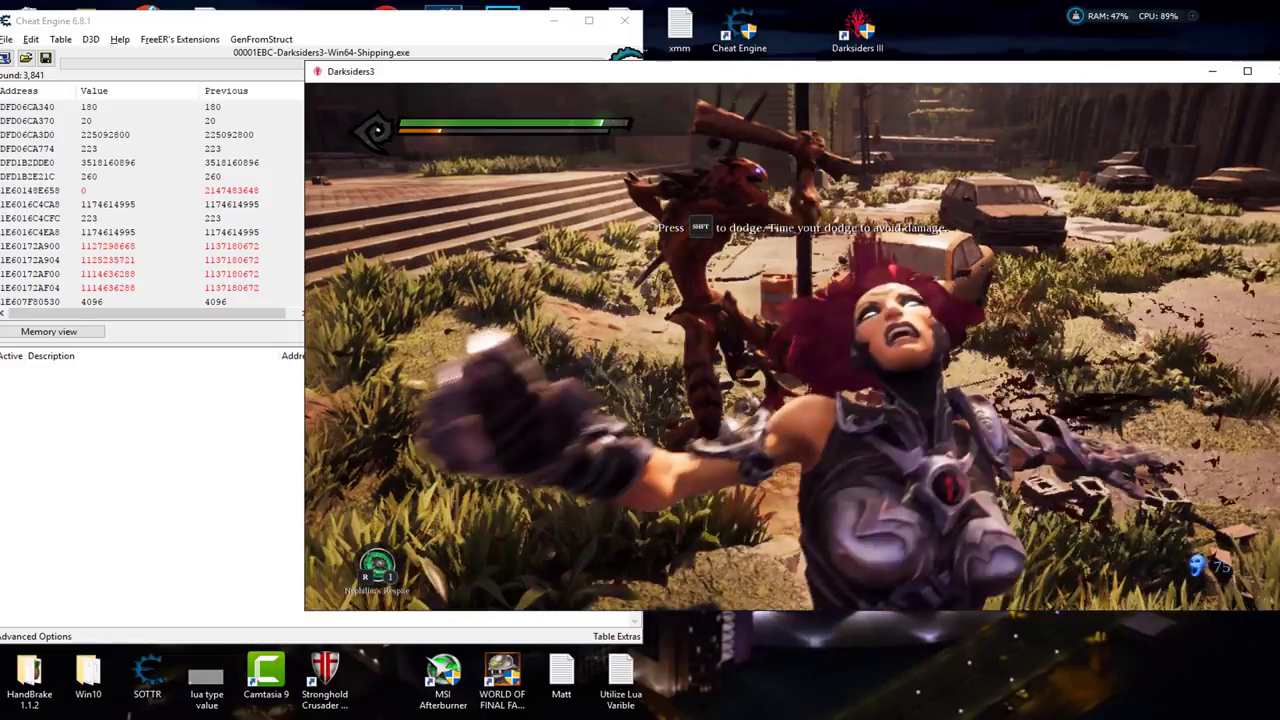
Step: Switch to Cheat Engine and filter the results by decreased value, then by unchanged value
{"action": "key", "text": "alt+Tab"}
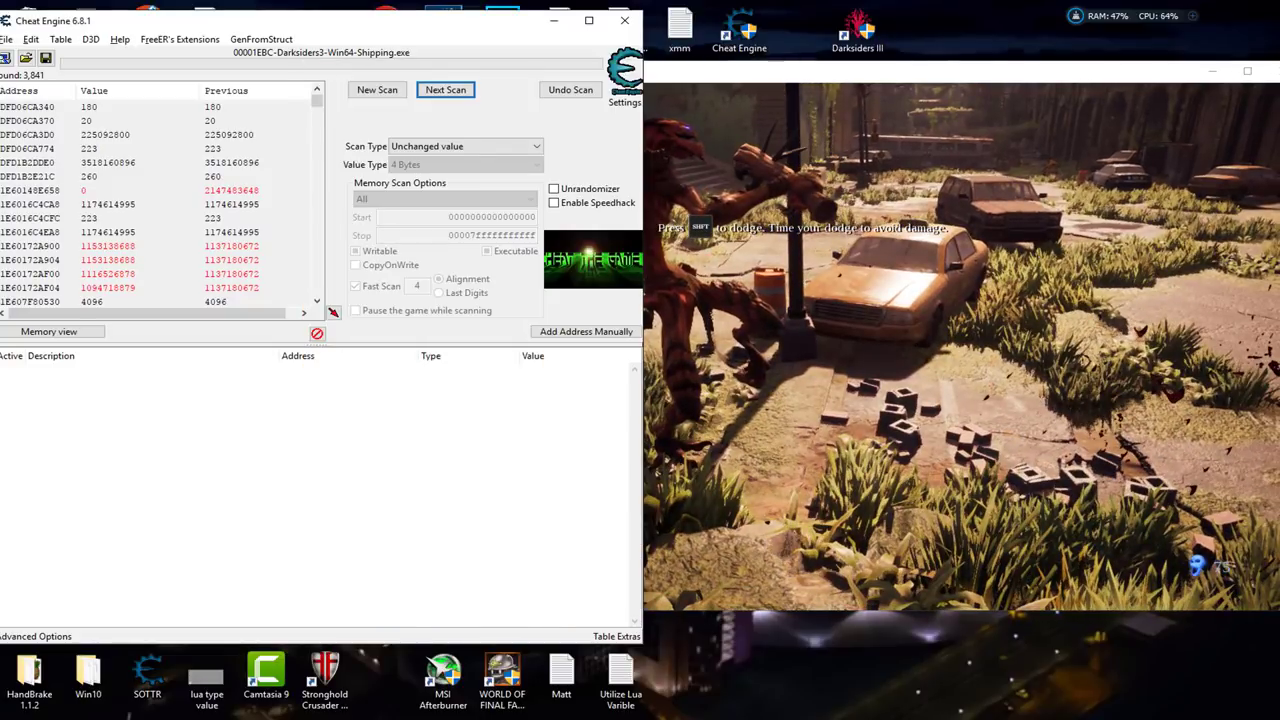
{"action": "key", "text": "F3"}
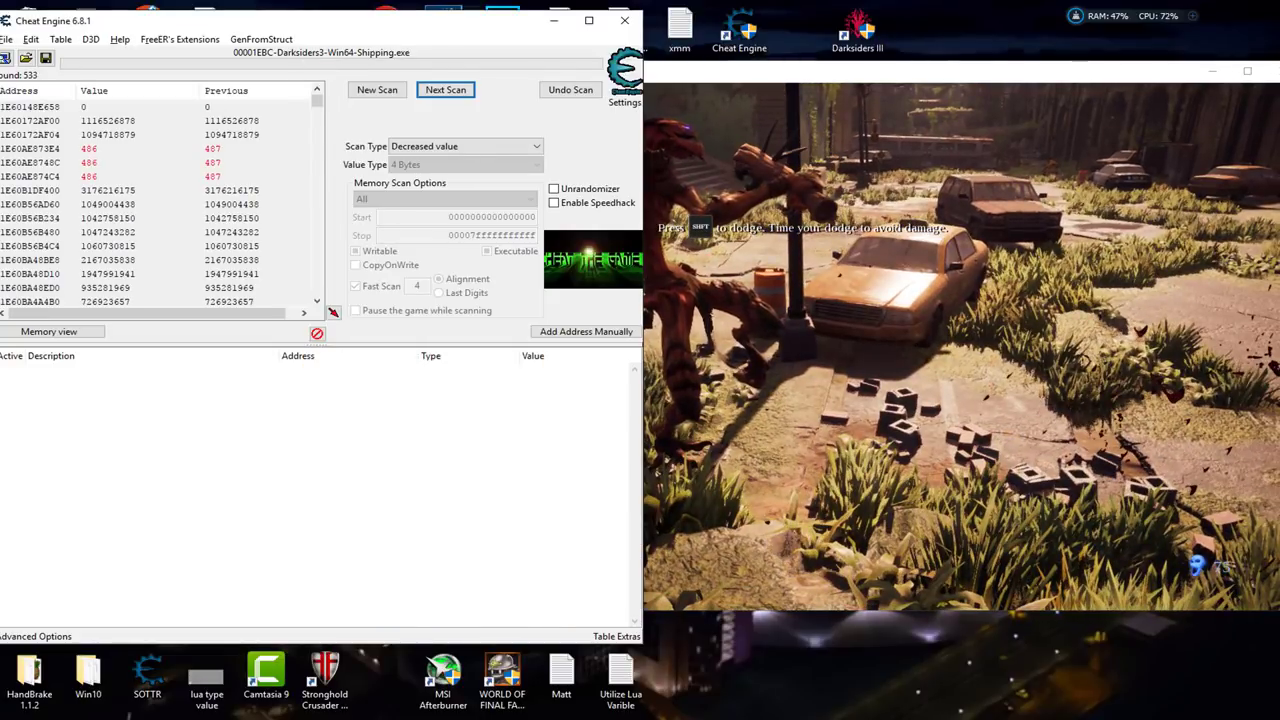
{"action": "key", "text": "F4"}
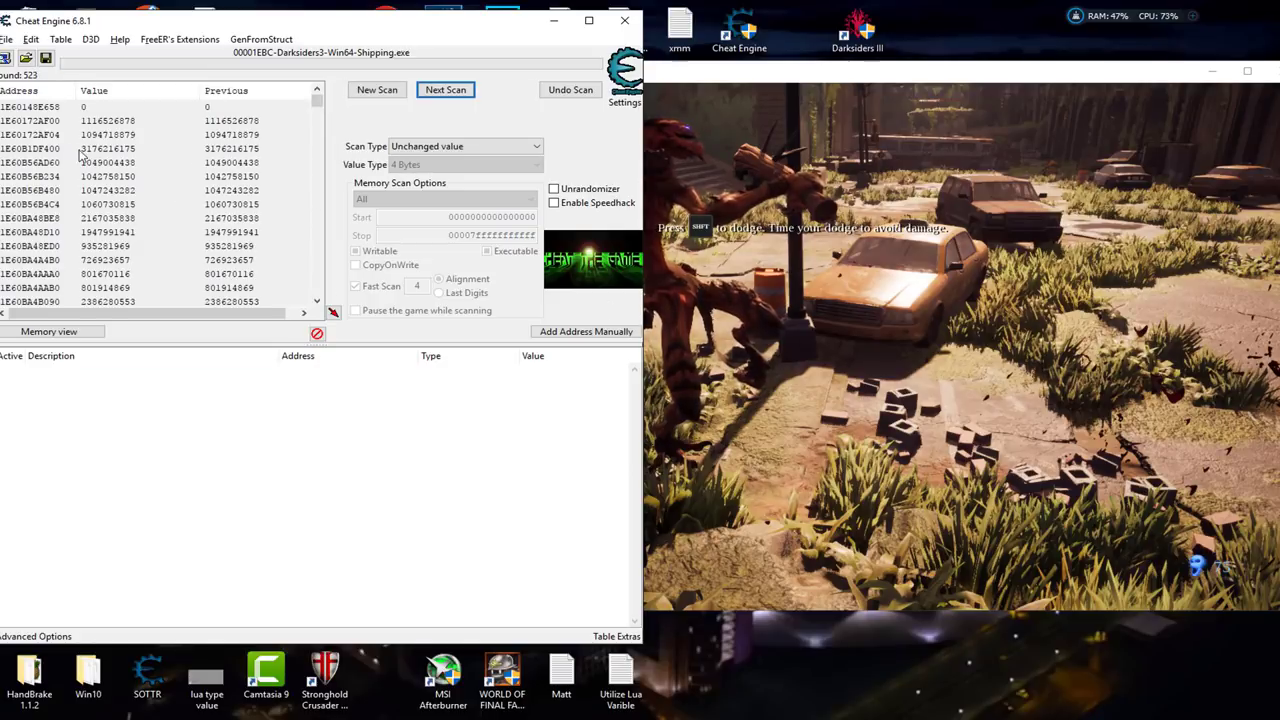
Step: Resume Darksiders III to take another hit, then rescan for decreased values
{"action": "left_click", "coordinate": [674, 294]}
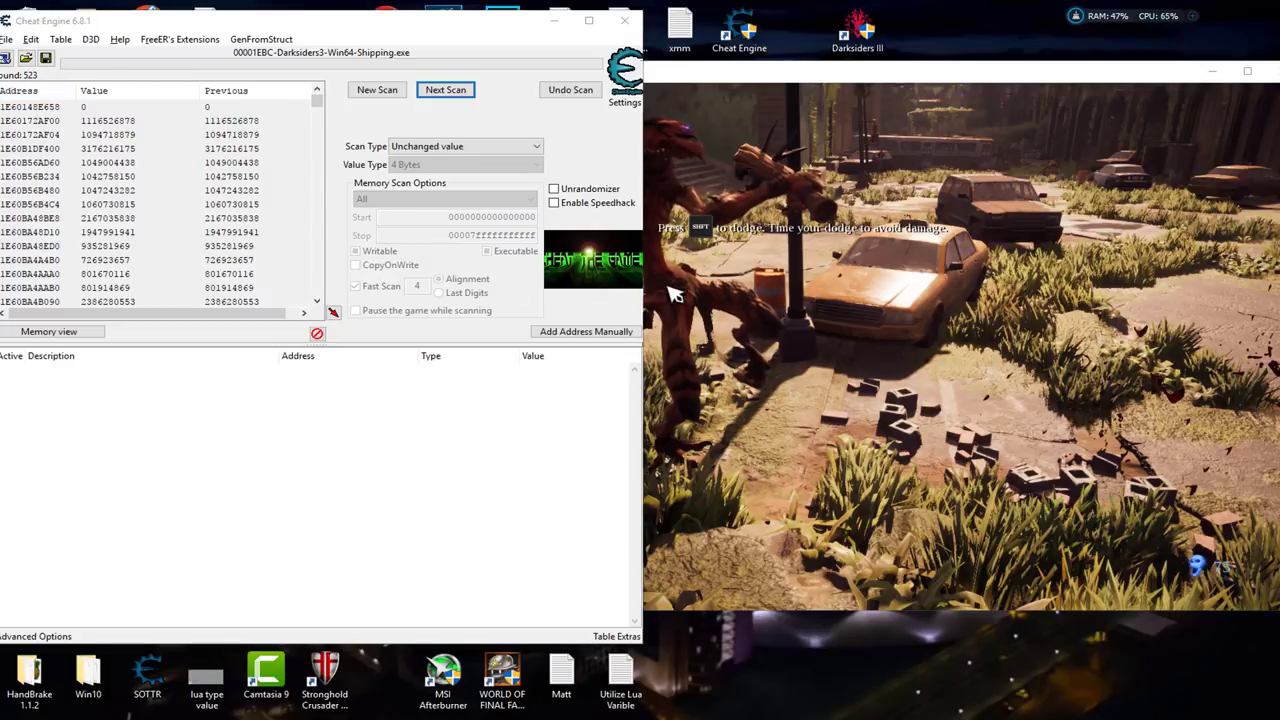
{"action": "key", "text": "alt+Tab"}
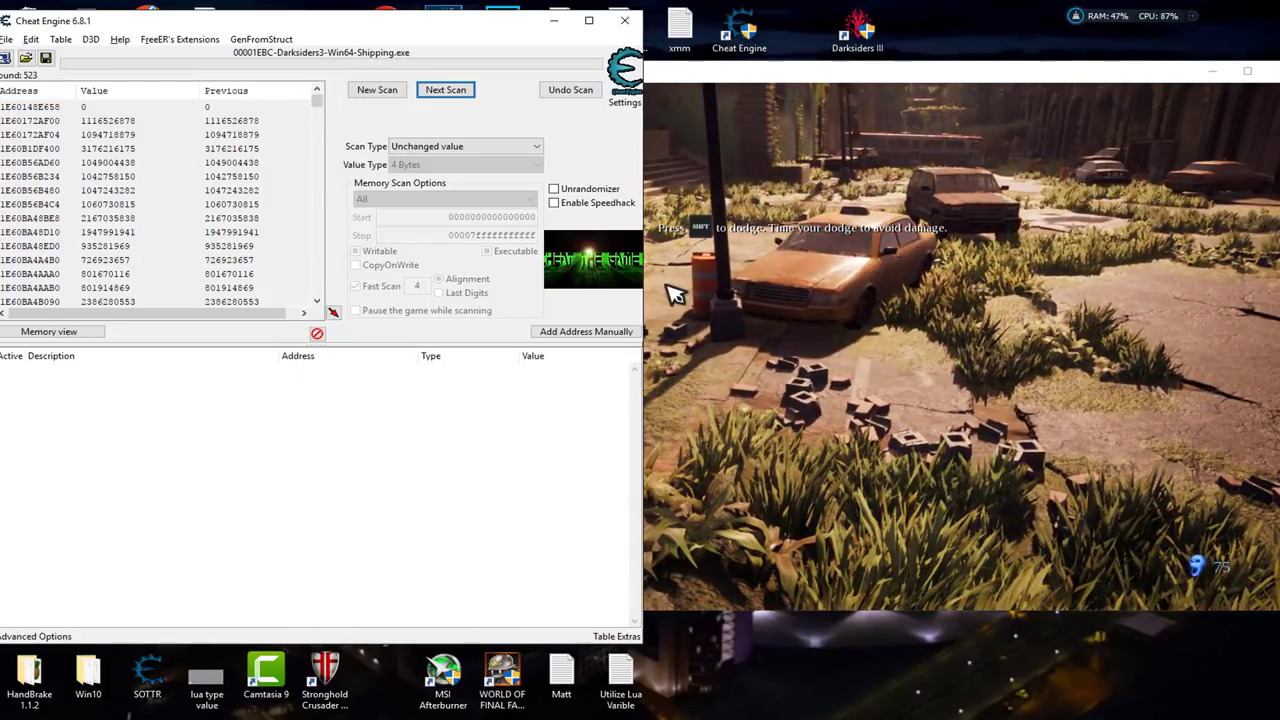
{"action": "key", "text": "F3"}
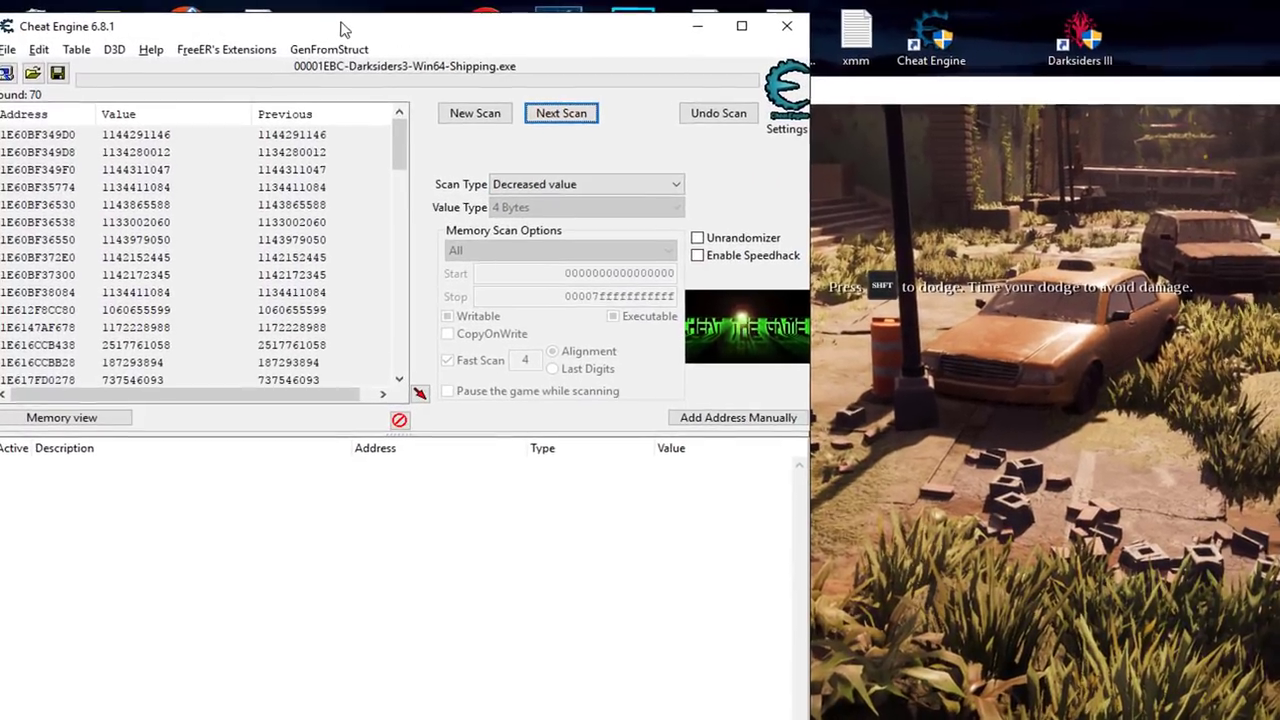
Step: Bring the full scan results into view and examine the remaining values for plausible health candidates
{"action": "left_click_drag", "start_coordinate": [290, 18], "coordinate": [352, 10]}
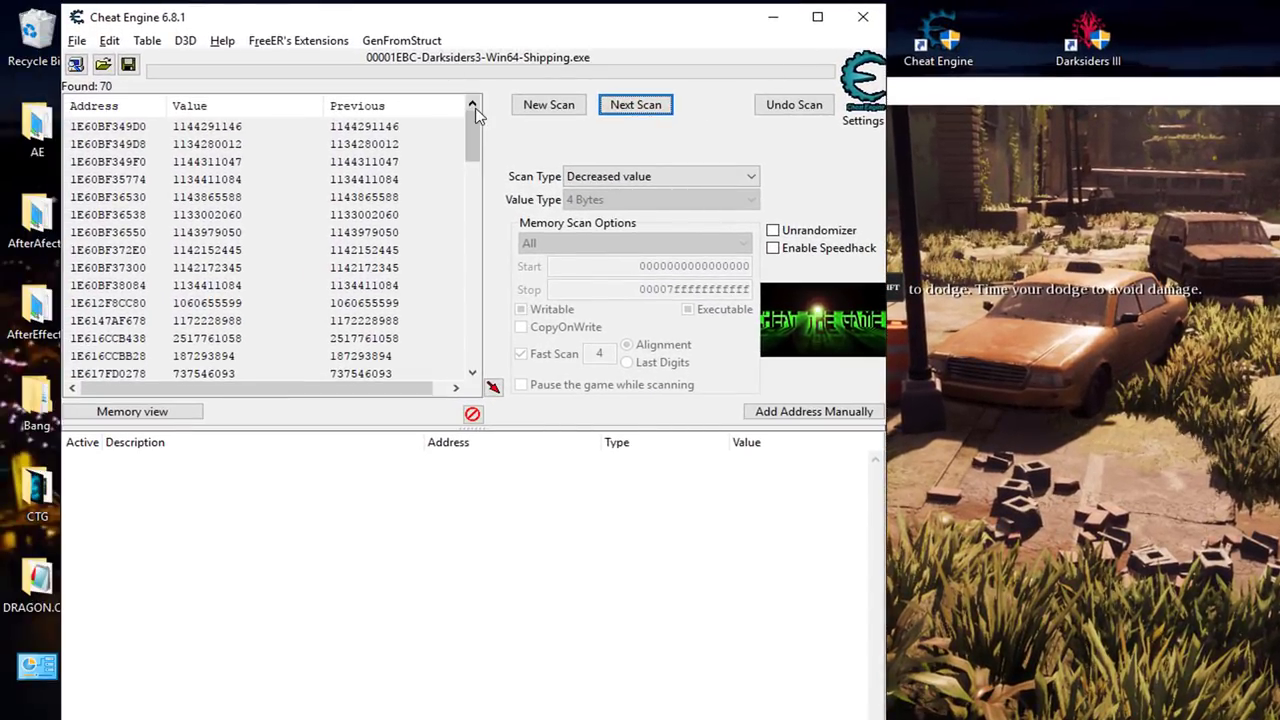
{"action": "left_click_drag", "start_coordinate": [404, 129], "coordinate": [406, 136]}
{"action": "left_click_drag", "start_coordinate": [477, 163], "coordinate": [467, 230]}
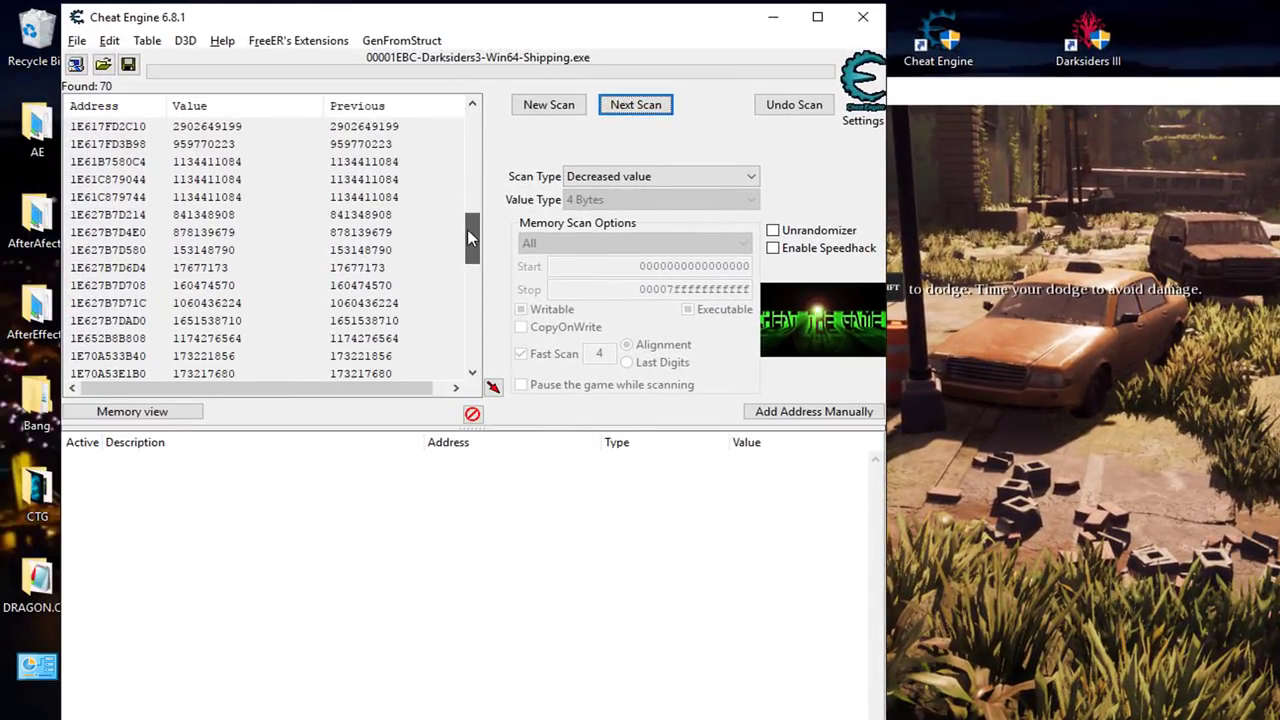
{"action": "left_click", "coordinate": [212, 268]}
{"action": "left_click", "coordinate": [215, 304]}
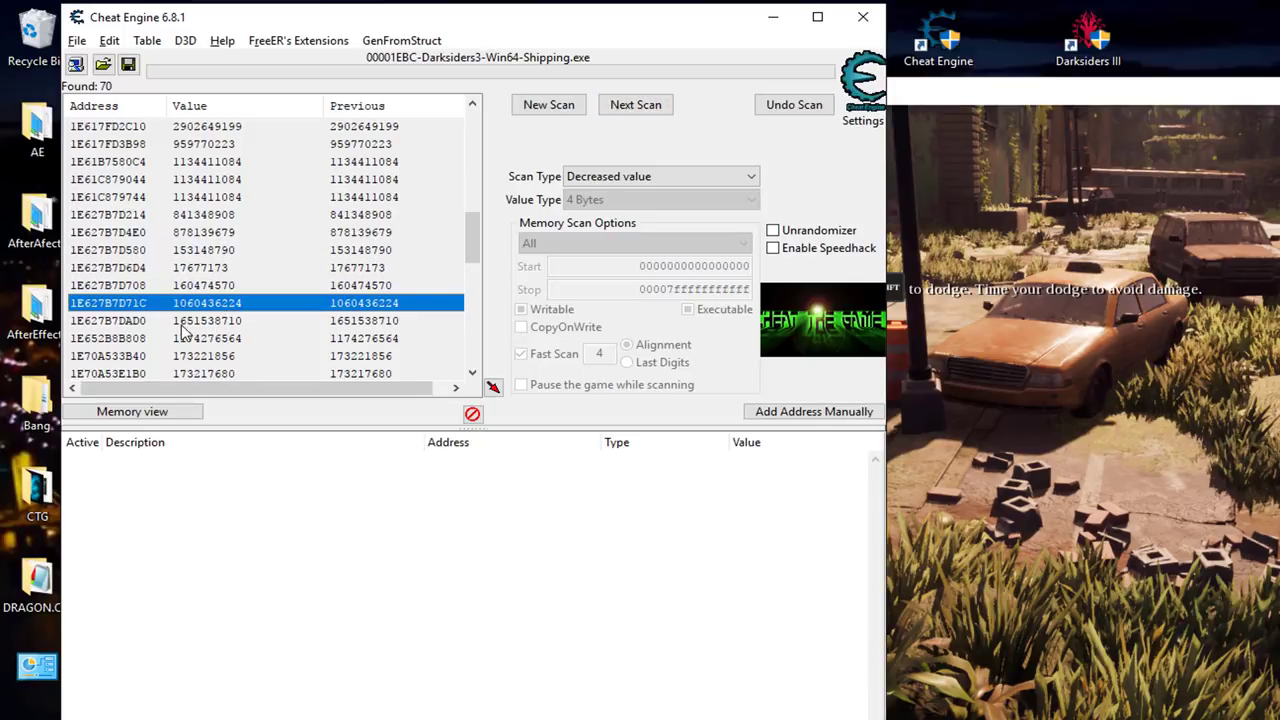
{"action": "left_click", "coordinate": [181, 326]}
{"action": "left_click", "coordinate": [177, 306]}
{"action": "left_click", "coordinate": [179, 269]}
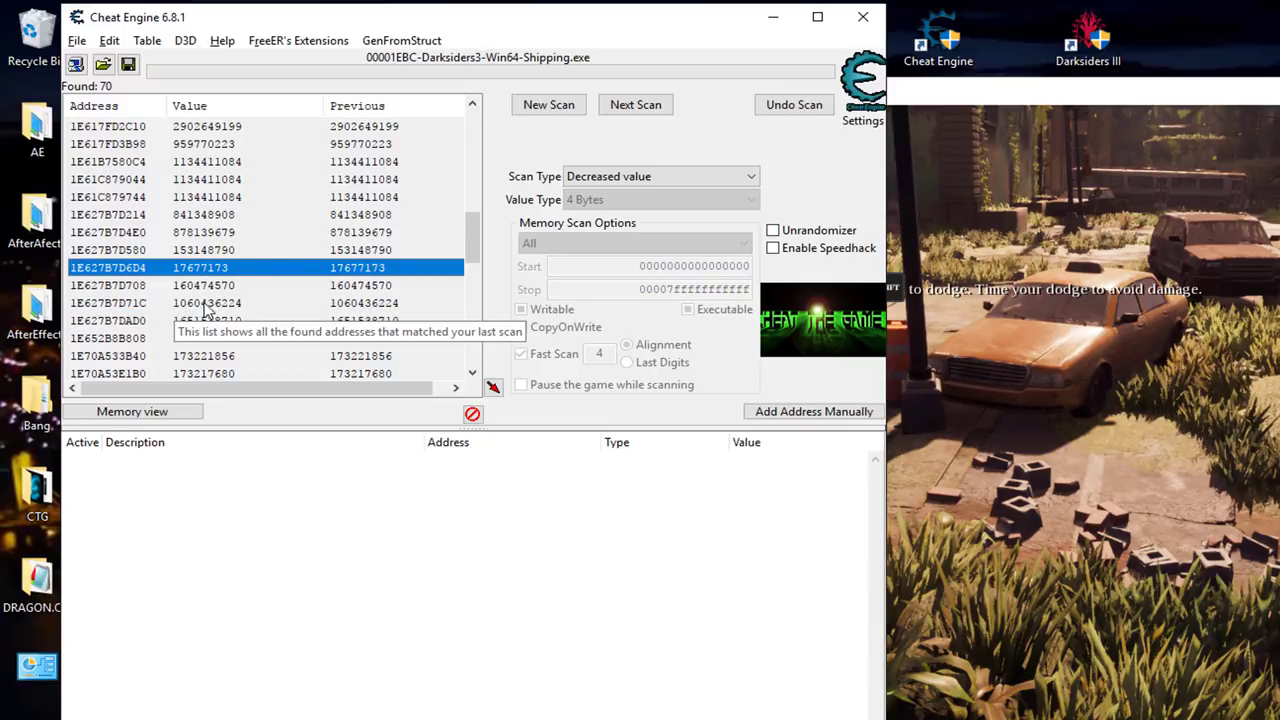
{"action": "left_click", "coordinate": [214, 305]}
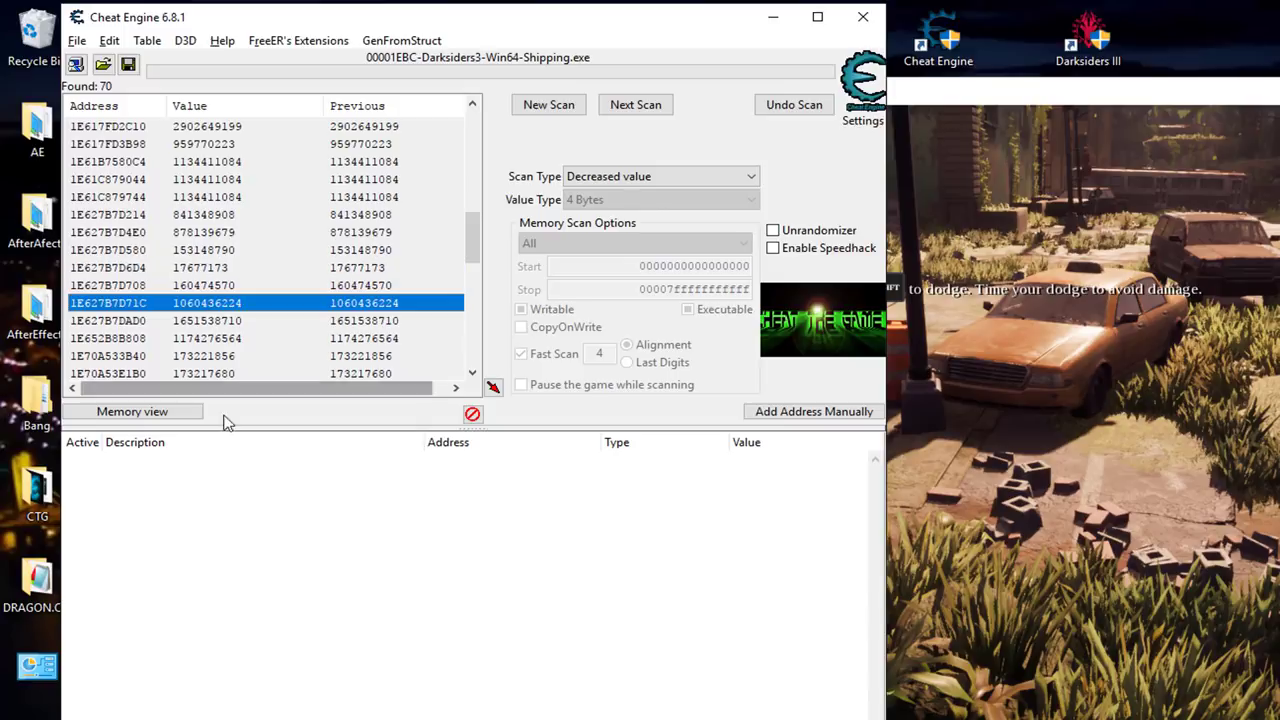
Step: Add the three consecutive results from 1E61B7580C4 to 1E61C879744 to the address list
{"action": "left_click", "coordinate": [128, 163]}
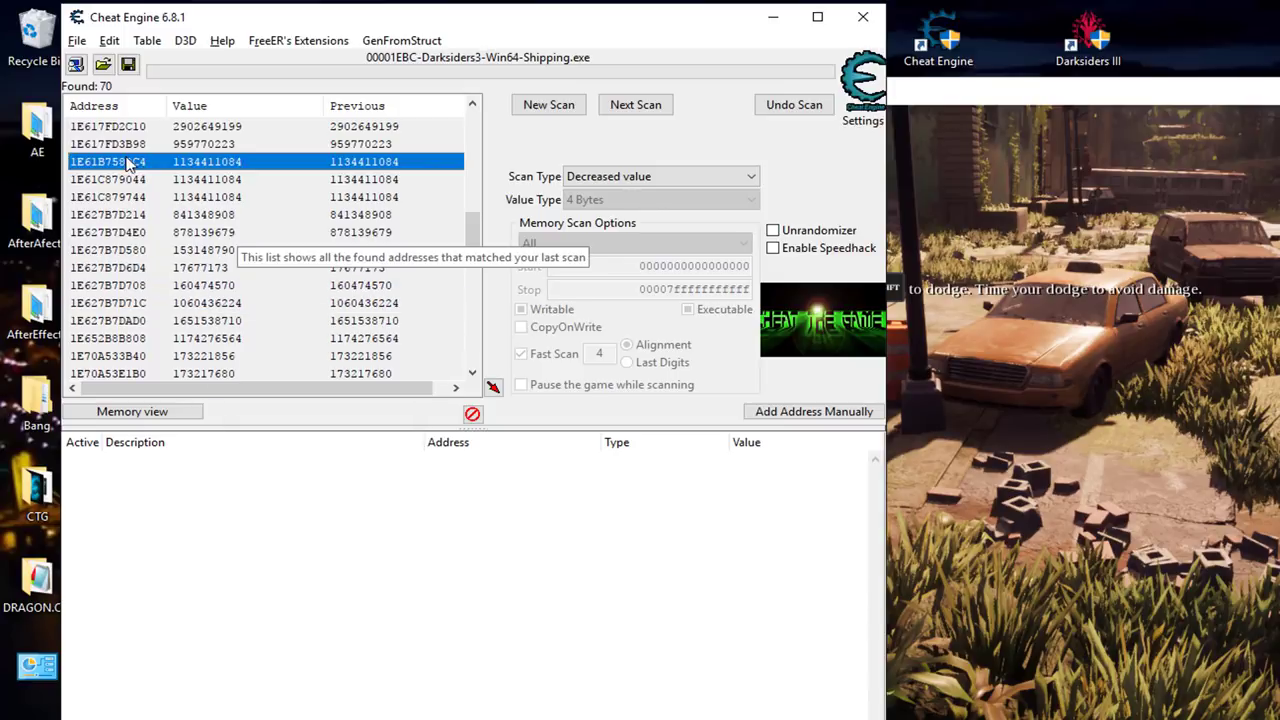
{"action": "left_click", "coordinate": [128, 197], "text": "shift"}
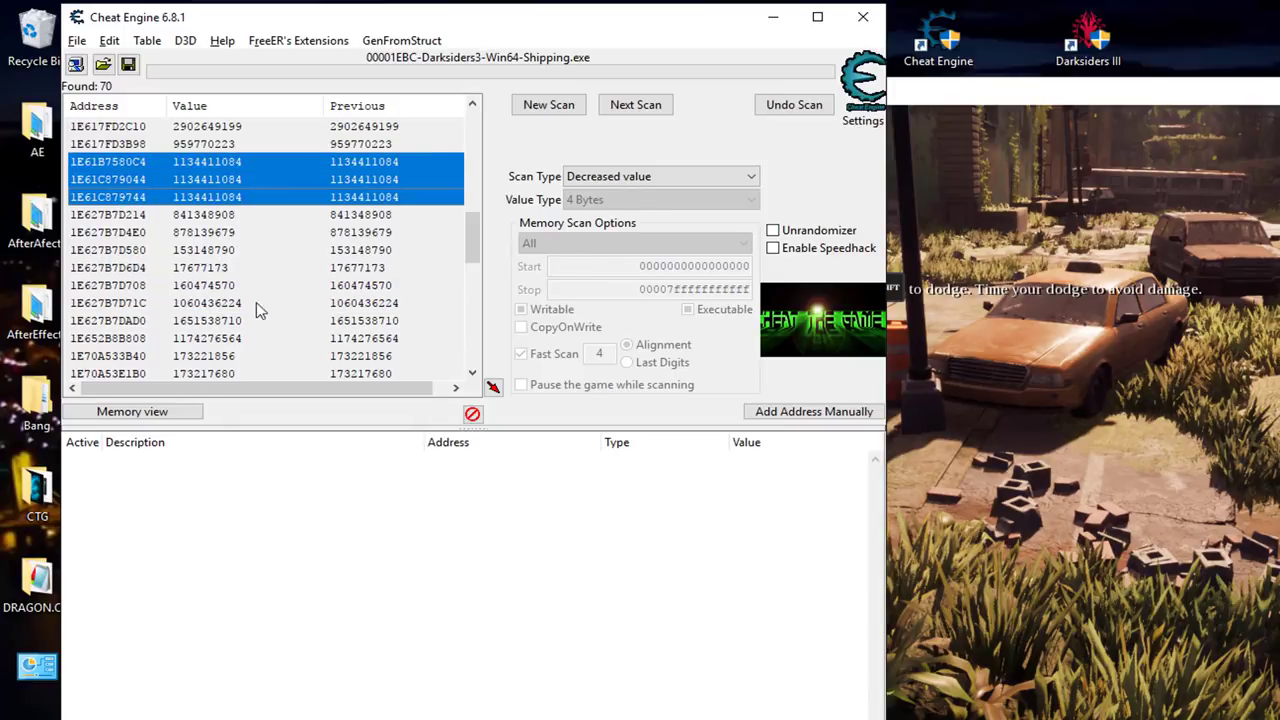
{"action": "right_click", "coordinate": [322, 204]}
{"action": "left_click", "coordinate": [357, 209]}
Step: Add the three consecutive results from 1E627B7D71C to 1E652B8B808 to the address list
{"action": "scroll", "coordinate": [190, 360], "scroll_direction": "down", "scroll_amount": 1}
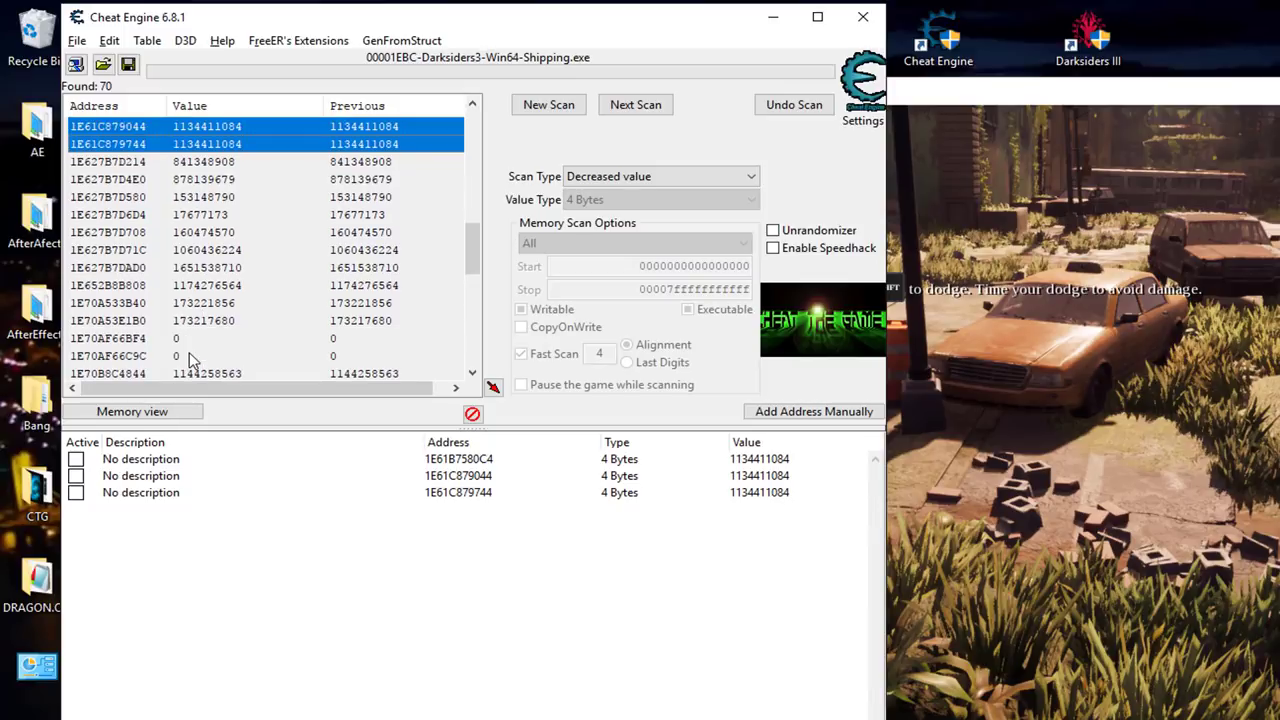
{"action": "left_click", "coordinate": [100, 250]}
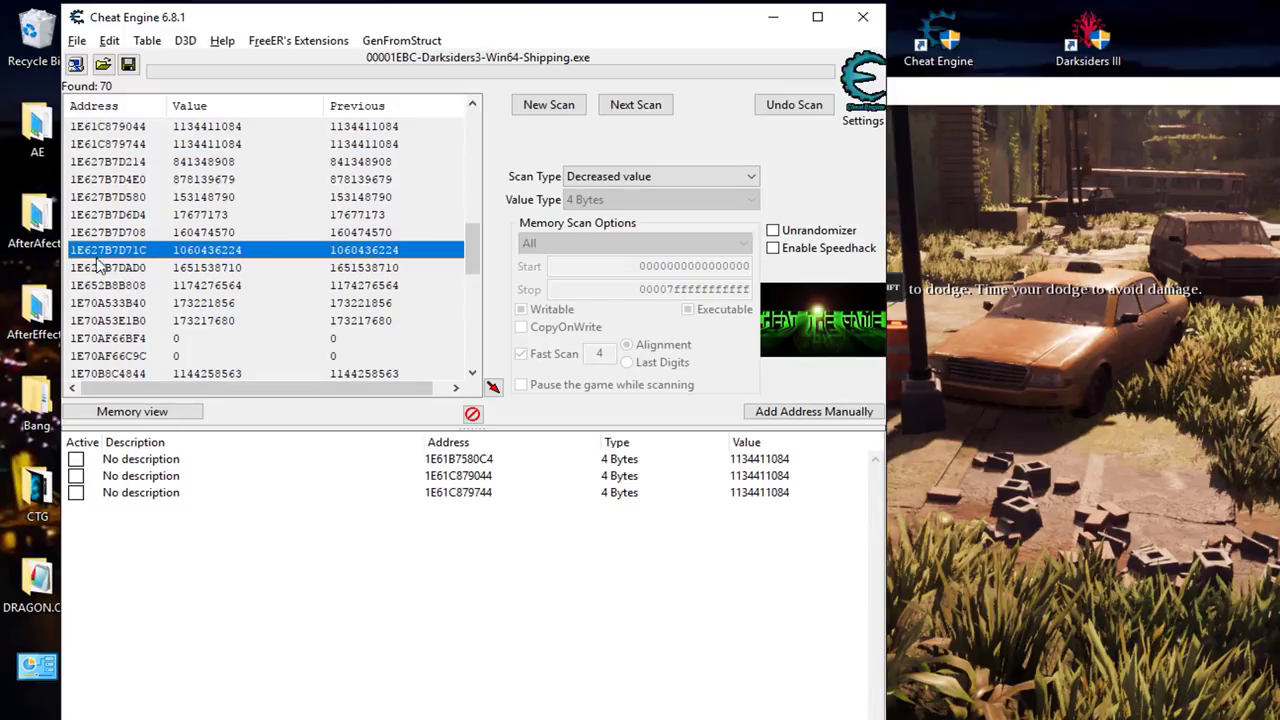
{"action": "left_click", "coordinate": [97, 288], "text": "shift"}
{"action": "right_click", "coordinate": [97, 288]}
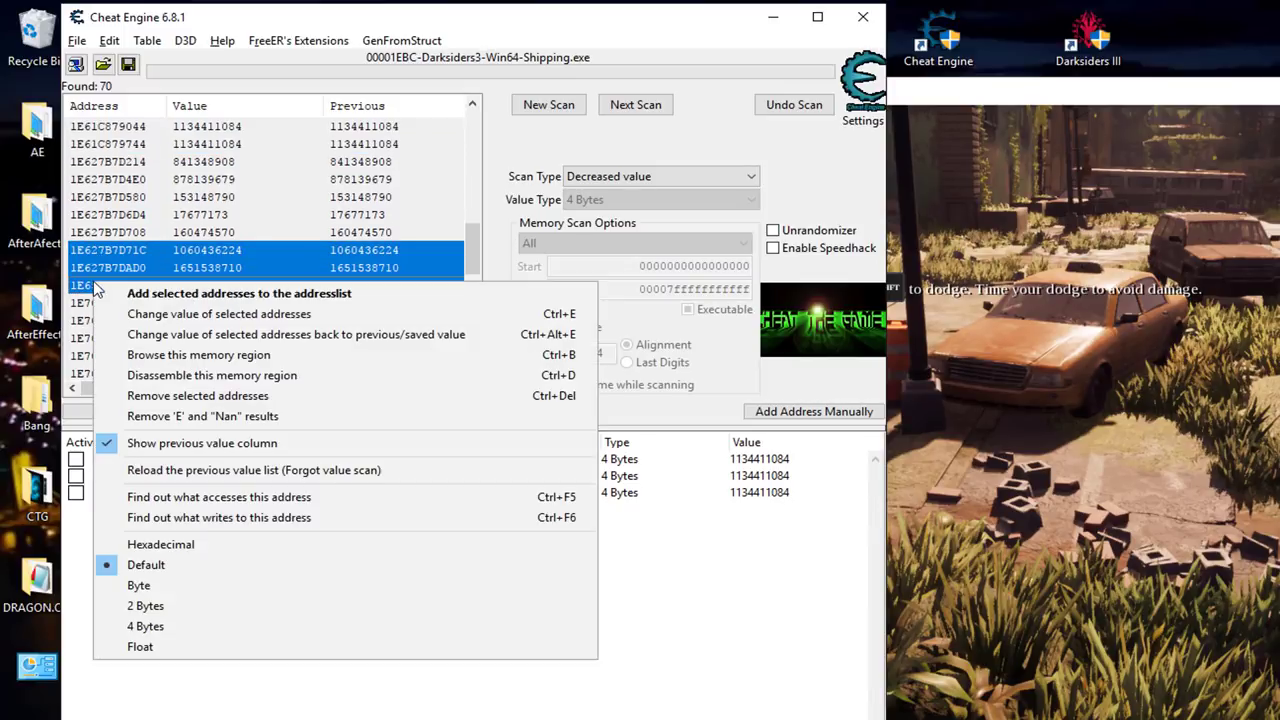
{"action": "left_click", "coordinate": [208, 294]}
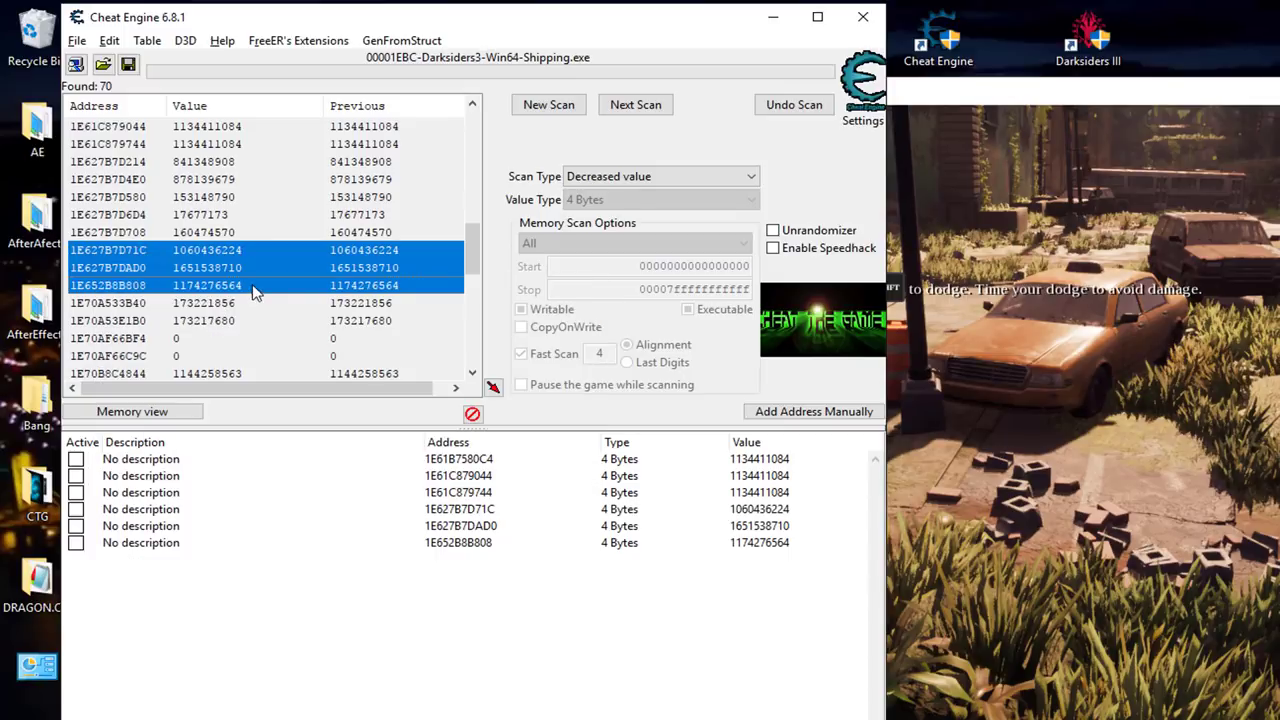
Step: Add the results 1E70B8C4844, 1E70F0C8BC8 and 1E70F0C94A4 to the address list
{"action": "left_click", "coordinate": [252, 287]}
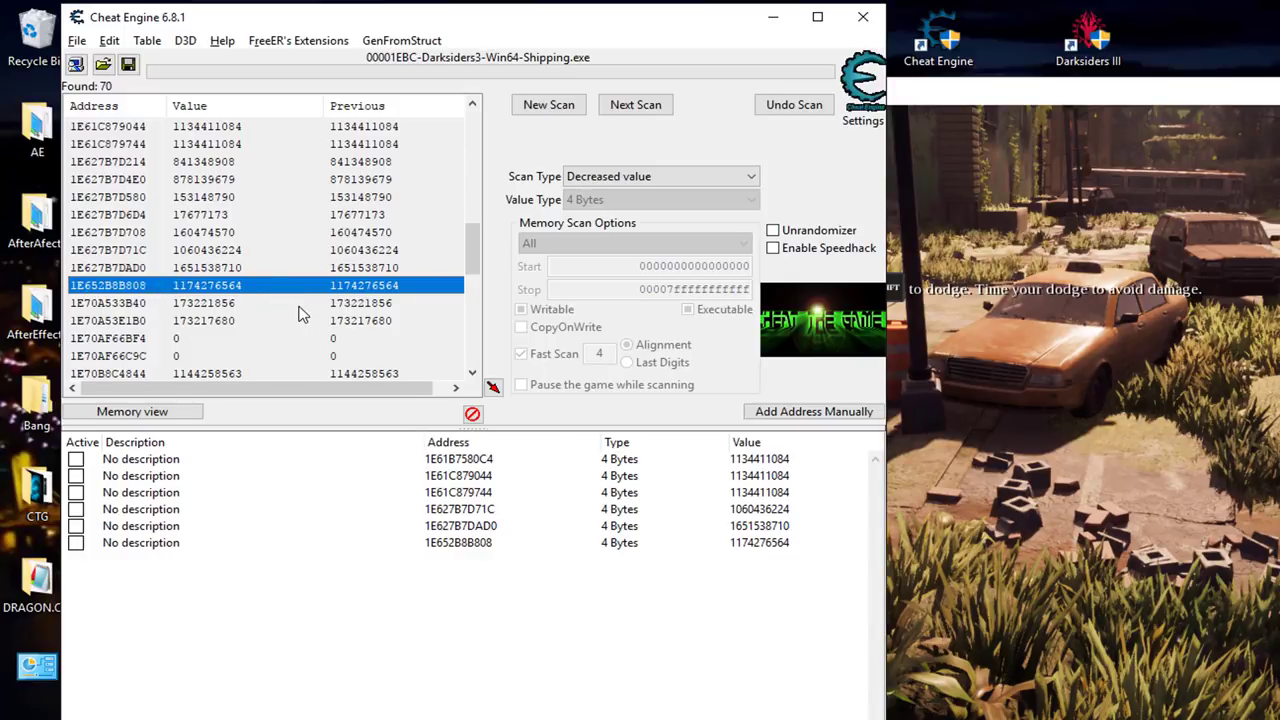
{"action": "scroll", "coordinate": [300, 313], "scroll_direction": "down", "scroll_amount": 3}
{"action": "double_click", "coordinate": [127, 215]}
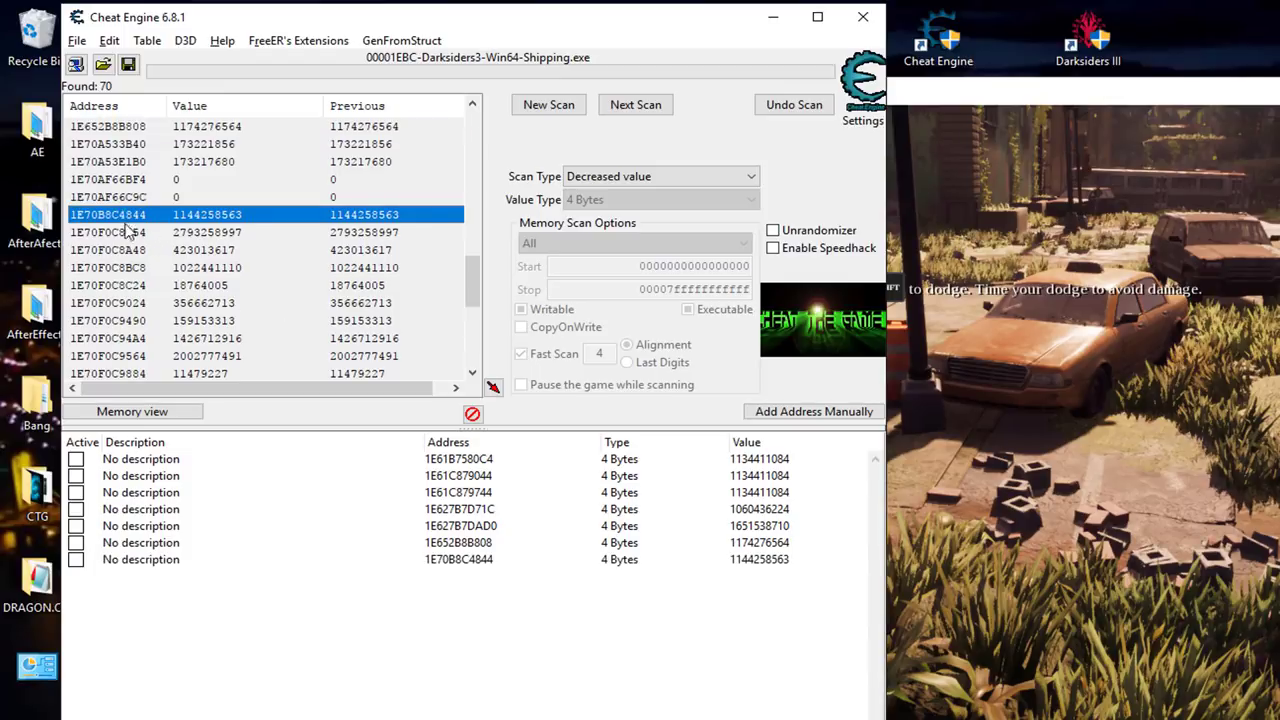
{"action": "double_click", "coordinate": [127, 268]}
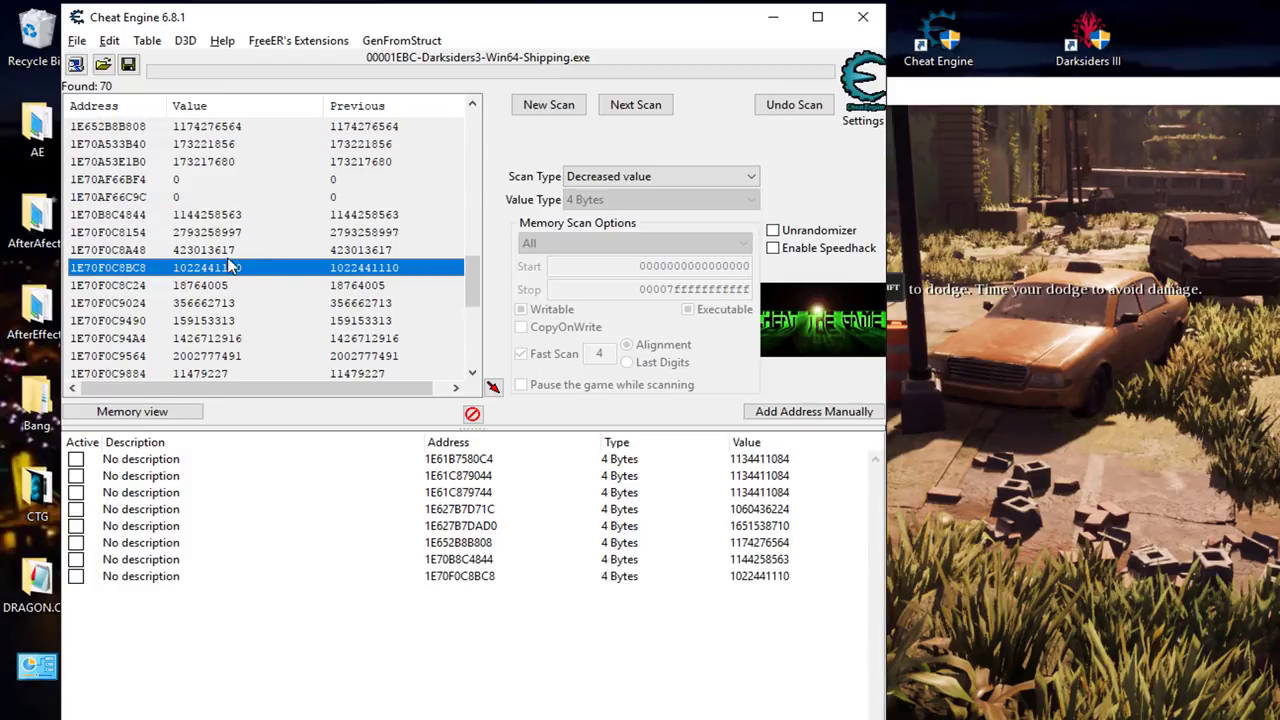
{"action": "double_click", "coordinate": [113, 339]}
Step: Add the results 1E70F0CA4D0, 1E70F0CB1D8 and 1E70F0CBEB8 to the address list
{"action": "scroll", "coordinate": [228, 337], "scroll_direction": "down", "scroll_amount": 4}
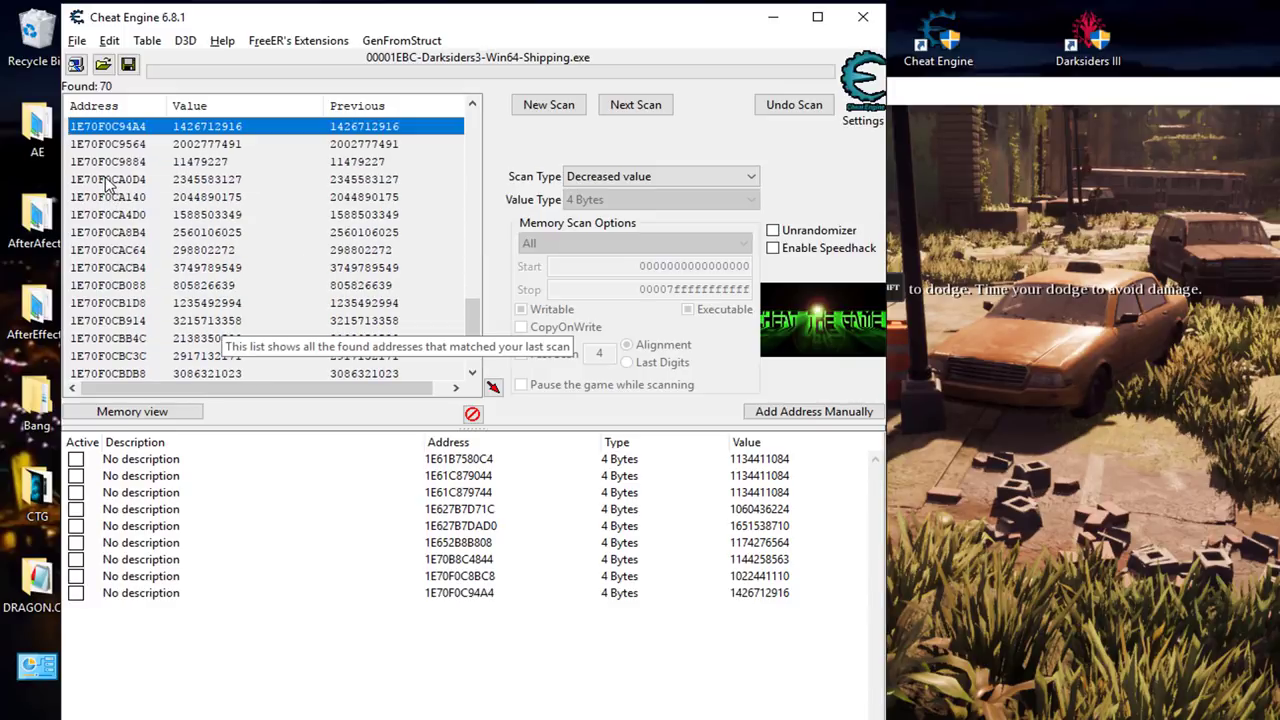
{"action": "left_click", "coordinate": [112, 215]}
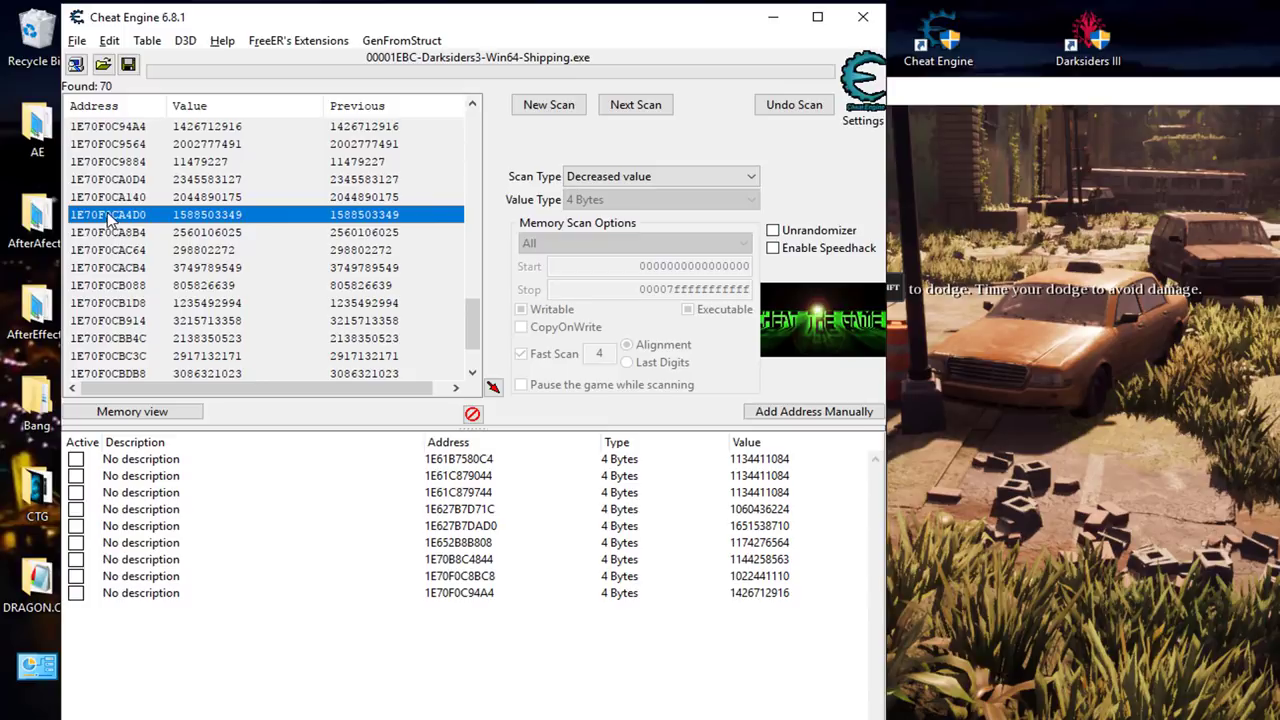
{"action": "double_click", "coordinate": [110, 218]}
{"action": "double_click", "coordinate": [112, 303]}
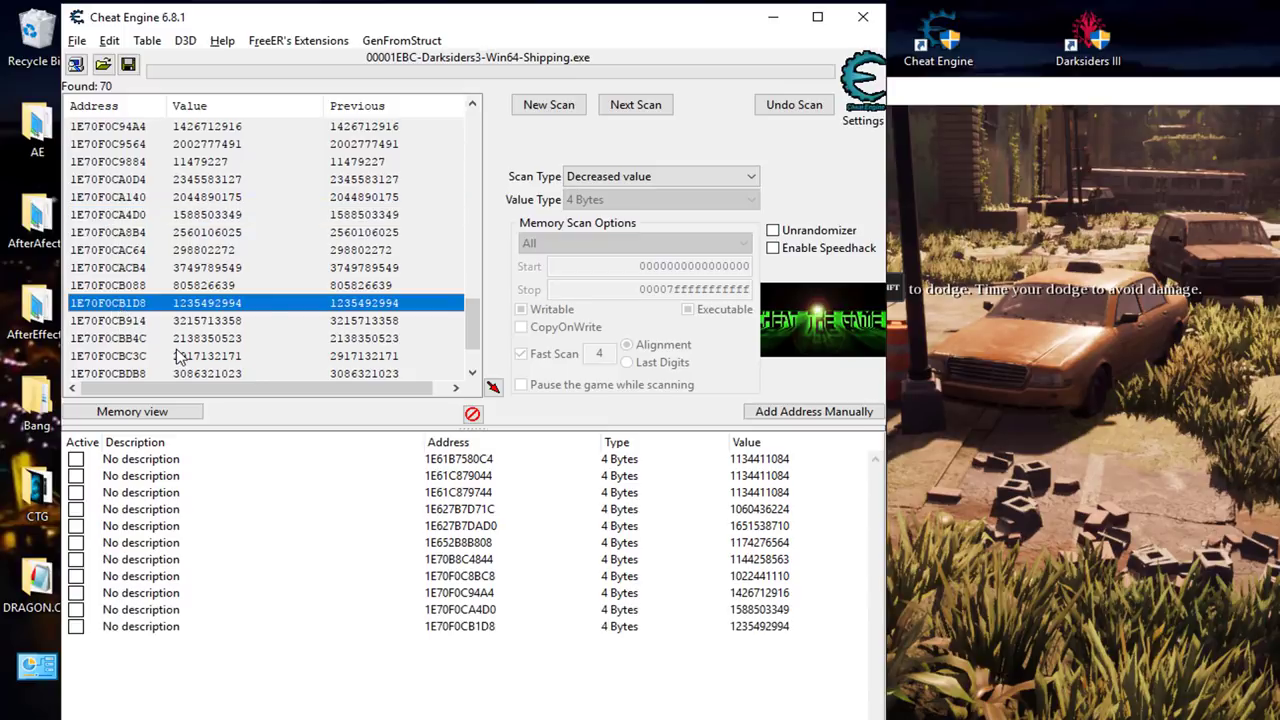
{"action": "scroll", "coordinate": [178, 357], "scroll_direction": "down", "scroll_amount": 2}
{"action": "double_click", "coordinate": [108, 338]}
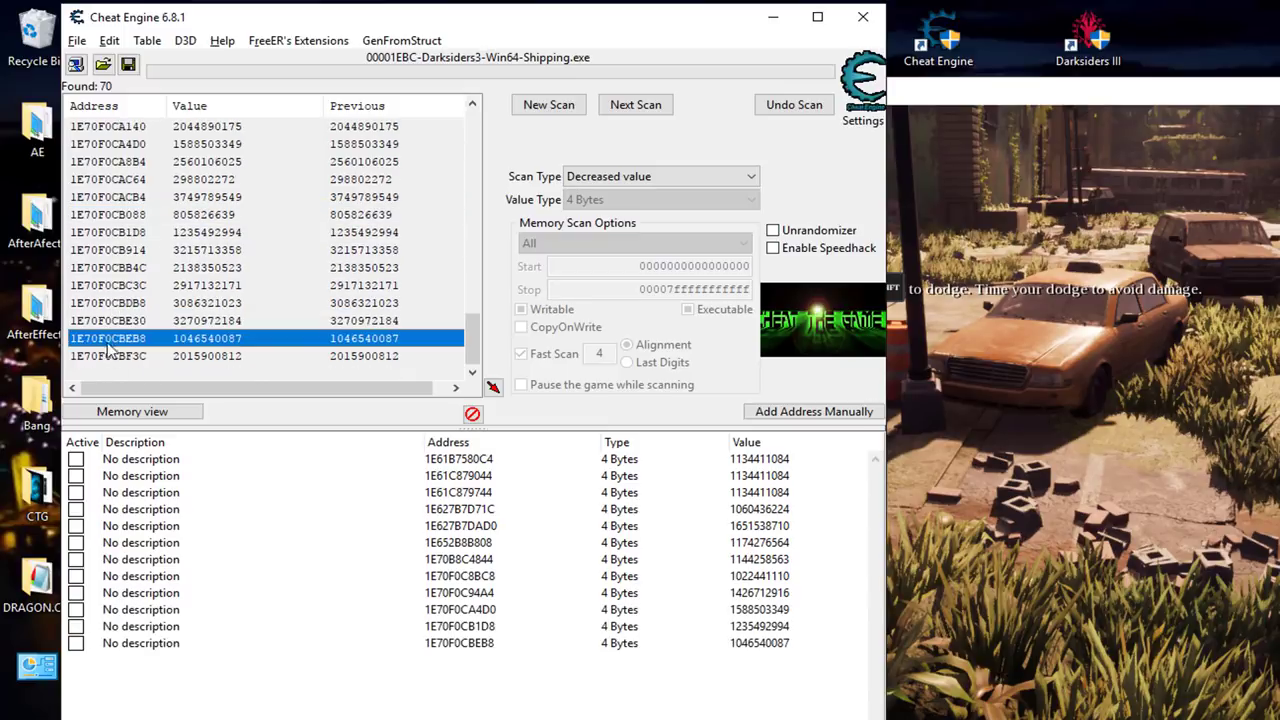
Step: Change the value type of all twelve addresses in the address list to Float
{"action": "left_click", "coordinate": [620, 461]}
{"action": "left_click", "coordinate": [633, 645], "text": "shift"}
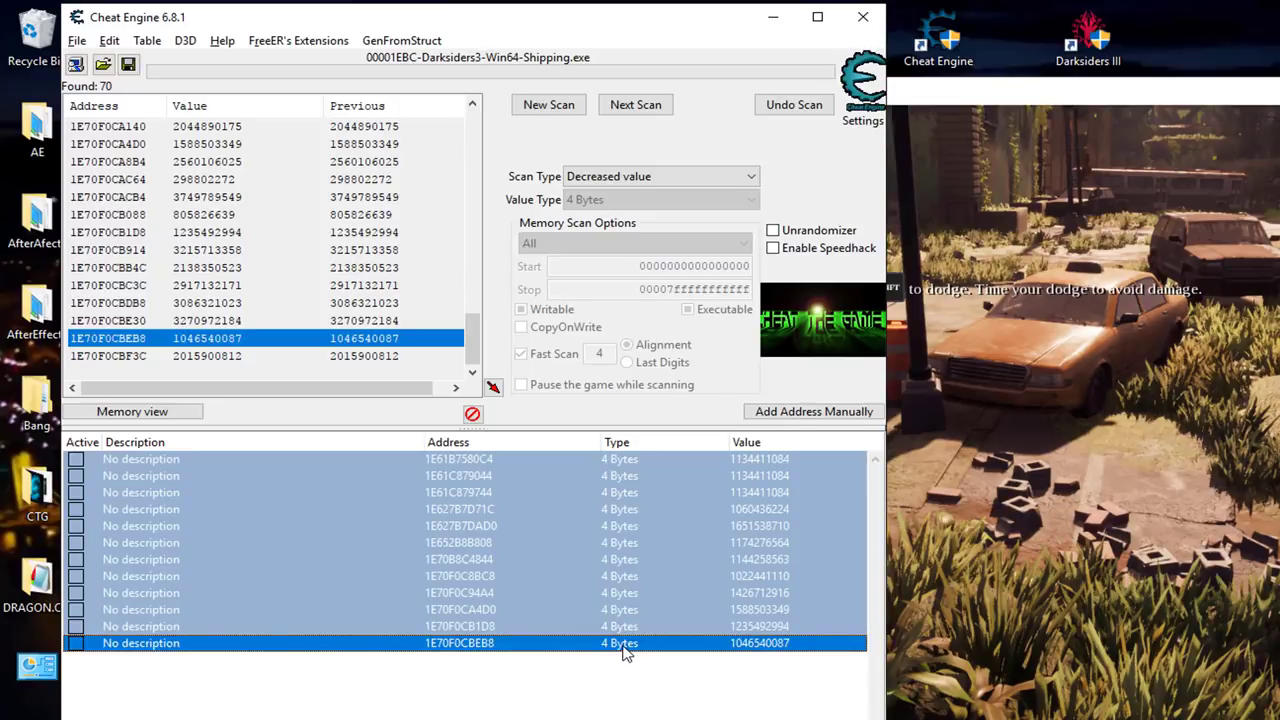
{"action": "double_click", "coordinate": [624, 651]}
{"action": "left_click", "coordinate": [755, 502]}
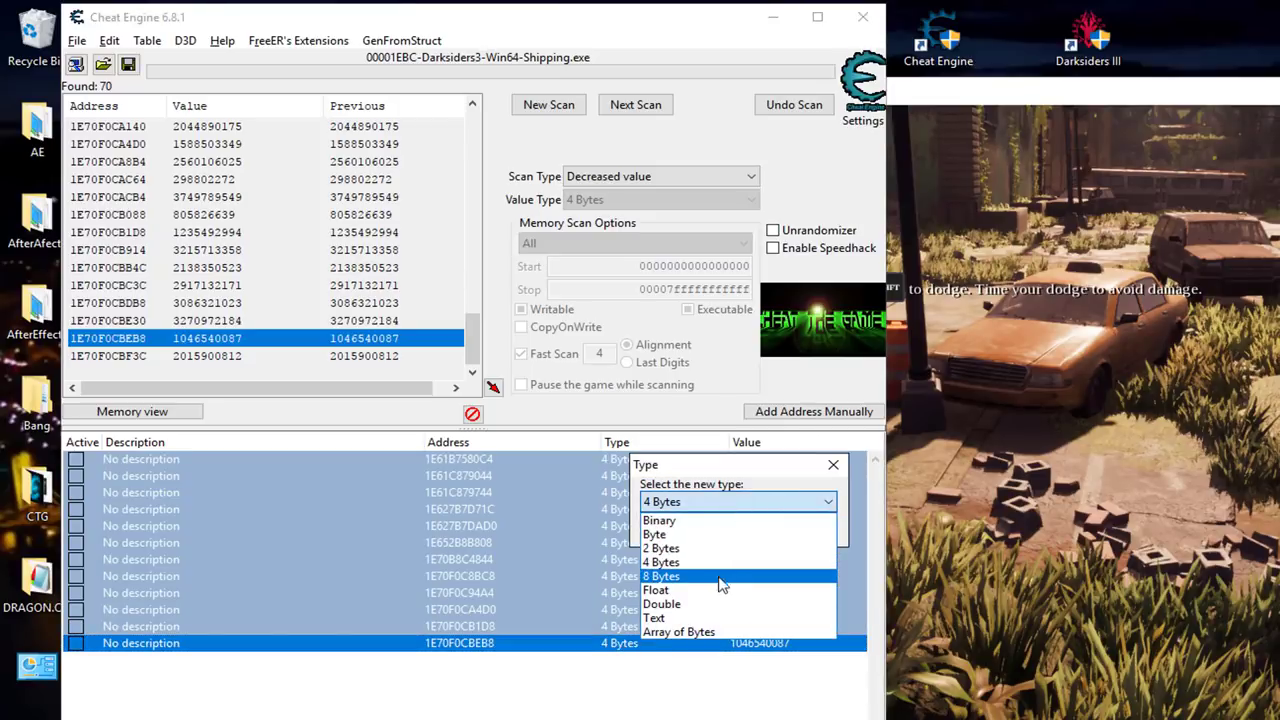
{"action": "left_click", "coordinate": [714, 590]}
{"action": "left_click", "coordinate": [706, 531]}
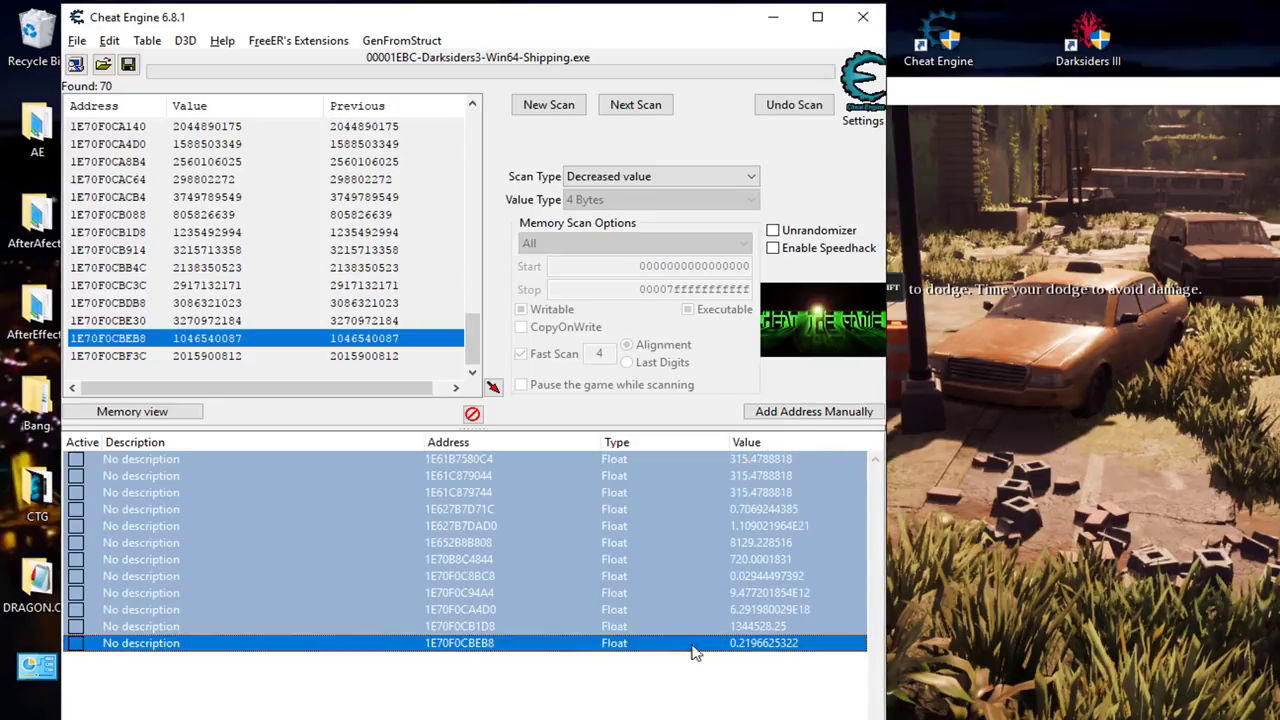
{"action": "left_click", "coordinate": [716, 679]}
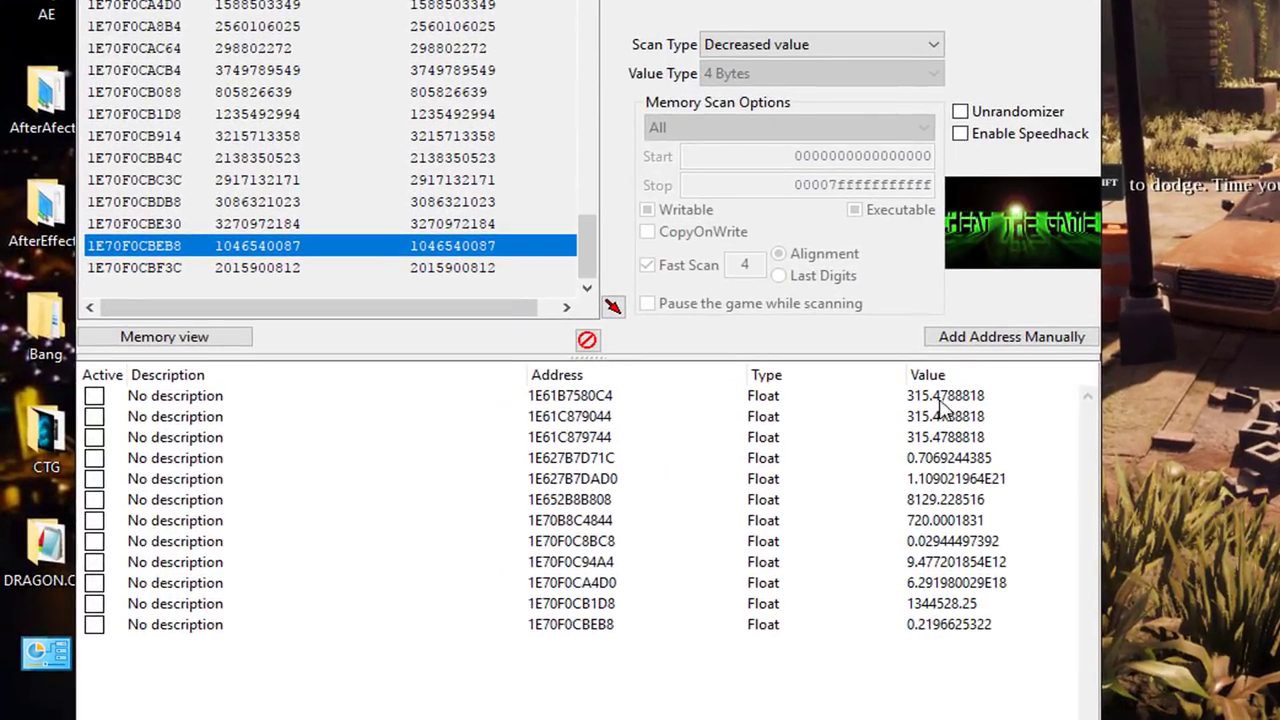
Step: Compare the float values of the listed addresses with the in-game health bar, moving the Cheat Engine window aside to uncover the bar
{"action": "left_click", "coordinate": [938, 398]}
{"action": "left_click", "coordinate": [936, 437]}
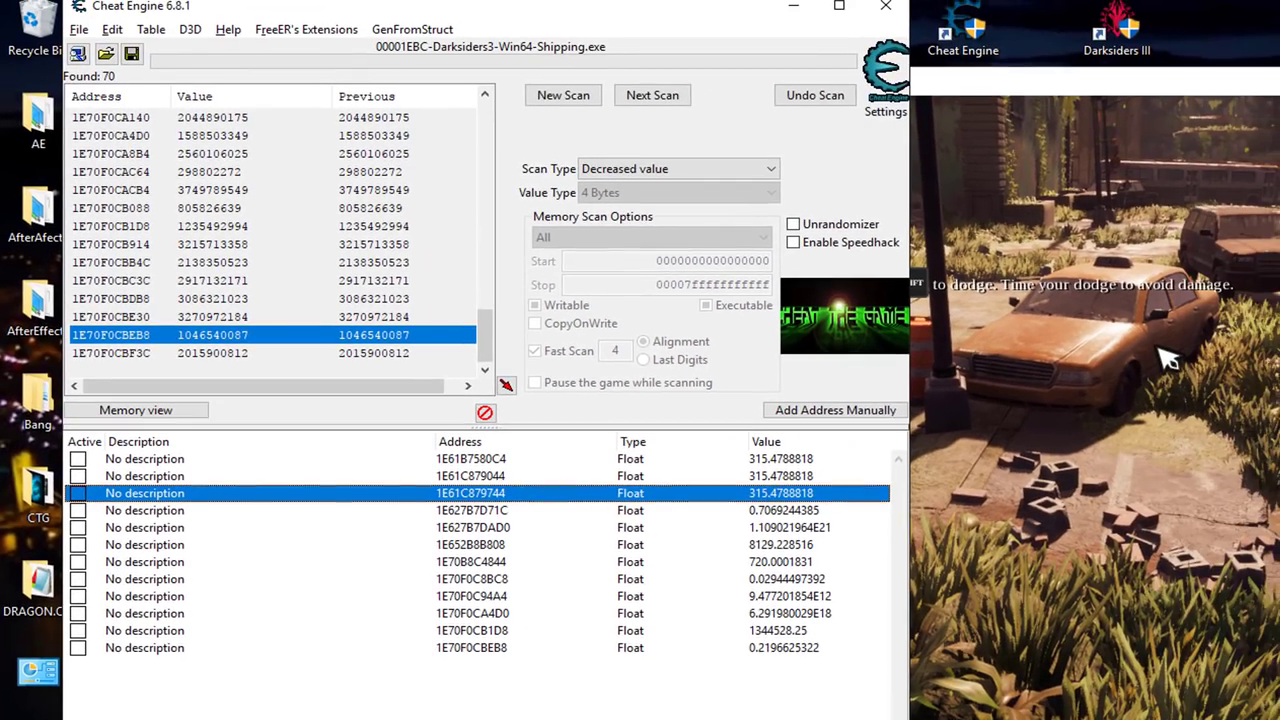
{"action": "left_click", "coordinate": [1168, 360]}
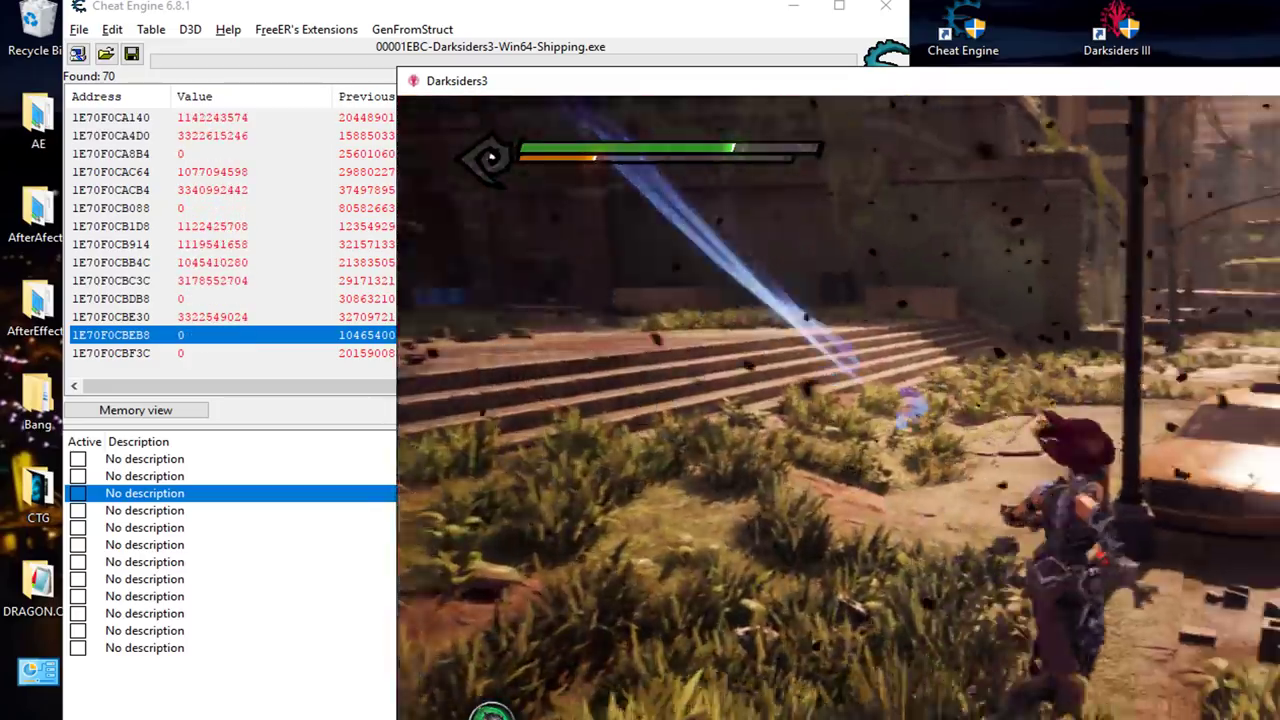
{"action": "key", "text": "alt+Tab"}
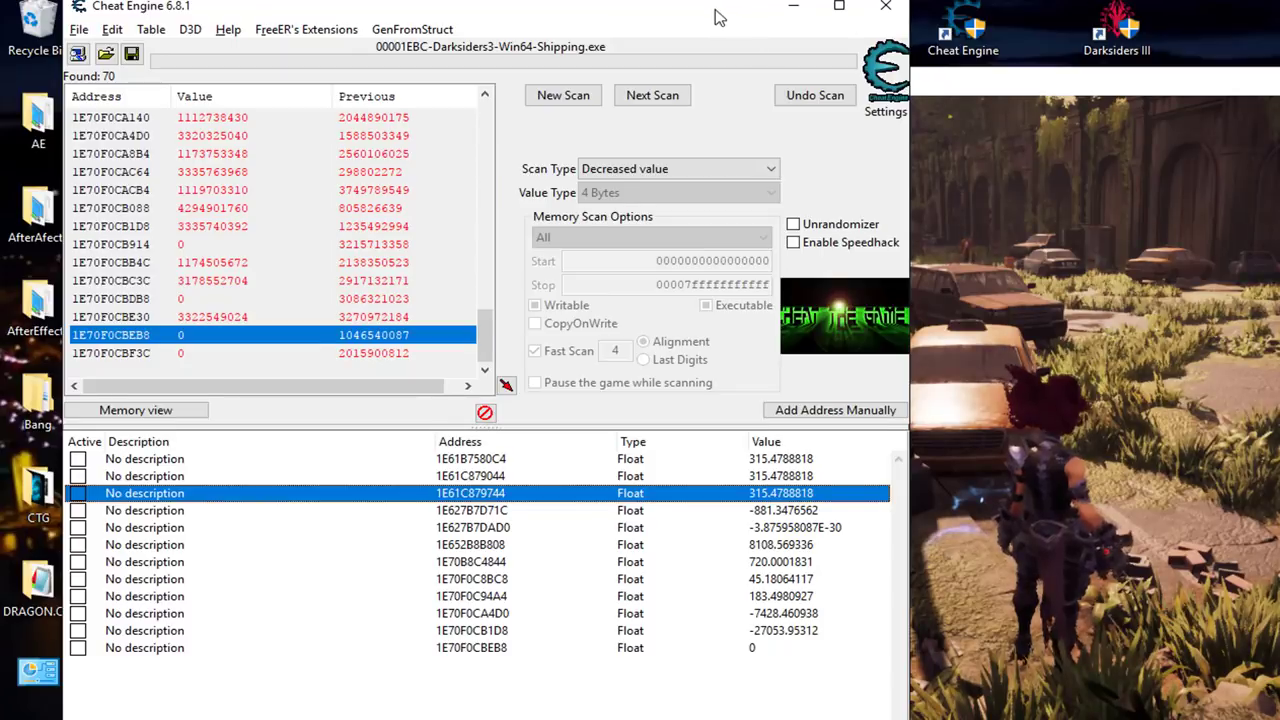
{"action": "left_click_drag", "start_coordinate": [715, 17], "coordinate": [391, 39]}
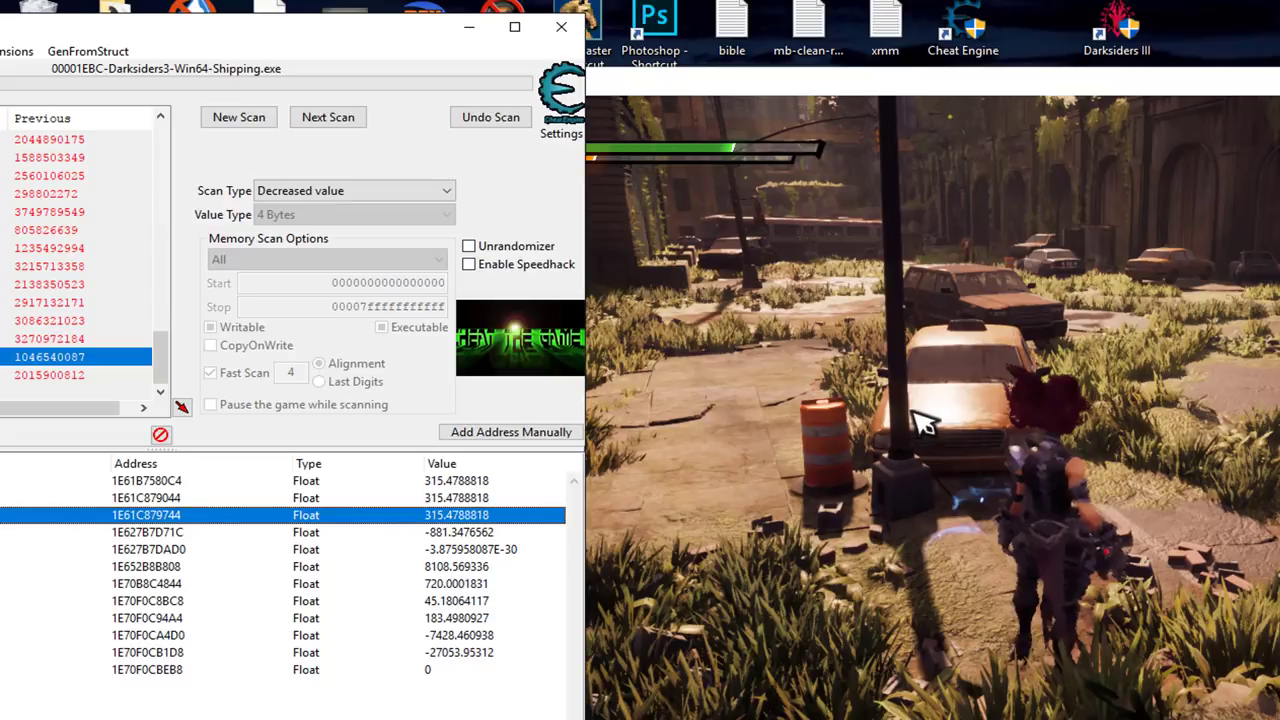
Step: Switch to Darksiders III, heal the character with Nephilim's Respite, and return to Cheat Engine with its value column in view
{"action": "left_click", "coordinate": [884, 500]}
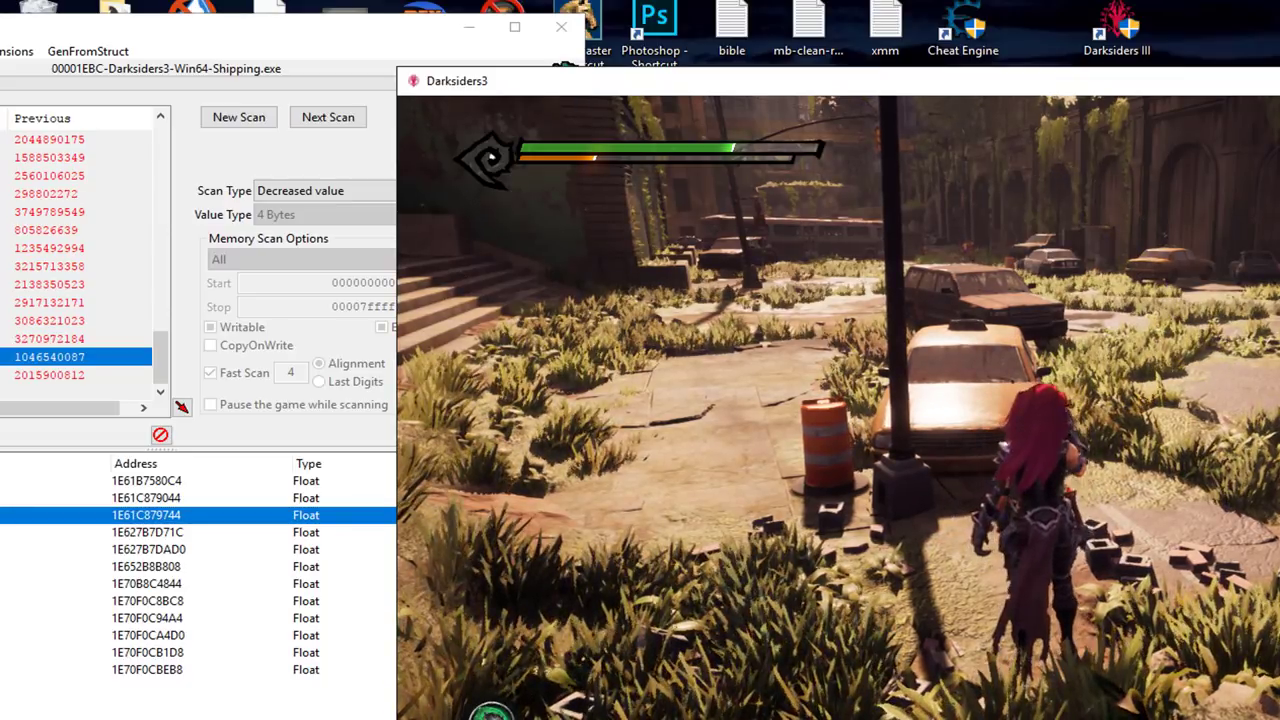
{"action": "key", "text": "r"}
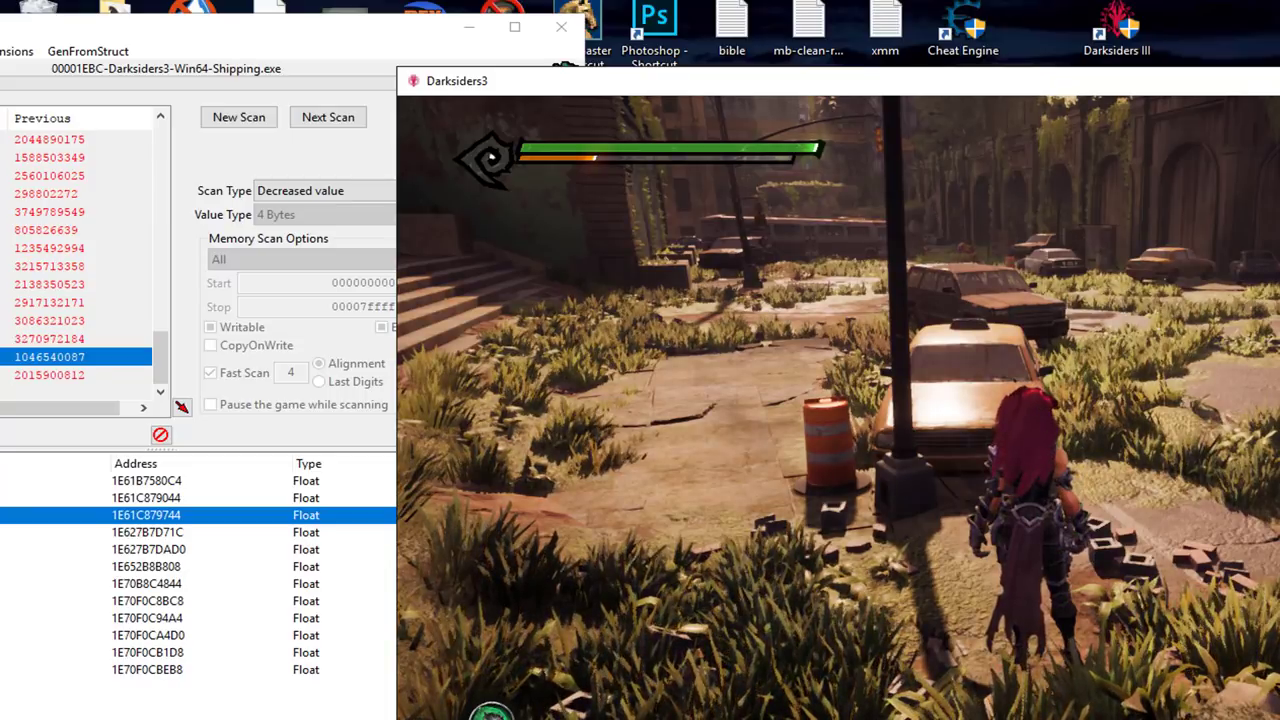
{"action": "key", "text": "alt+Tab"}
{"action": "left_click_drag", "start_coordinate": [326, 30], "coordinate": [672, 15]}
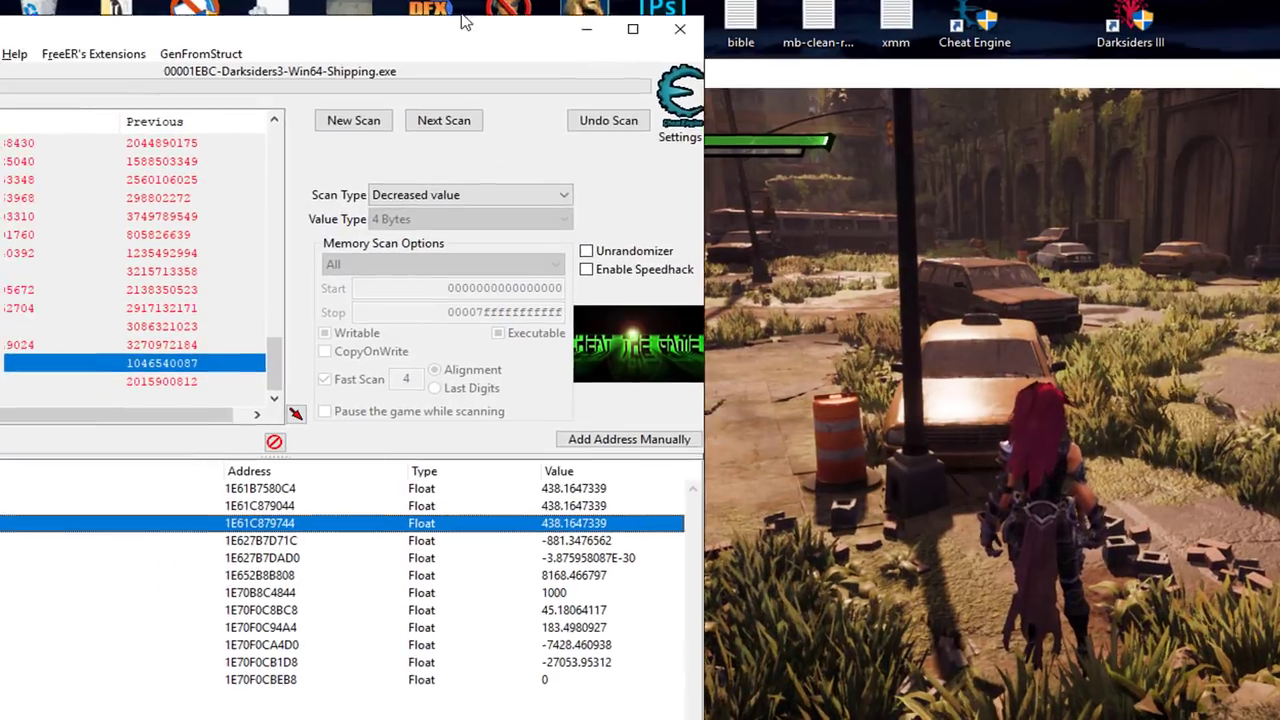
{"action": "left_click_drag", "start_coordinate": [765, 0], "coordinate": [750, 15]}
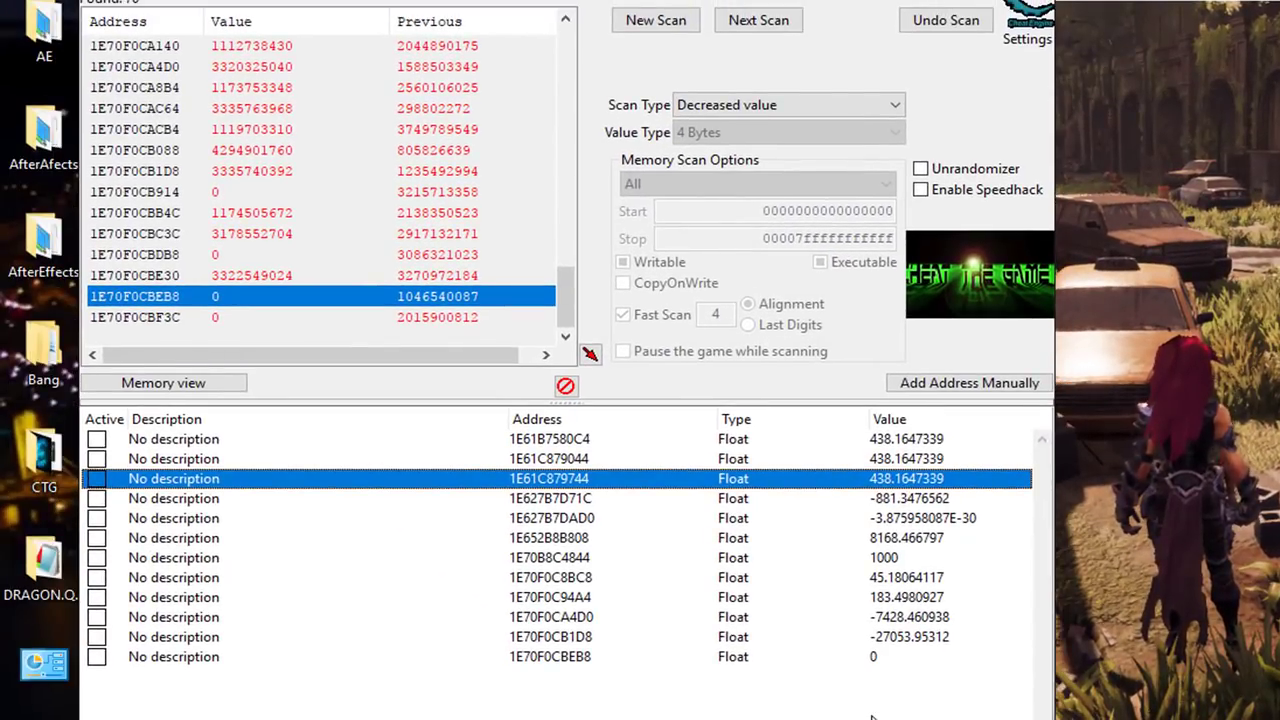
{"action": "left_click", "coordinate": [909, 712]}
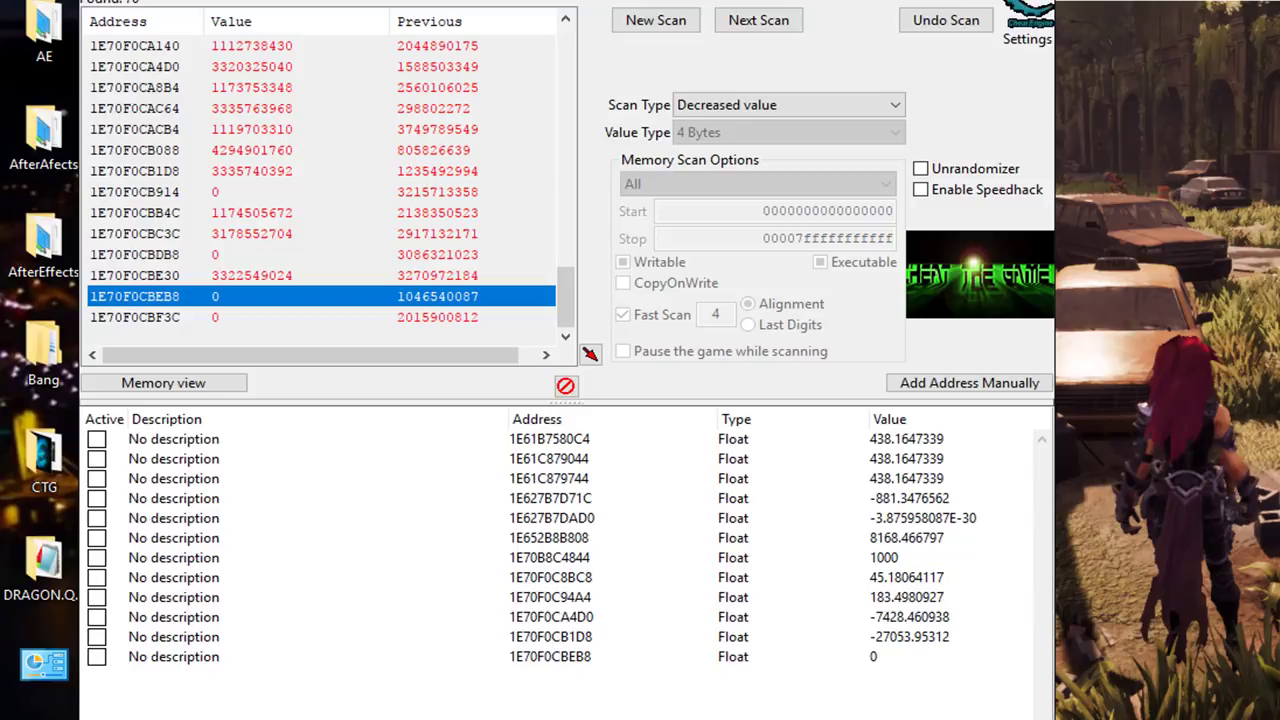
Step: Delete the five addresses from 1E70F0C8BC8 to 1E70F0CBEB8 from the address list
{"action": "left_click", "coordinate": [894, 563]}
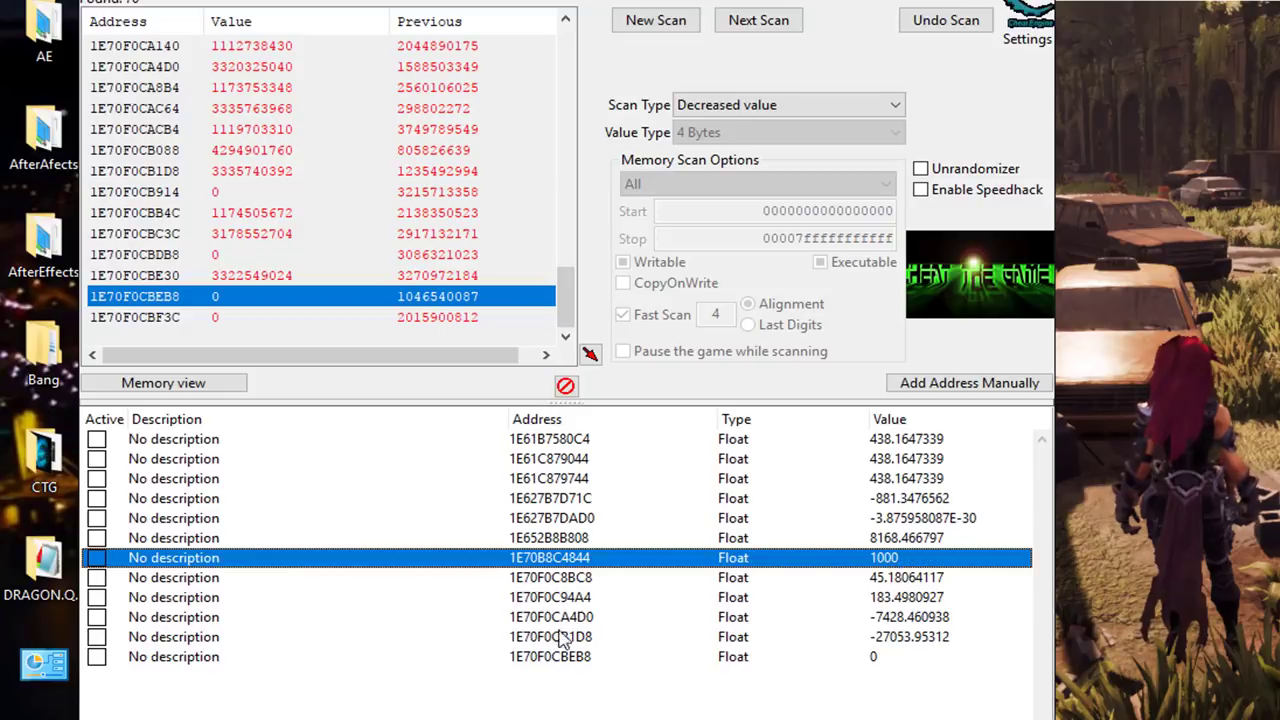
{"action": "left_click", "coordinate": [562, 580]}
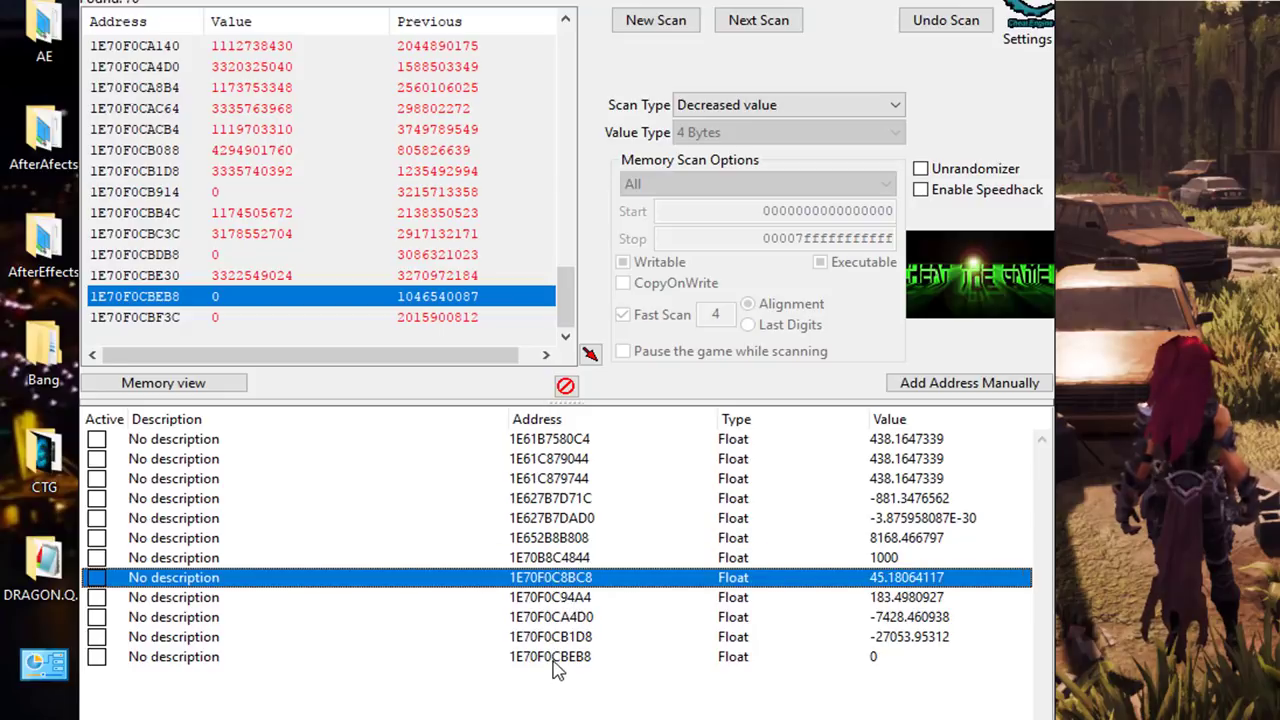
{"action": "left_click", "coordinate": [552, 660], "text": "shift"}
{"action": "right_click", "coordinate": [552, 660]}
{"action": "left_click", "coordinate": [645, 153]}
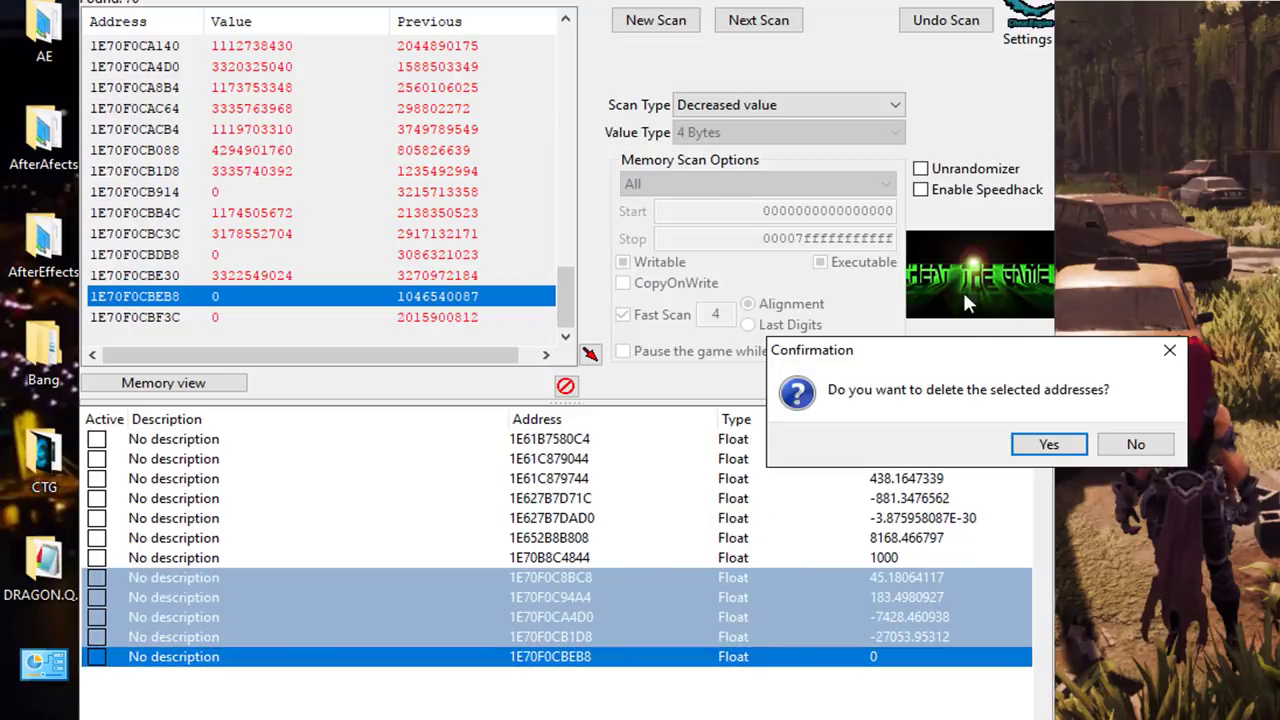
{"action": "left_click", "coordinate": [1047, 444]}
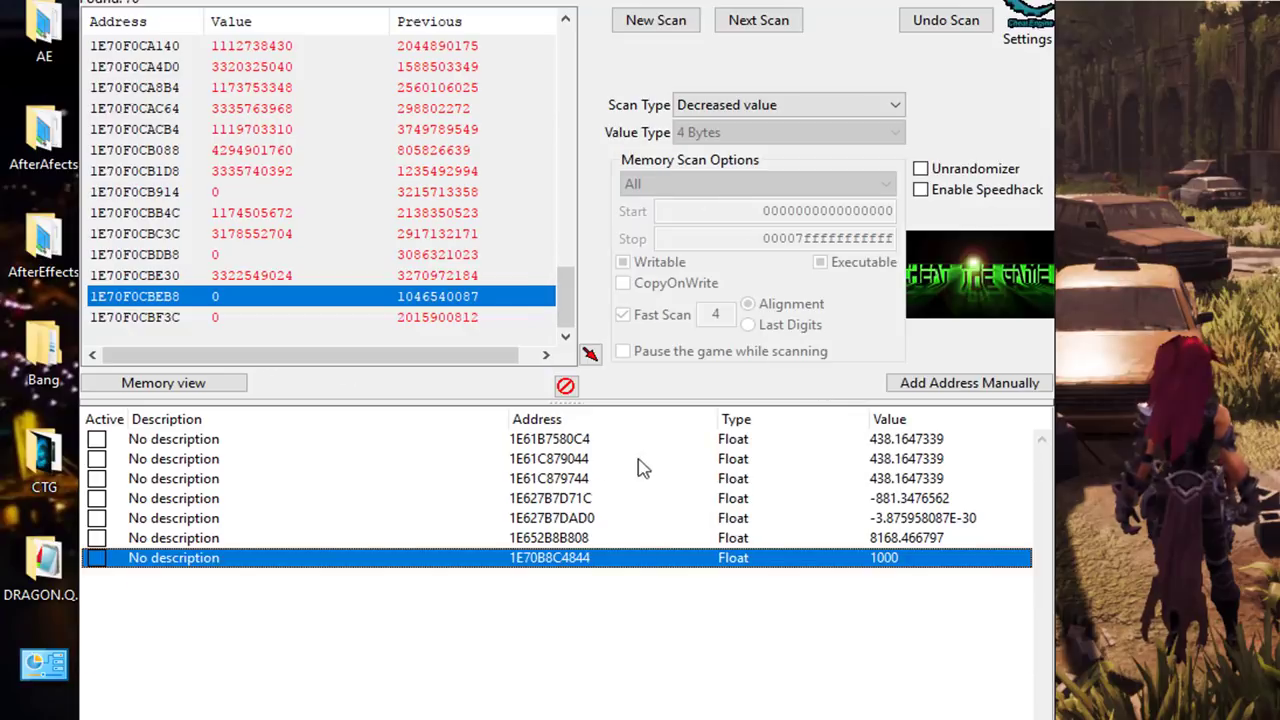
Step: Examine the 4-byte scan results for 1E70B8C4844 and the addresses just below it
{"action": "scroll", "coordinate": [400, 176], "scroll_direction": "up", "scroll_amount": 4}
{"action": "left_click", "coordinate": [256, 70]}
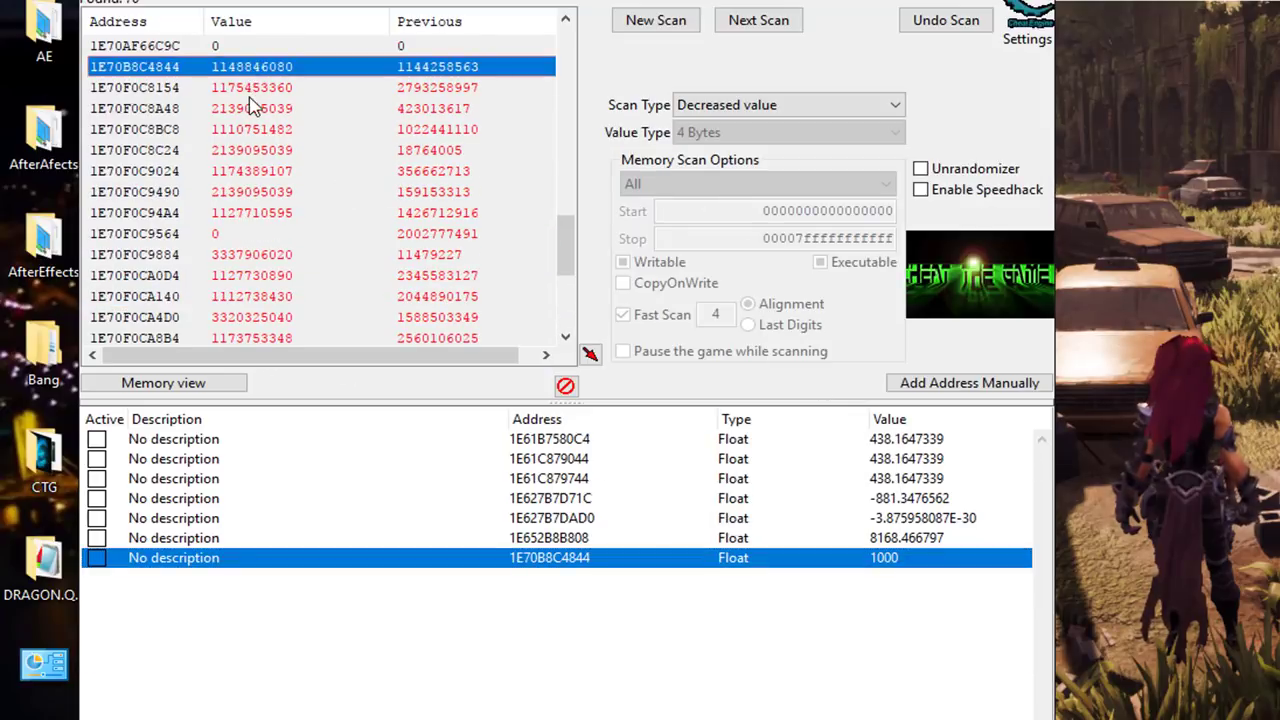
{"action": "left_click", "coordinate": [252, 92]}
{"action": "left_click", "coordinate": [243, 133]}
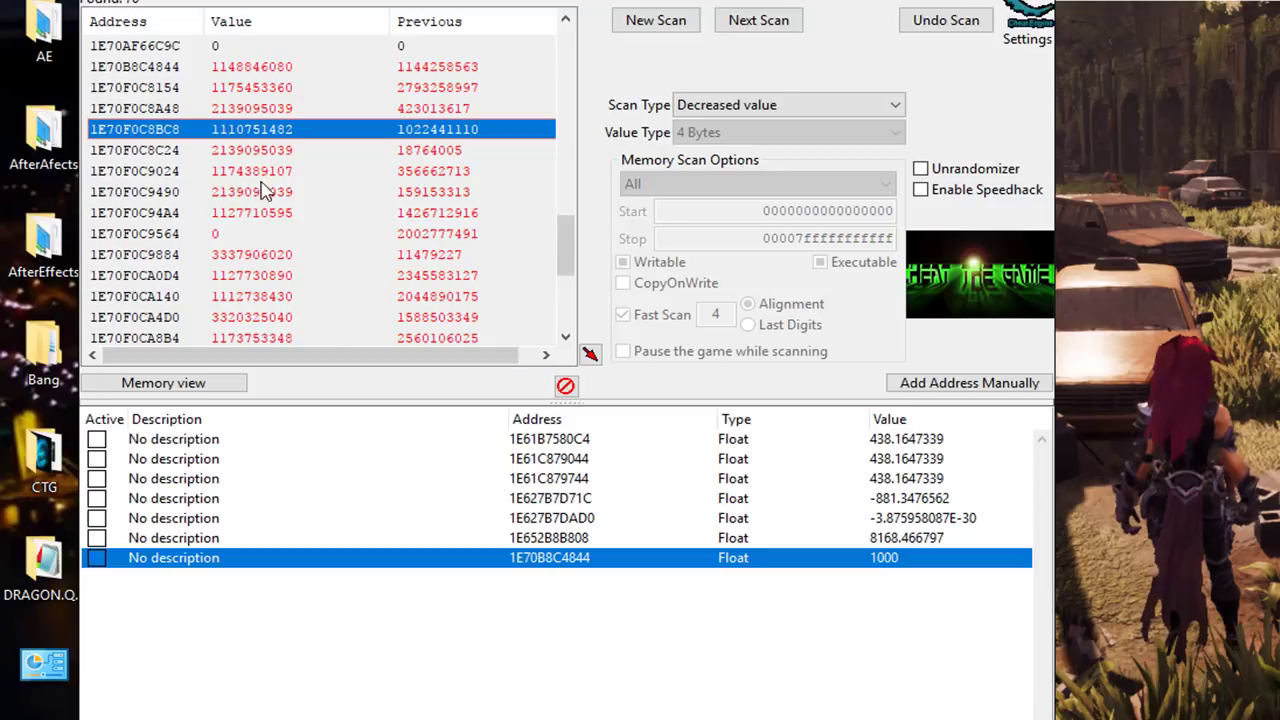
Step: Show the value of 1E70B8C4844 as hexadecimal and switch it back to decimal
{"action": "left_click", "coordinate": [729, 582]}
{"action": "right_click", "coordinate": [731, 558]}
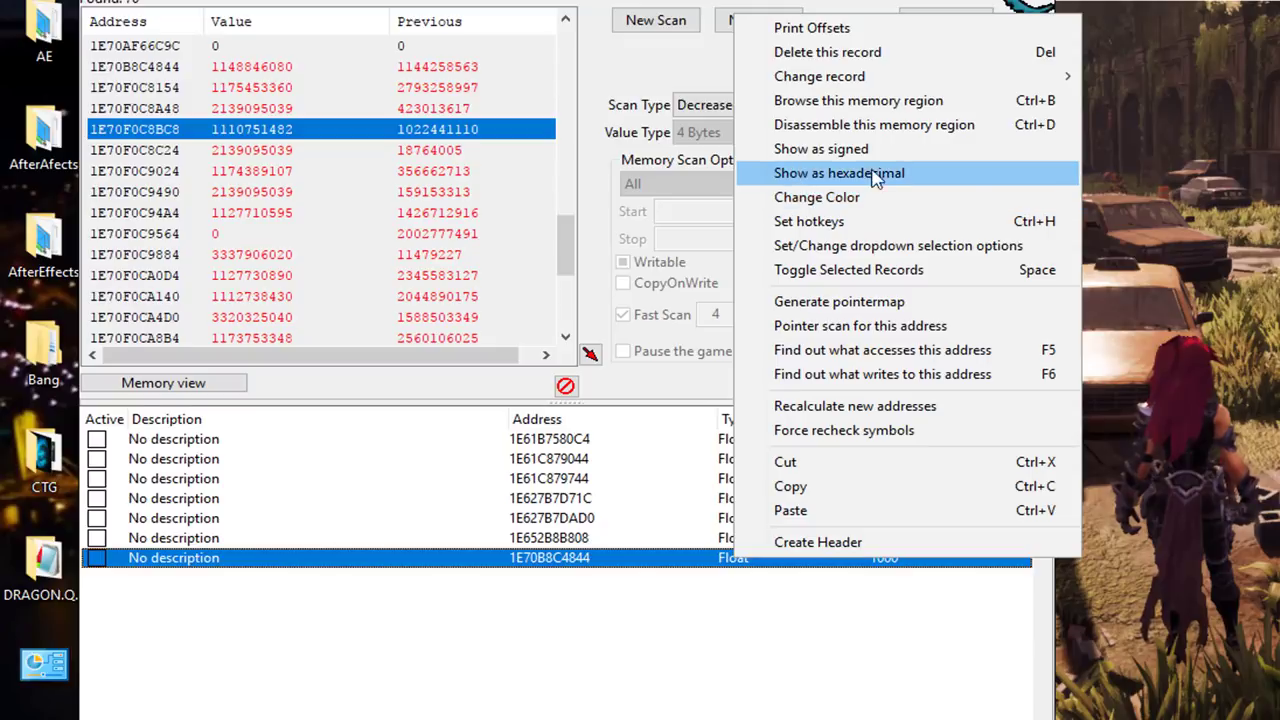
{"action": "left_click", "coordinate": [835, 175]}
{"action": "left_click", "coordinate": [880, 590]}
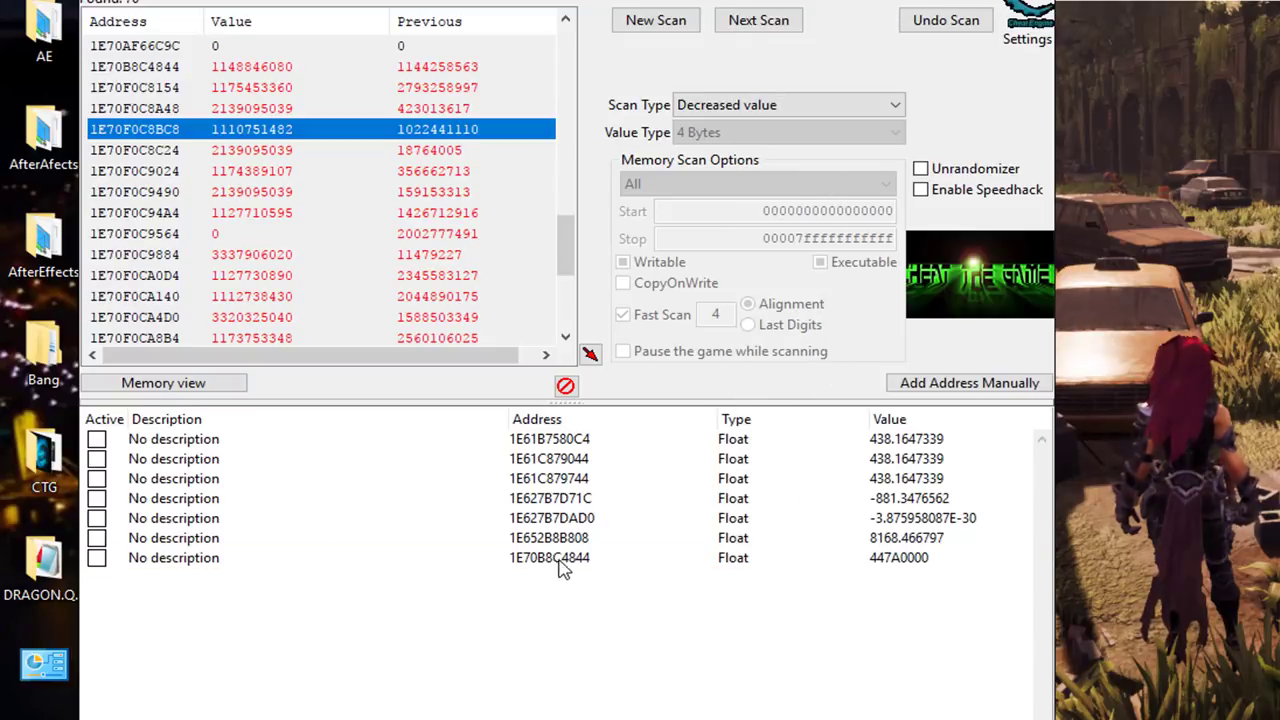
{"action": "right_click", "coordinate": [731, 560]}
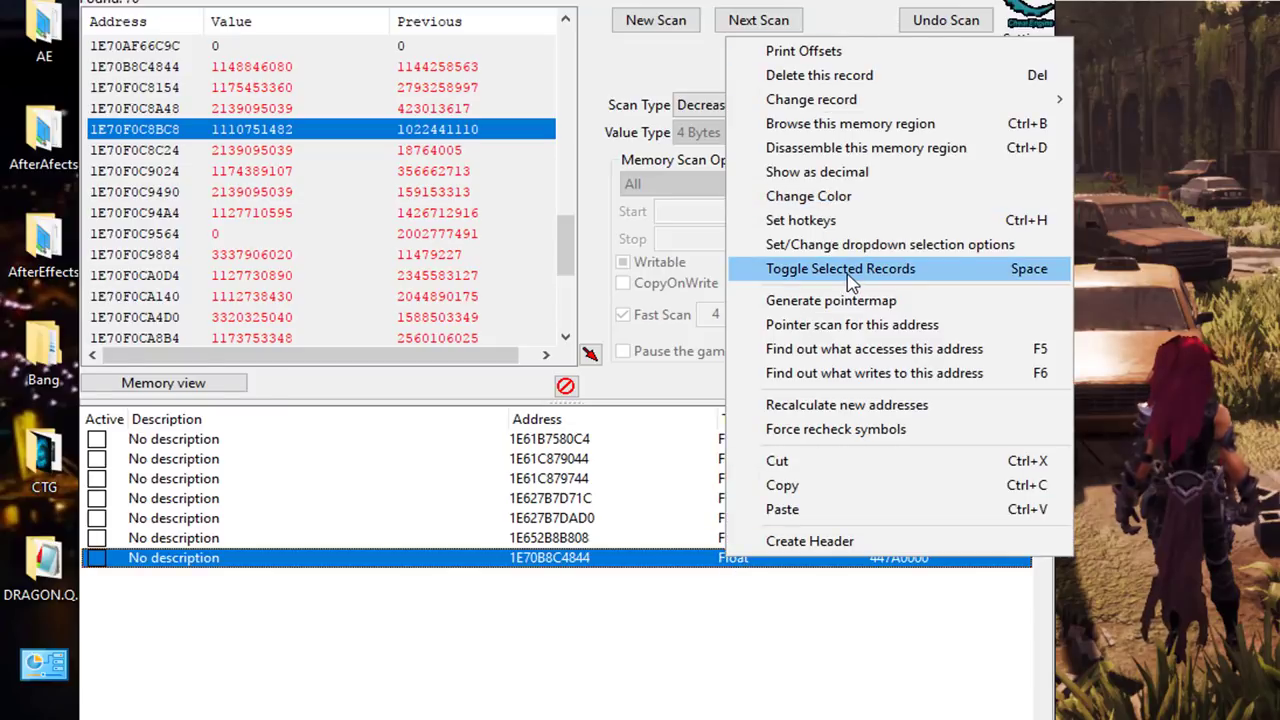
{"action": "left_click", "coordinate": [854, 174]}
{"action": "left_click", "coordinate": [651, 680]}
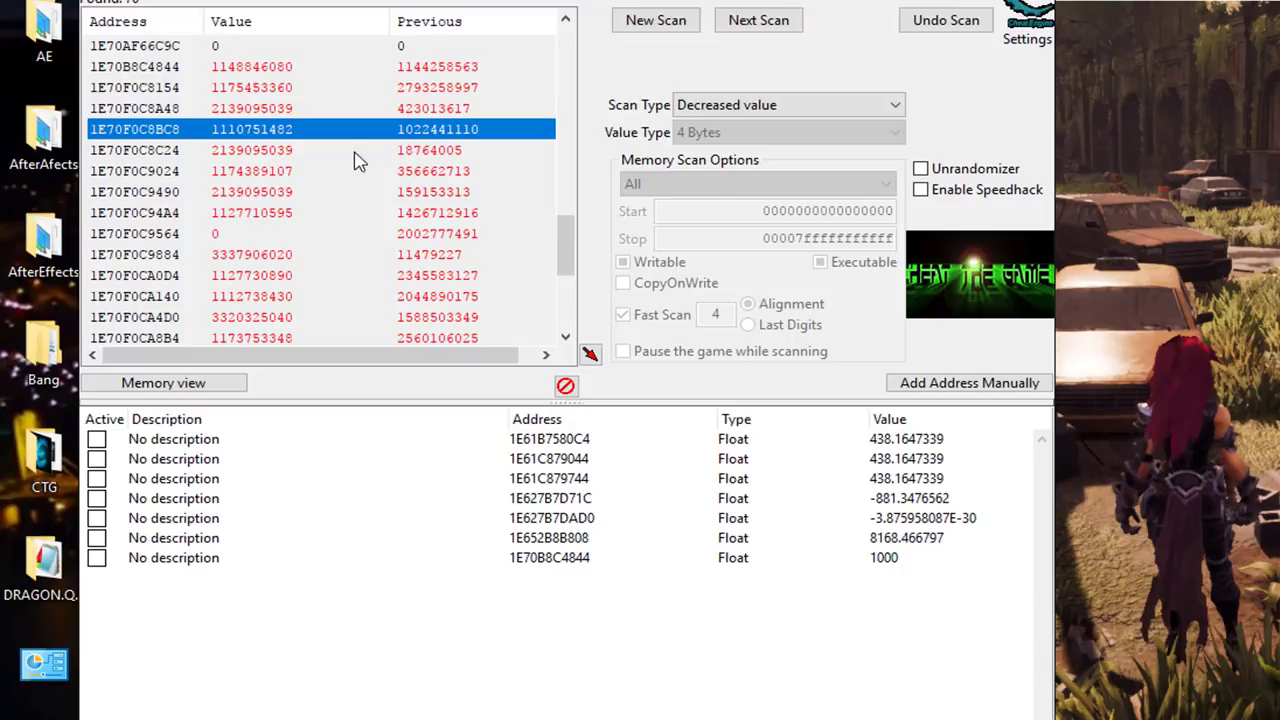
Step: Reset the scan and delete the six addresses from 1E61B7580C4 to 1E652B8B808, keeping only 1E70B8C4844
{"action": "left_click", "coordinate": [632, 24]}
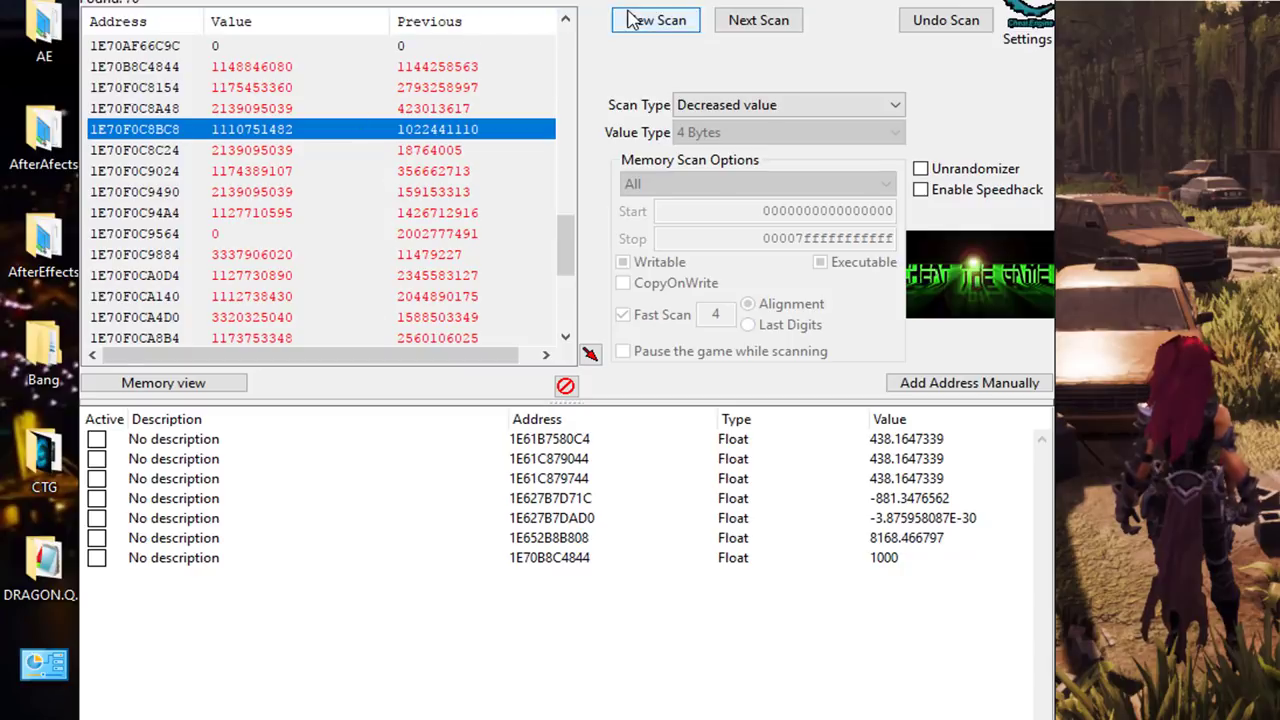
{"action": "left_click", "coordinate": [566, 444]}
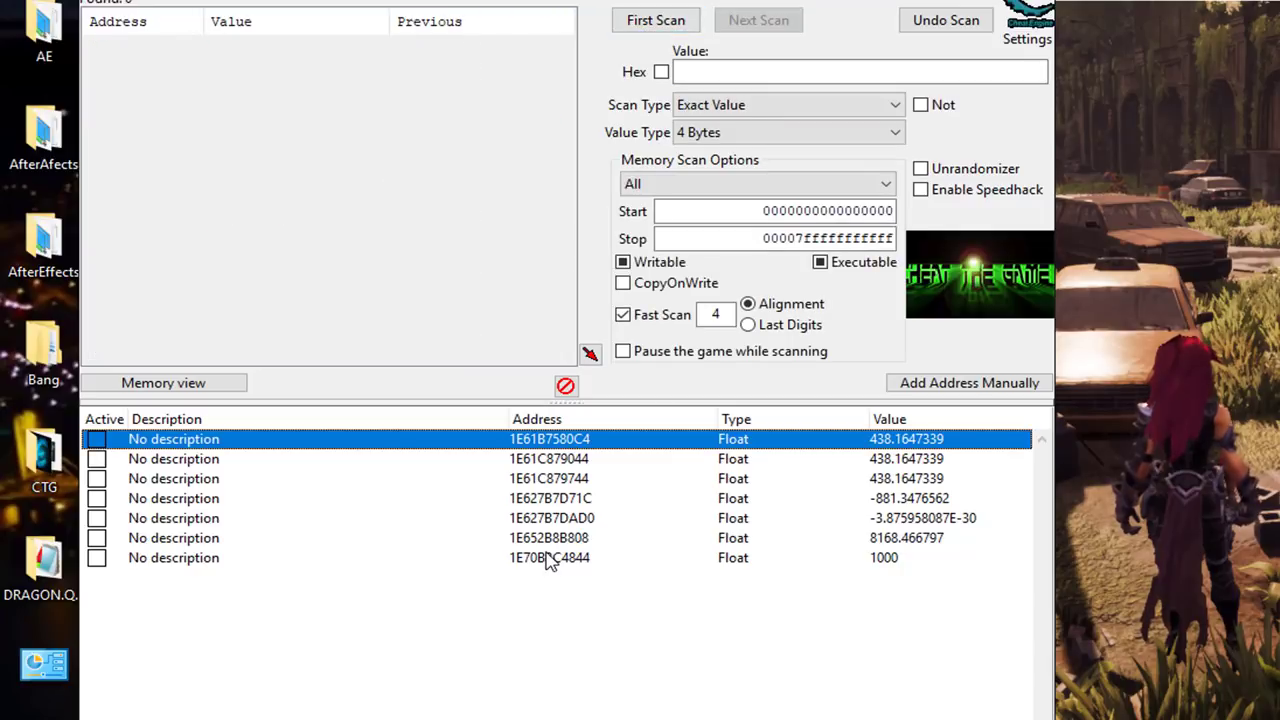
{"action": "left_click", "coordinate": [538, 538], "text": "shift"}
{"action": "right_click", "coordinate": [538, 538]}
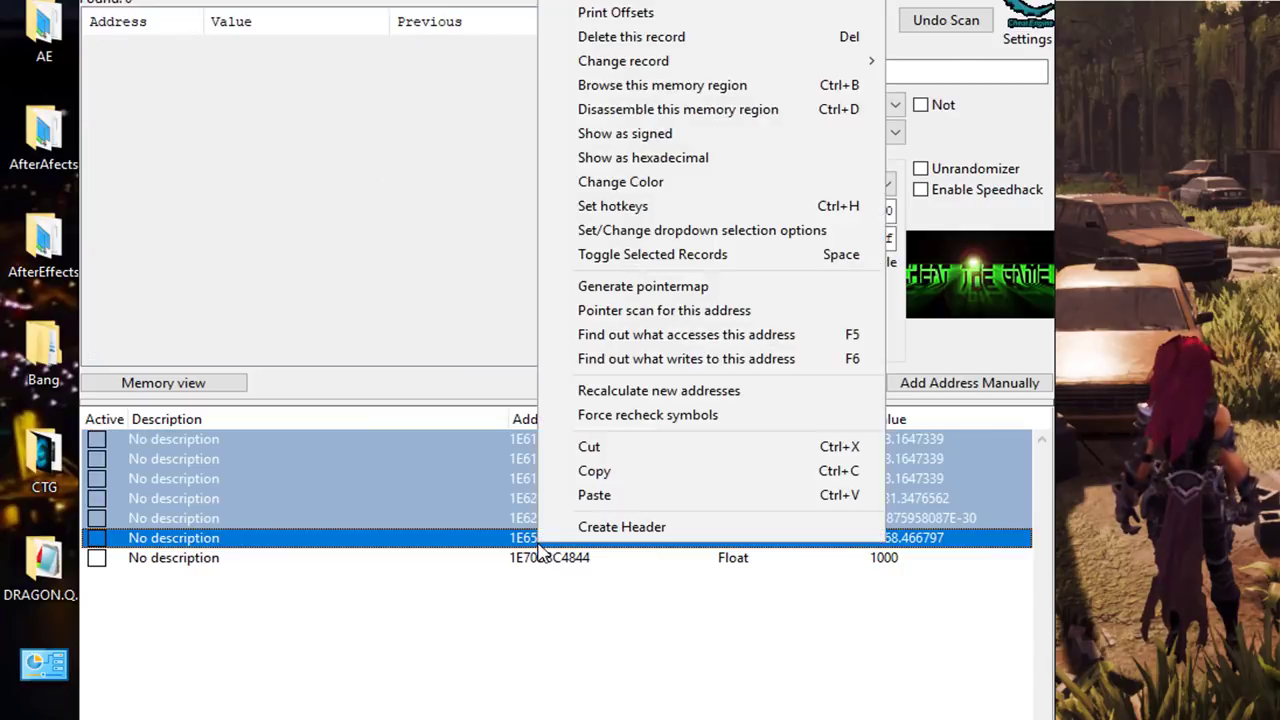
{"action": "left_click", "coordinate": [714, 44]}
{"action": "left_click", "coordinate": [1043, 450]}
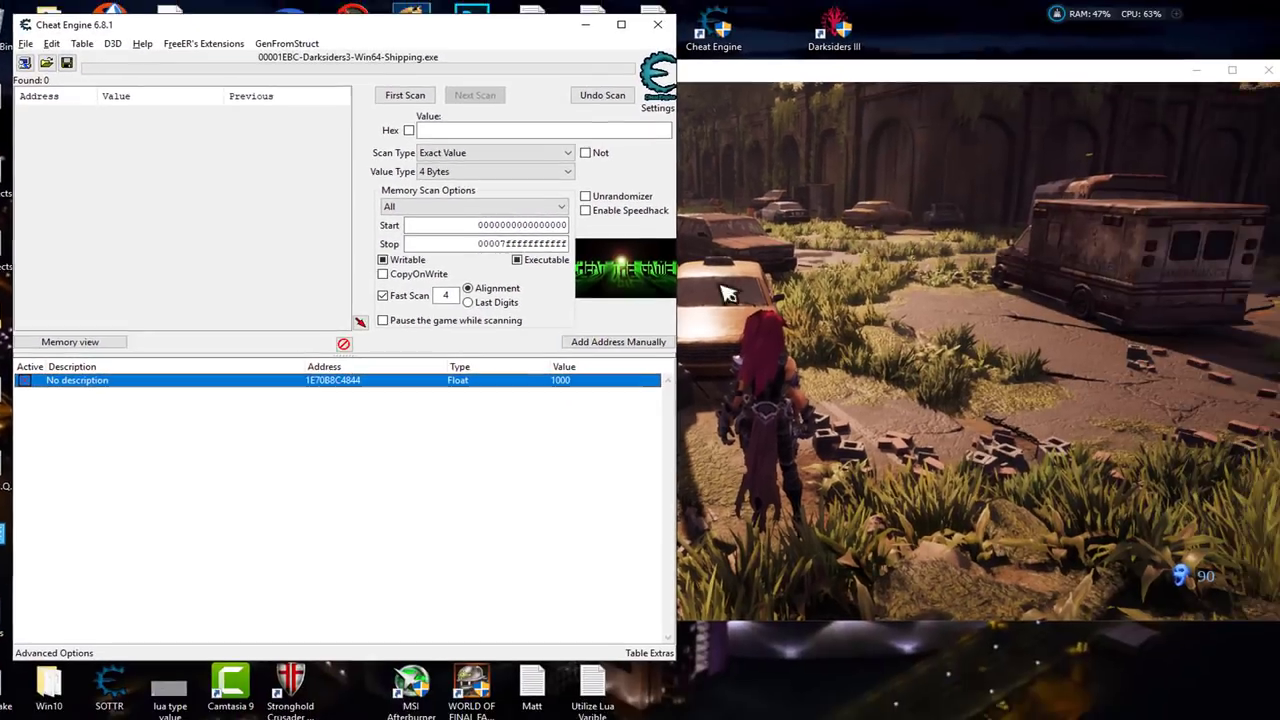
Step: Switch to Darksiders III, run up to the enemy and take a hit to lower the health, and return to Cheat Engine
{"action": "left_click", "coordinate": [1137, 309]}
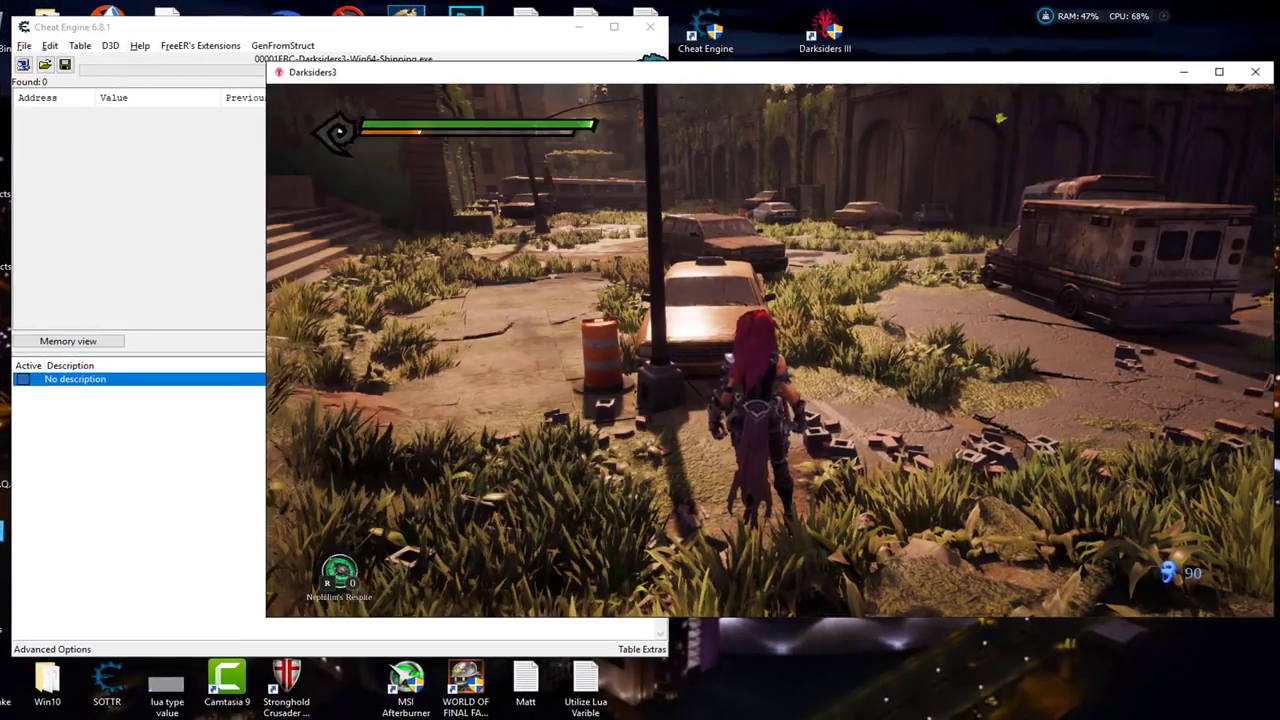
{"action": "key", "text": "w"}
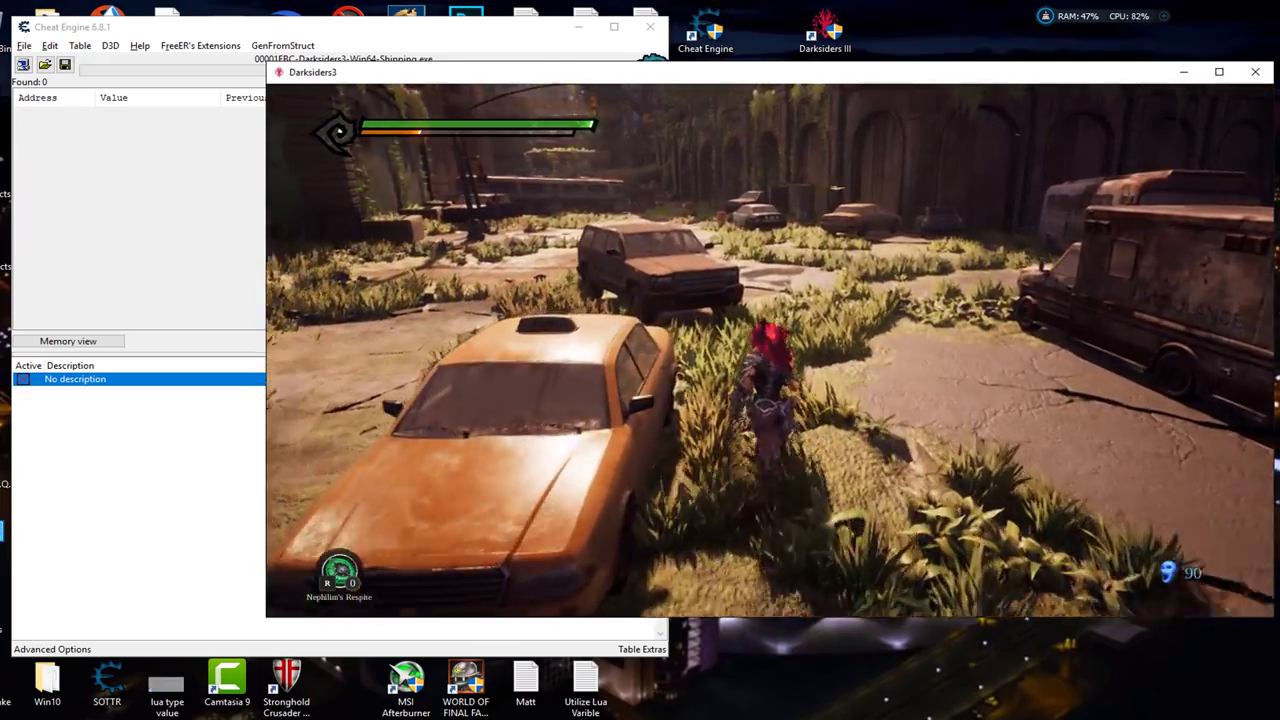
{"action": "key", "text": "w"}
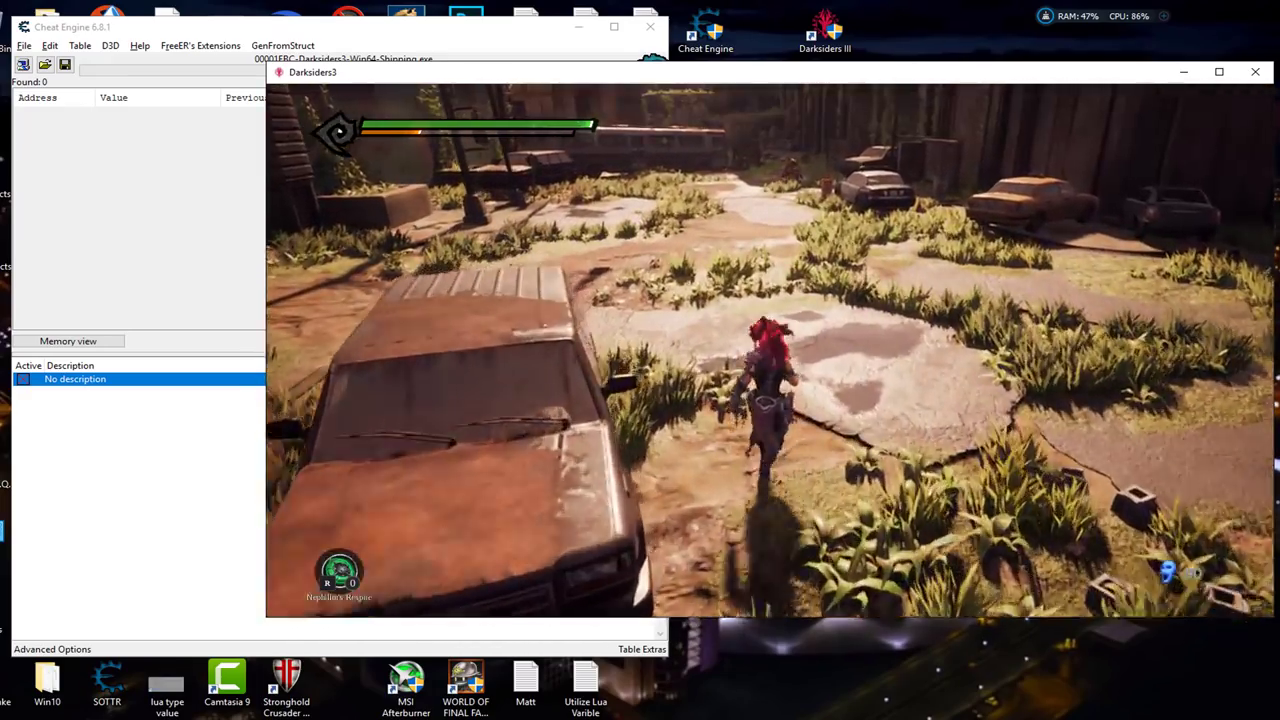
{"action": "key", "text": "w"}
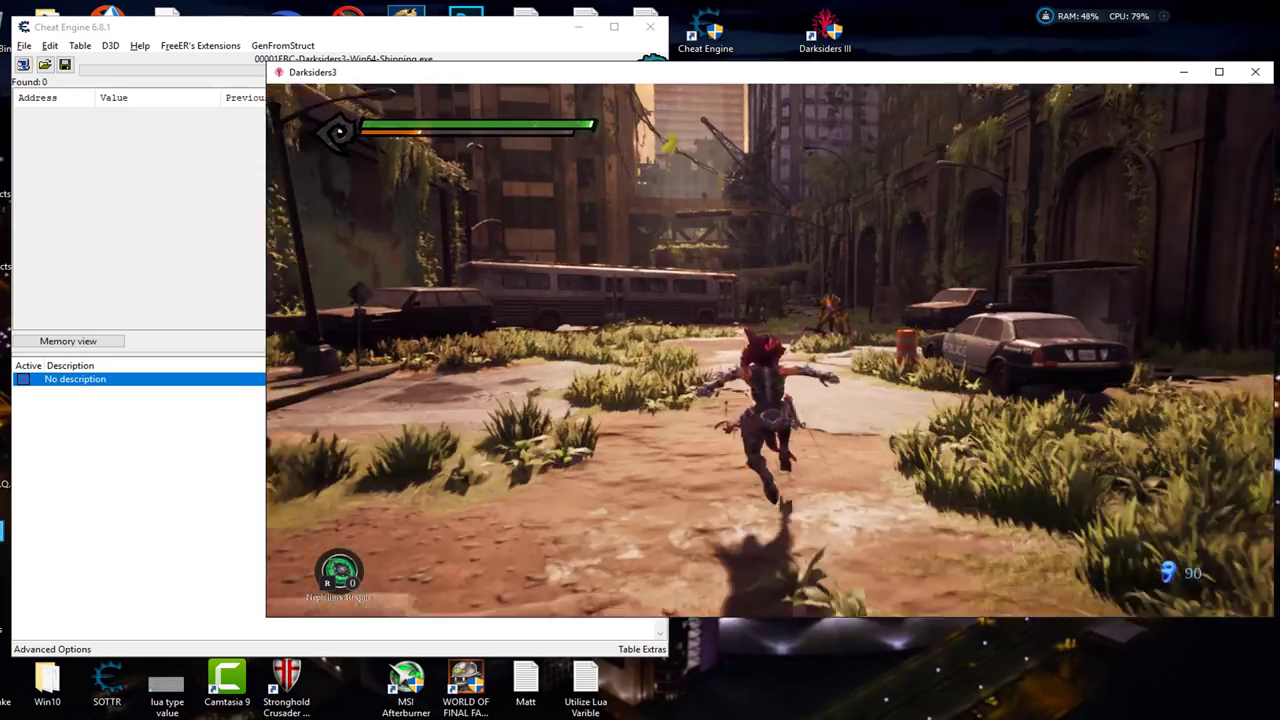
{"action": "key", "text": "w"}
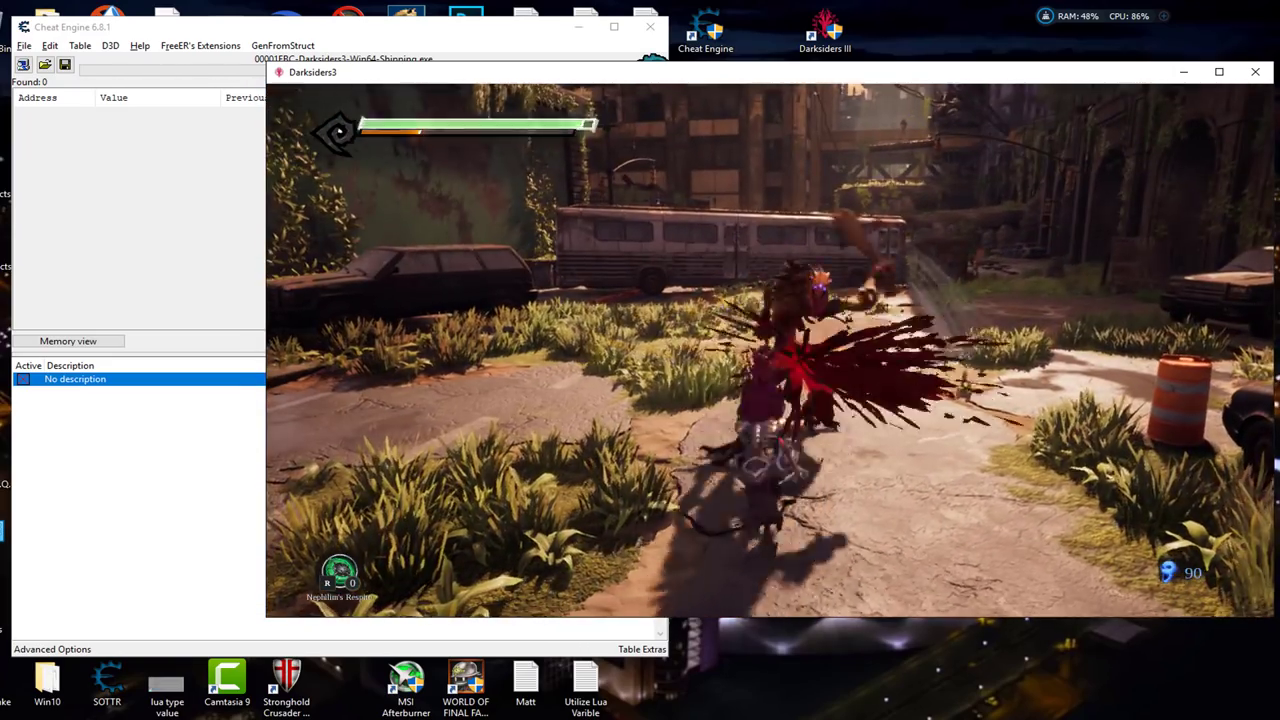
{"action": "key", "text": "w"}
{"action": "key", "text": "s"}
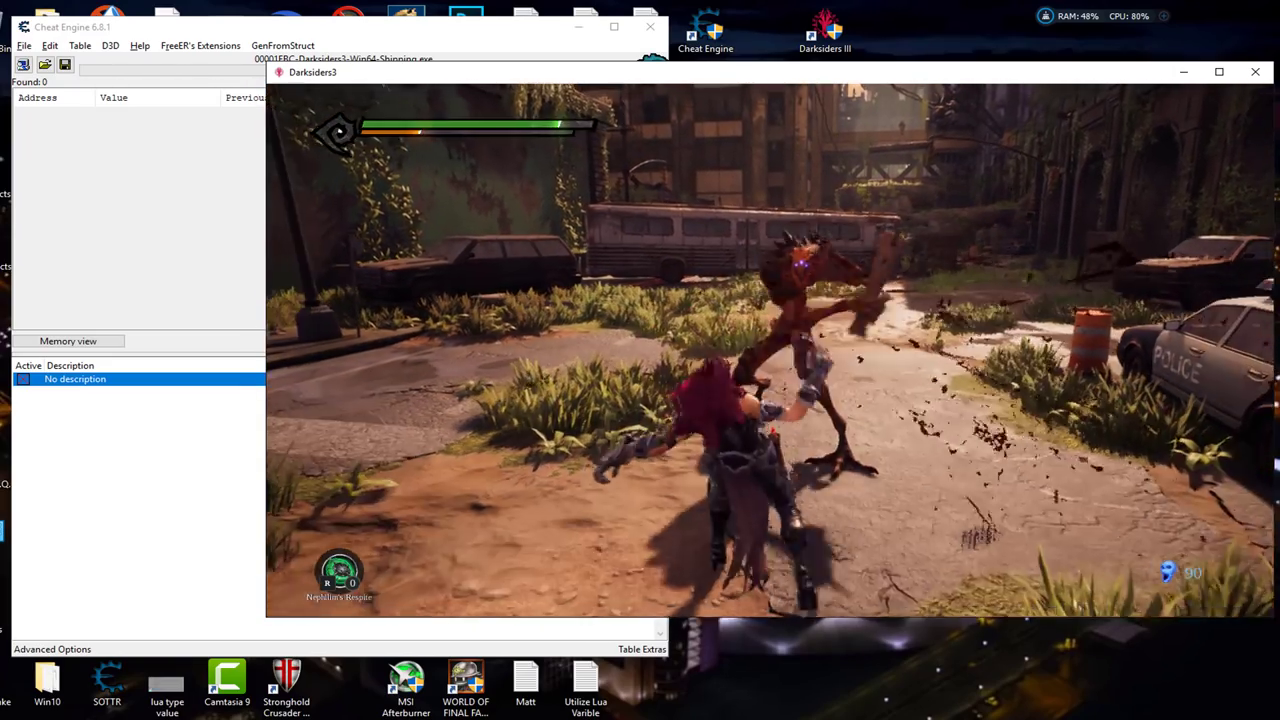
{"action": "key", "text": "s"}
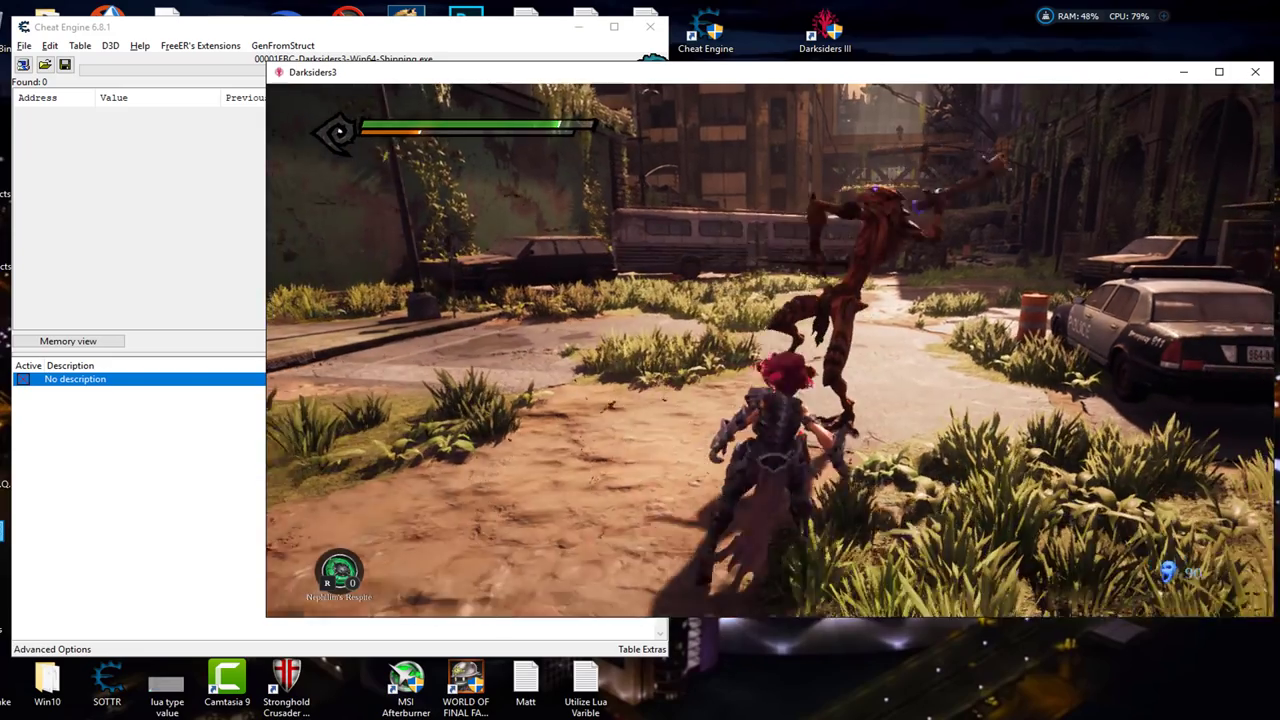
{"action": "key", "text": "alt+Tab"}
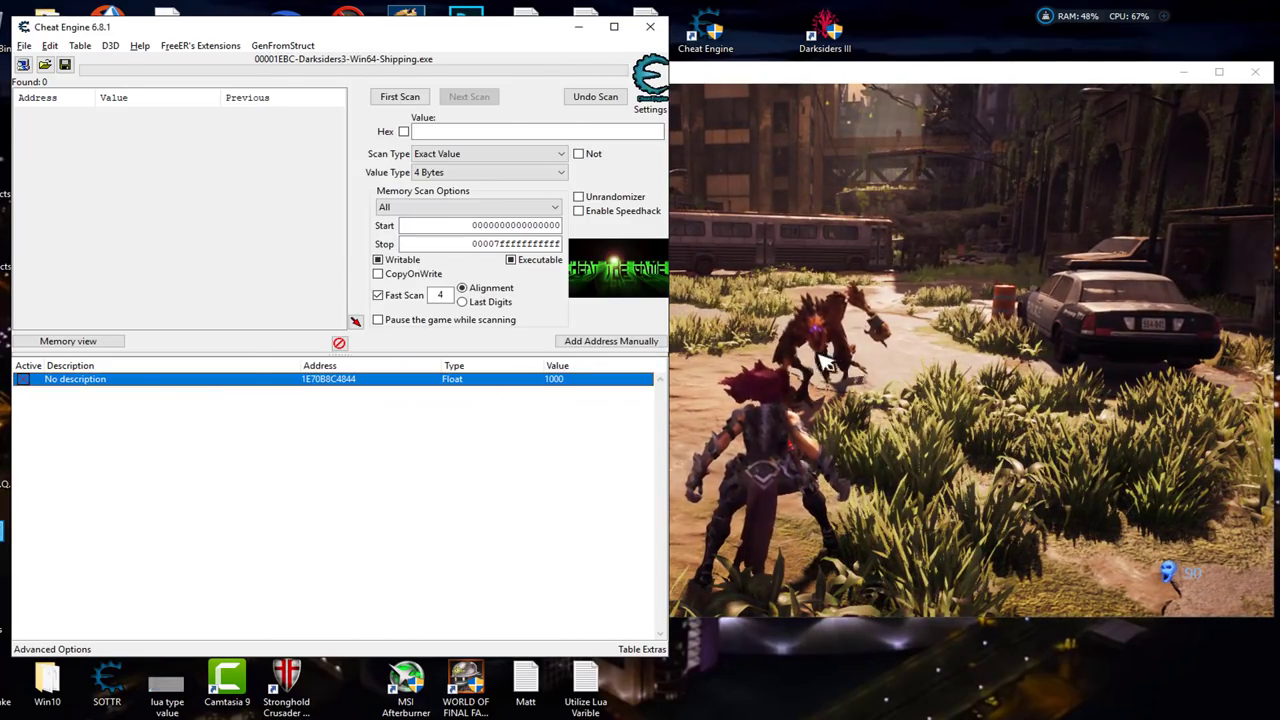
Step: Switch to Darksiders III twice to face the enemy's attacks, returning to Cheat Engine each time to check the value of 1E70B8C4844
{"action": "left_click", "coordinate": [826, 364]}
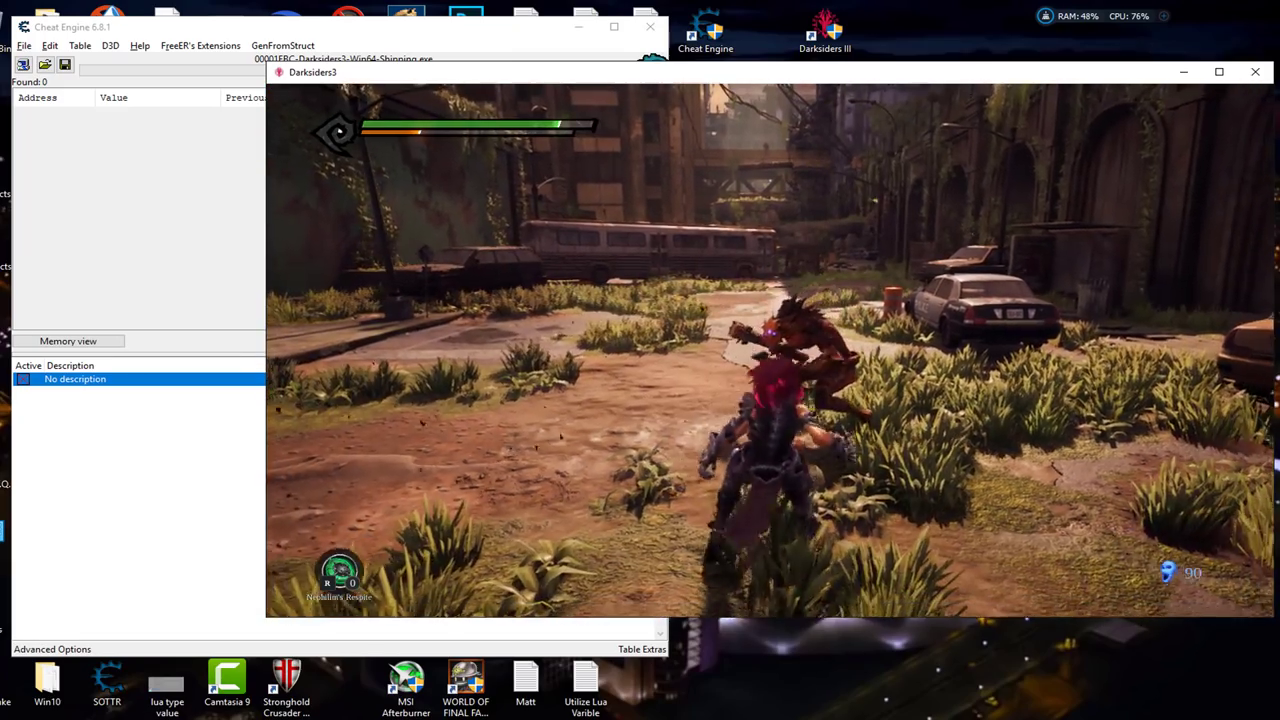
{"action": "key", "text": "alt+Tab"}
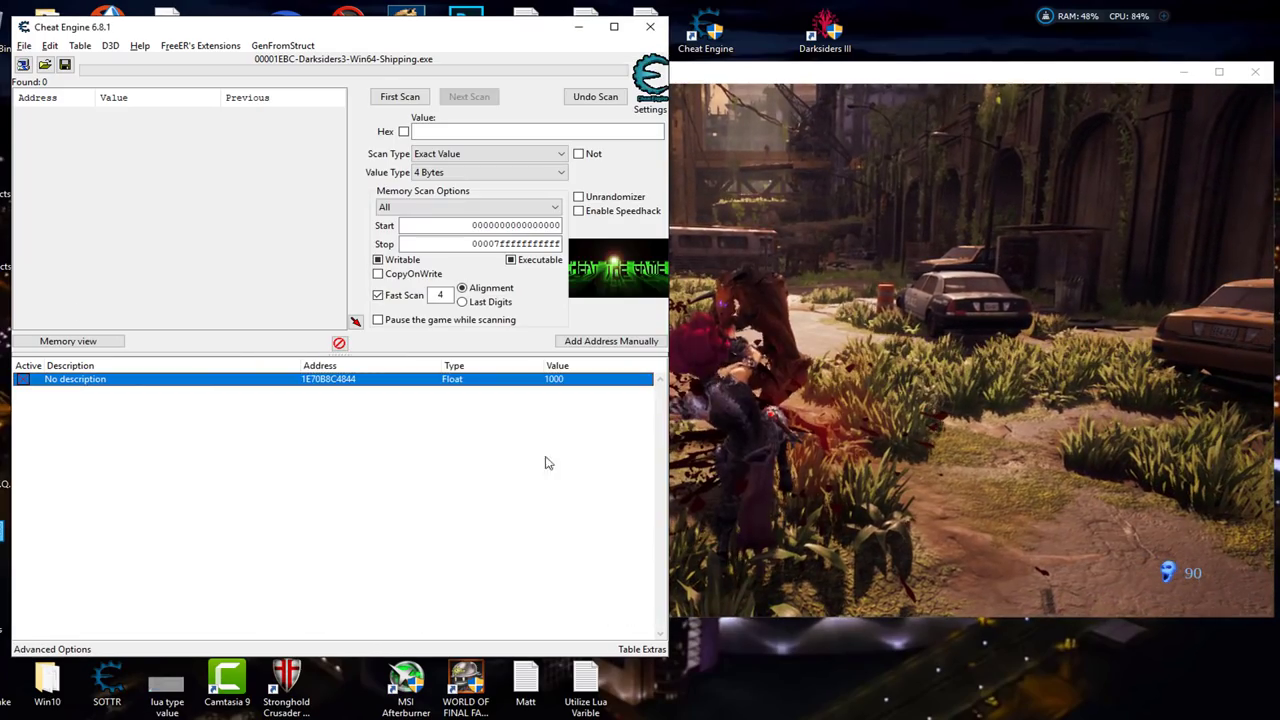
{"action": "left_click", "coordinate": [826, 364]}
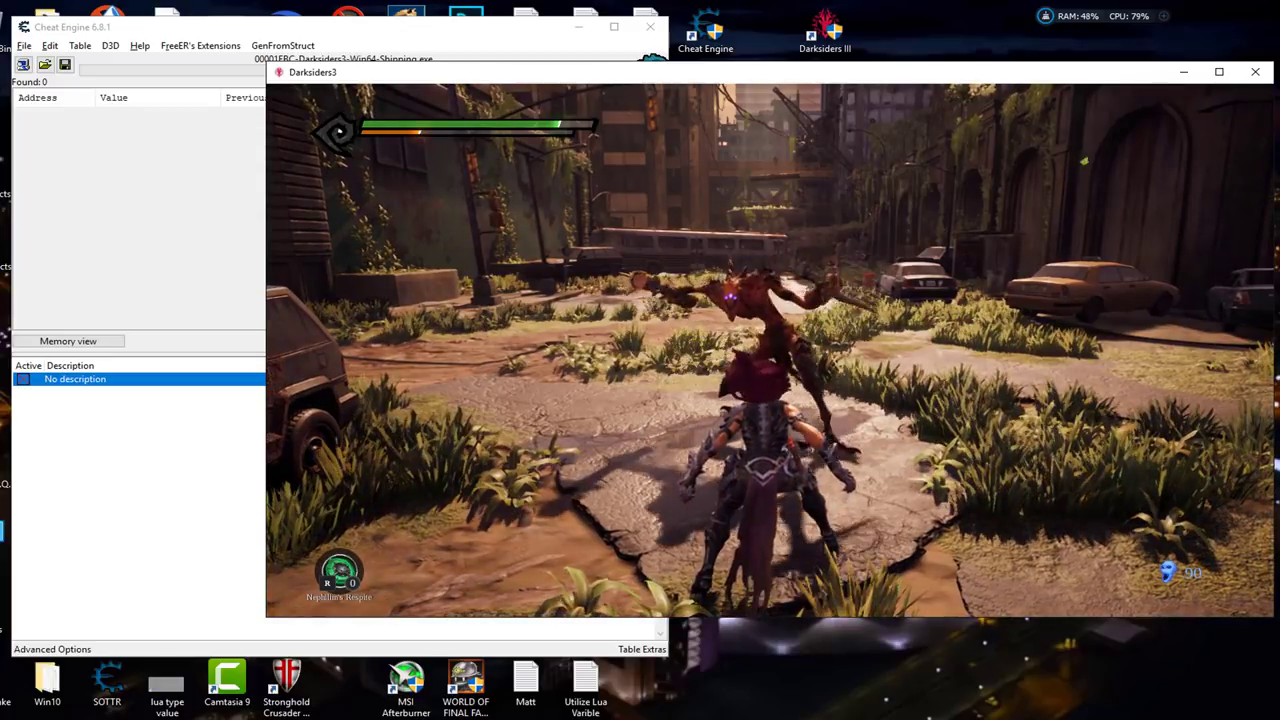
{"action": "key", "text": "alt+Tab"}
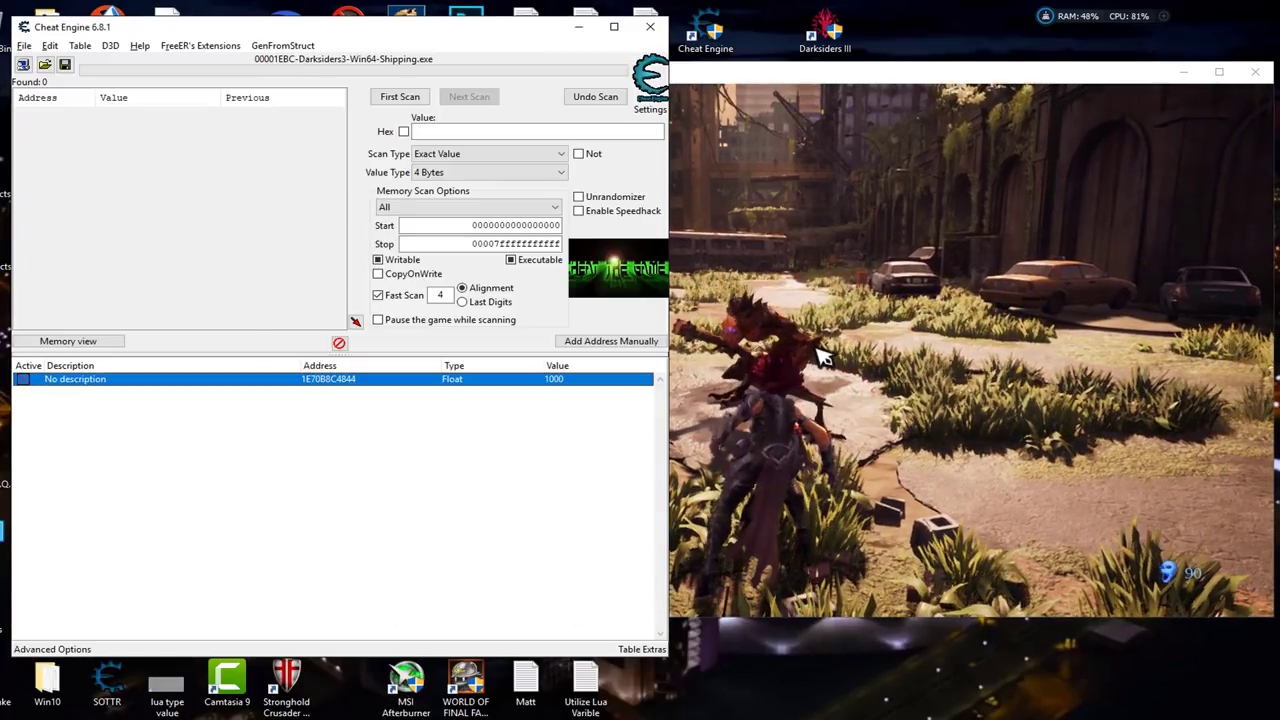
Step: Start finding out what accesses address 1E70B8C4844, and move the opcode list clear of the game view
{"action": "right_click", "coordinate": [330, 384]}
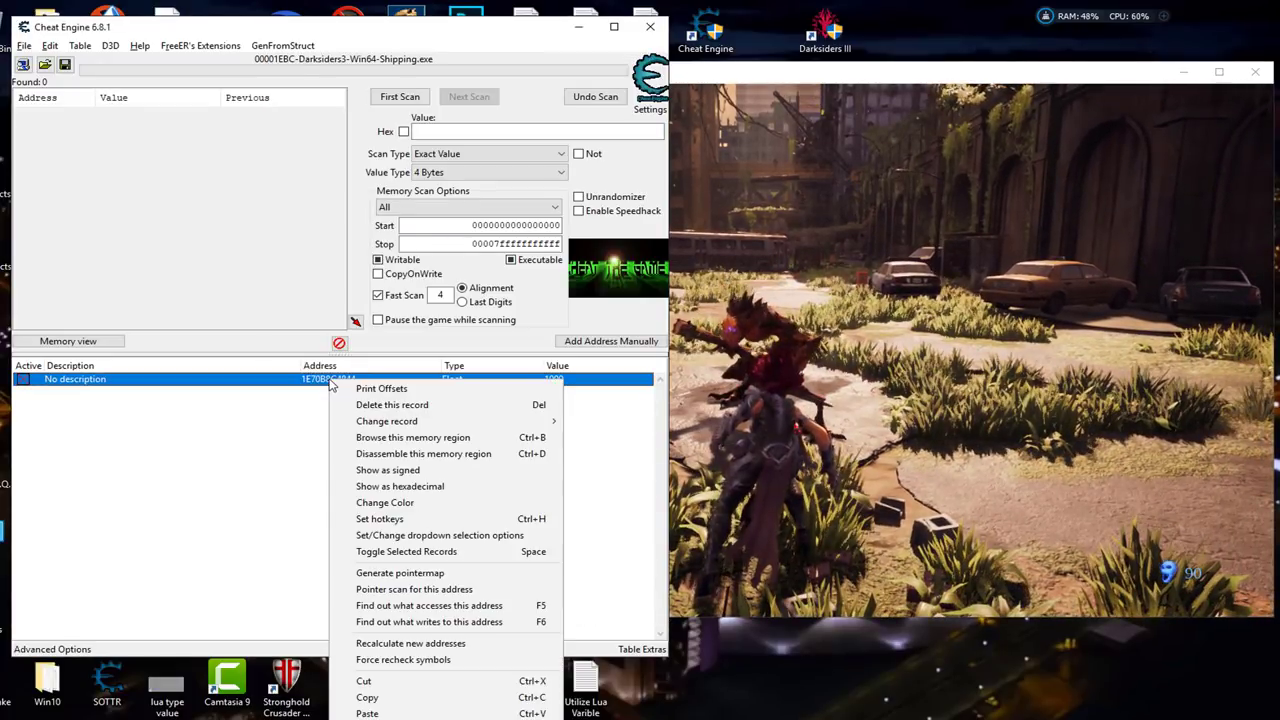
{"action": "left_click", "coordinate": [433, 606]}
{"action": "left_click", "coordinate": [662, 386]}
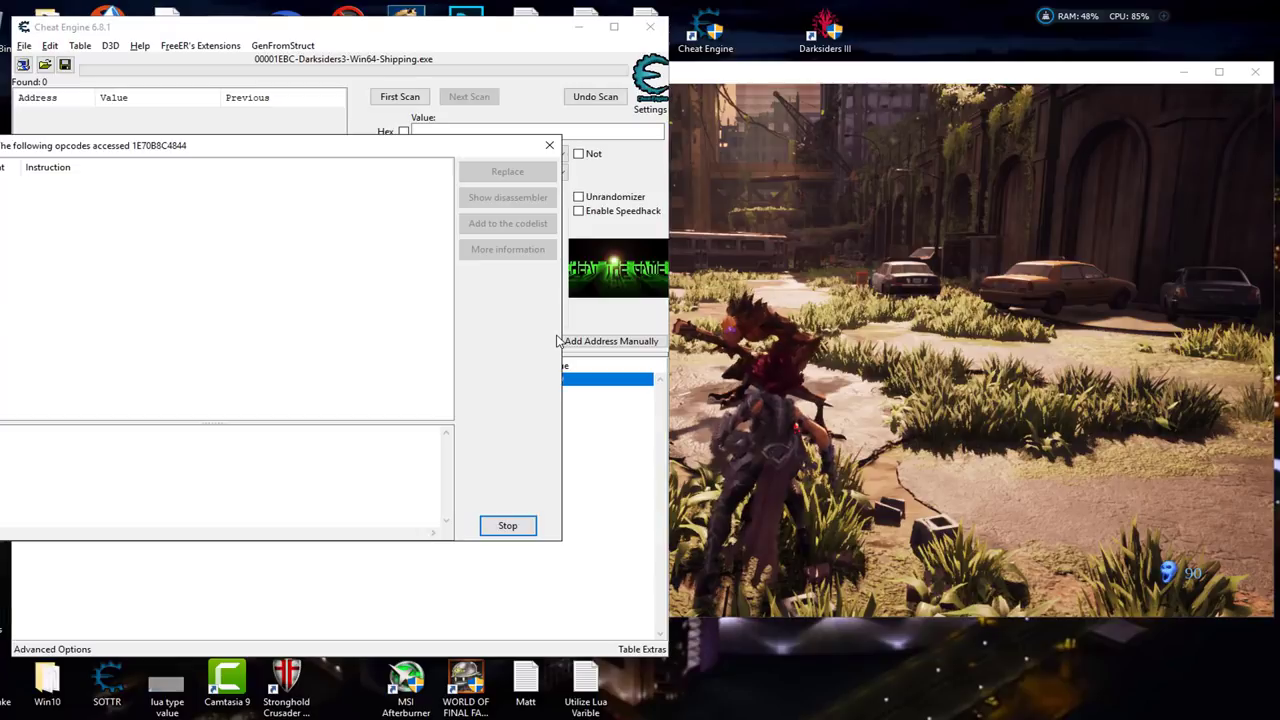
{"action": "left_click_drag", "start_coordinate": [294, 150], "coordinate": [288, 82]}
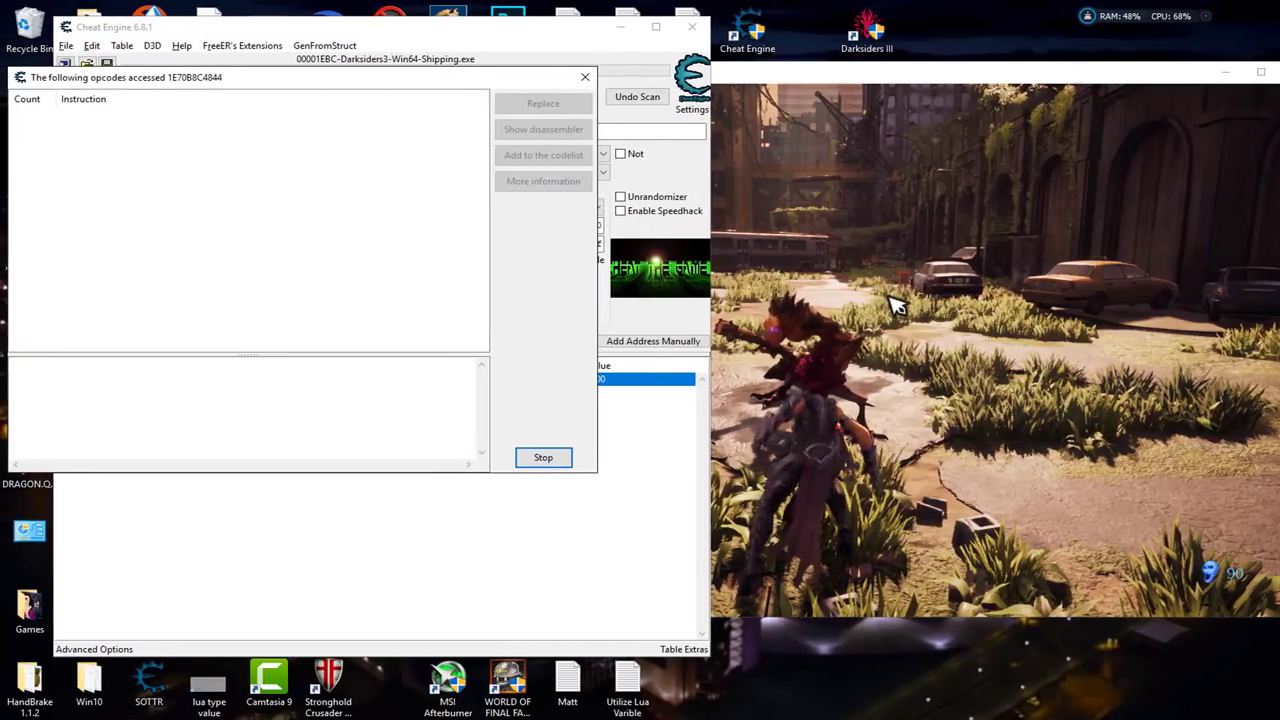
Step: Switch to Darksiders III, run around the street and dodge near the enemies to trigger accesses, and return to Cheat Engine's opcode list
{"action": "left_click", "coordinate": [852, 303]}
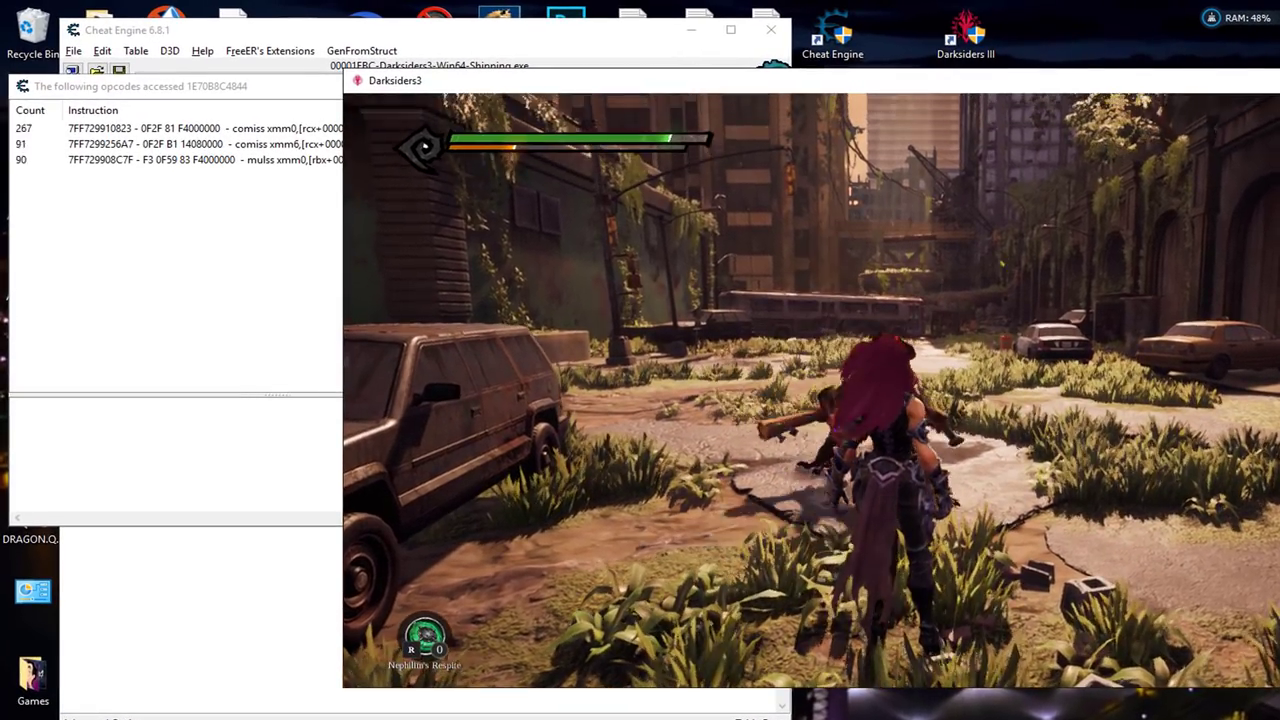
{"action": "key", "text": "w"}
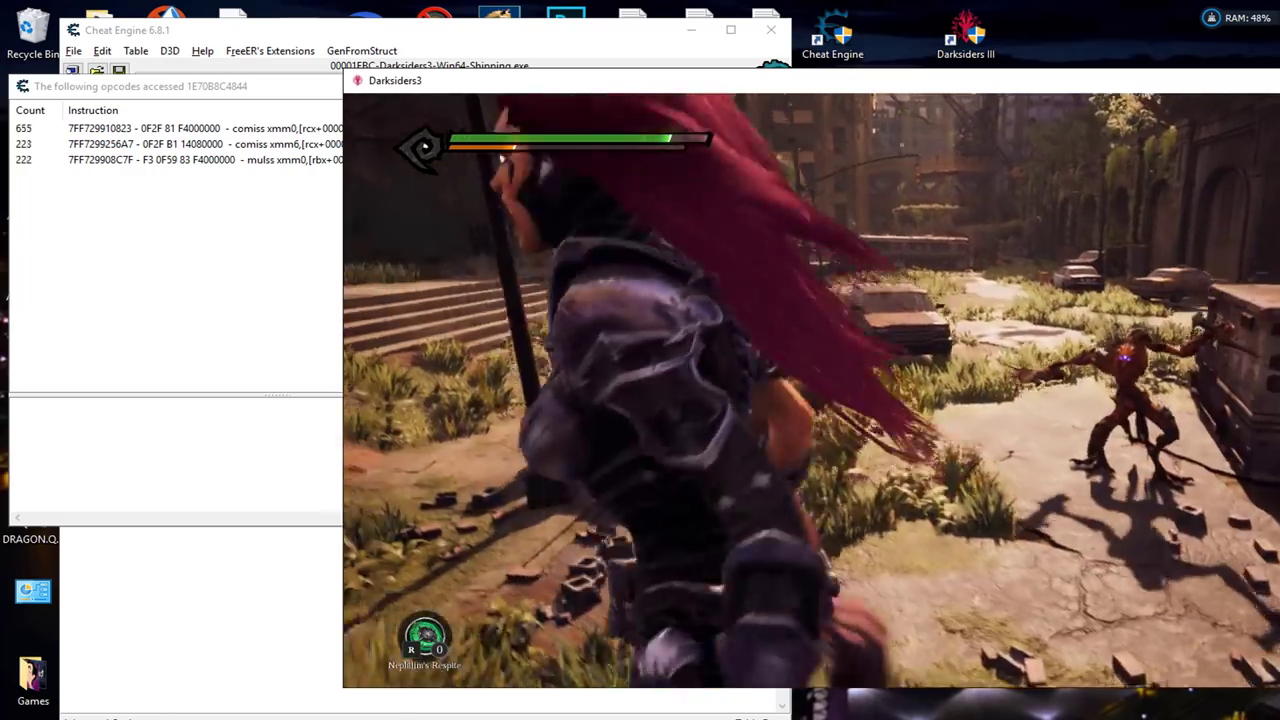
{"action": "key", "text": "w"}
{"action": "key", "text": "space"}
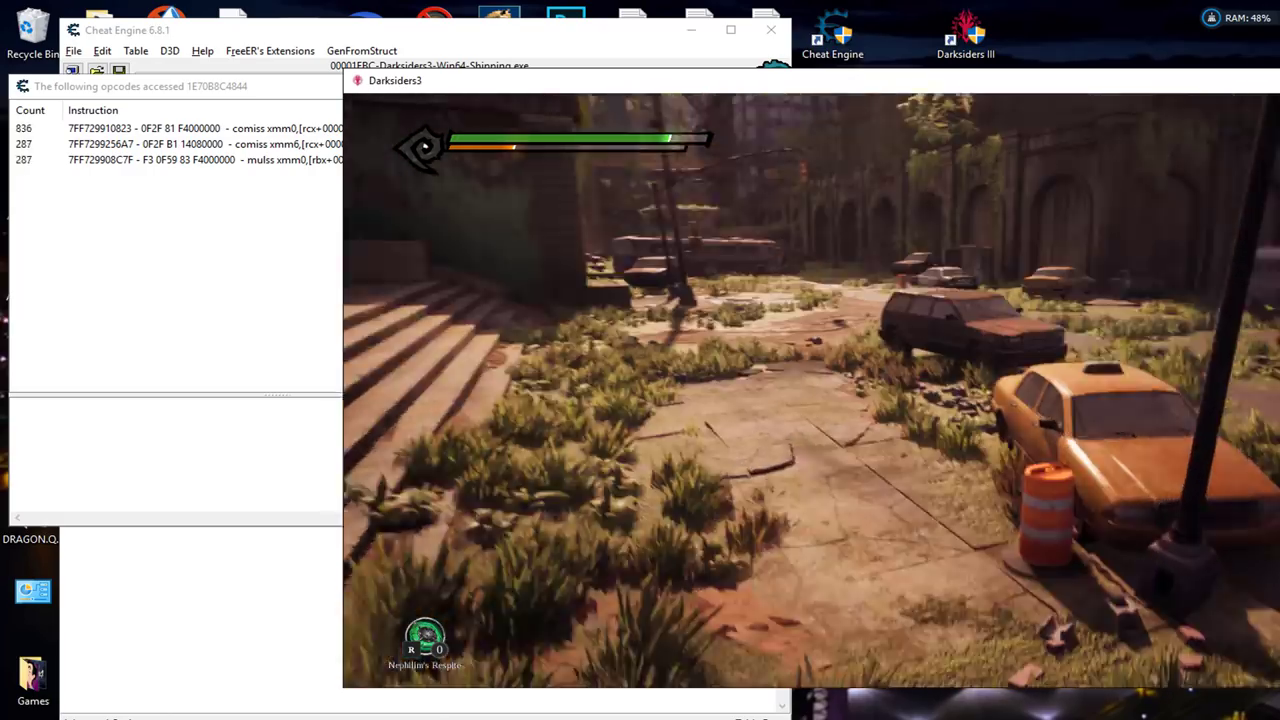
{"action": "key", "text": "w"}
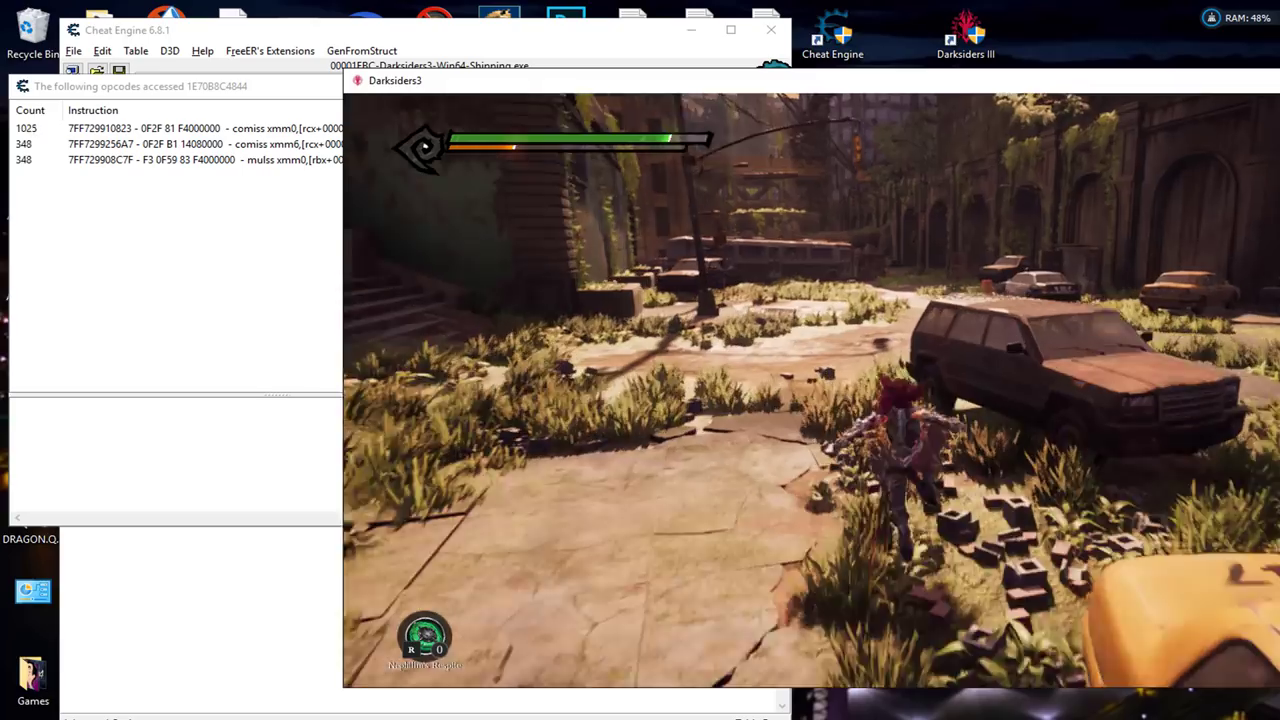
{"action": "key", "text": "w"}
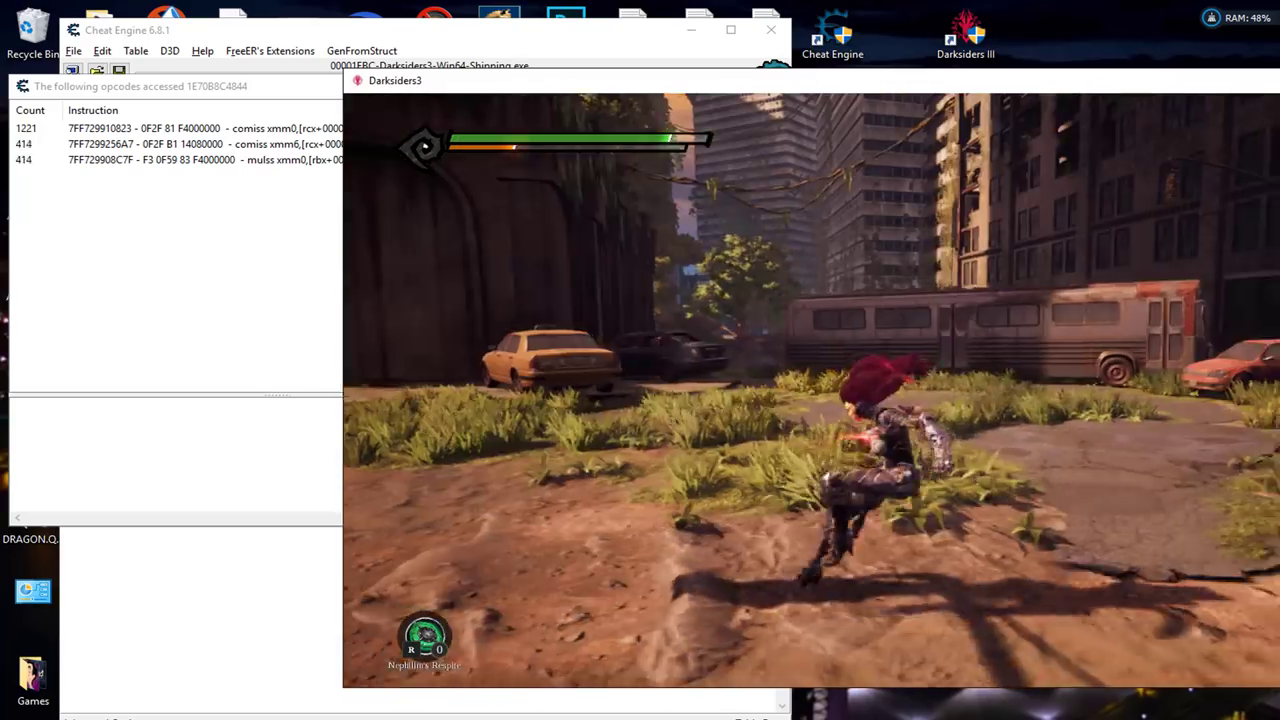
{"action": "key", "text": "w"}
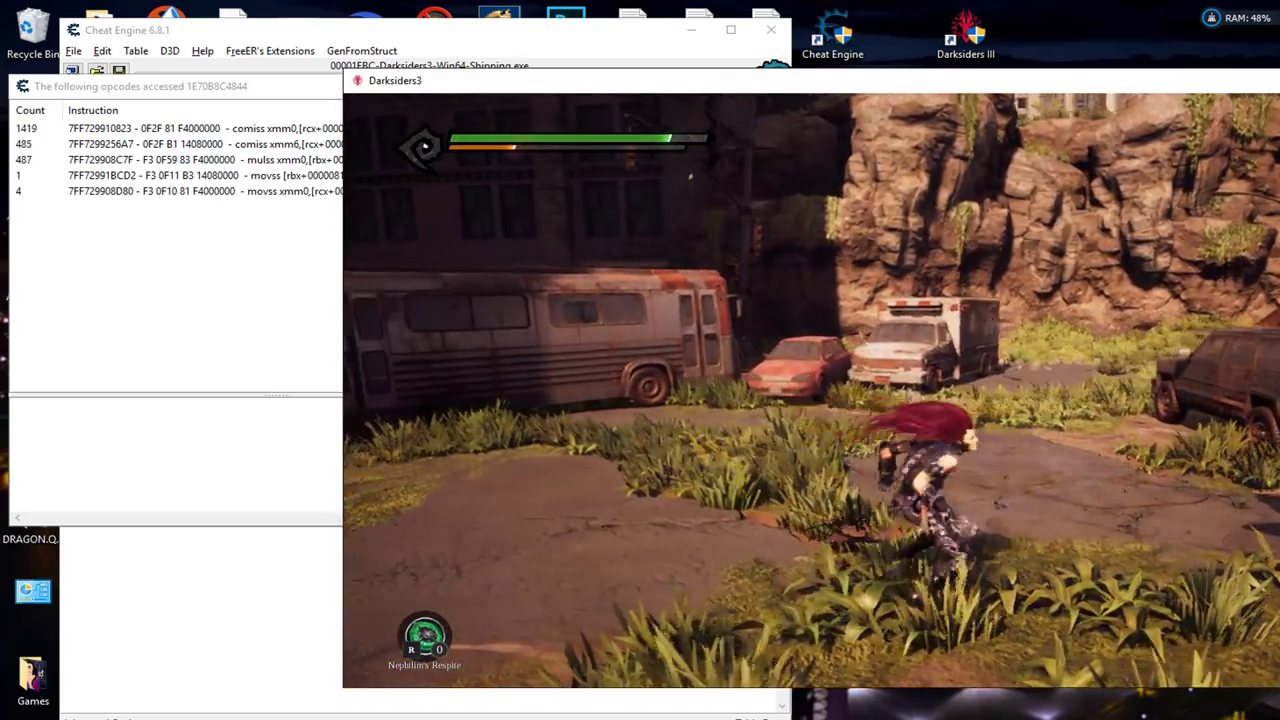
{"action": "key", "text": "w"}
{"action": "key", "text": "shift"}
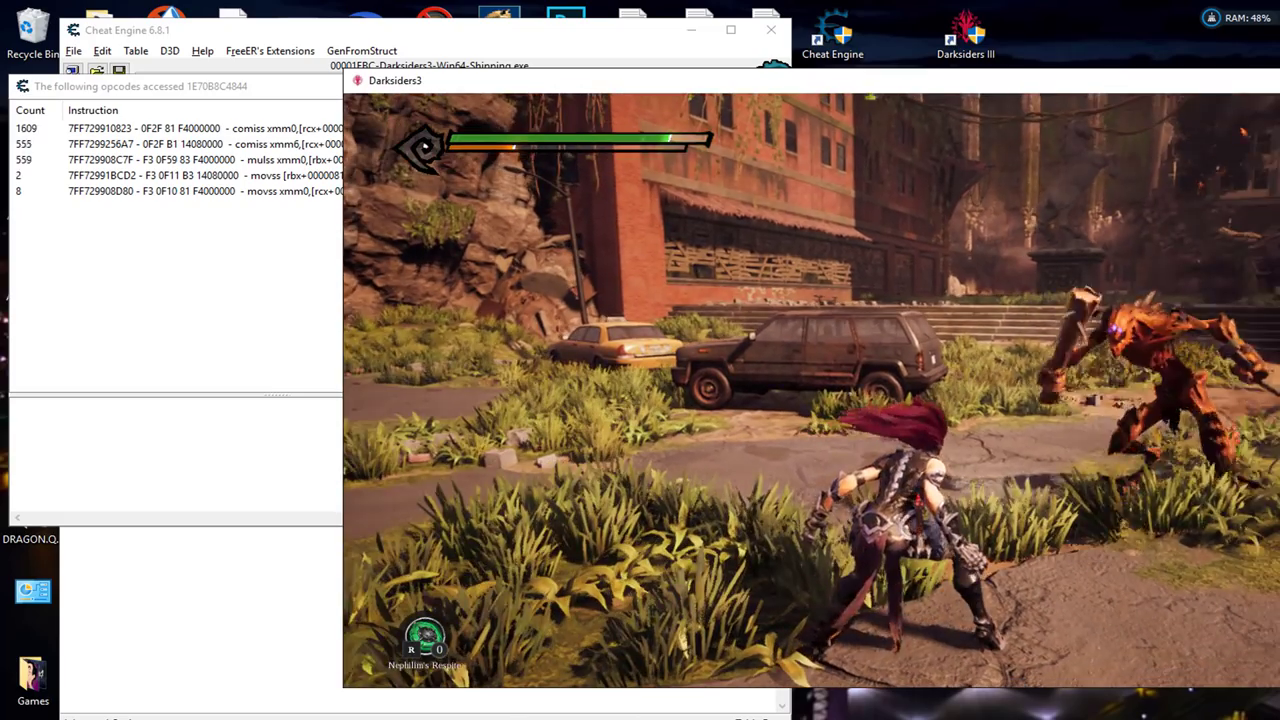
{"action": "key", "text": "shift"}
{"action": "key", "text": "alt+Tab"}
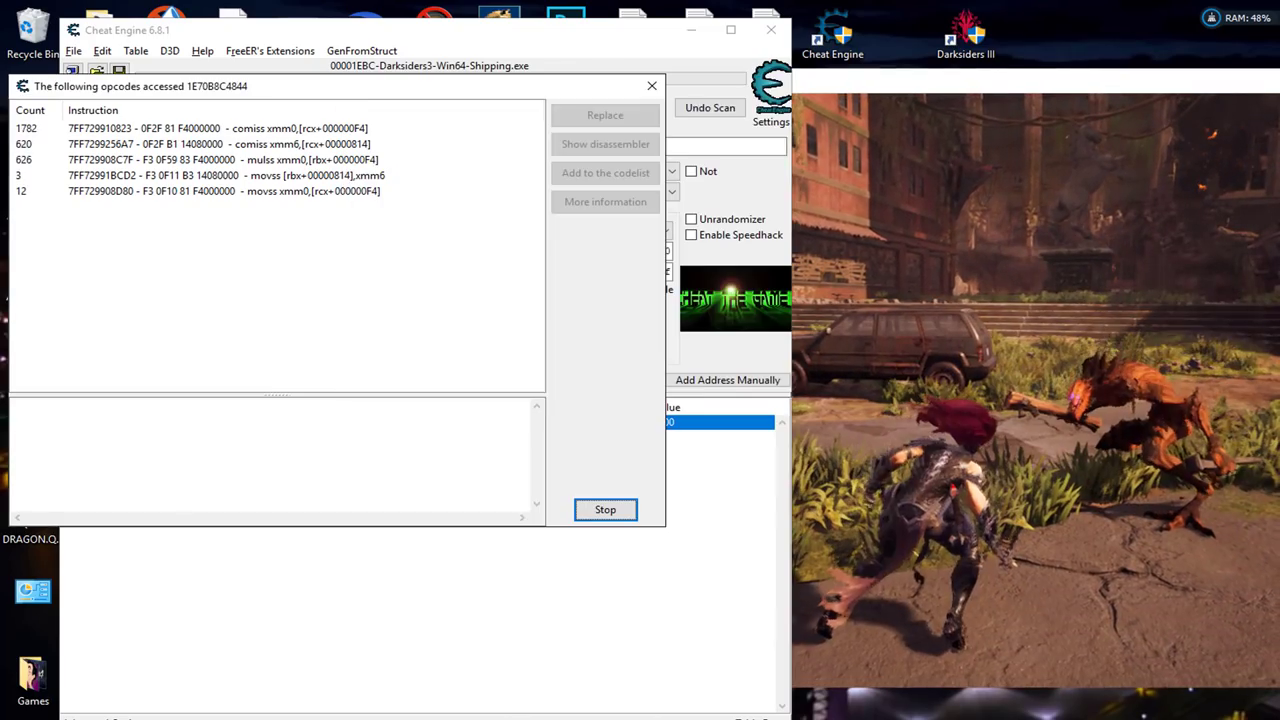
Step: Open the extra information for the instruction movss [rbx+00000814],xmm6 and show its floating-point registers
{"action": "left_click", "coordinate": [78, 175]}
{"action": "left_click", "coordinate": [80, 191]}
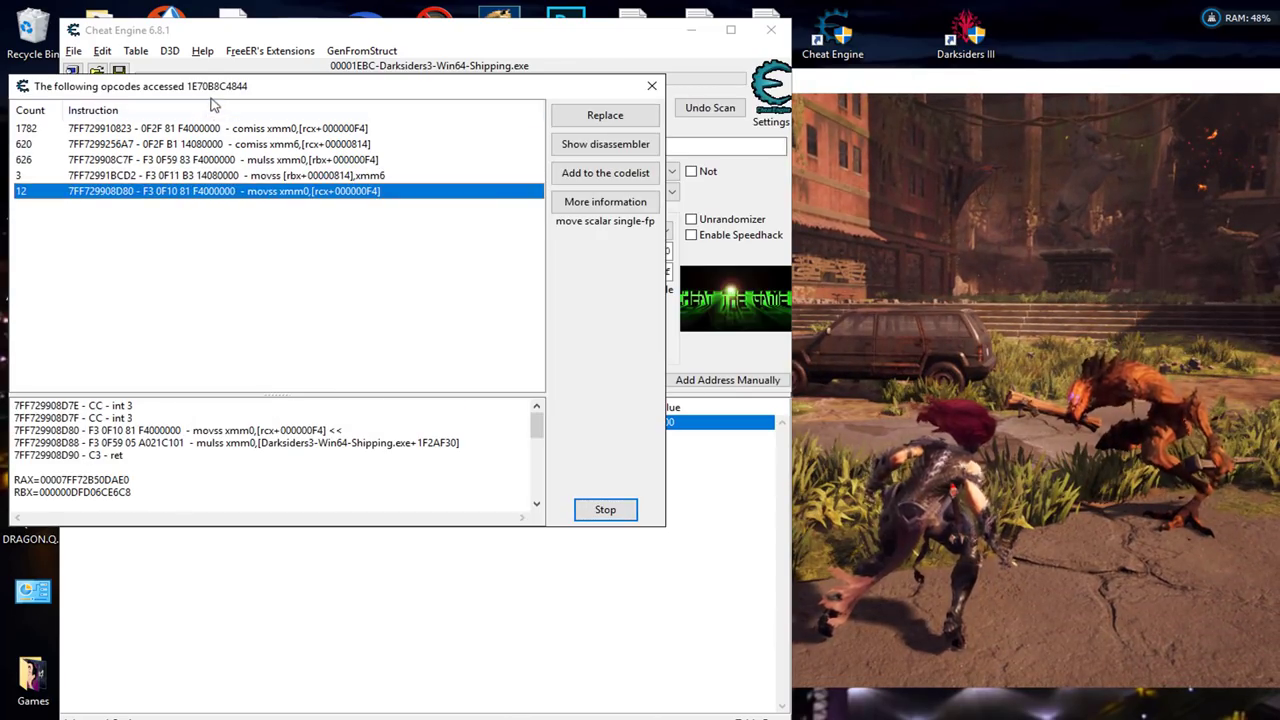
{"action": "left_click_drag", "start_coordinate": [212, 88], "coordinate": [299, 84]}
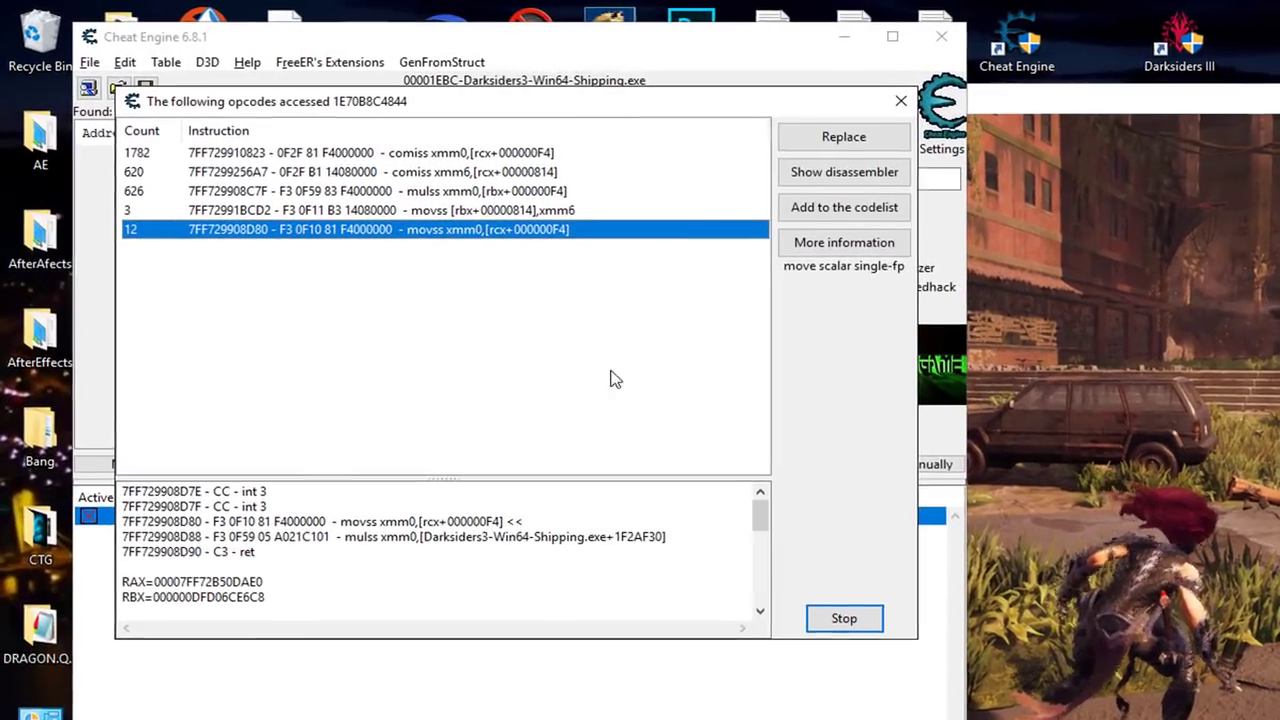
{"action": "left_click", "coordinate": [566, 217]}
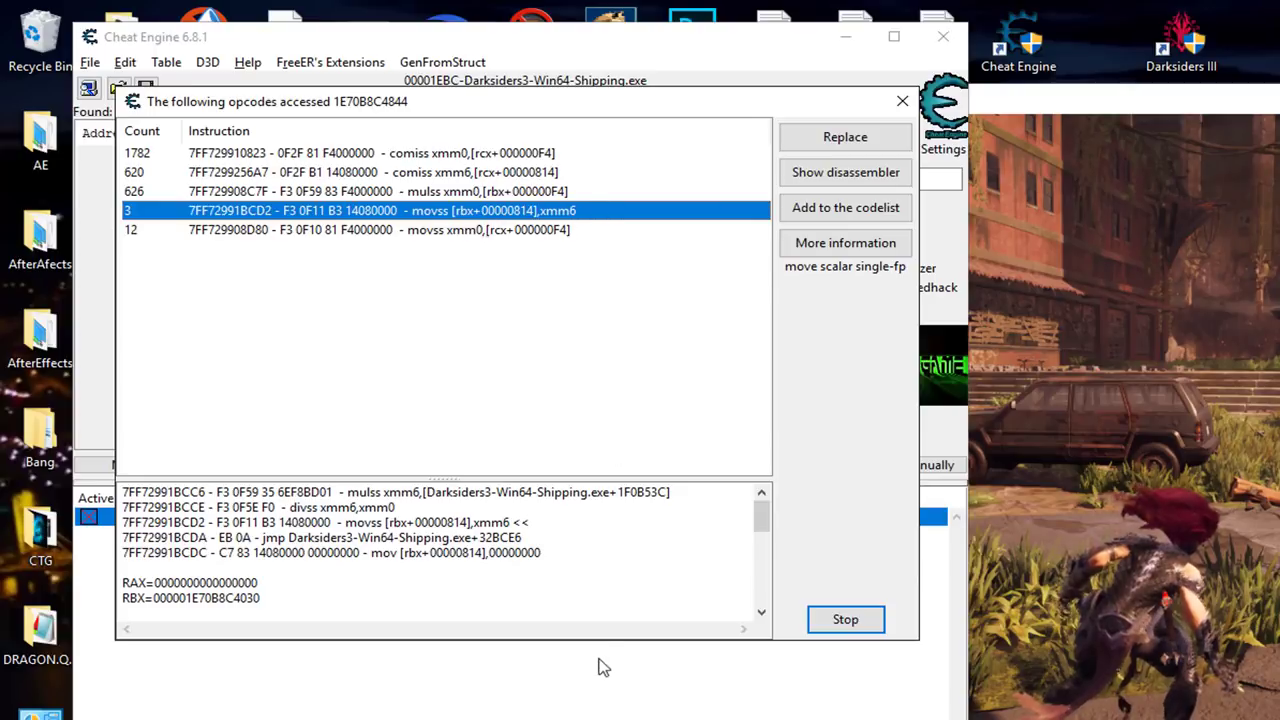
{"action": "left_click", "coordinate": [812, 246]}
{"action": "left_click", "coordinate": [688, 594]}
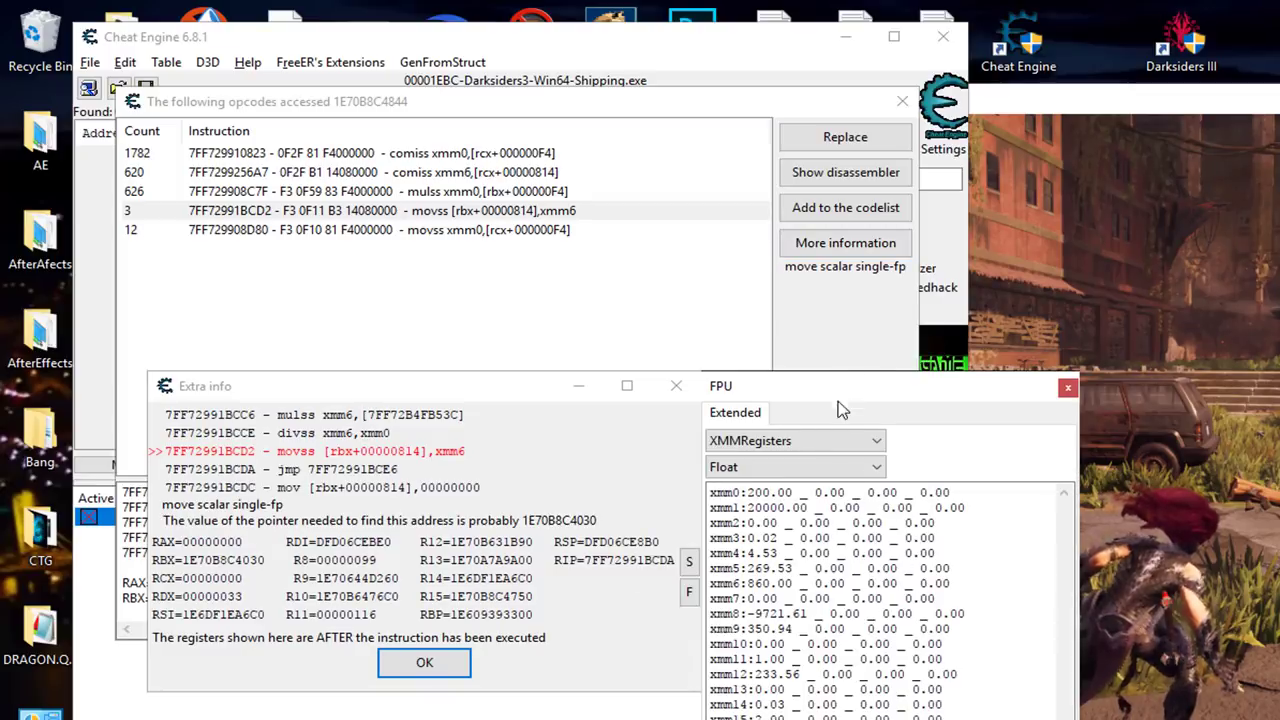
Step: Compare the xmm6 register value with the value of 1E70B8C4844 in the address list, and close the FPU window
{"action": "left_click_drag", "start_coordinate": [843, 391], "coordinate": [902, 369]}
{"action": "left_click_drag", "start_coordinate": [853, 561], "coordinate": [805, 563]}
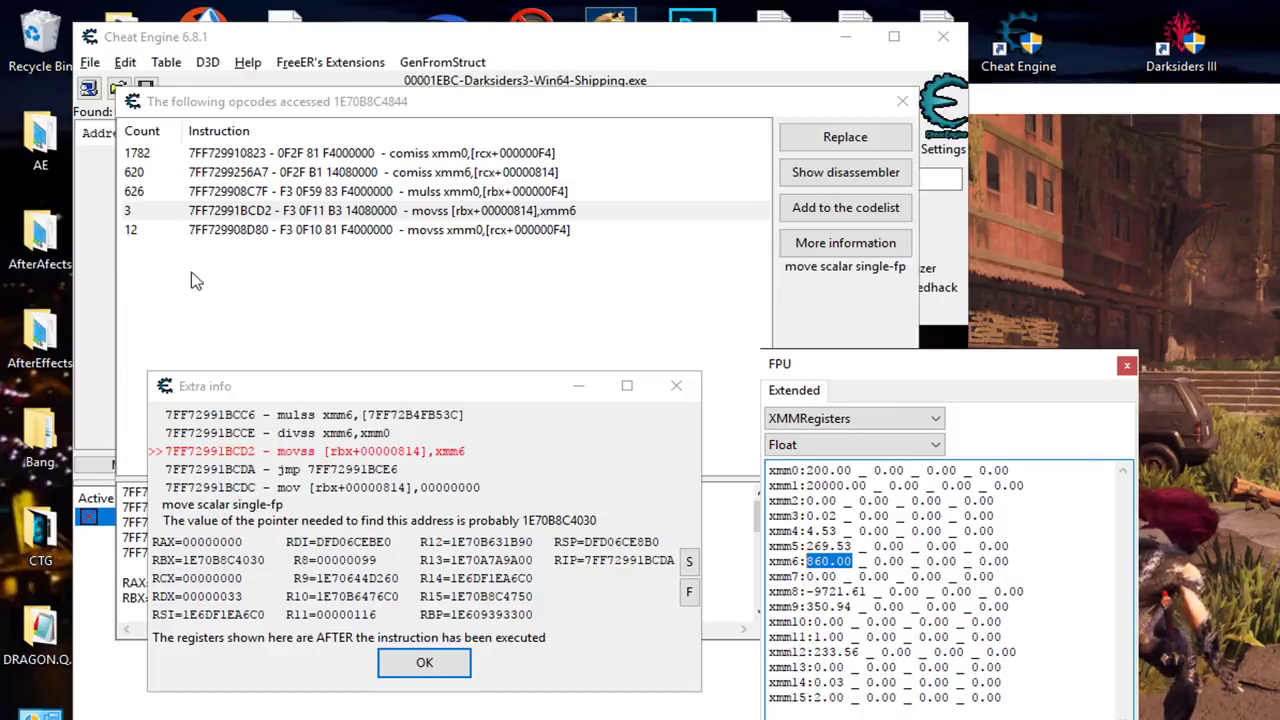
{"action": "left_click", "coordinate": [730, 705]}
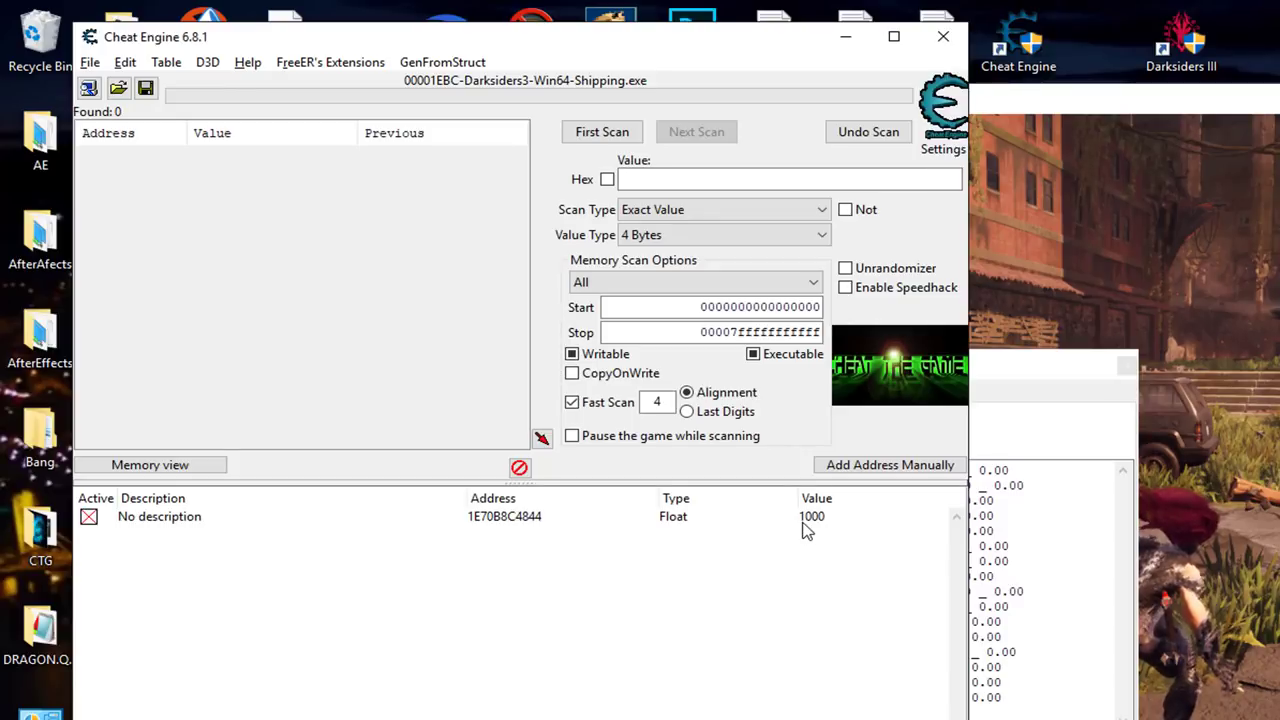
{"action": "left_click", "coordinate": [1018, 371]}
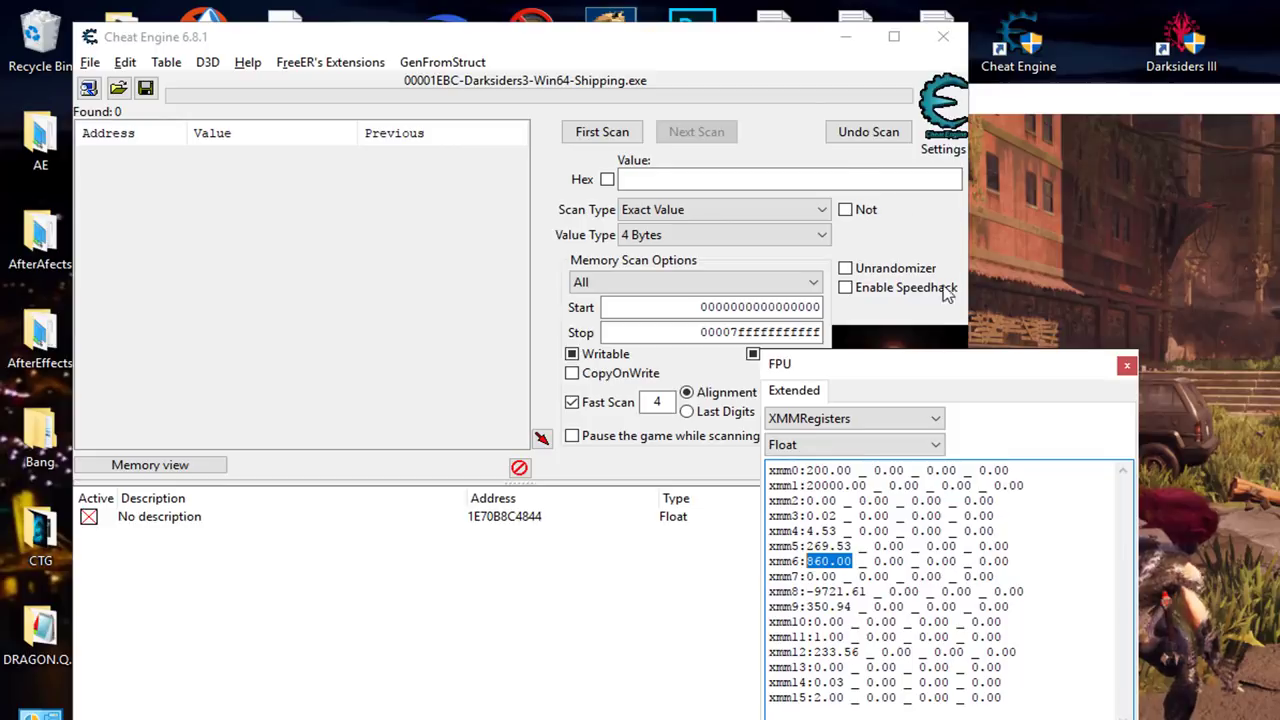
{"action": "left_click", "coordinate": [1125, 367]}
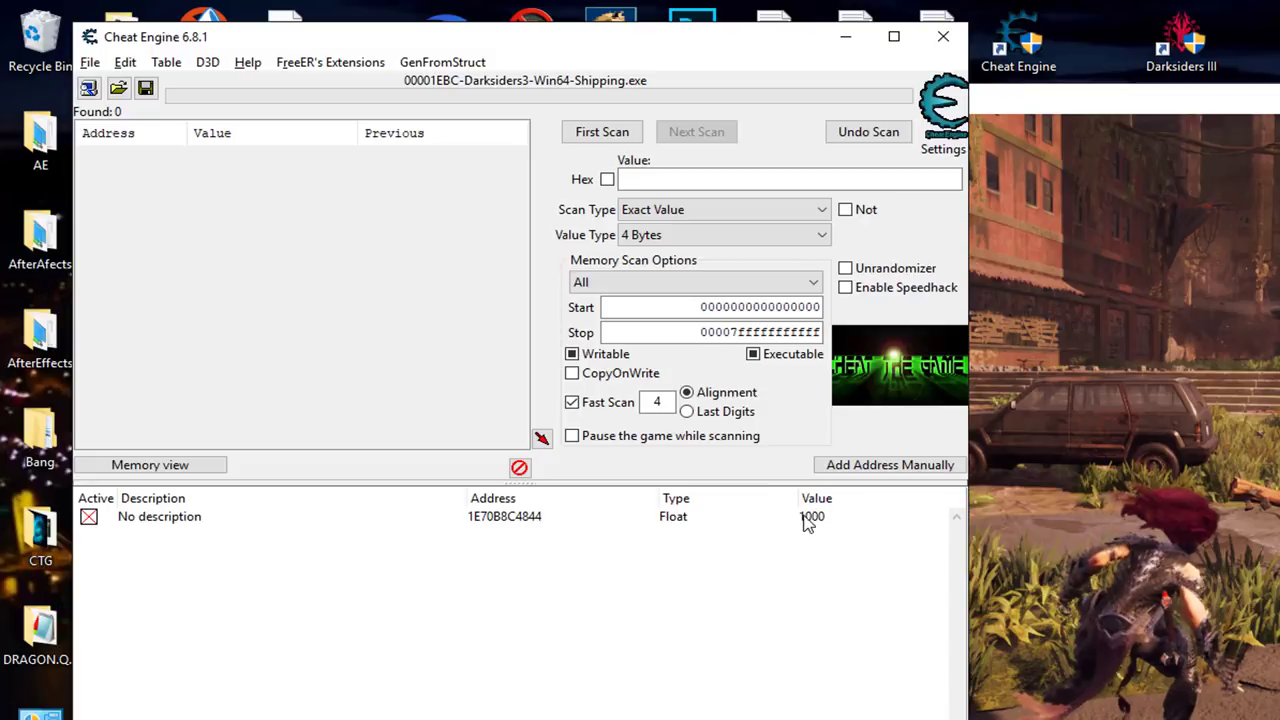
Step: Change the description of address 1E70B8C4844 to "Current Health"
{"action": "right_click", "coordinate": [510, 530]}
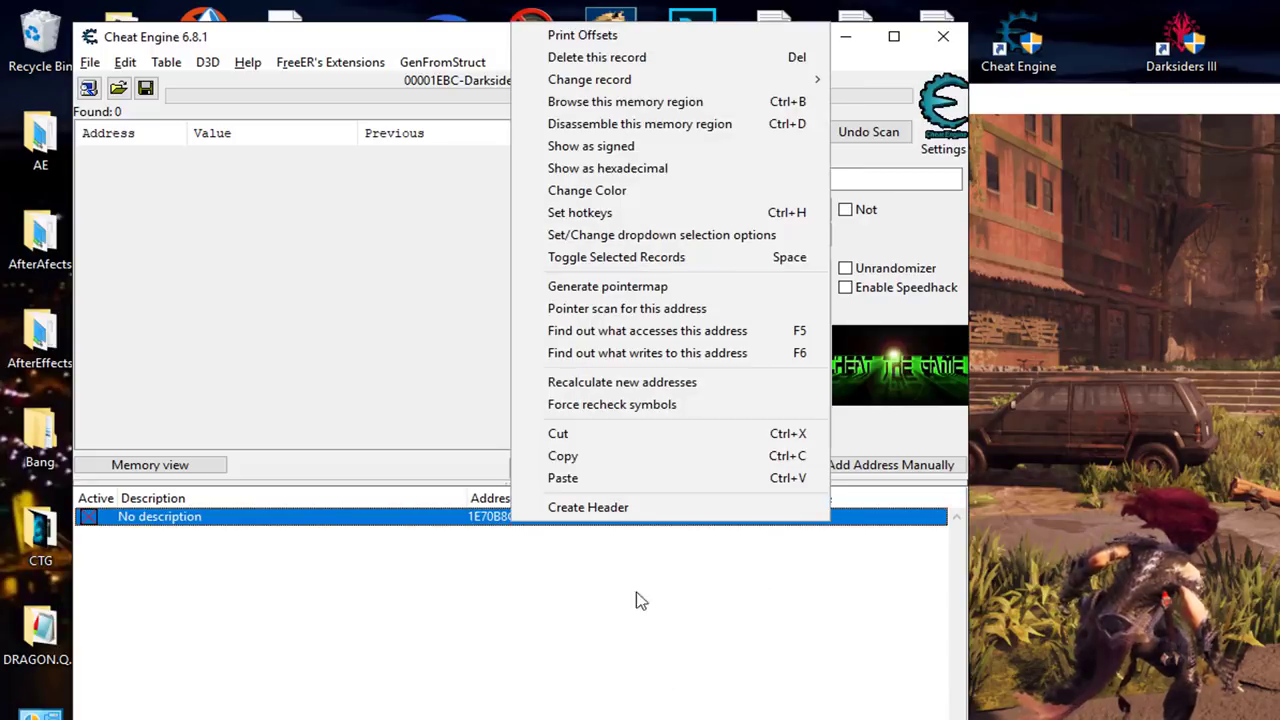
{"action": "left_click", "coordinate": [172, 528]}
{"action": "double_click", "coordinate": [172, 528]}
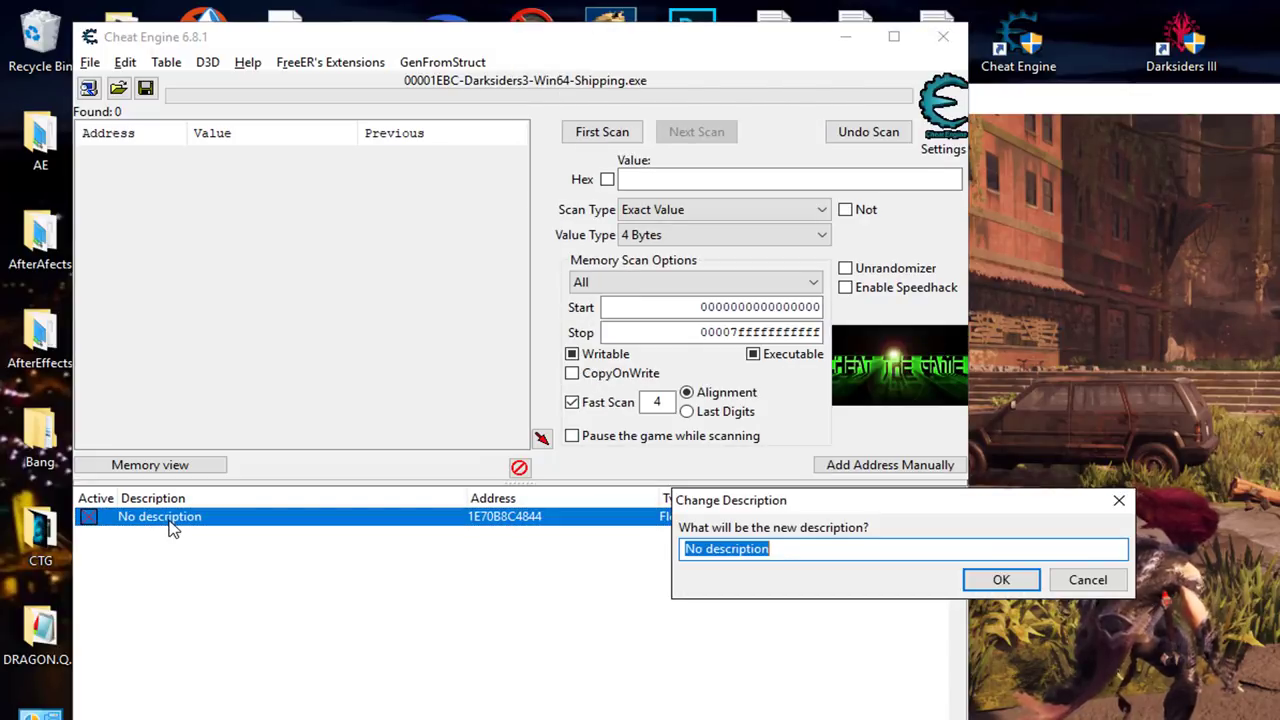
{"action": "type", "text": "Current He"}
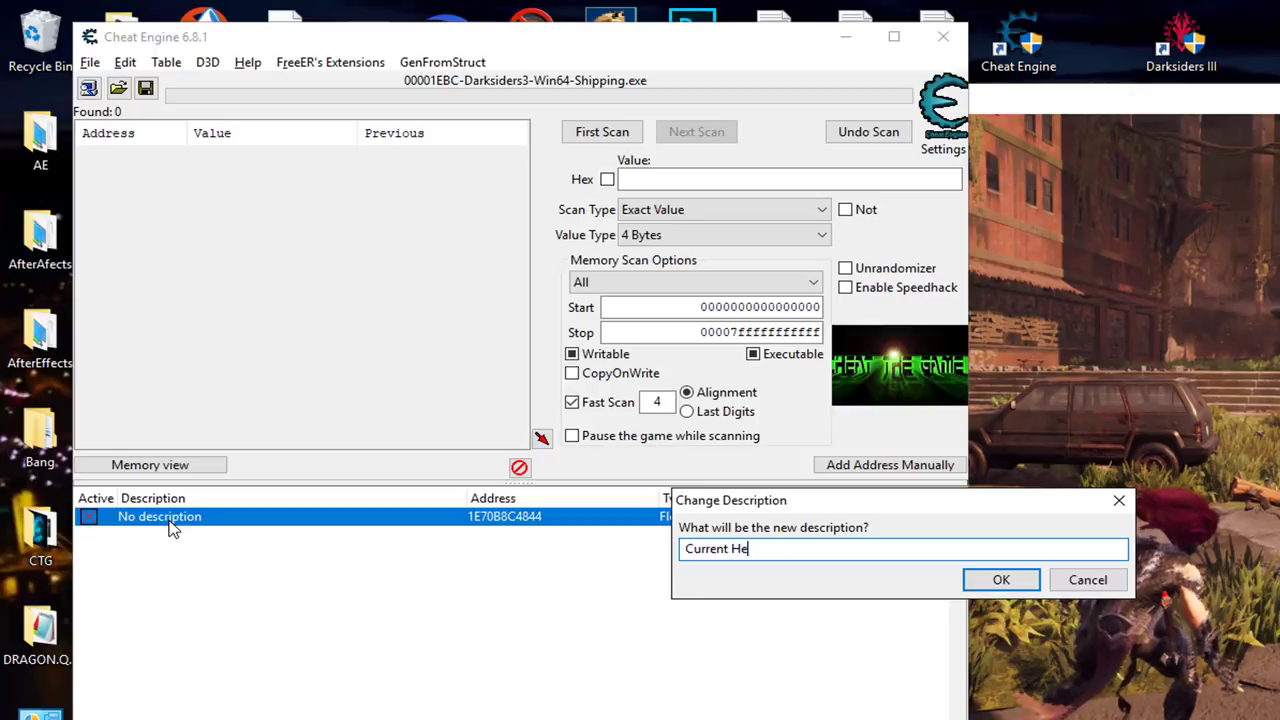
{"action": "type", "text": "alth"}
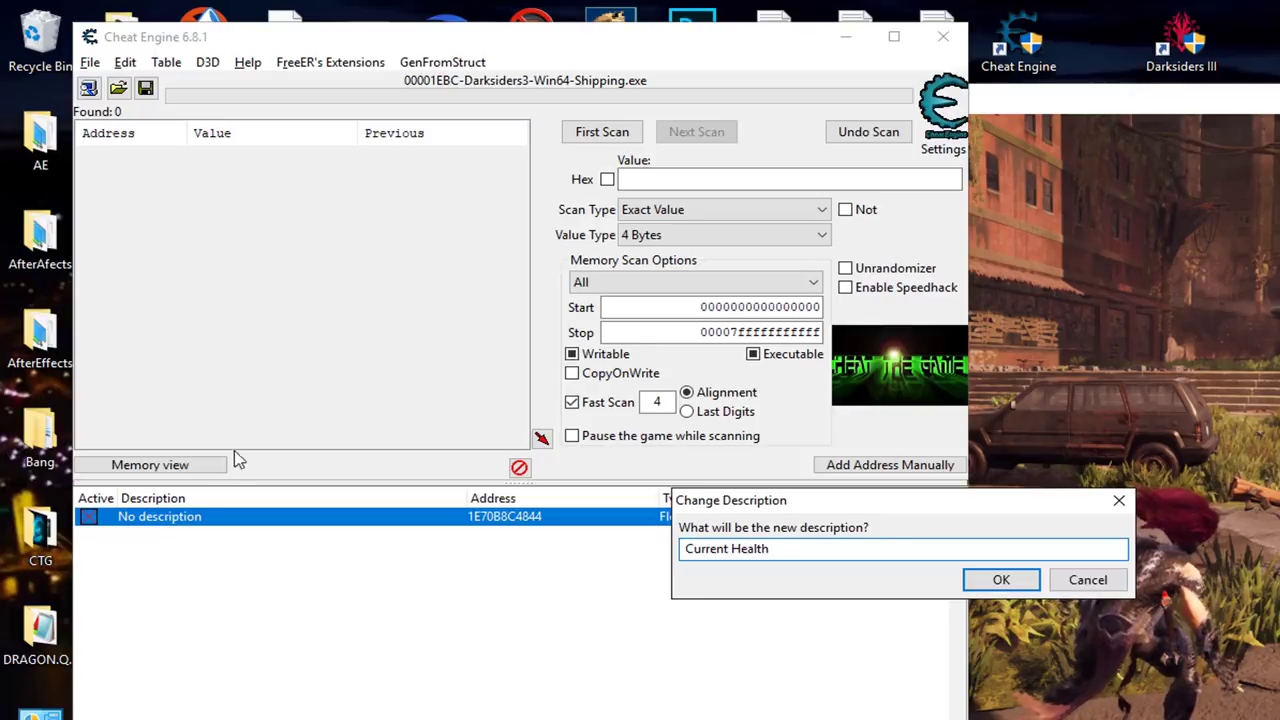
{"action": "left_click", "coordinate": [1000, 580]}
Step: Browse the memory region of the Current Health address and enlarge the hex dump area
{"action": "right_click", "coordinate": [522, 516]}
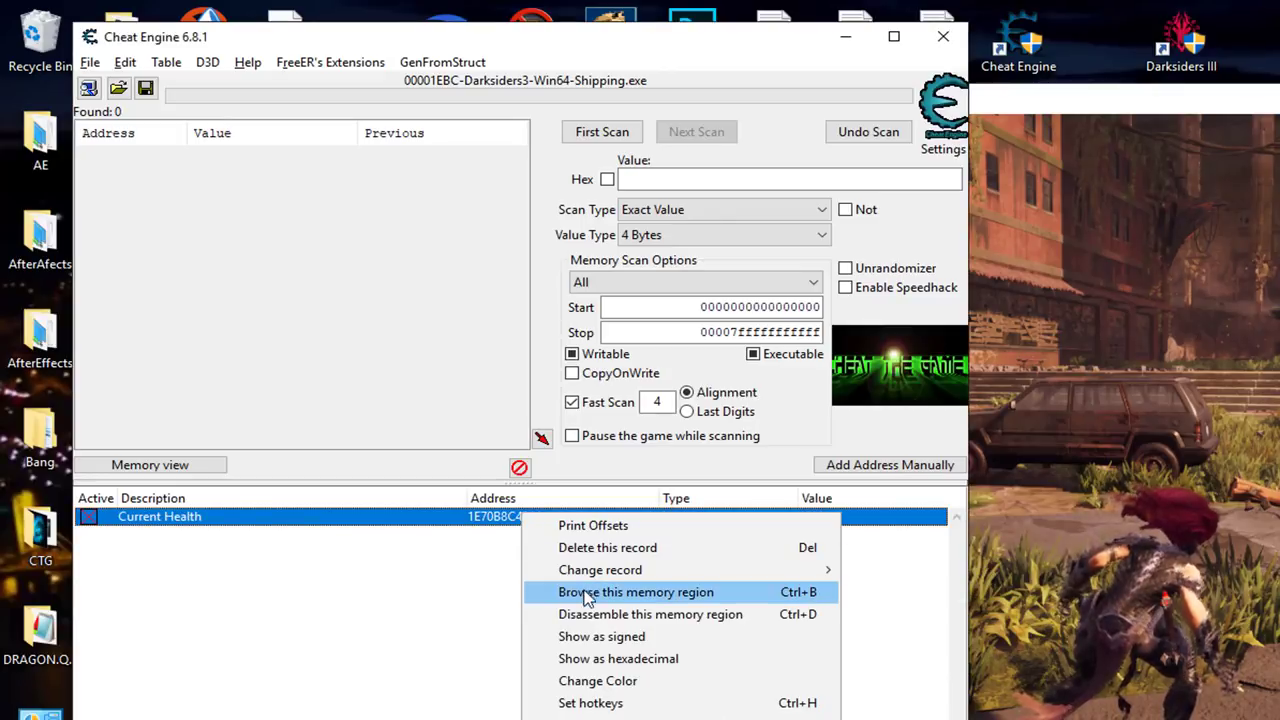
{"action": "left_click", "coordinate": [659, 592]}
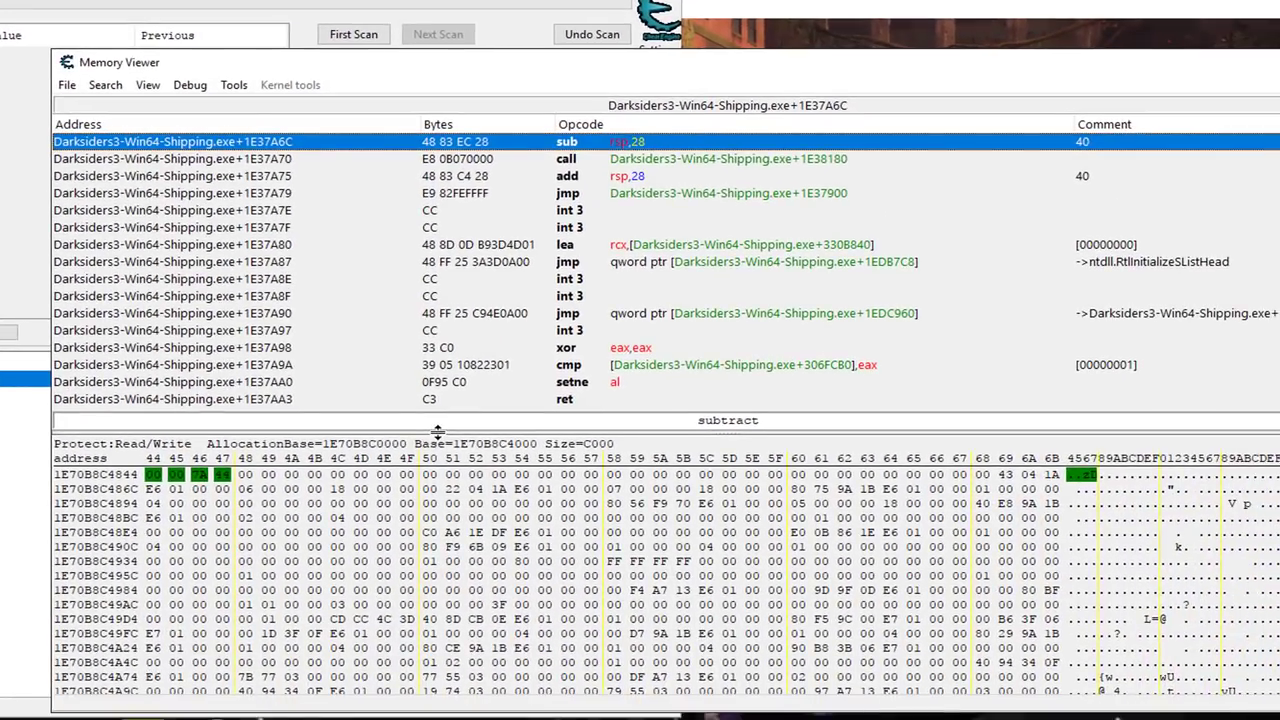
{"action": "left_click_drag", "start_coordinate": [689, 574], "coordinate": [697, 494]}
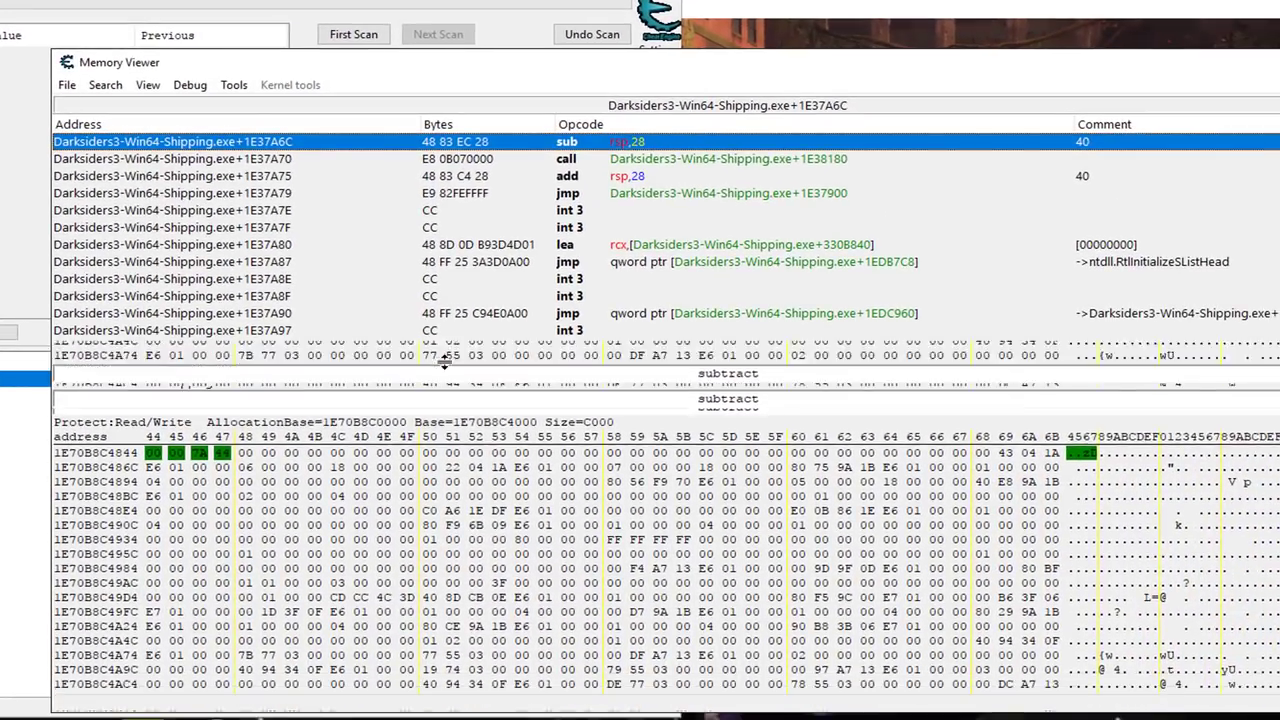
Step: Set the hex dump's display type to Float, starting from the byte at 1E70B8C4844
{"action": "left_click", "coordinate": [153, 403]}
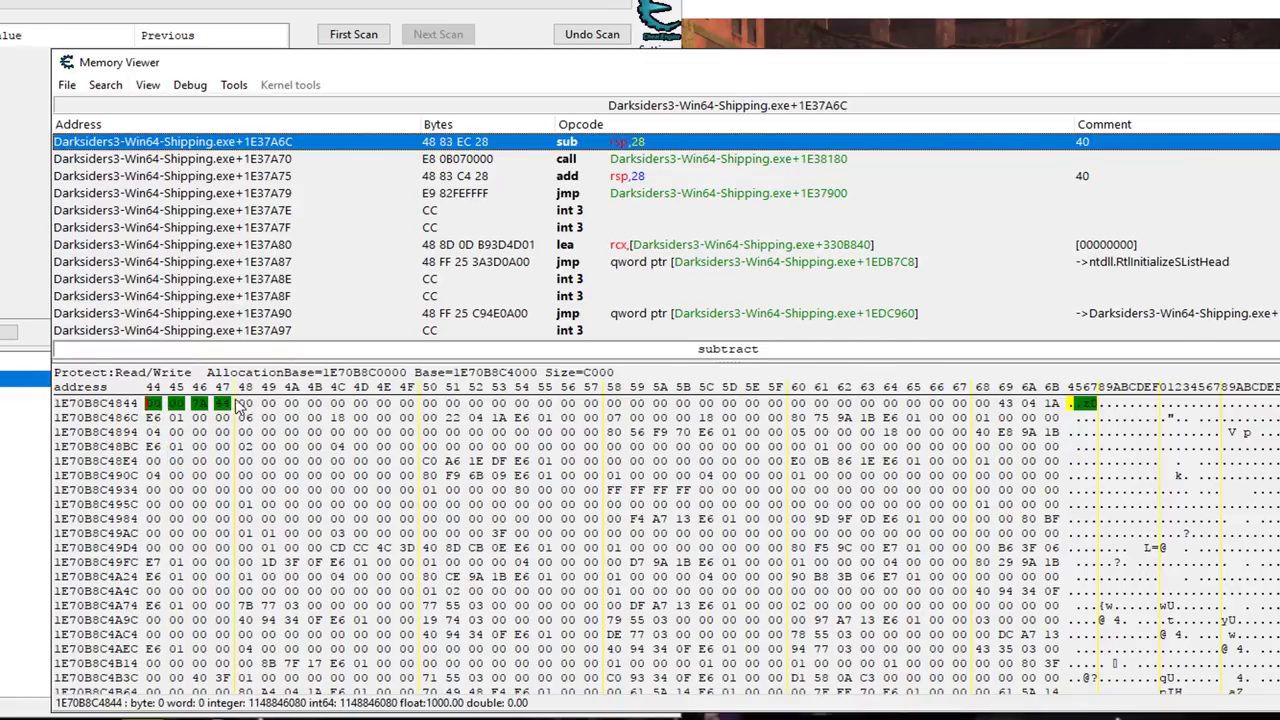
{"action": "right_click", "coordinate": [153, 403]}
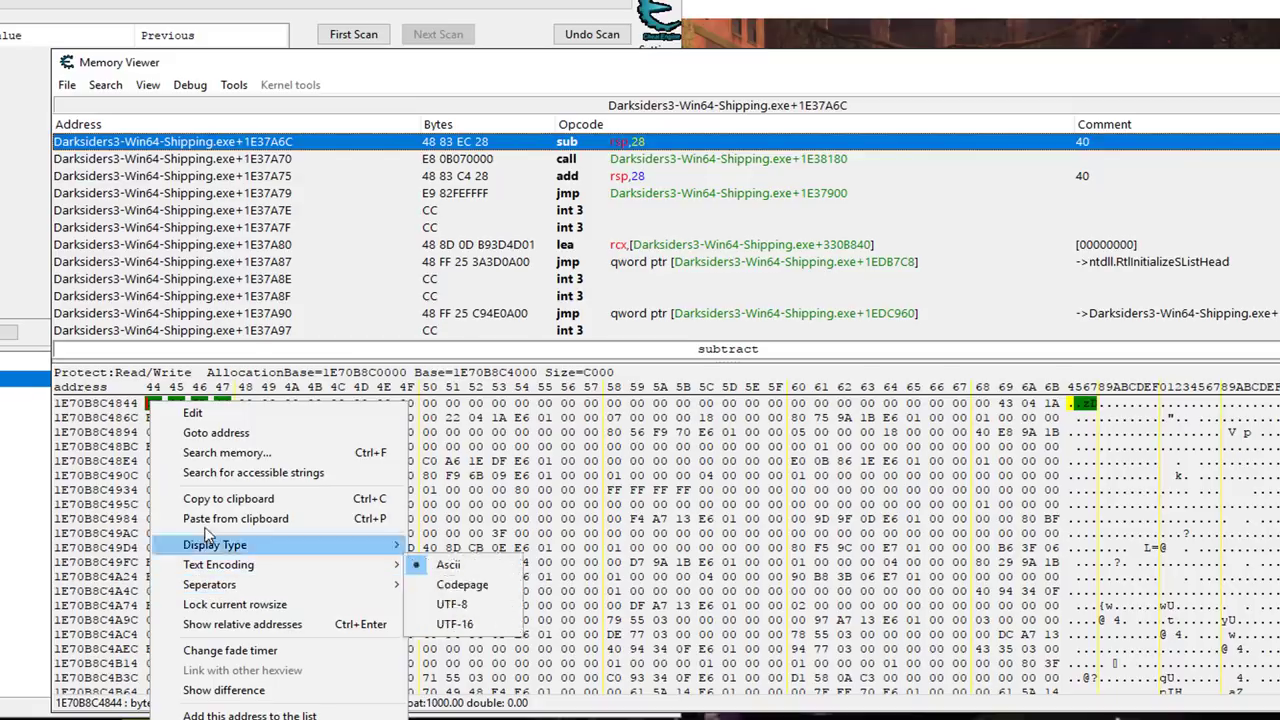
{"action": "mouse_move", "coordinate": [300, 545]}
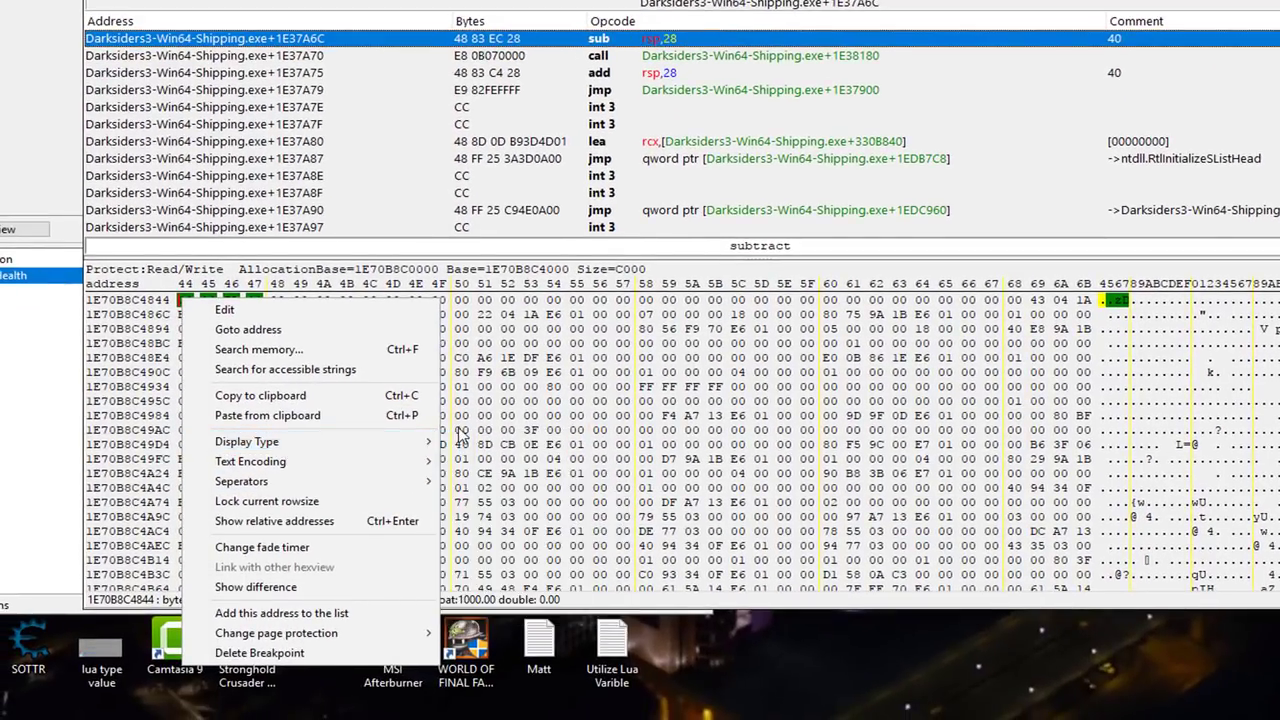
{"action": "mouse_move", "coordinate": [412, 442]}
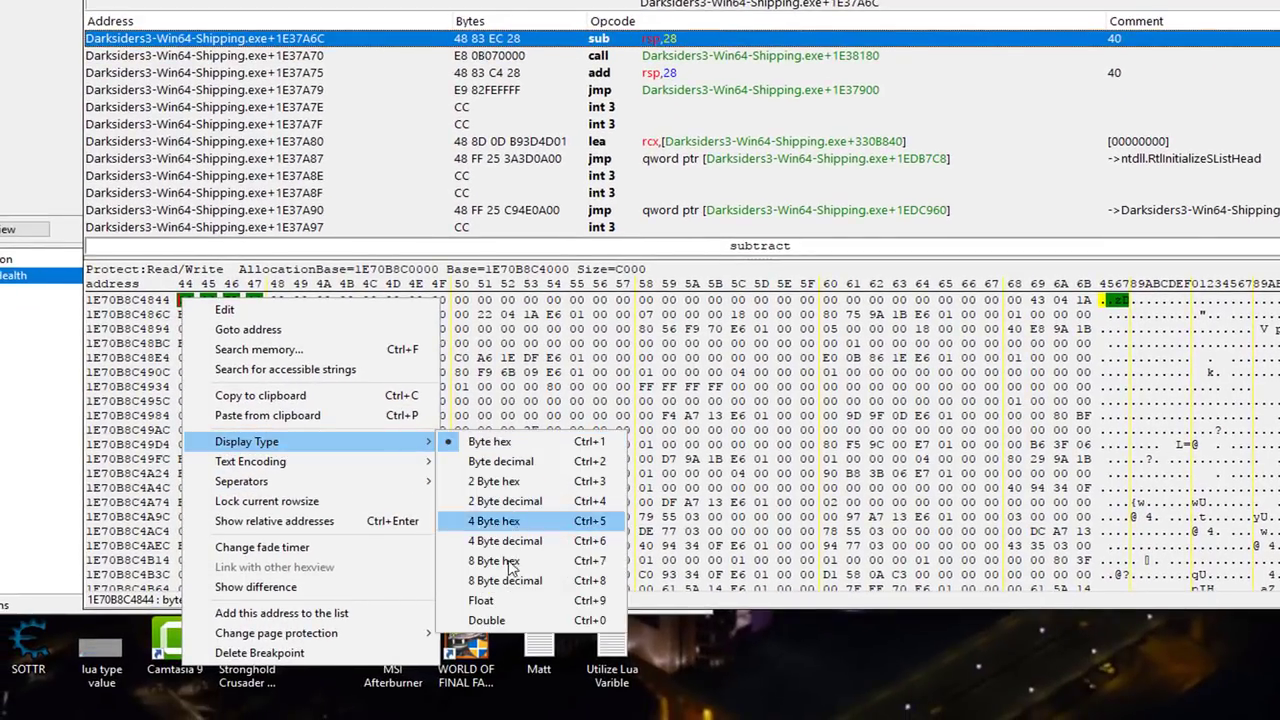
{"action": "left_click", "coordinate": [480, 600]}
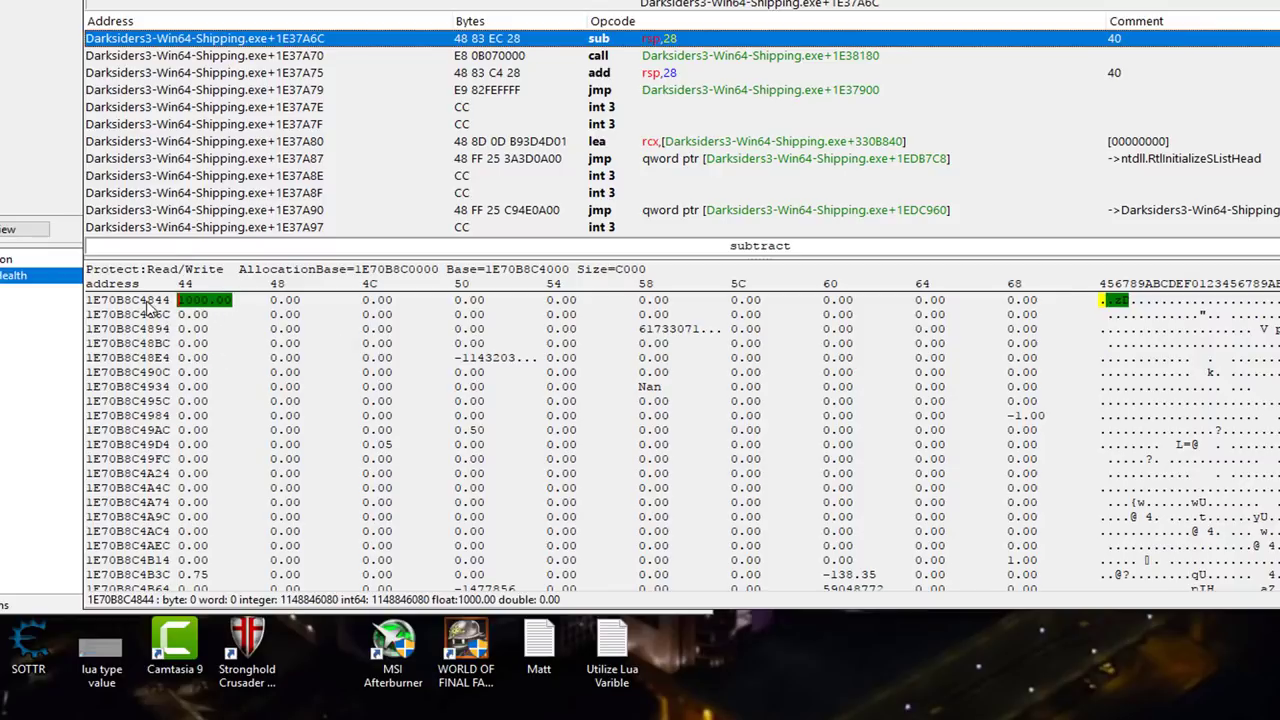
Step: Examine the float values surrounding 1E70B8C4844 in the hex dump, especially the non-zero entries just before it
{"action": "left_click_drag", "start_coordinate": [190, 2], "coordinate": [477, 0]}
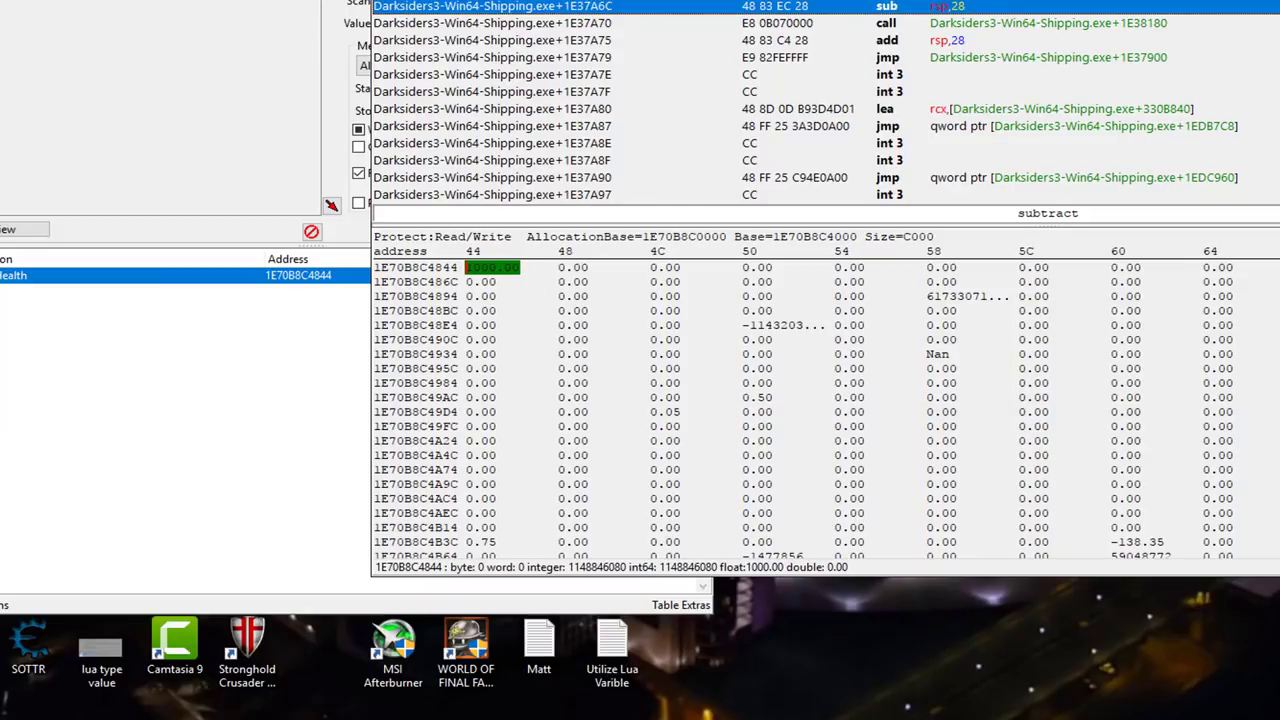
{"action": "left_click_drag", "start_coordinate": [873, 2], "coordinate": [557, 0]}
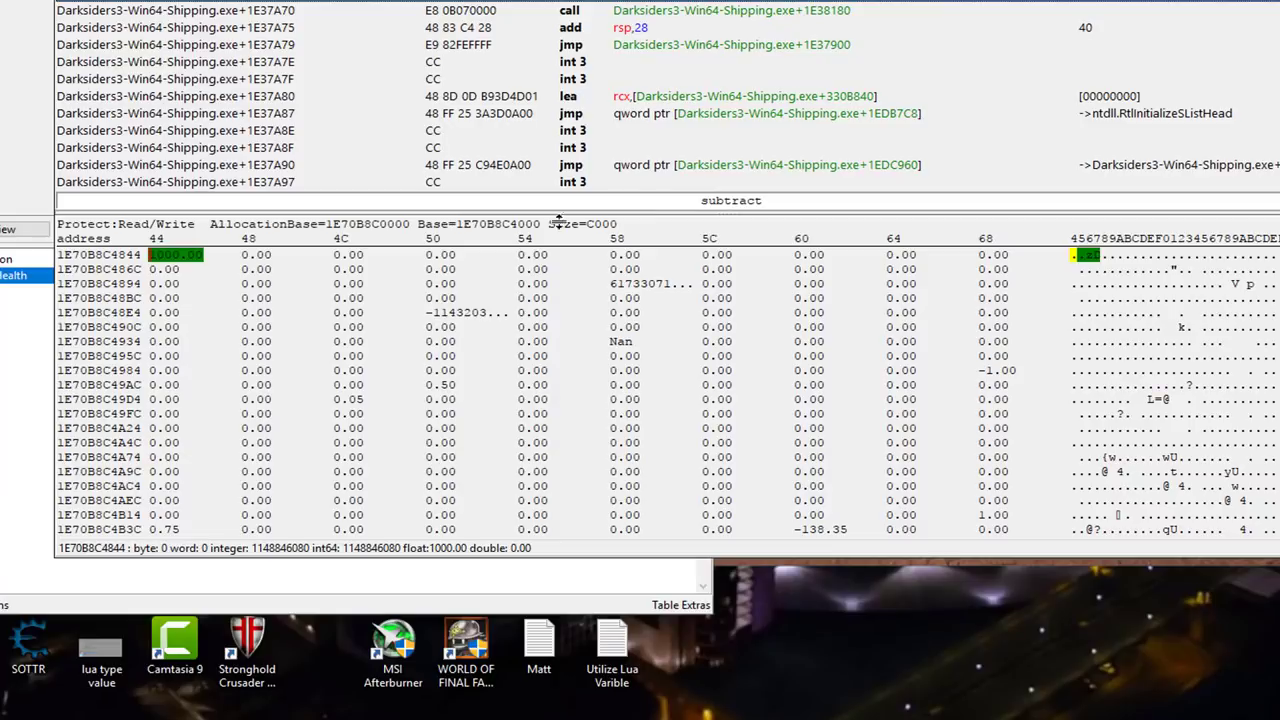
{"action": "scroll", "coordinate": [512, 327], "scroll_direction": "up", "scroll_amount": 2}
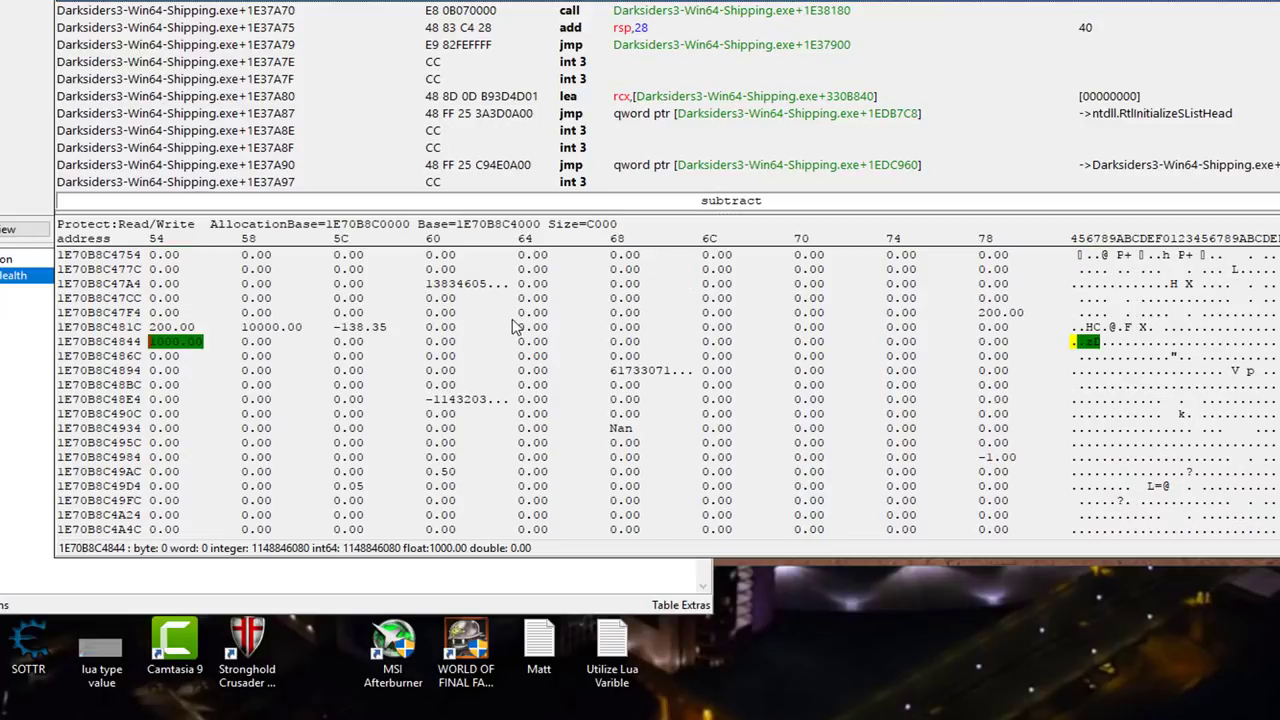
{"action": "left_click", "coordinate": [254, 332]}
{"action": "left_click", "coordinate": [174, 327]}
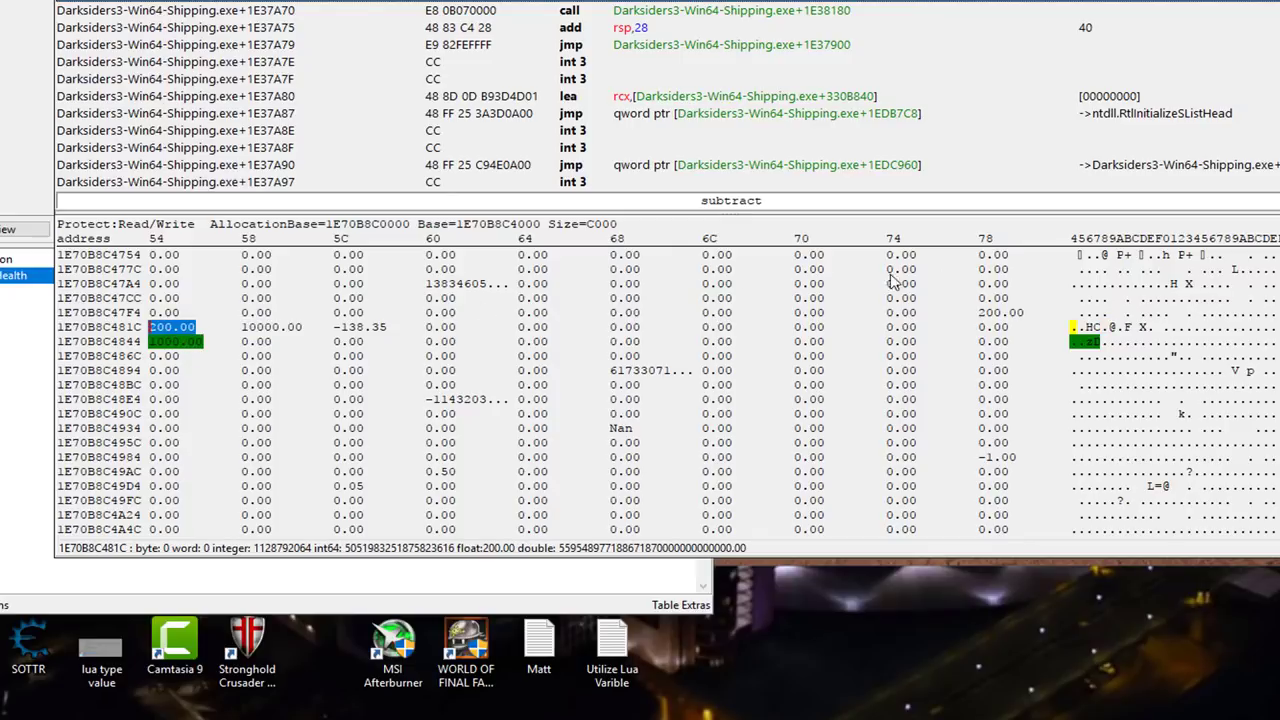
{"action": "left_click", "coordinate": [1000, 313]}
{"action": "left_click", "coordinate": [174, 330]}
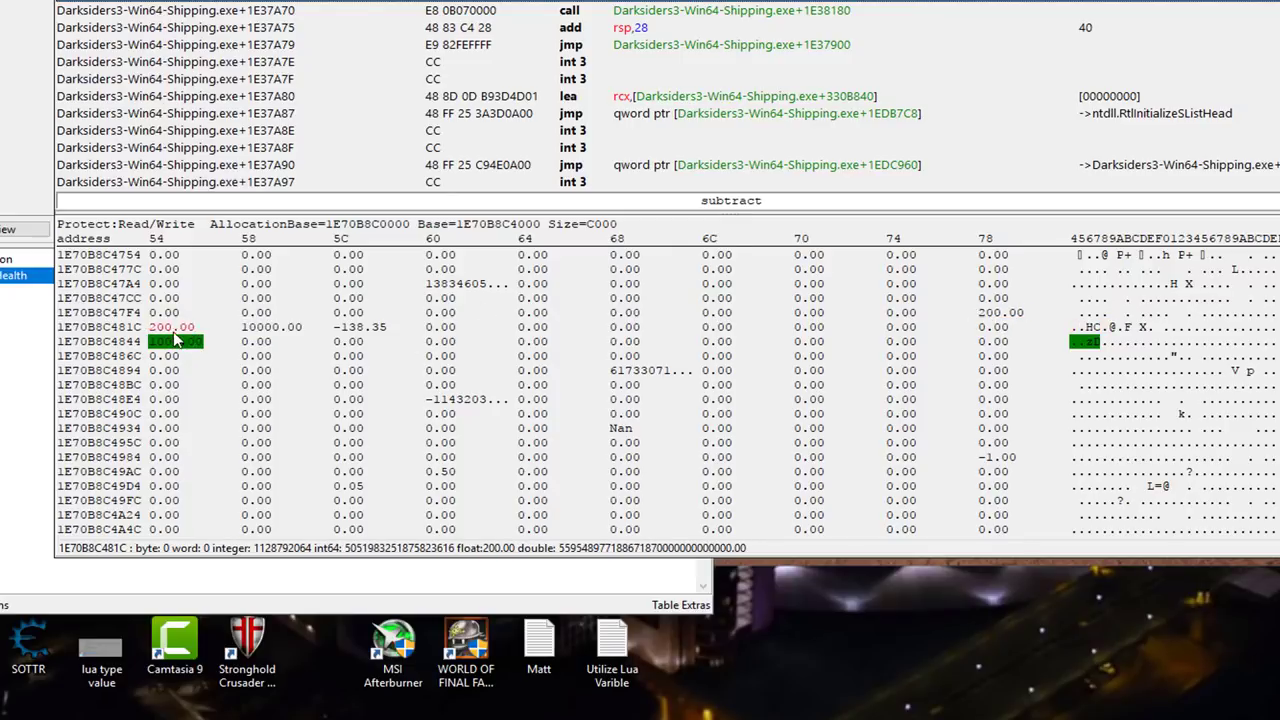
{"action": "left_click", "coordinate": [280, 329]}
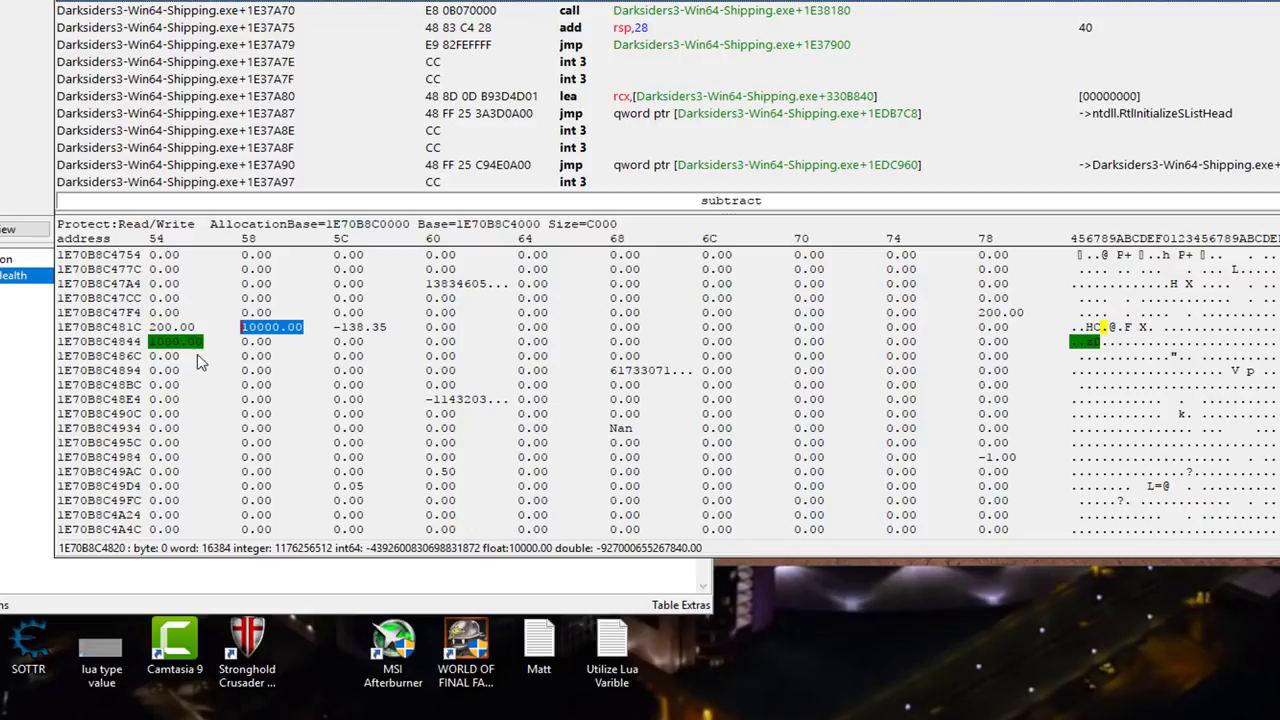
Step: Switch the hex dump's display type to 4 Byte decimal and examine the values around 1E70B8C4844
{"action": "right_click", "coordinate": [190, 343]}
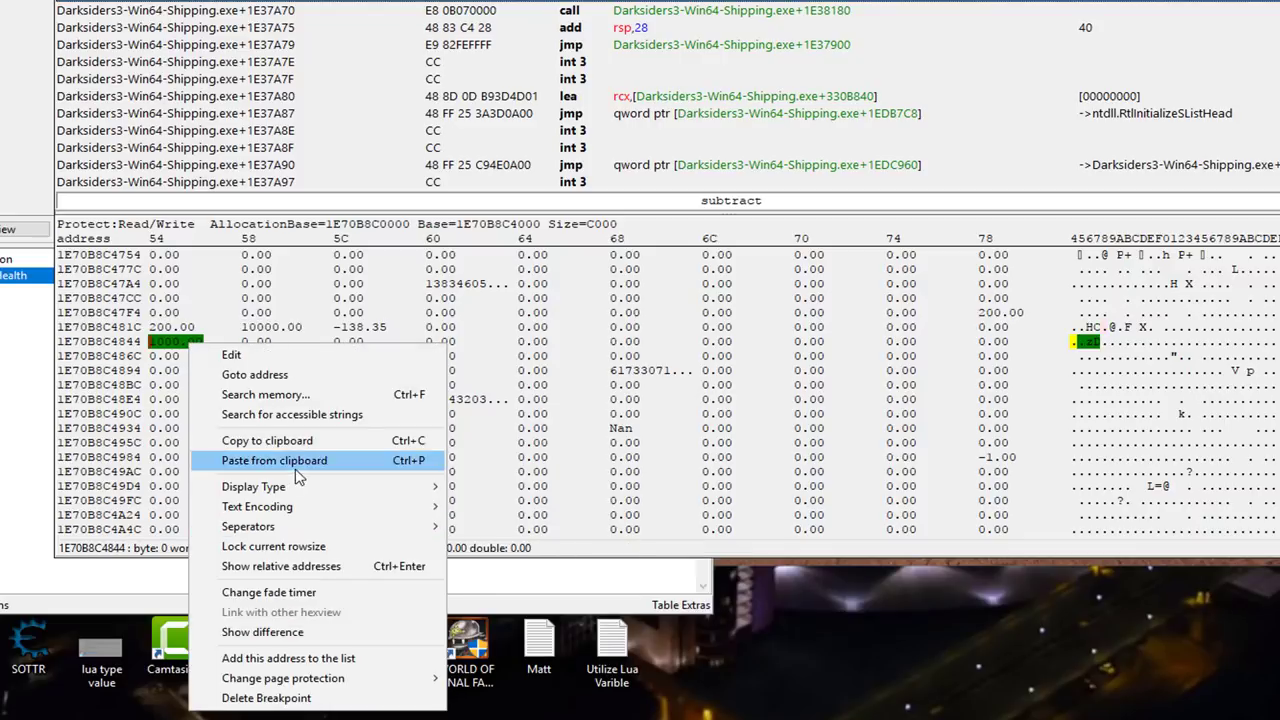
{"action": "mouse_move", "coordinate": [296, 487]}
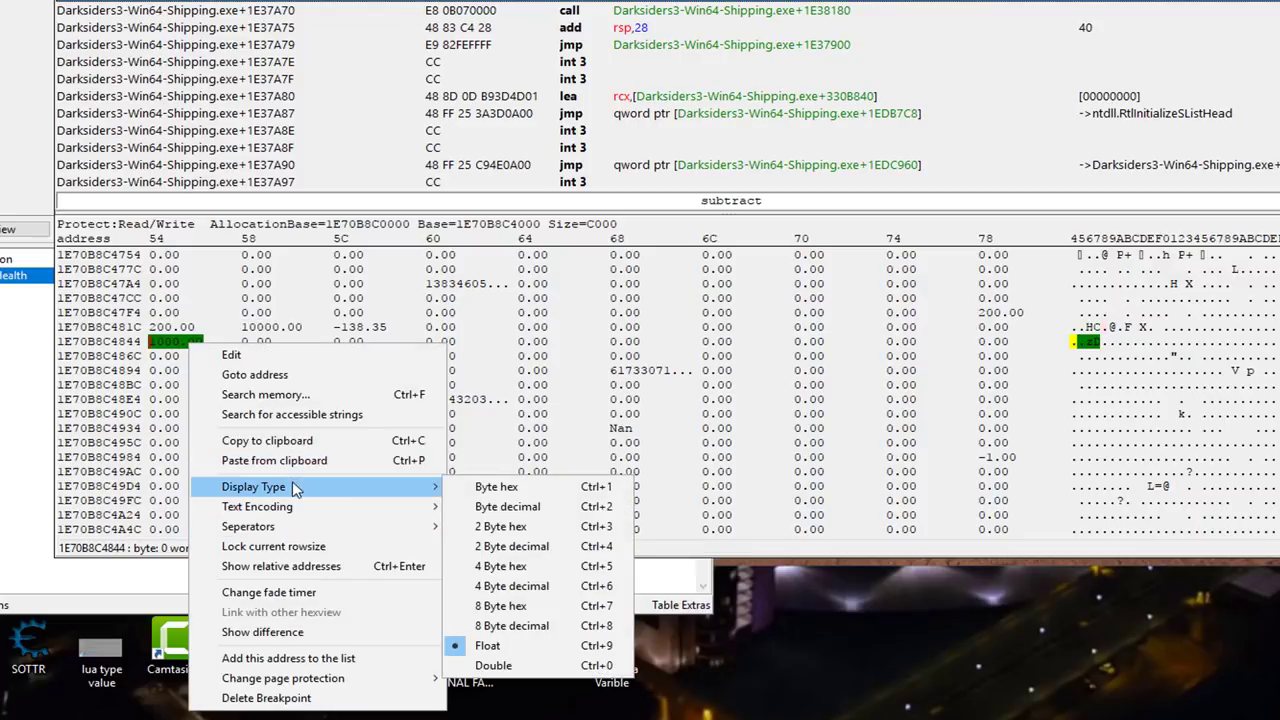
{"action": "left_click", "coordinate": [494, 586]}
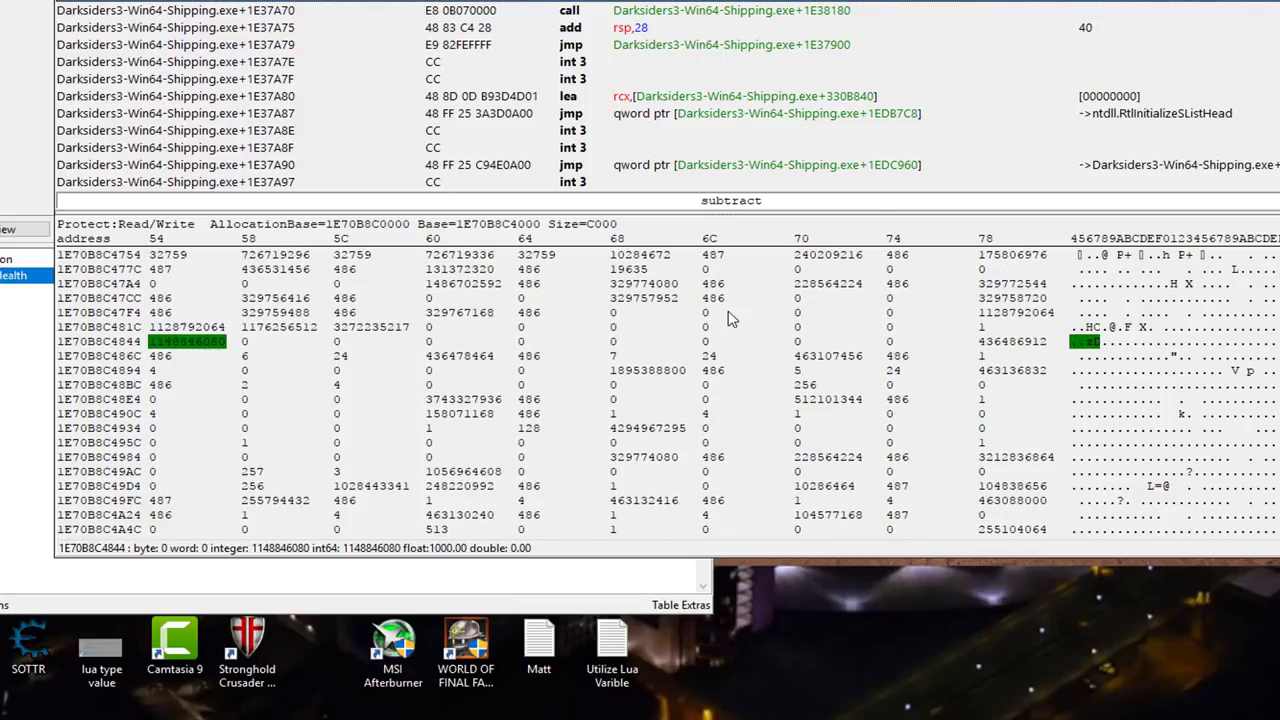
{"action": "scroll", "coordinate": [729, 316], "scroll_direction": "up", "scroll_amount": 2}
{"action": "scroll", "coordinate": [733, 459], "scroll_direction": "down", "scroll_amount": 2}
{"action": "scroll", "coordinate": [607, 376], "scroll_direction": "up", "scroll_amount": 4}
{"action": "scroll", "coordinate": [607, 376], "scroll_direction": "down", "scroll_amount": 5}
{"action": "scroll", "coordinate": [206, 380], "scroll_direction": "up", "scroll_amount": 3}
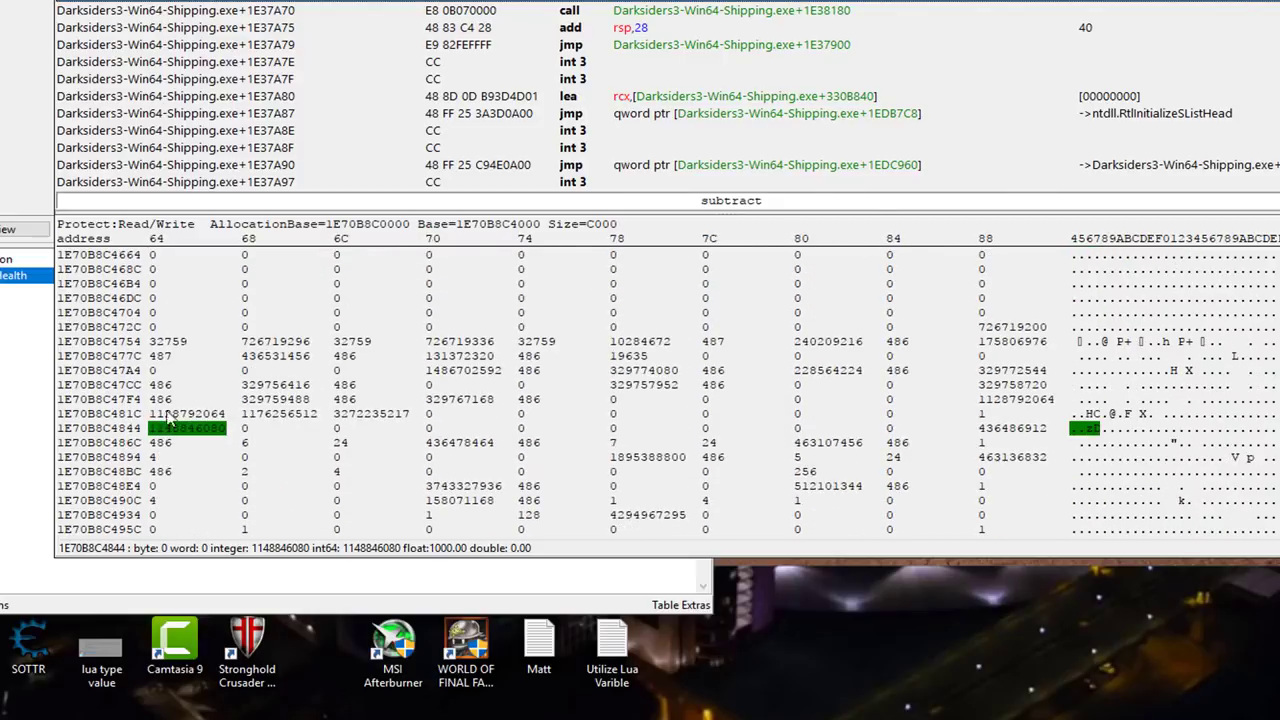
Step: Return the hex dump's display type to Float
{"action": "right_click", "coordinate": [162, 432]}
{"action": "mouse_move", "coordinate": [318, 198]}
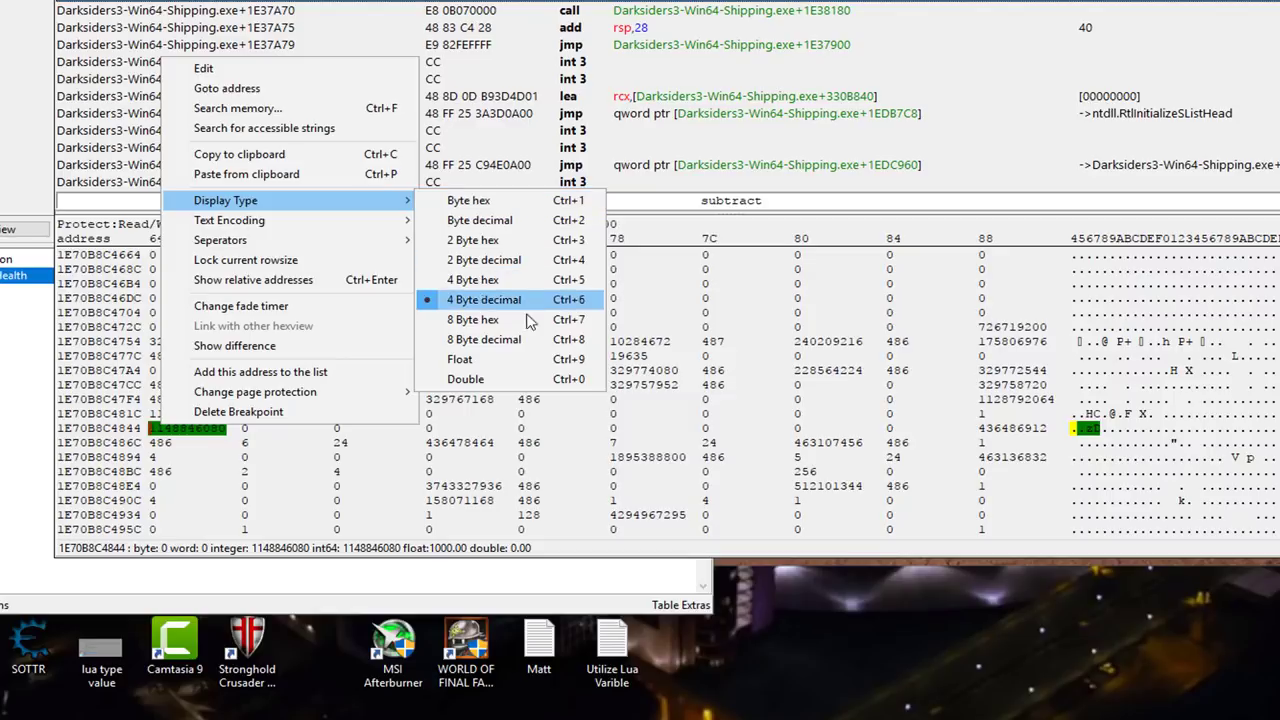
{"action": "left_click", "coordinate": [506, 364]}
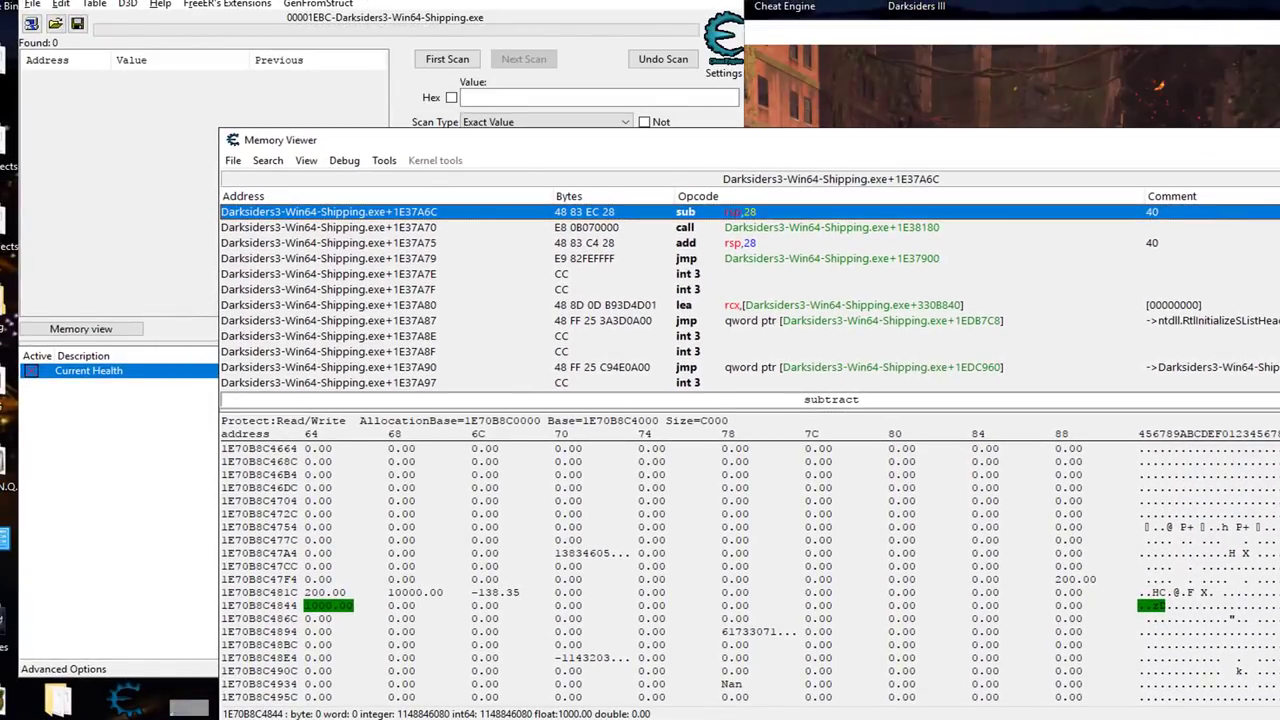
Step: Bring the list of opcodes that accessed 1E70B8C4844 to the front and review each instruction in it
{"action": "left_click_drag", "start_coordinate": [364, 1], "coordinate": [490, 39]}
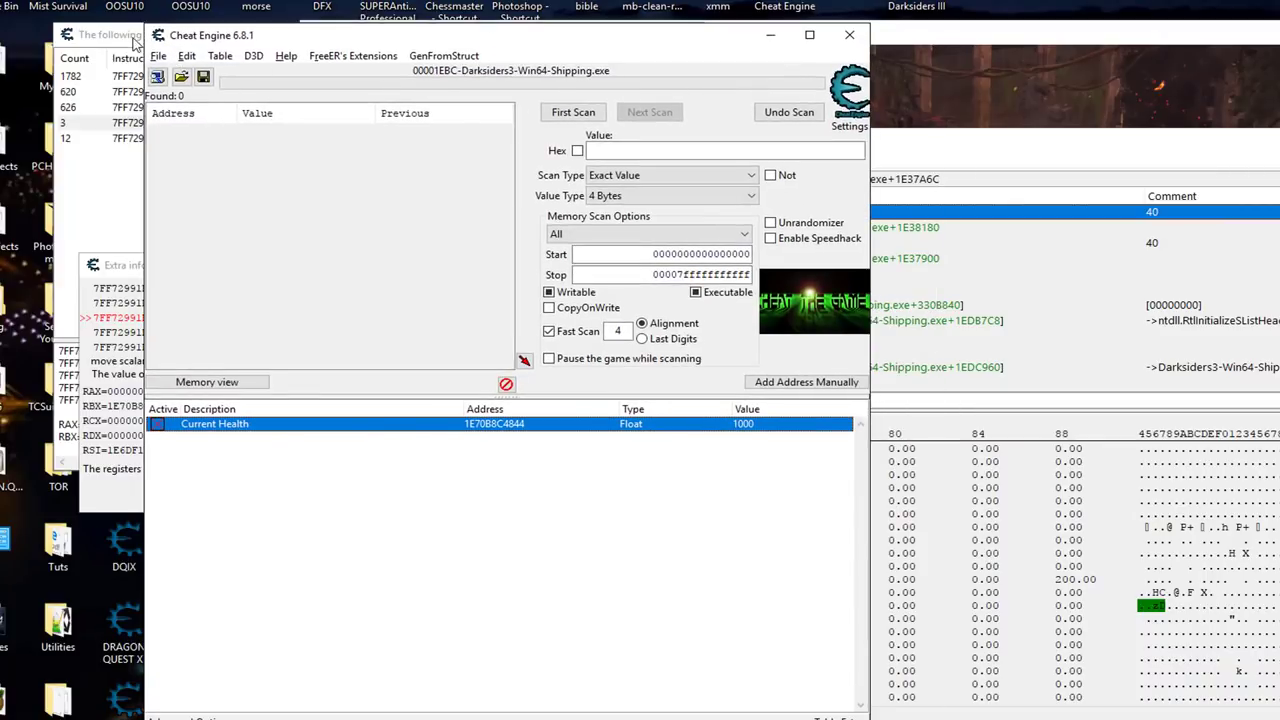
{"action": "left_click", "coordinate": [134, 38]}
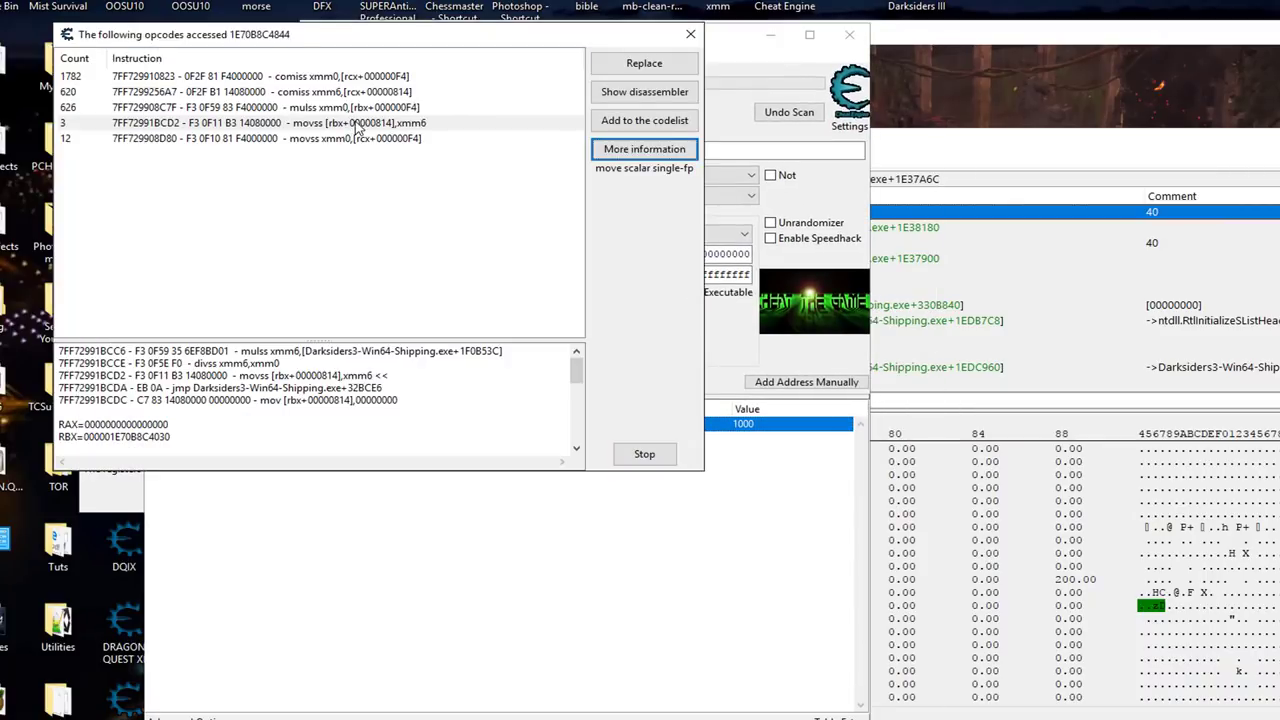
{"action": "left_click", "coordinate": [363, 78]}
{"action": "left_click", "coordinate": [363, 92]}
{"action": "left_click", "coordinate": [364, 108]}
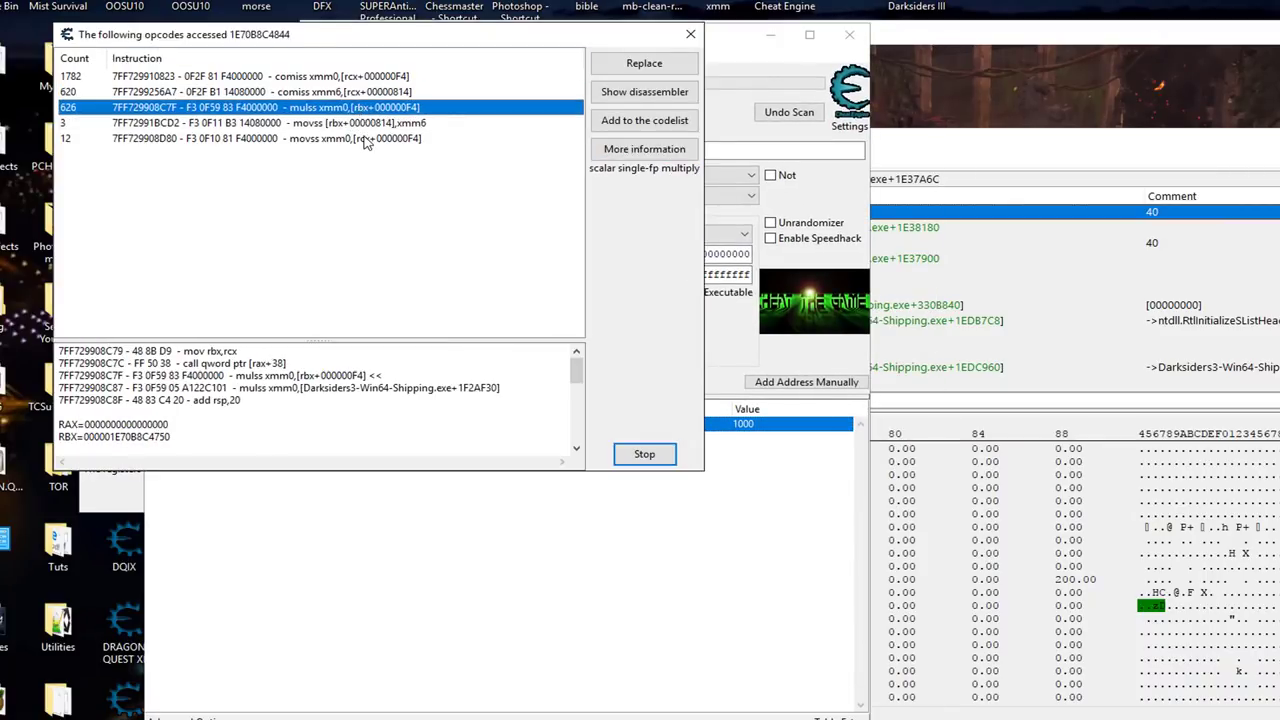
{"action": "left_click", "coordinate": [365, 139]}
{"action": "left_click", "coordinate": [366, 122]}
{"action": "left_click", "coordinate": [366, 92]}
{"action": "left_click", "coordinate": [364, 77]}
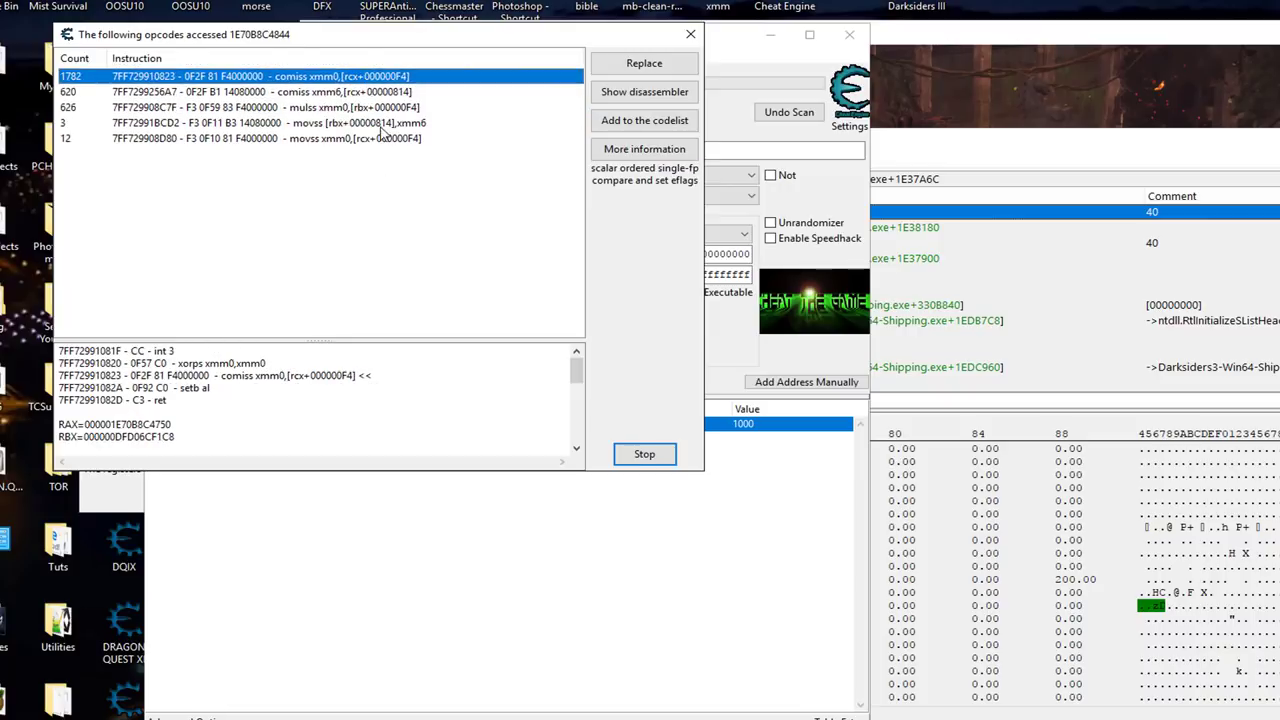
Step: Show the instruction movss [rbx+00000814],xmm6 in the disassembler, including the code lines that precede it
{"action": "left_click", "coordinate": [380, 123]}
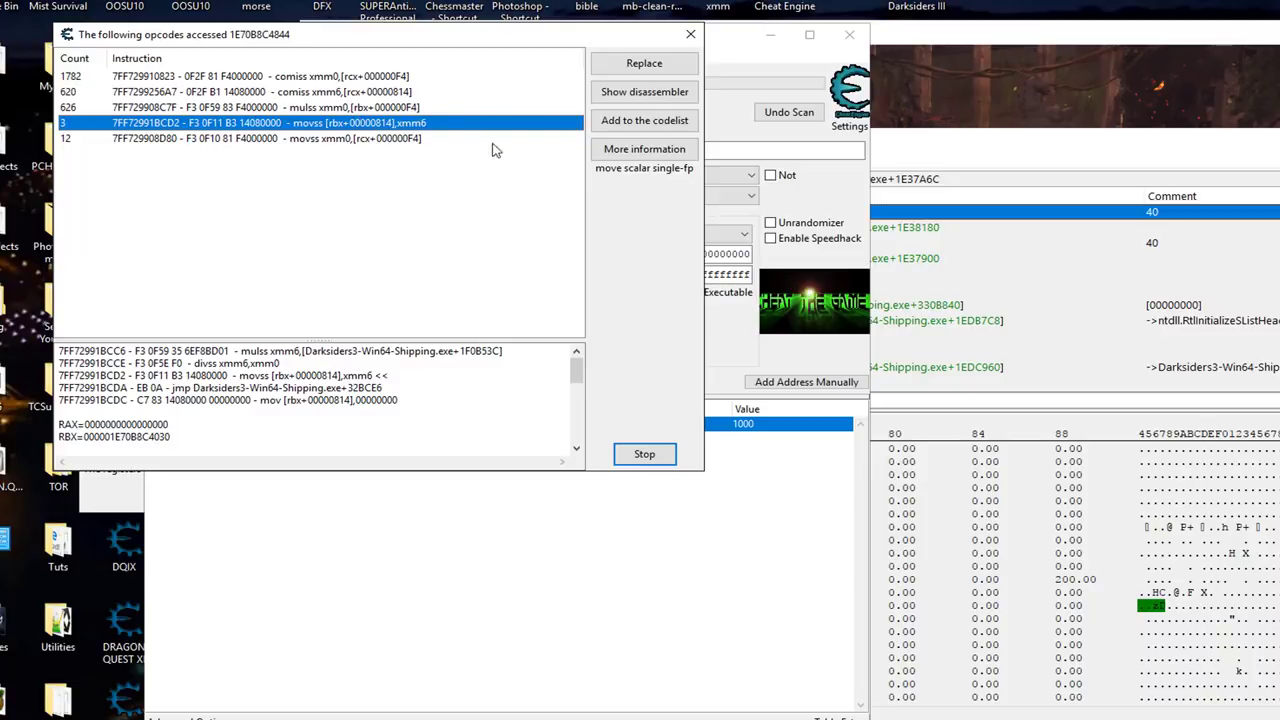
{"action": "left_click_drag", "start_coordinate": [551, 38], "coordinate": [481, 1]}
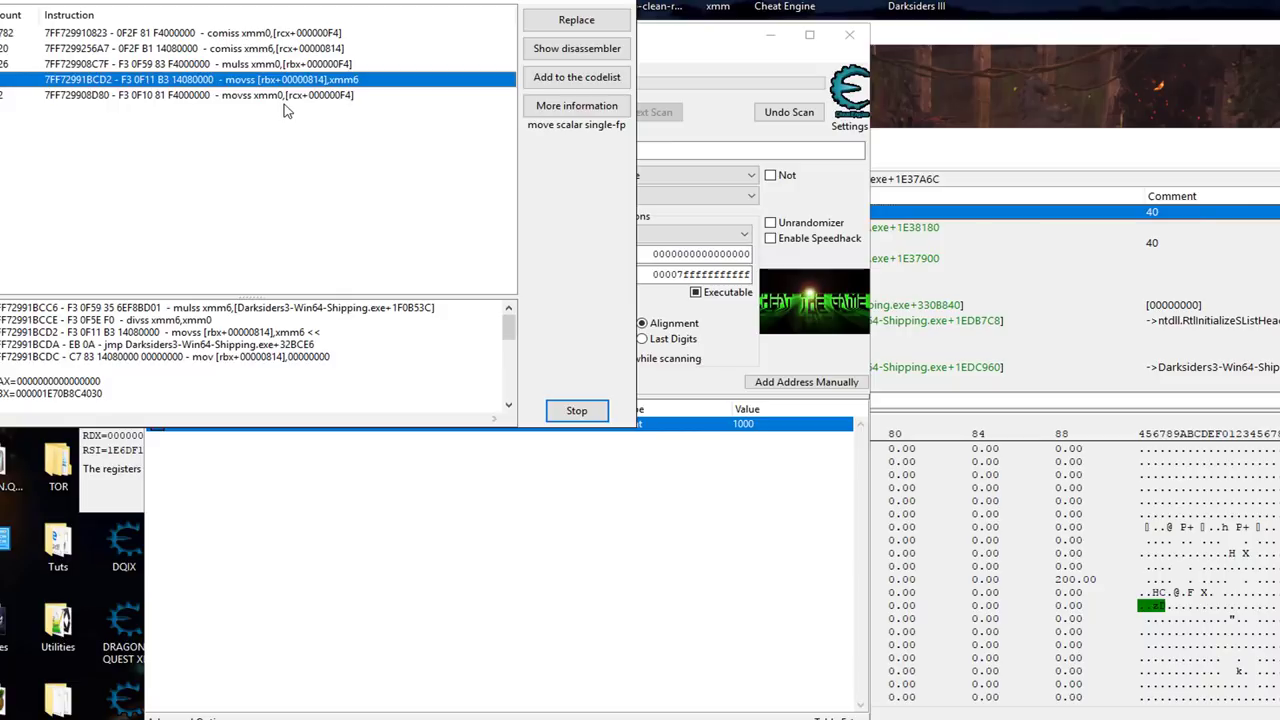
{"action": "left_click", "coordinate": [575, 50]}
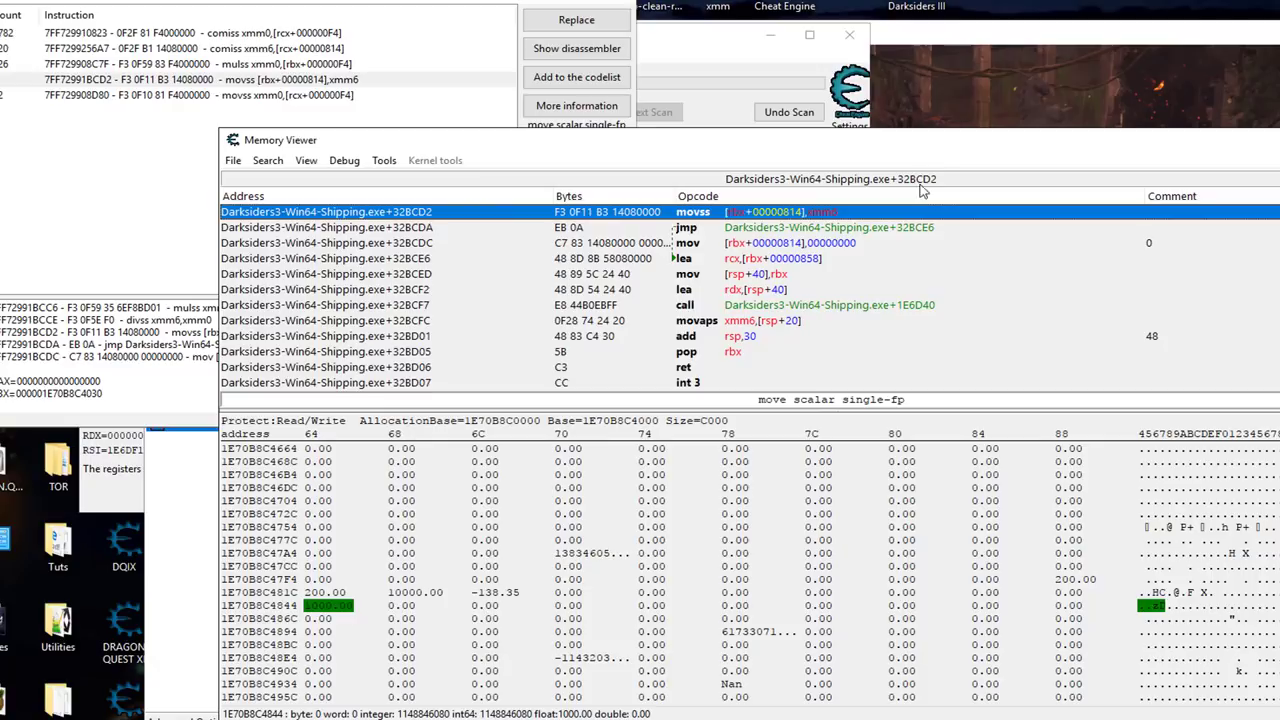
{"action": "left_click_drag", "start_coordinate": [929, 149], "coordinate": [822, 127]}
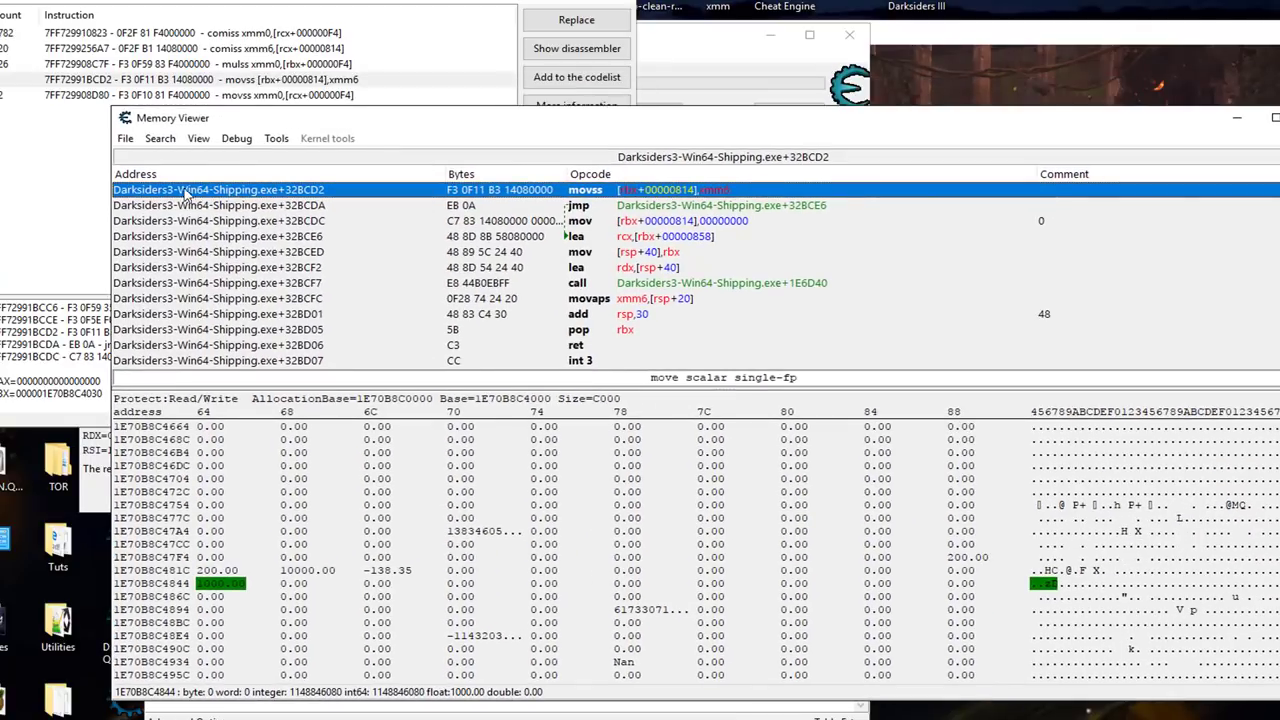
{"action": "scroll", "coordinate": [830, 272], "scroll_direction": "up", "scroll_amount": 1}
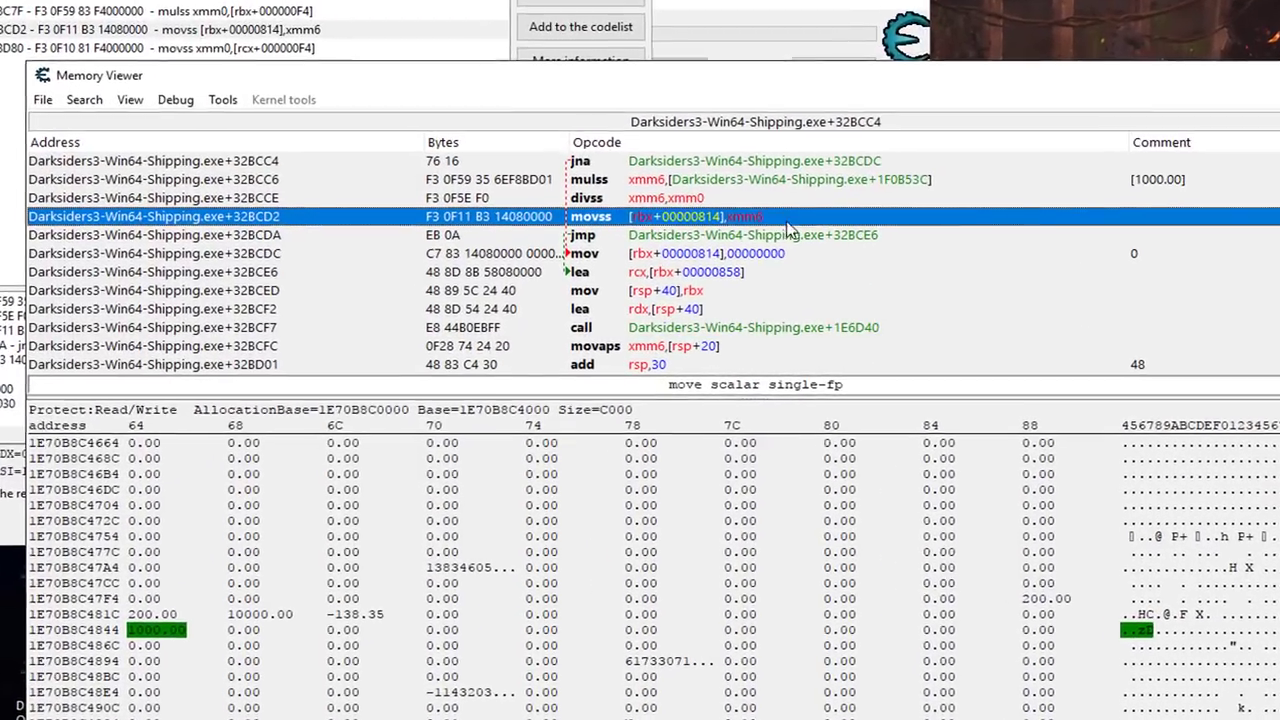
{"action": "scroll", "coordinate": [851, 287], "scroll_direction": "up", "scroll_amount": 1}
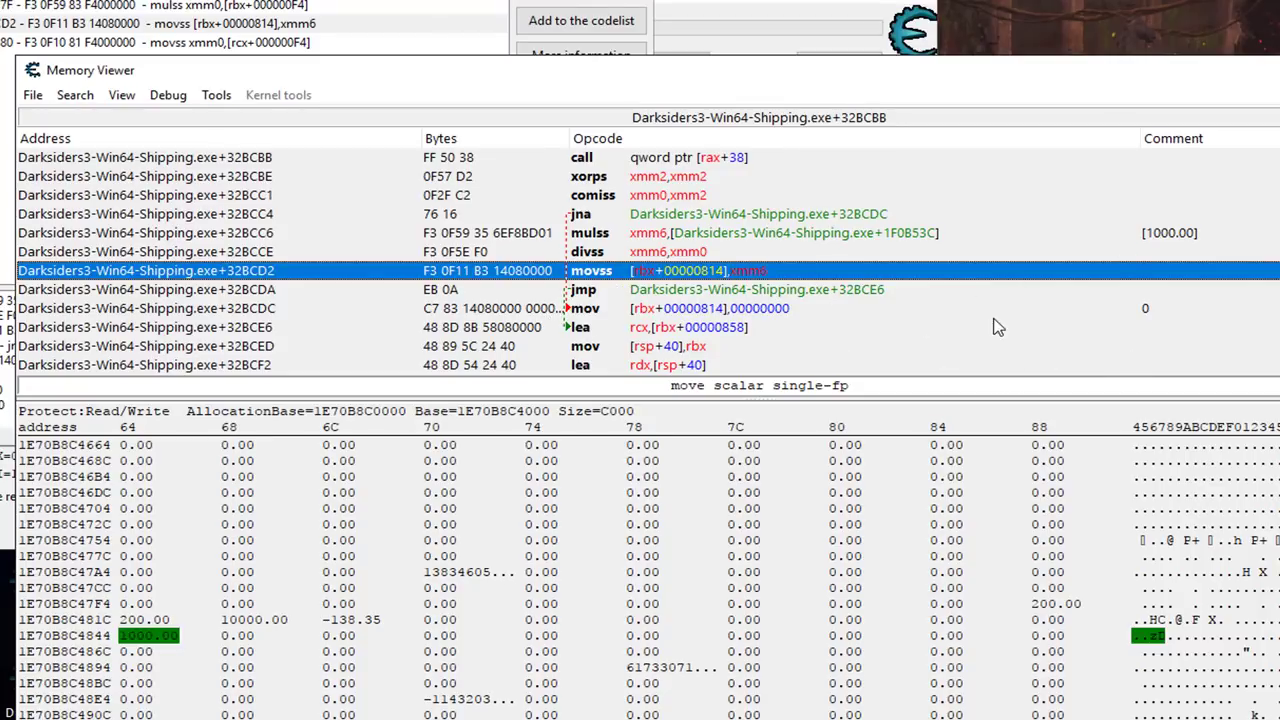
Step: Examine the comiss, mulss and divss instructions that precede the xmm6 health write, leaving the assembly code unmodified
{"action": "left_click", "coordinate": [786, 292]}
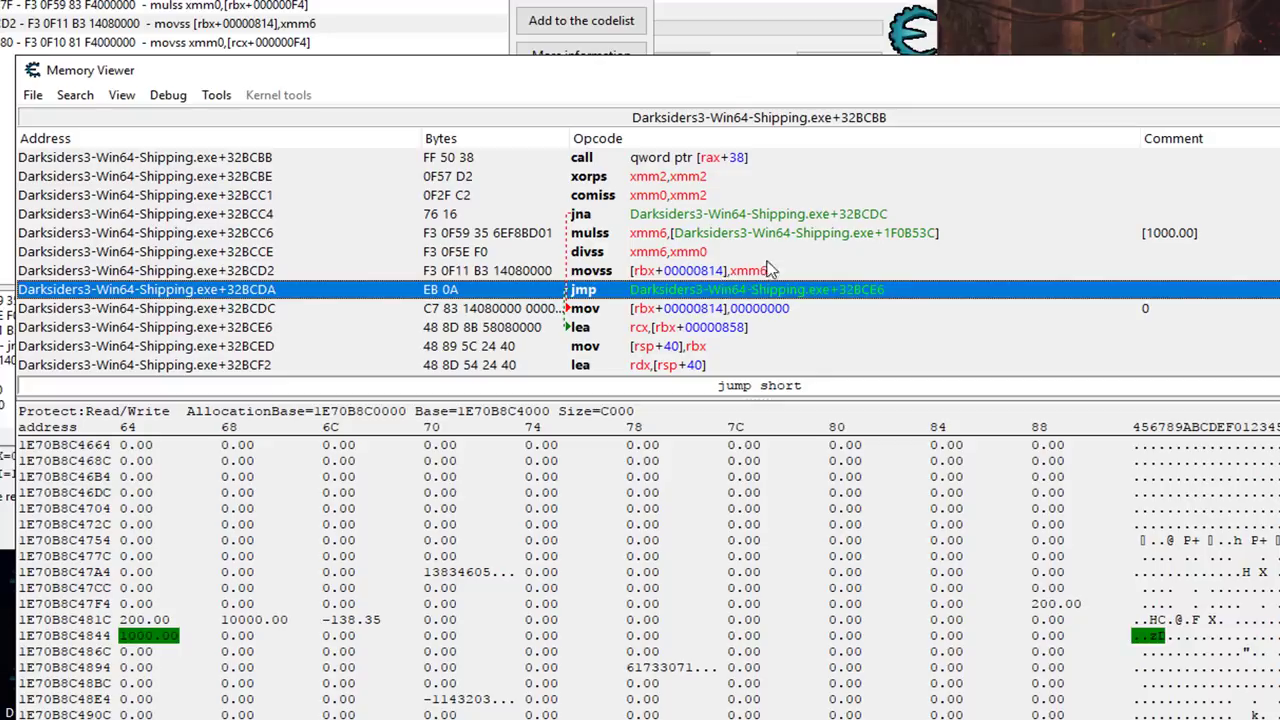
{"action": "left_click", "coordinate": [655, 256]}
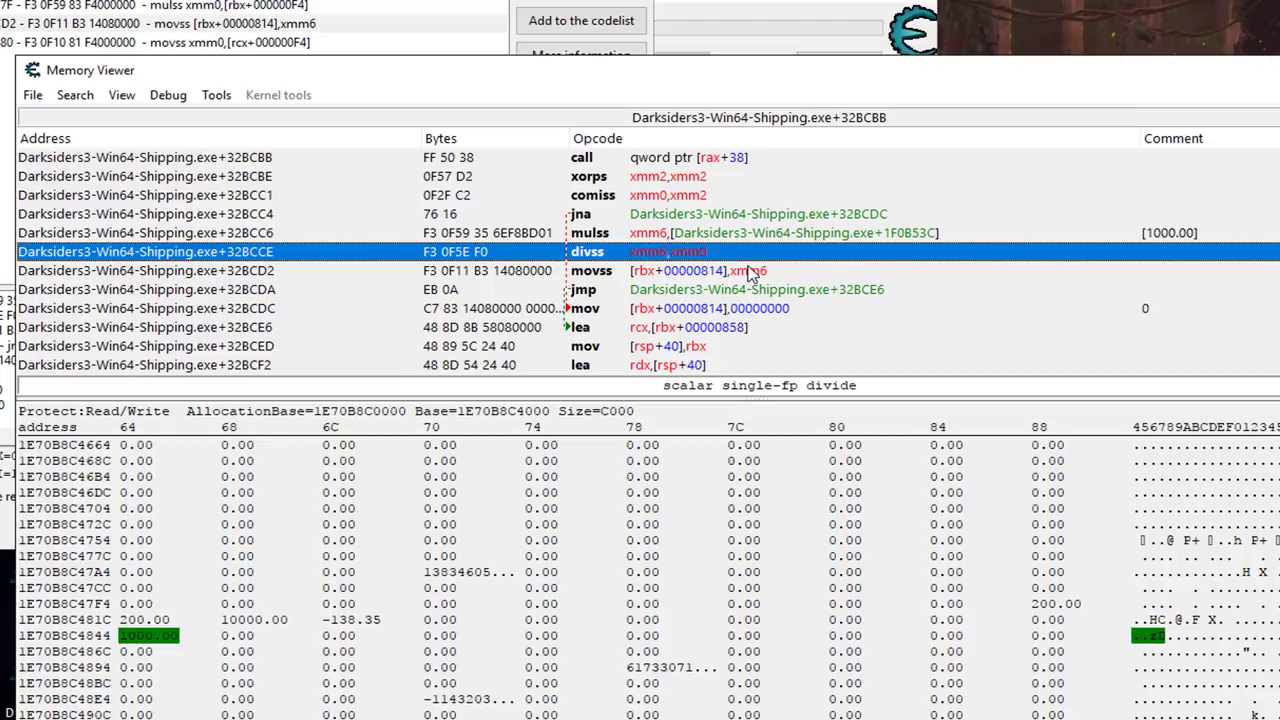
{"action": "left_click", "coordinate": [688, 236]}
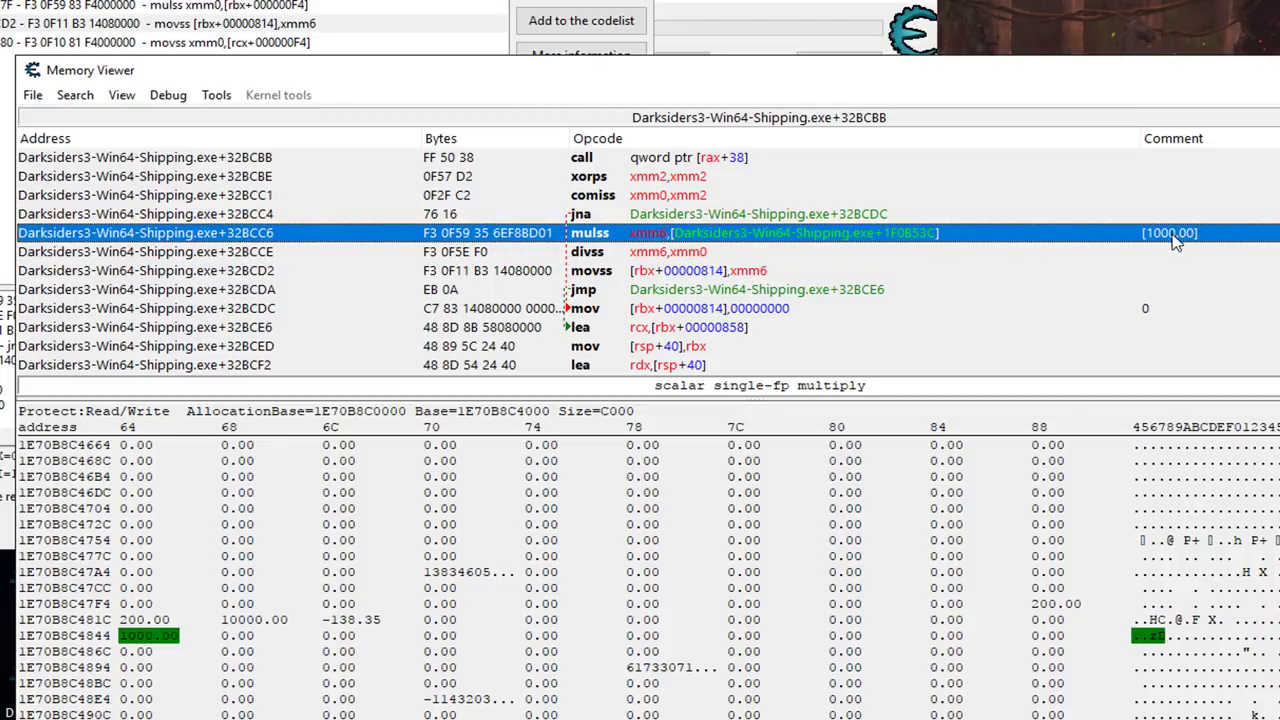
{"action": "left_click", "coordinate": [702, 254]}
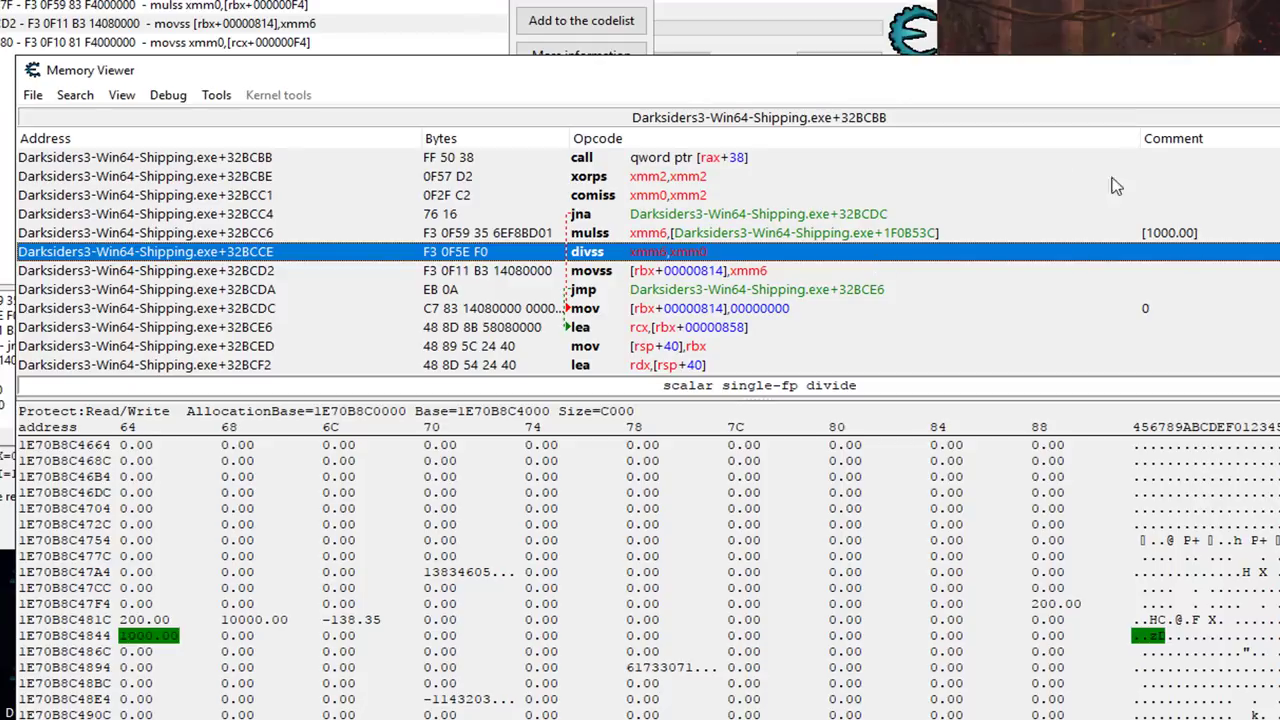
{"action": "left_click", "coordinate": [648, 199]}
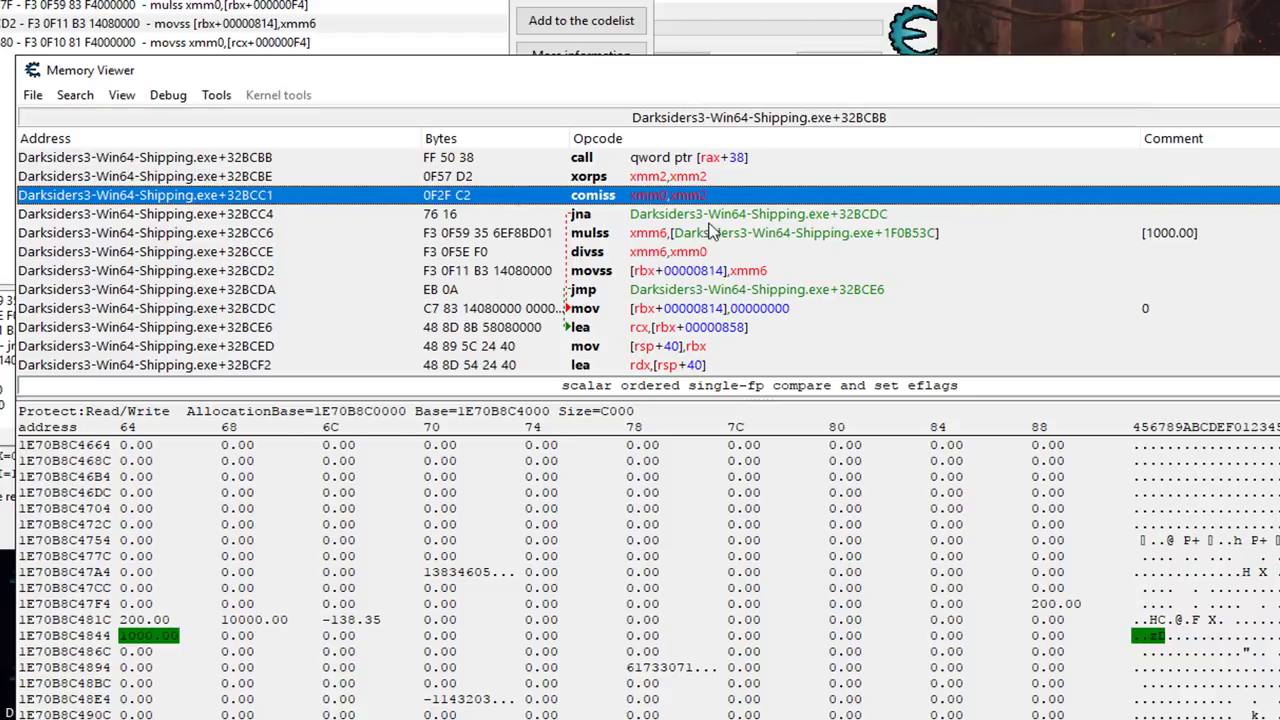
{"action": "left_click", "coordinate": [838, 238]}
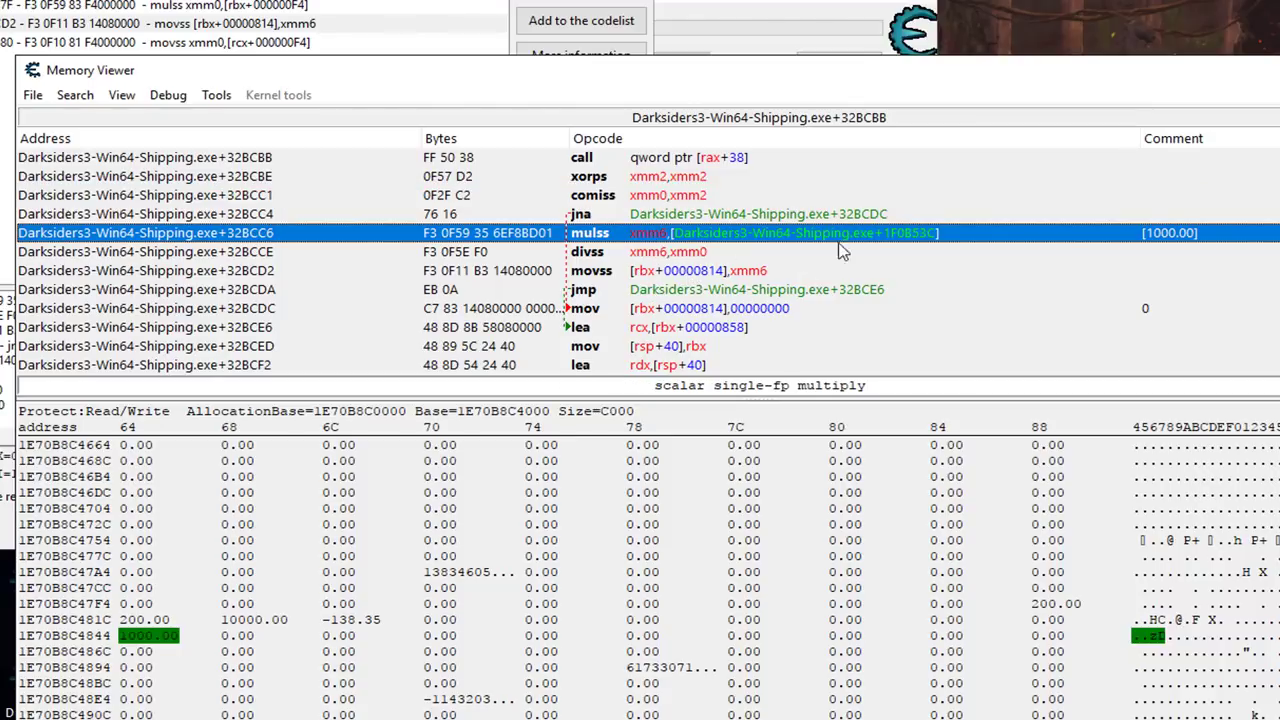
{"action": "double_click", "coordinate": [895, 238]}
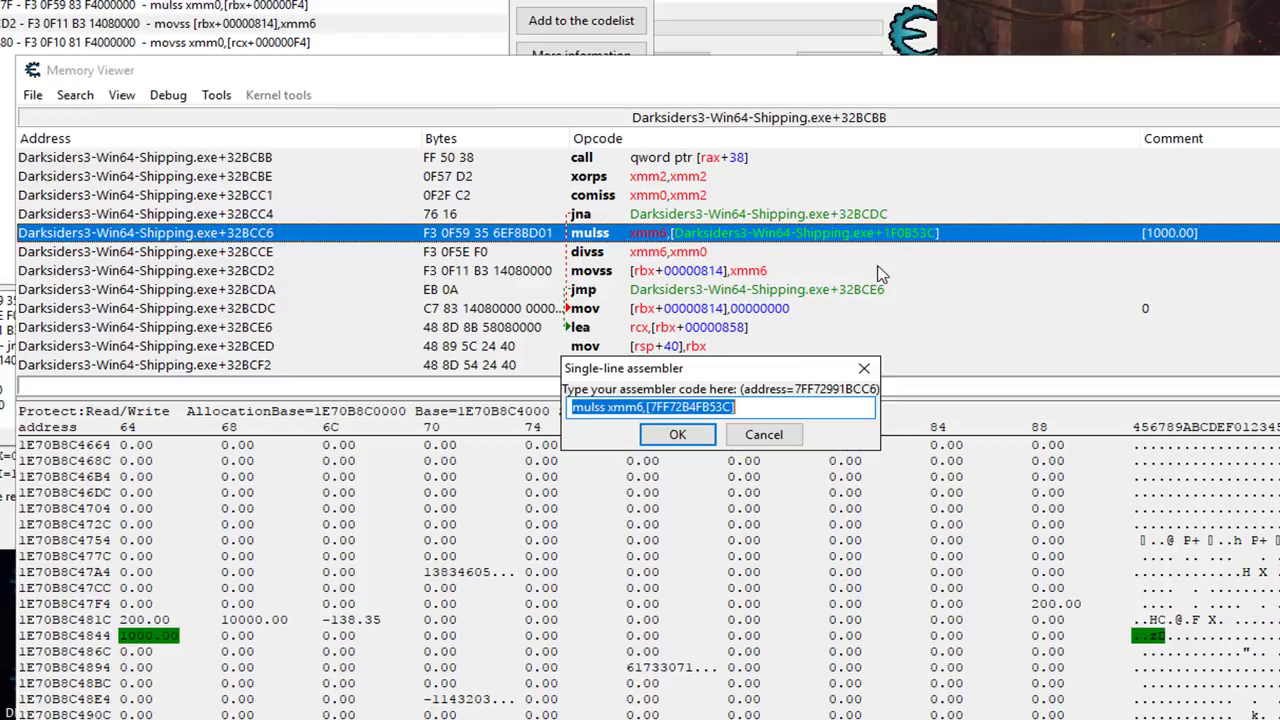
{"action": "left_click", "coordinate": [766, 434]}
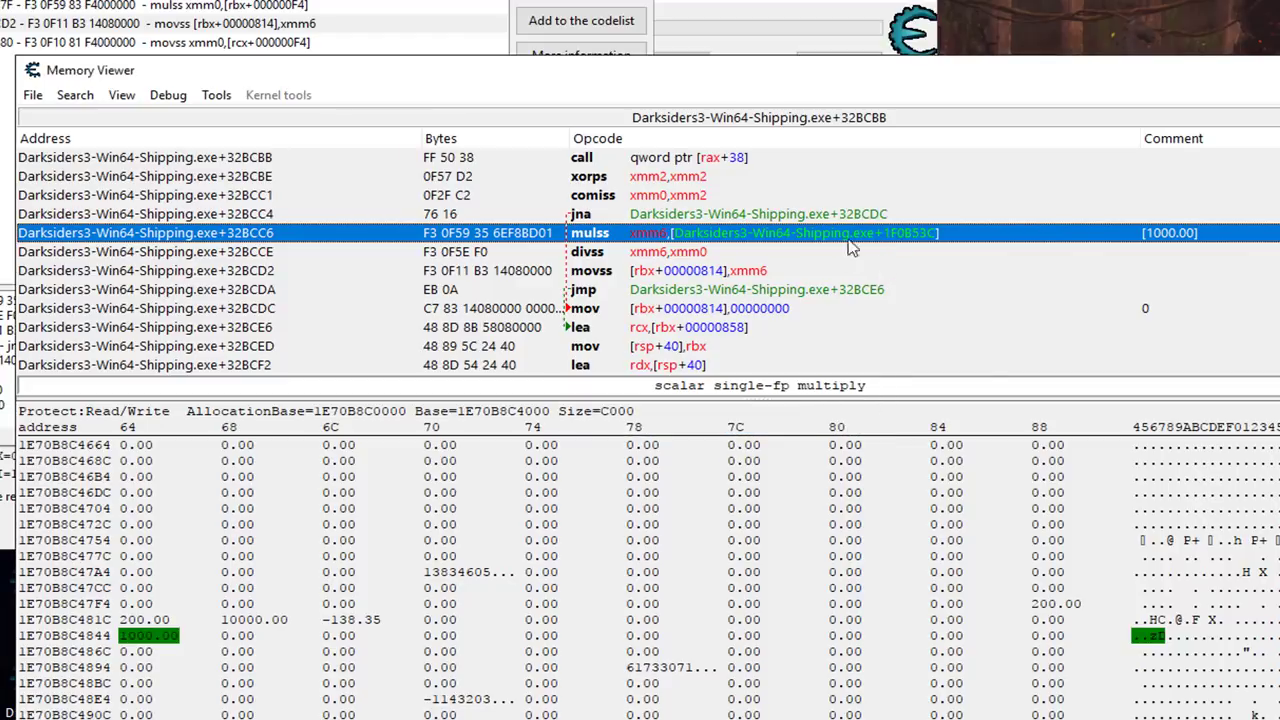
{"action": "left_click", "coordinate": [707, 256]}
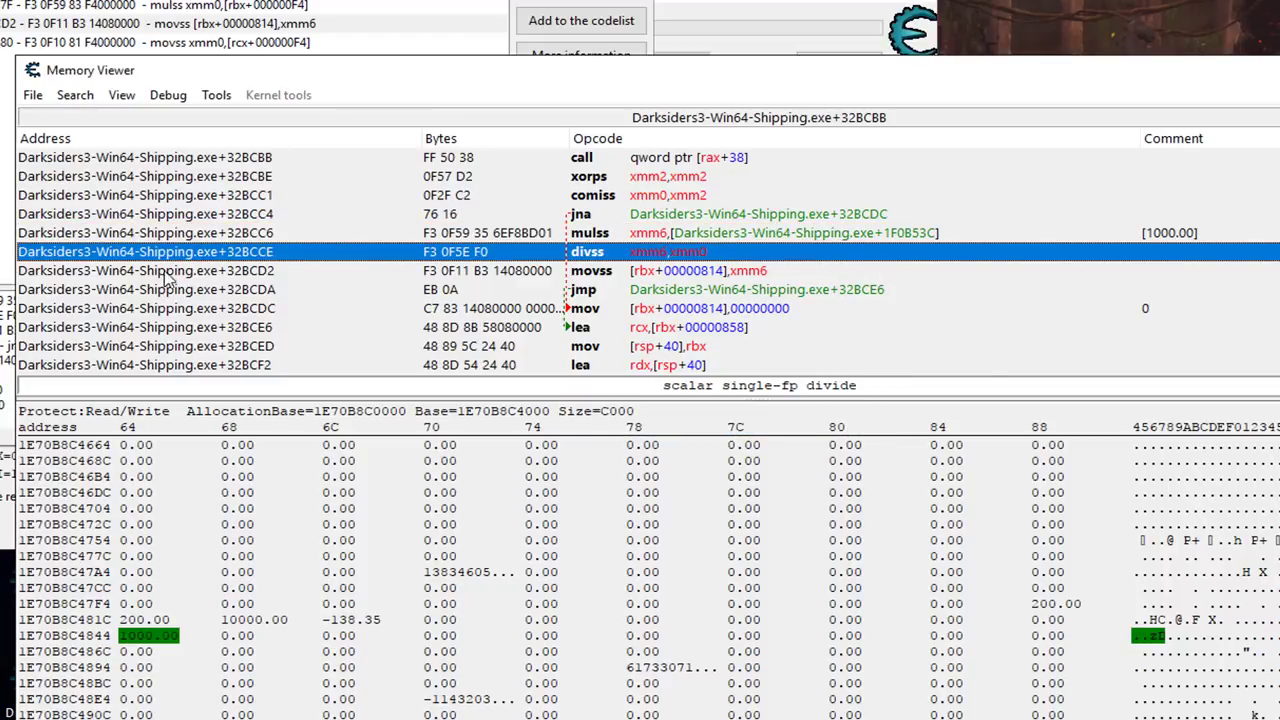
Step: Copy the bytes and opcodes of the mulss xmm6,[Darksiders3-Win64-Shipping.exe+1F0B53C] instruction and paste them into an untitled Notepad document
{"action": "left_click", "coordinate": [830, 237]}
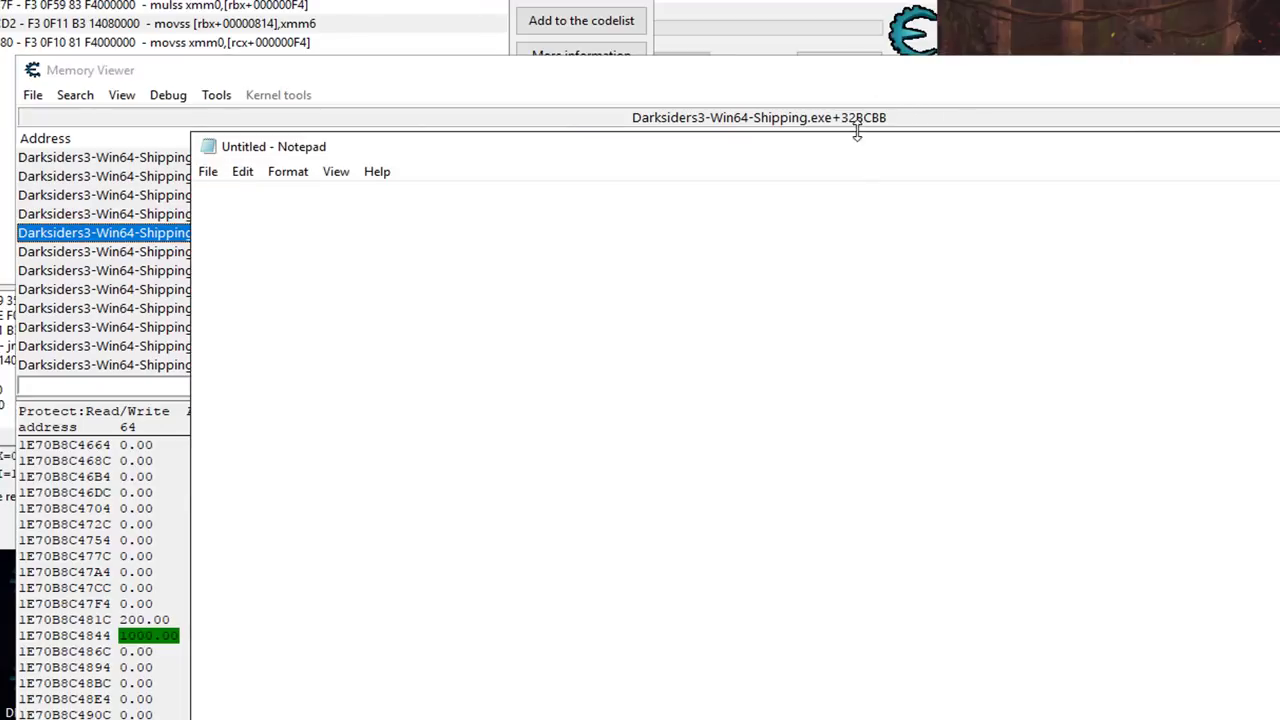
{"action": "left_click_drag", "start_coordinate": [866, 149], "coordinate": [942, 393]}
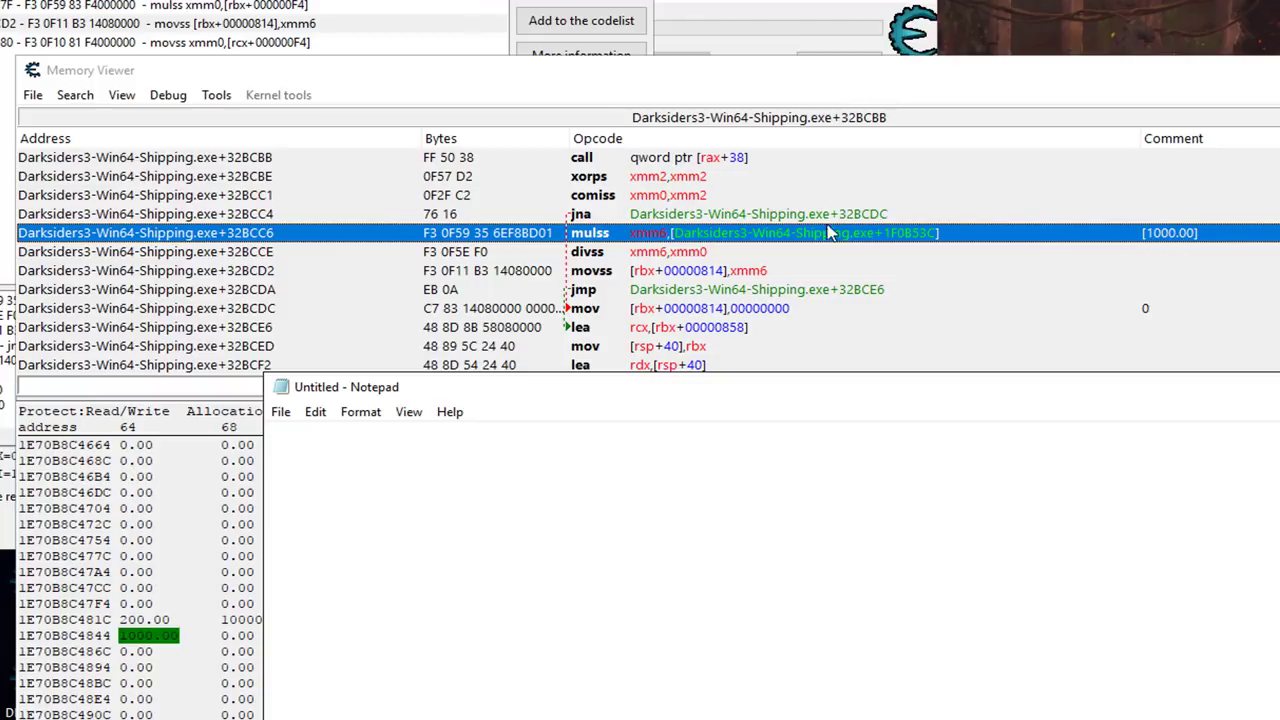
{"action": "left_click", "coordinate": [812, 237]}
{"action": "right_click", "coordinate": [812, 237]}
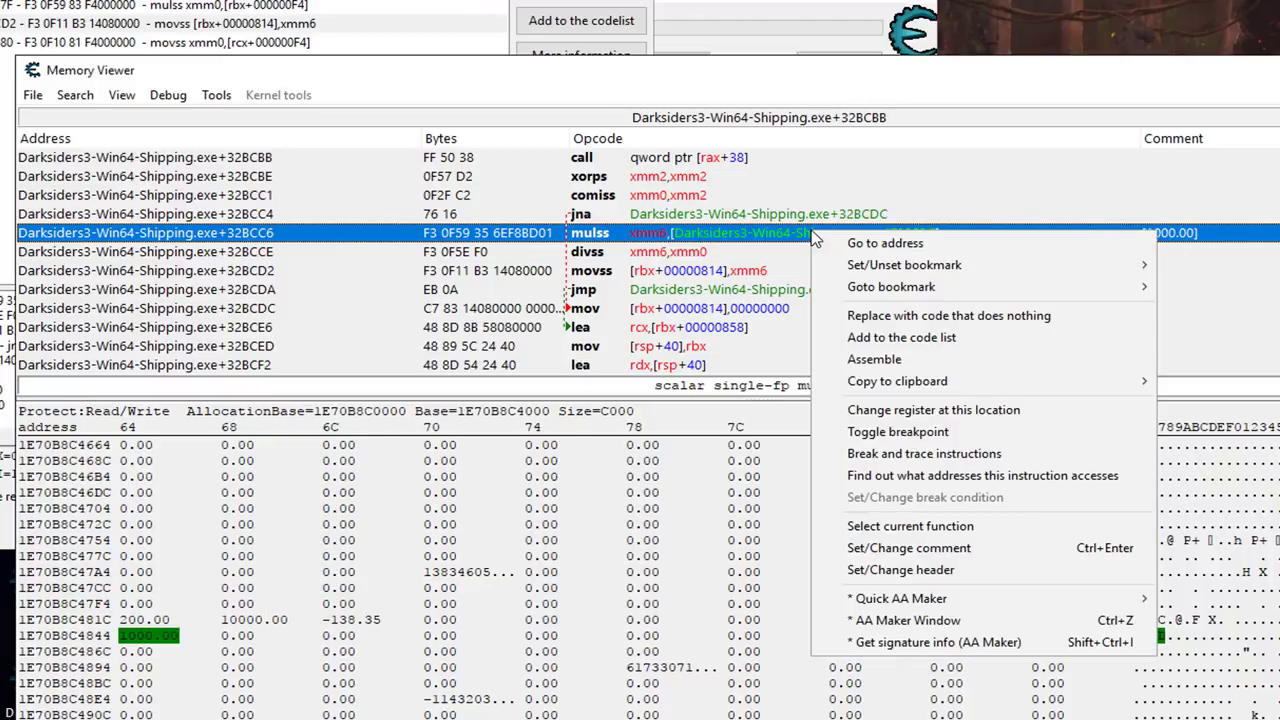
{"action": "mouse_move", "coordinate": [900, 383]}
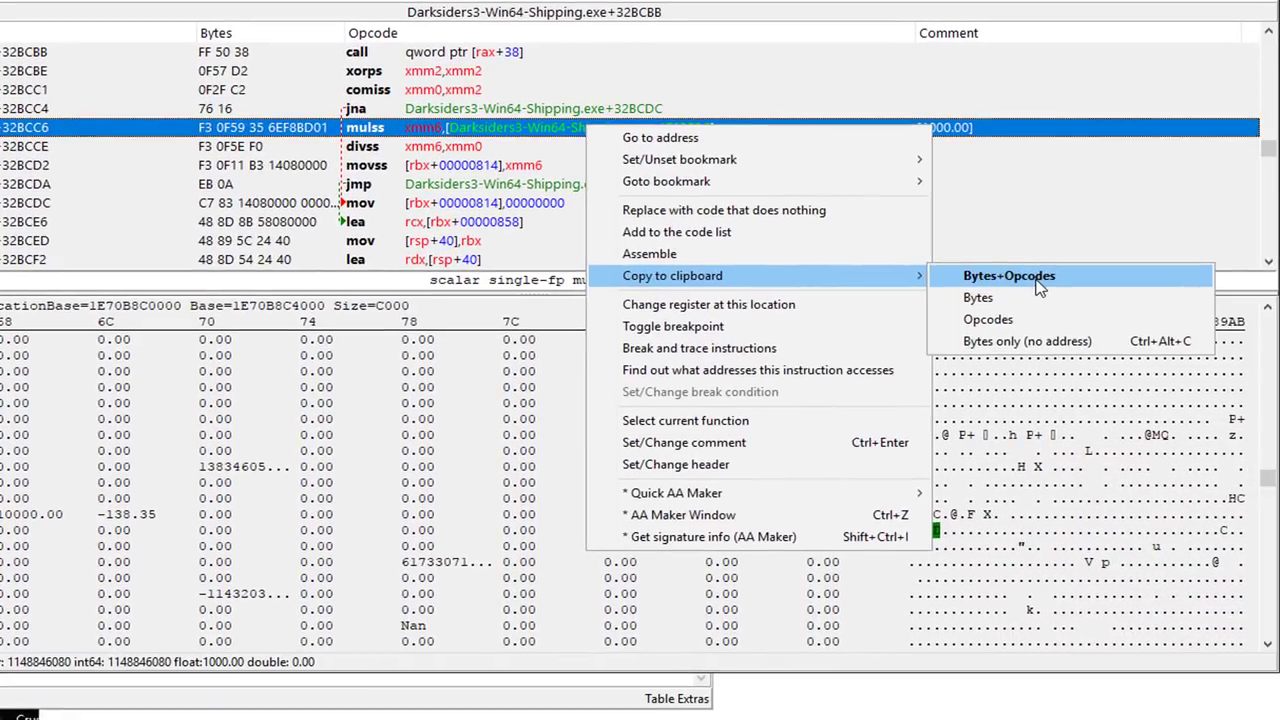
{"action": "left_click", "coordinate": [1115, 325]}
{"action": "key", "text": "alt+Tab"}
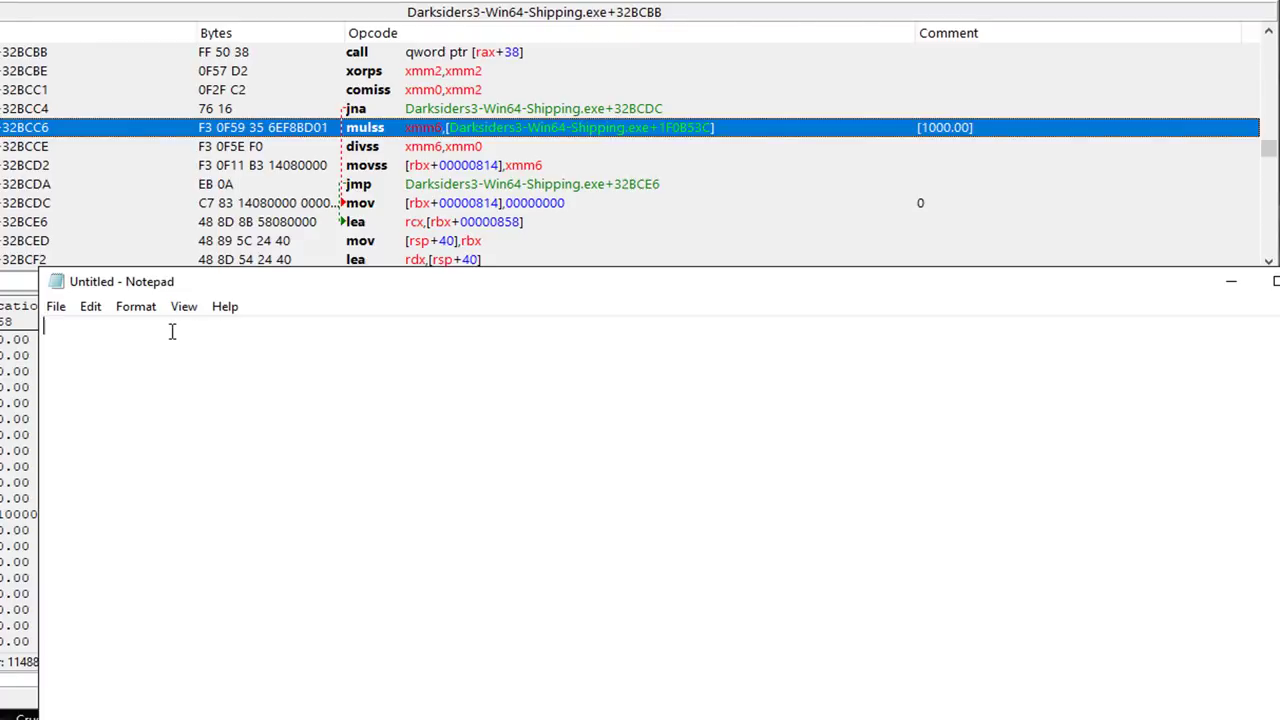
{"action": "type", "text": "Darksiders3-Win64-Shipping.exe+32BCC6 - F3 0F59 35 6EF8BD01   - mulss xmm6,[Darksiders3-Win64-Shipping.exe+1F0B53C] { [1000.00] }"}
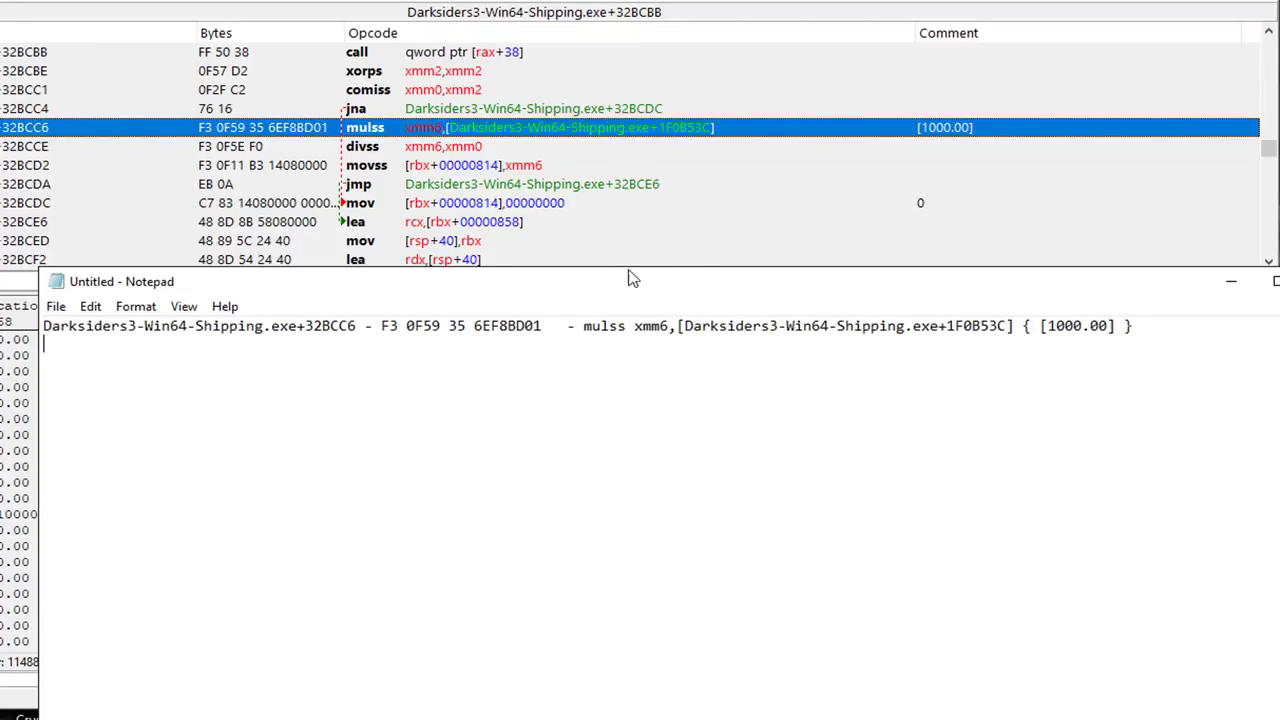
Step: Copy only the address Darksiders3-Win64-Shipping.exe+1F0B53C from the pasted instruction and put the Notepad window away
{"action": "left_click_drag", "start_coordinate": [632, 276], "coordinate": [421, 123]}
{"action": "left_click_drag", "start_coordinate": [0, 173], "coordinate": [25, 173]}
{"action": "left_click_drag", "start_coordinate": [152, 200], "coordinate": [311, 214]}
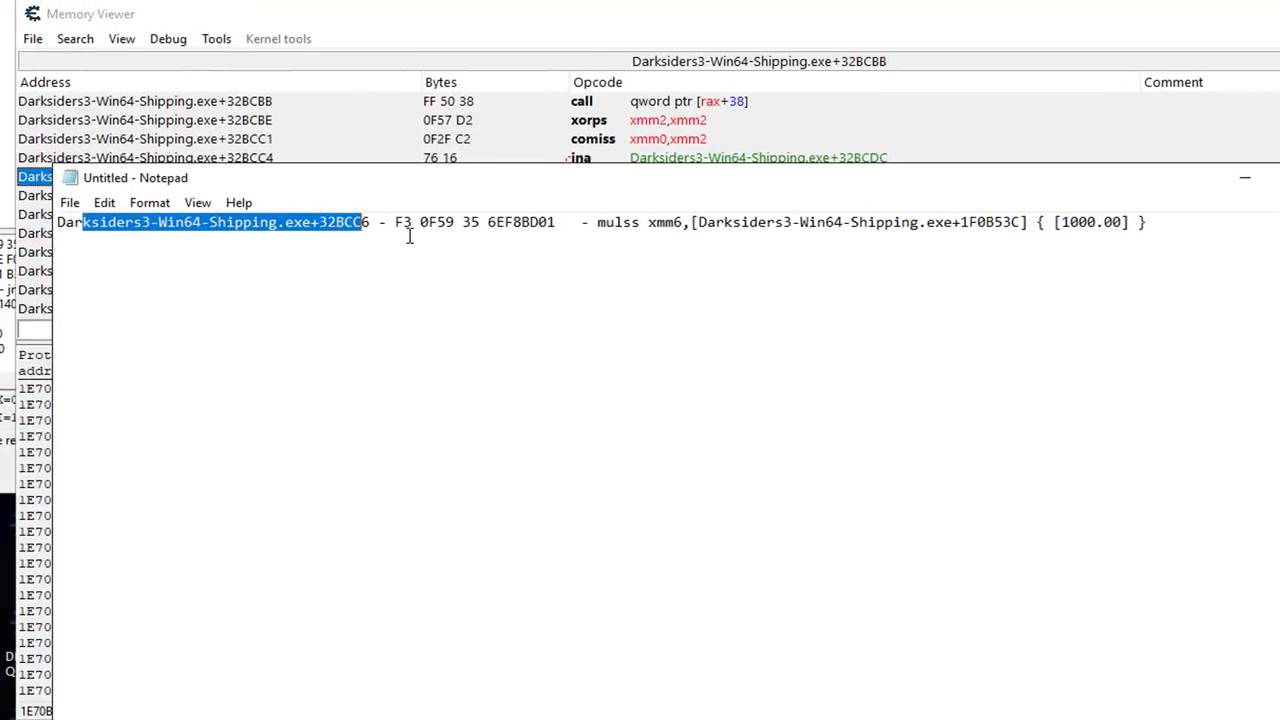
{"action": "left_click_drag", "start_coordinate": [395, 222], "coordinate": [911, 239]}
{"action": "left_click_drag", "start_coordinate": [1034, 230], "coordinate": [1150, 222]}
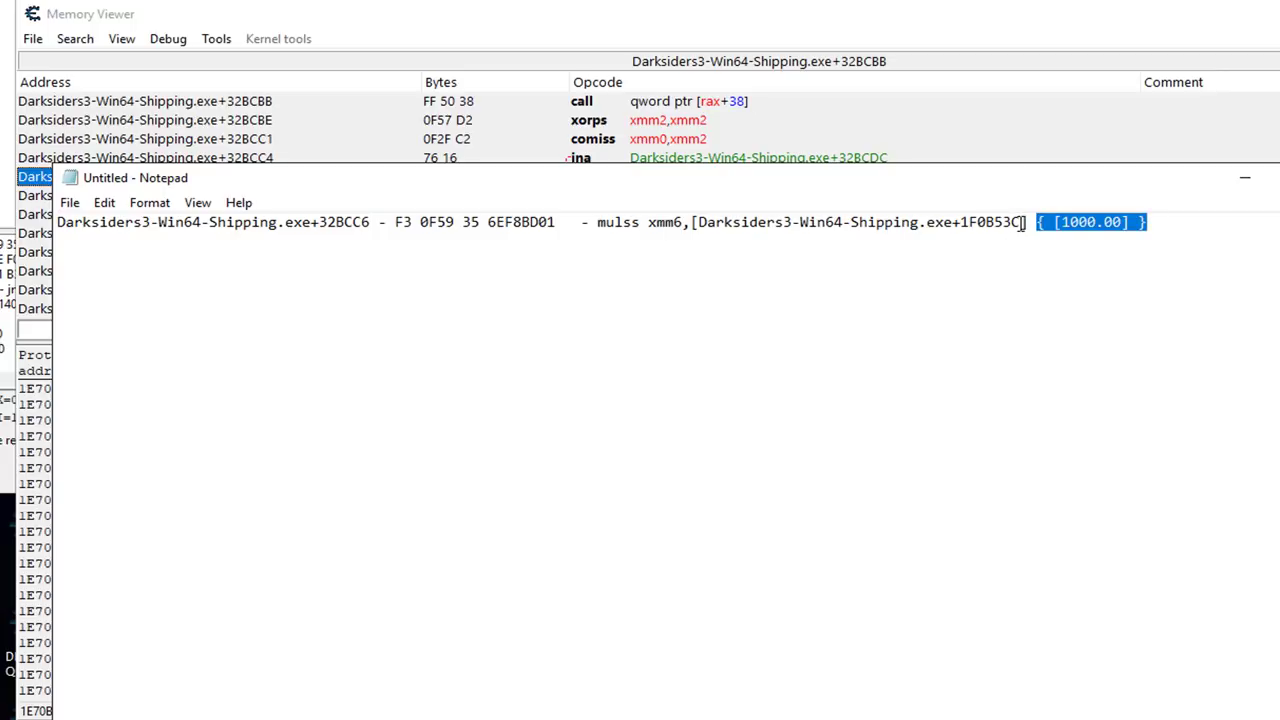
{"action": "left_click_drag", "start_coordinate": [1022, 222], "coordinate": [703, 228]}
{"action": "right_click", "coordinate": [849, 226]}
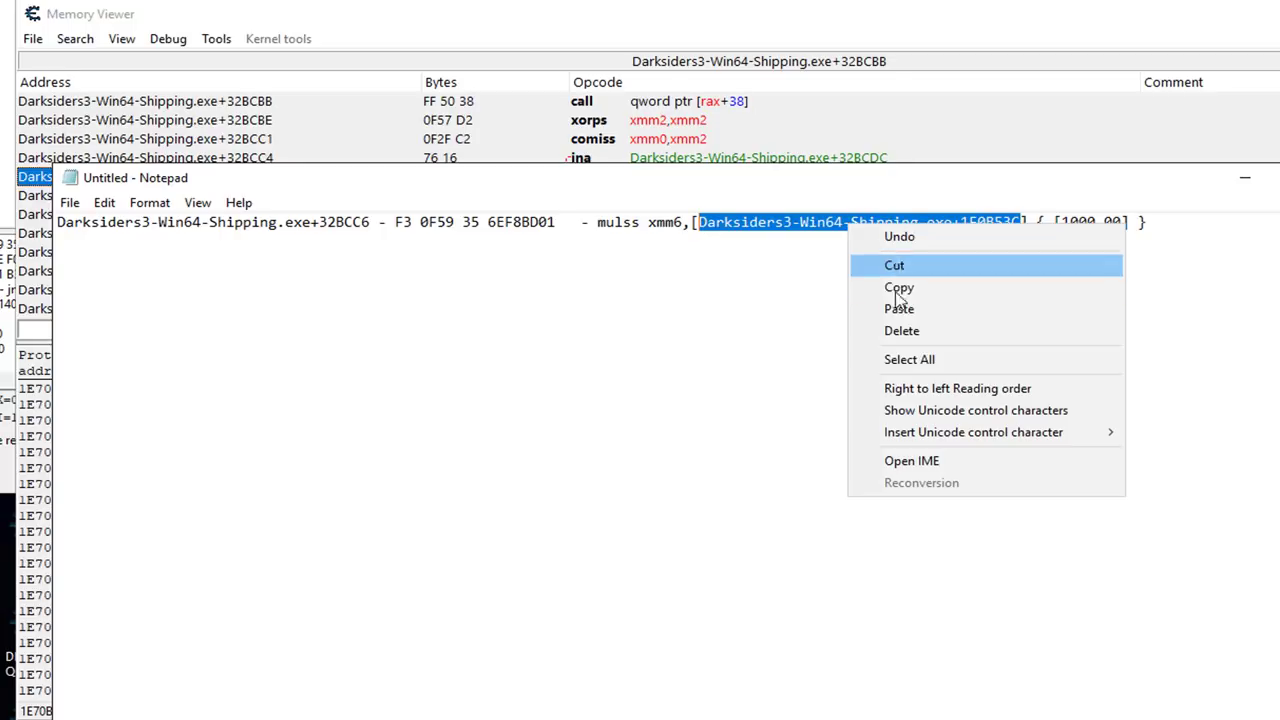
{"action": "left_click", "coordinate": [900, 287]}
{"action": "left_click", "coordinate": [1245, 185]}
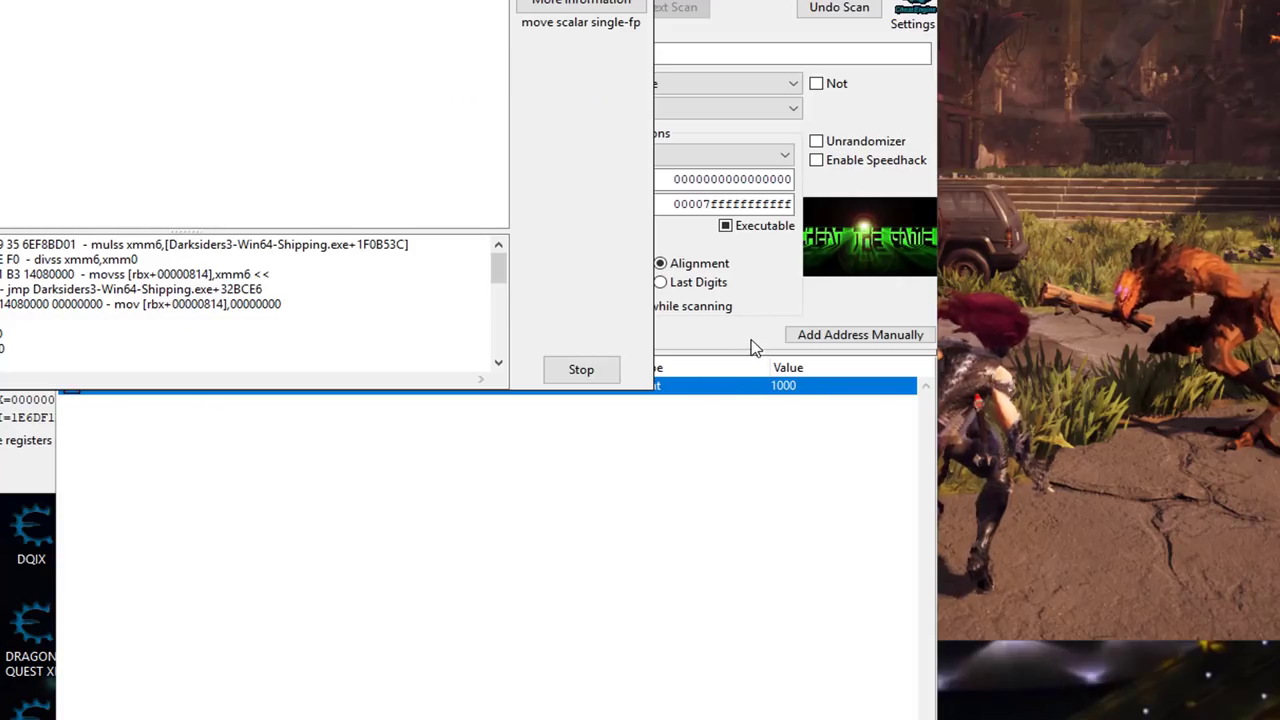
Step: In Cheat Engine's main window, add the copied address Darksiders3-Win64-Shipping.exe+1F0B53C to the address list as a Float
{"action": "left_click", "coordinate": [755, 347]}
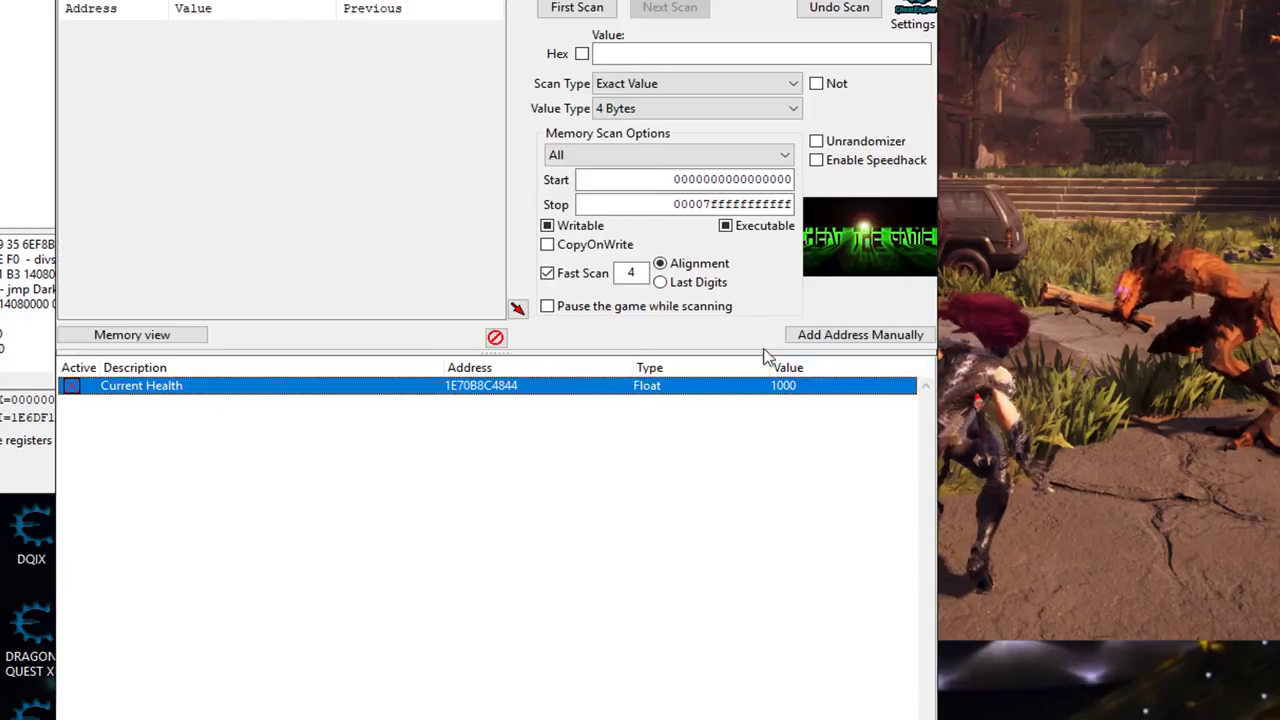
{"action": "left_click", "coordinate": [578, 462]}
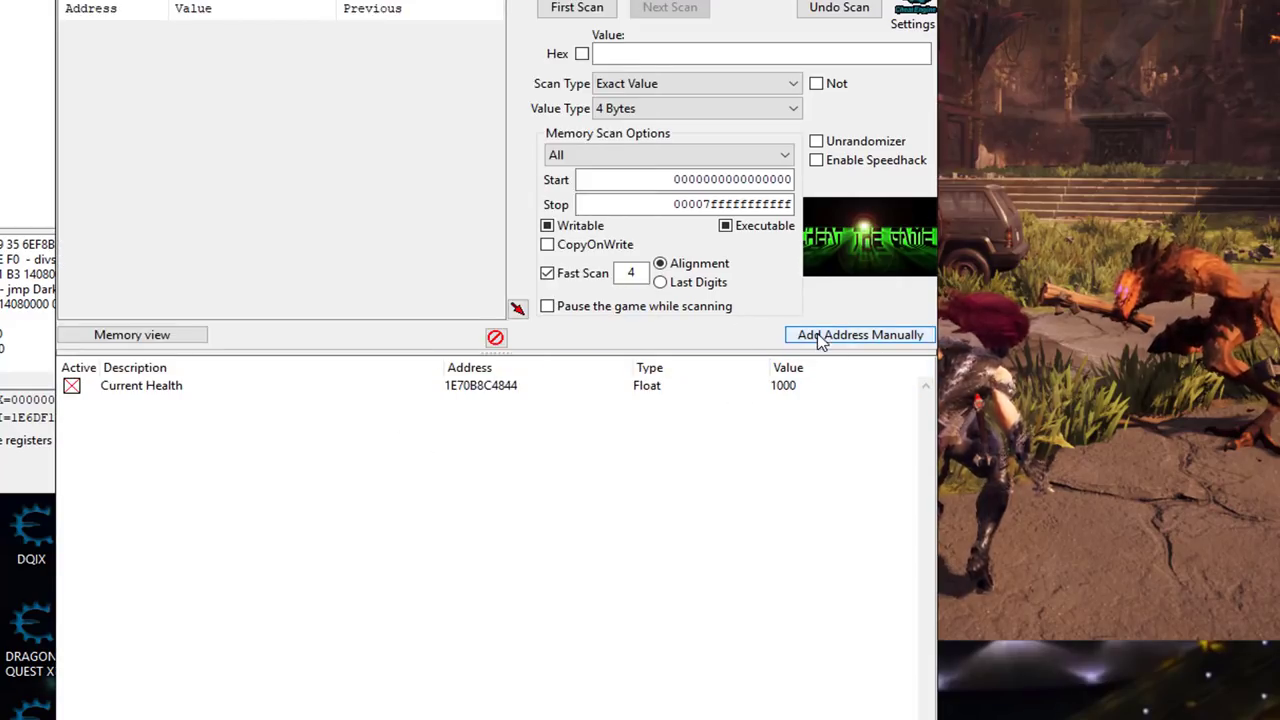
{"action": "left_click", "coordinate": [895, 335]}
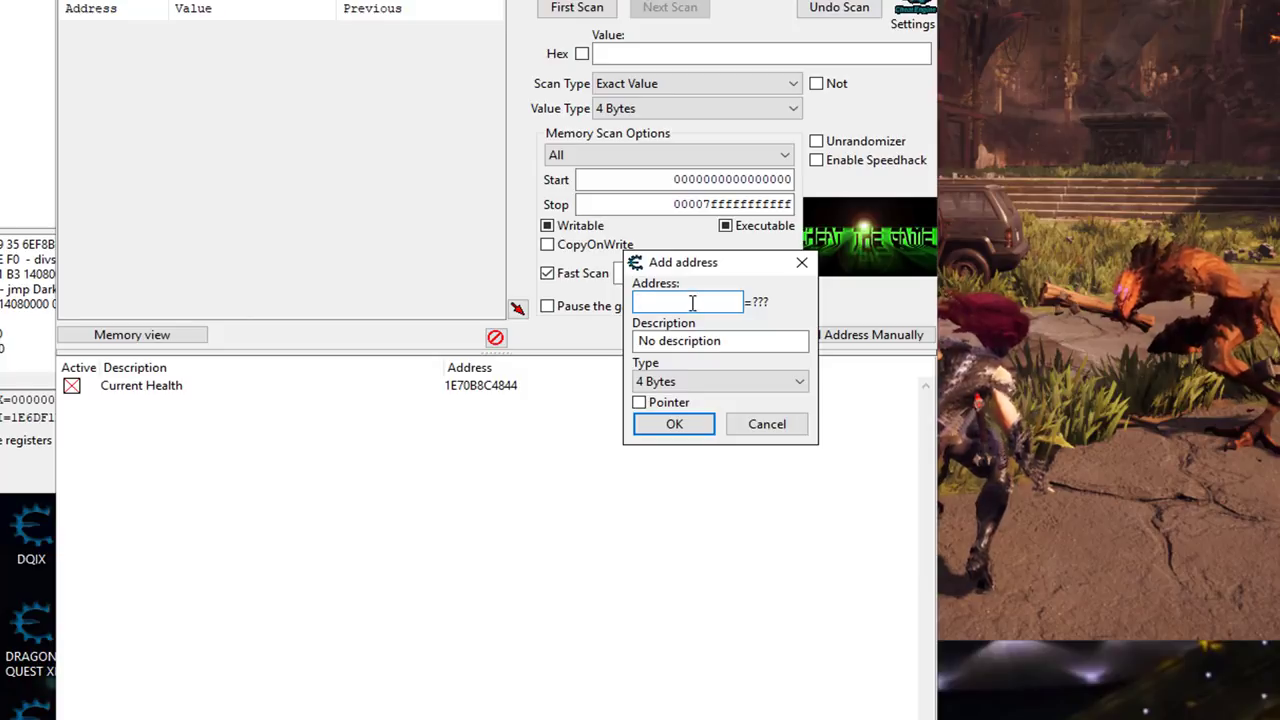
{"action": "key", "text": "ctrl+v"}
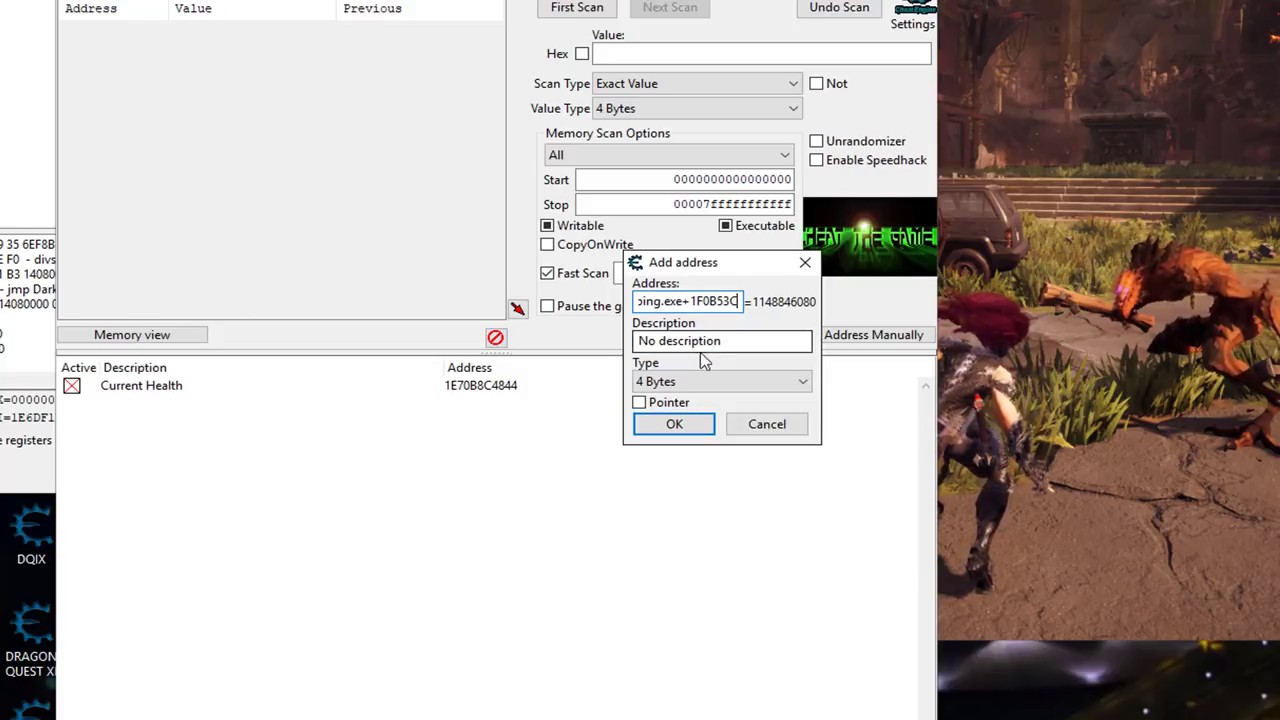
{"action": "left_click", "coordinate": [690, 382]}
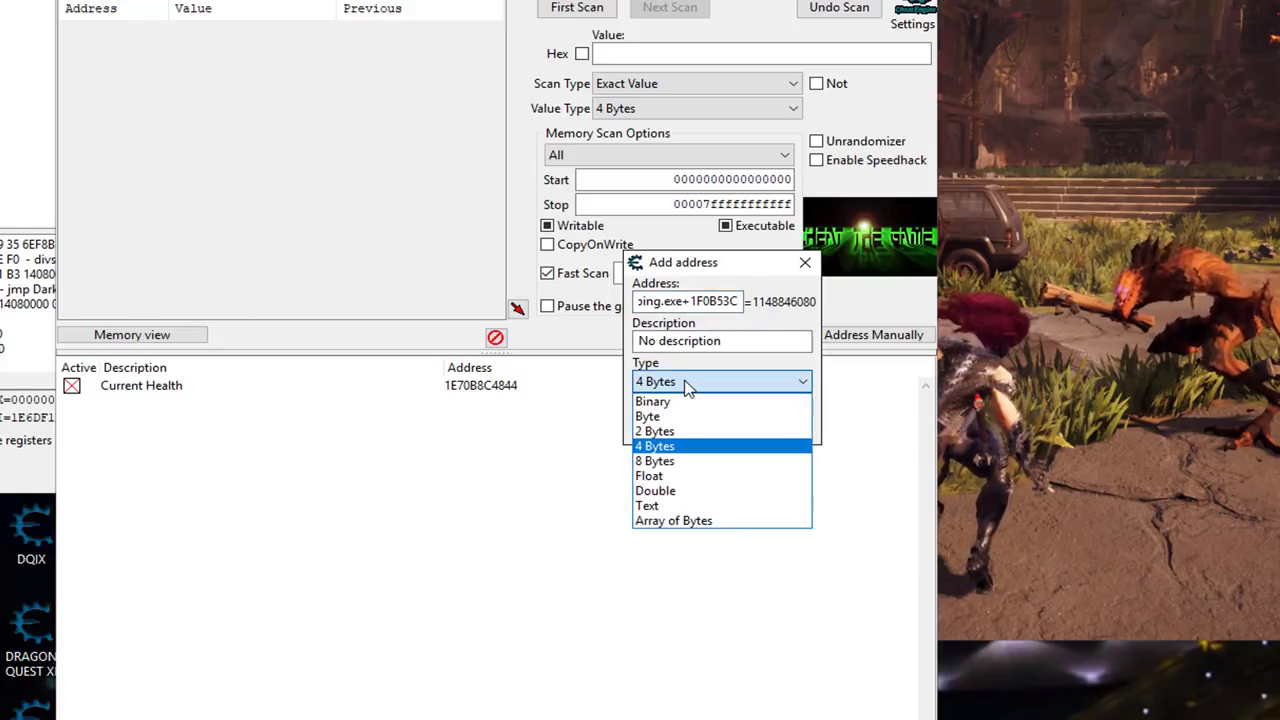
{"action": "left_click", "coordinate": [651, 477]}
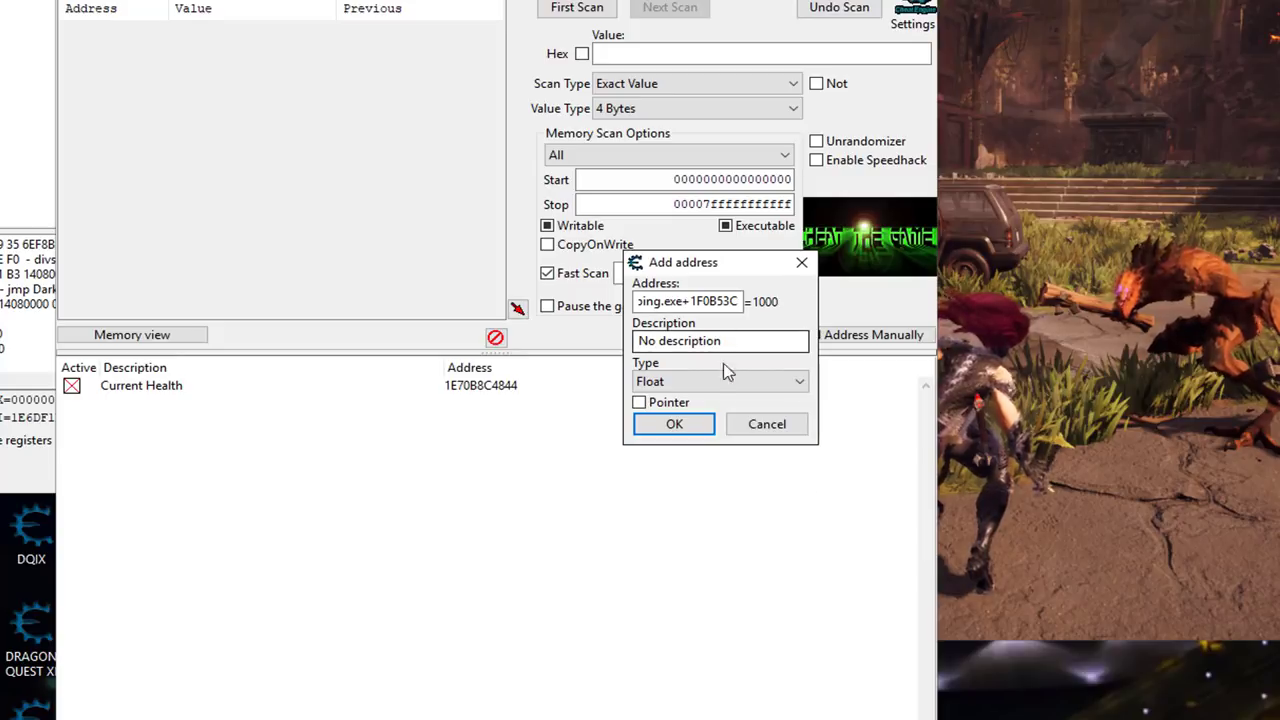
{"action": "left_click", "coordinate": [688, 424]}
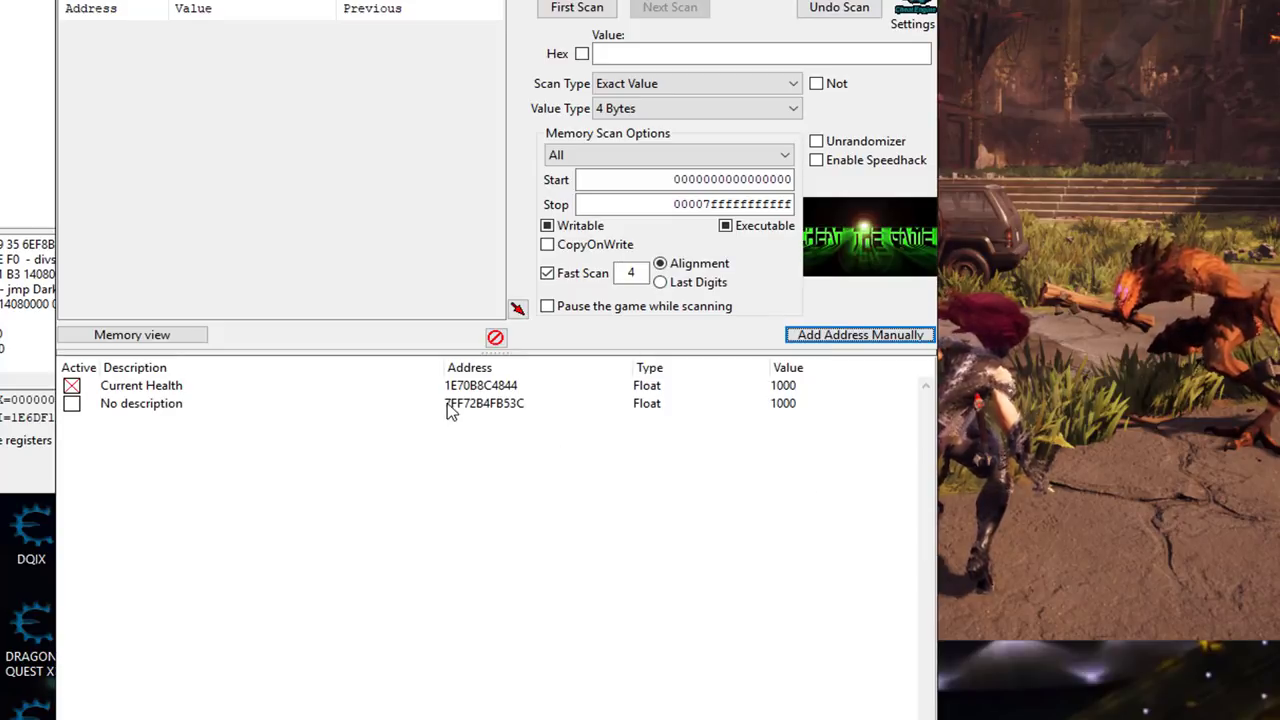
Step: Compare the address of the Current Health entry with that of the newly added entry in the address list
{"action": "left_click", "coordinate": [497, 390]}
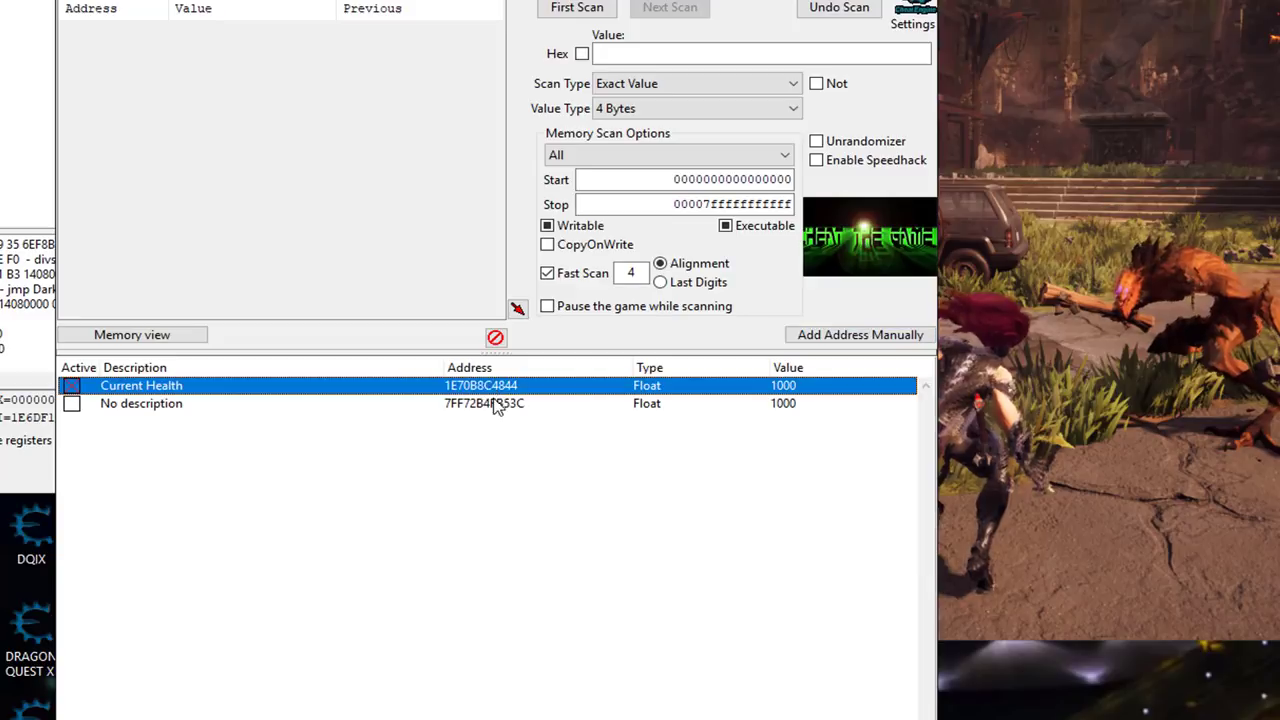
{"action": "left_click", "coordinate": [490, 403]}
{"action": "left_click", "coordinate": [489, 388]}
{"action": "left_click", "coordinate": [484, 405]}
{"action": "left_click", "coordinate": [489, 388]}
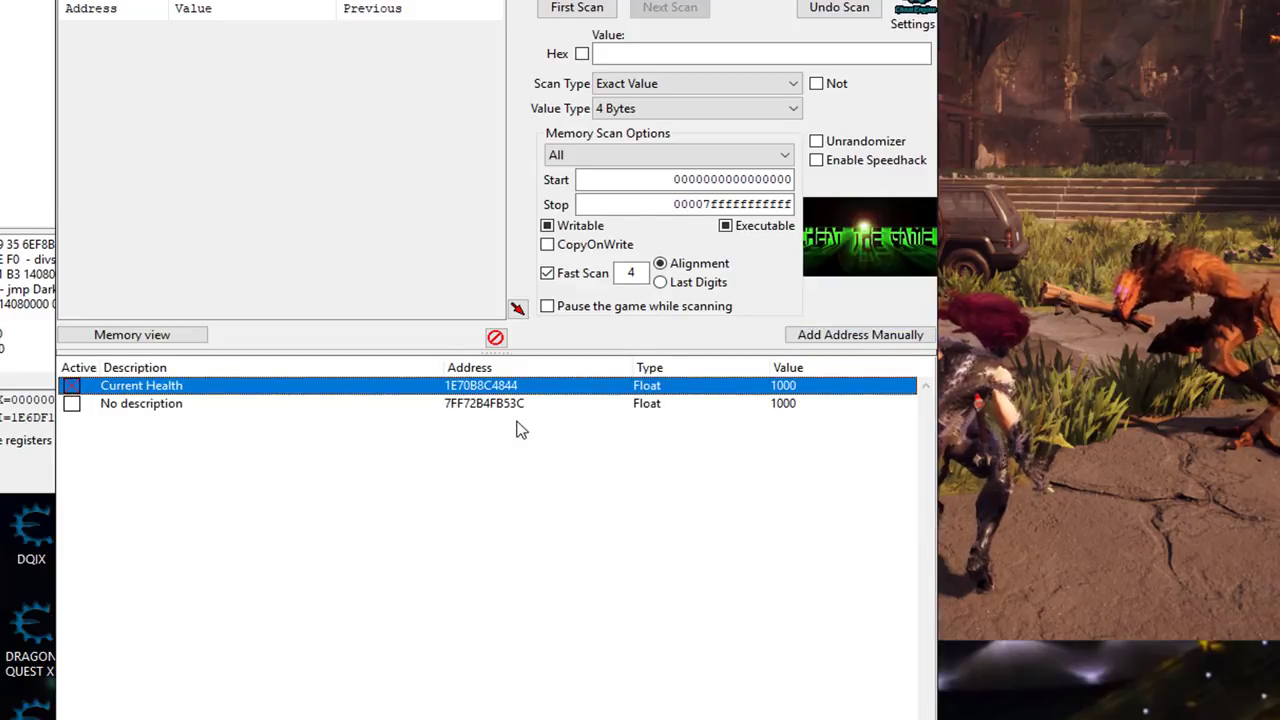
{"action": "left_click", "coordinate": [530, 406]}
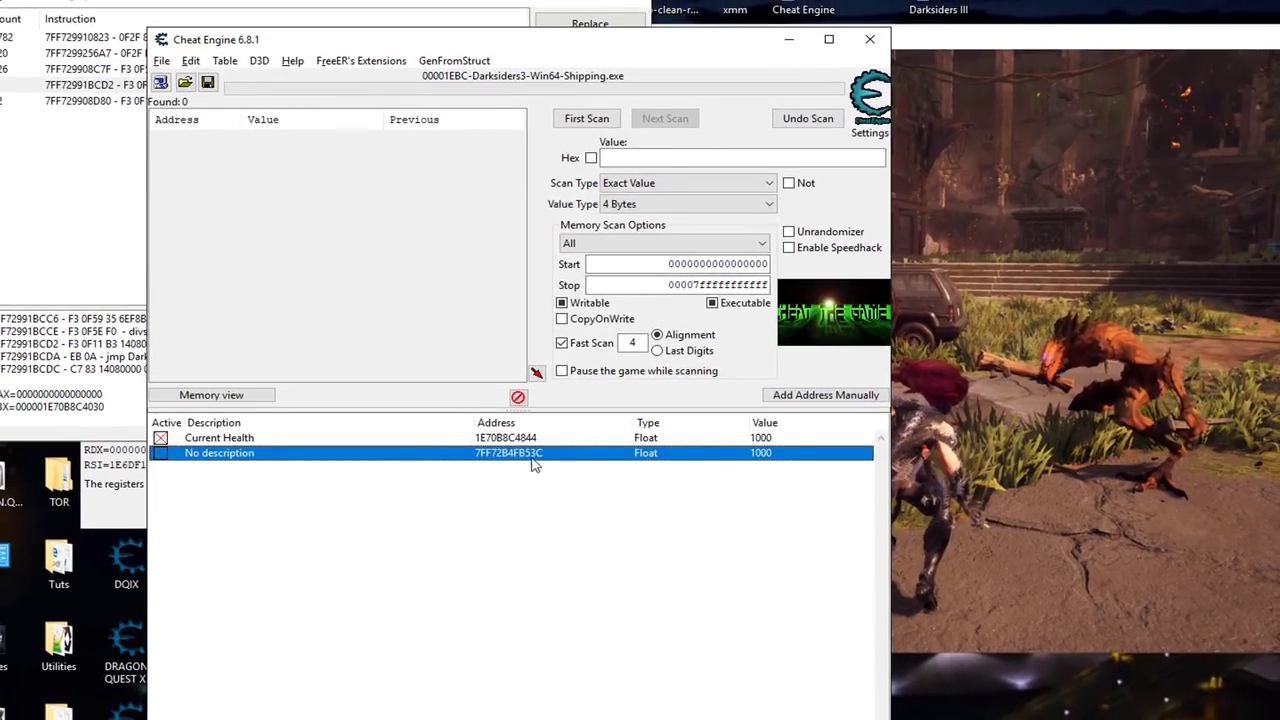
{"action": "right_click", "coordinate": [520, 428]}
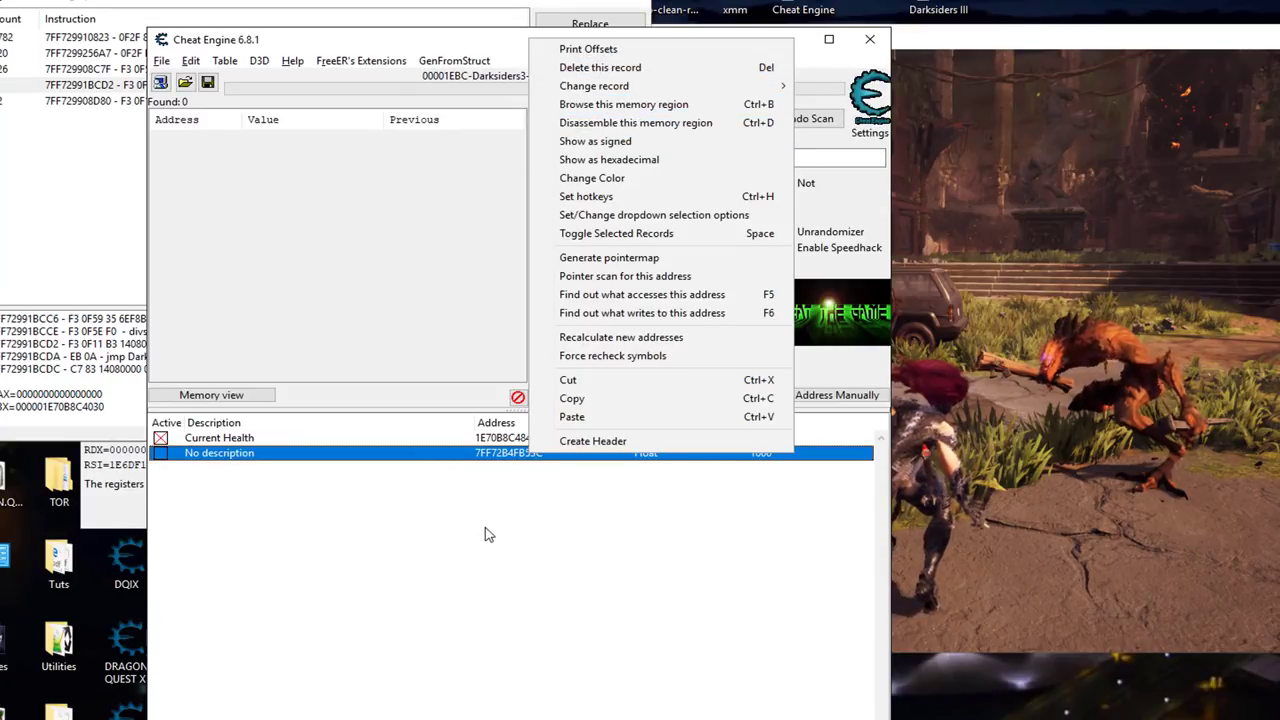
{"action": "left_click", "coordinate": [488, 500]}
{"action": "left_click", "coordinate": [597, 463]}
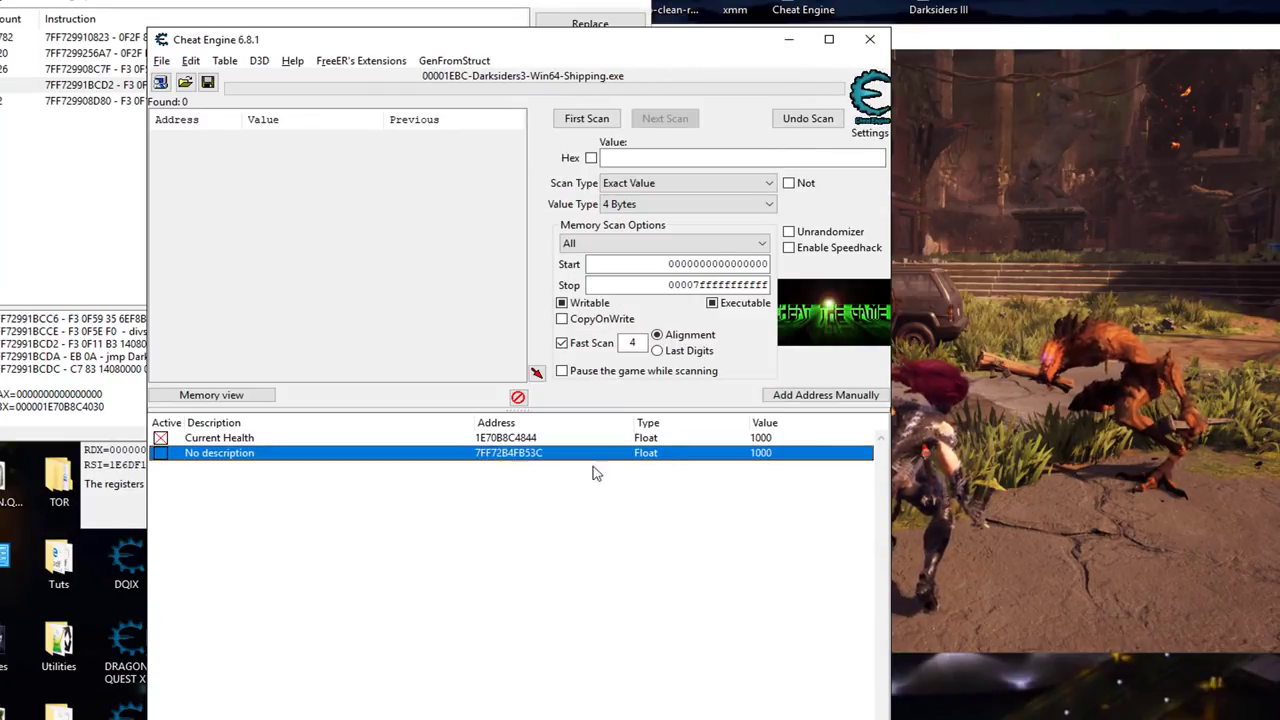
Step: Change the description of the newly added address entry to Health Cap
{"action": "double_click", "coordinate": [518, 457]}
{"action": "left_click_drag", "start_coordinate": [709, 367], "coordinate": [560, 390]}
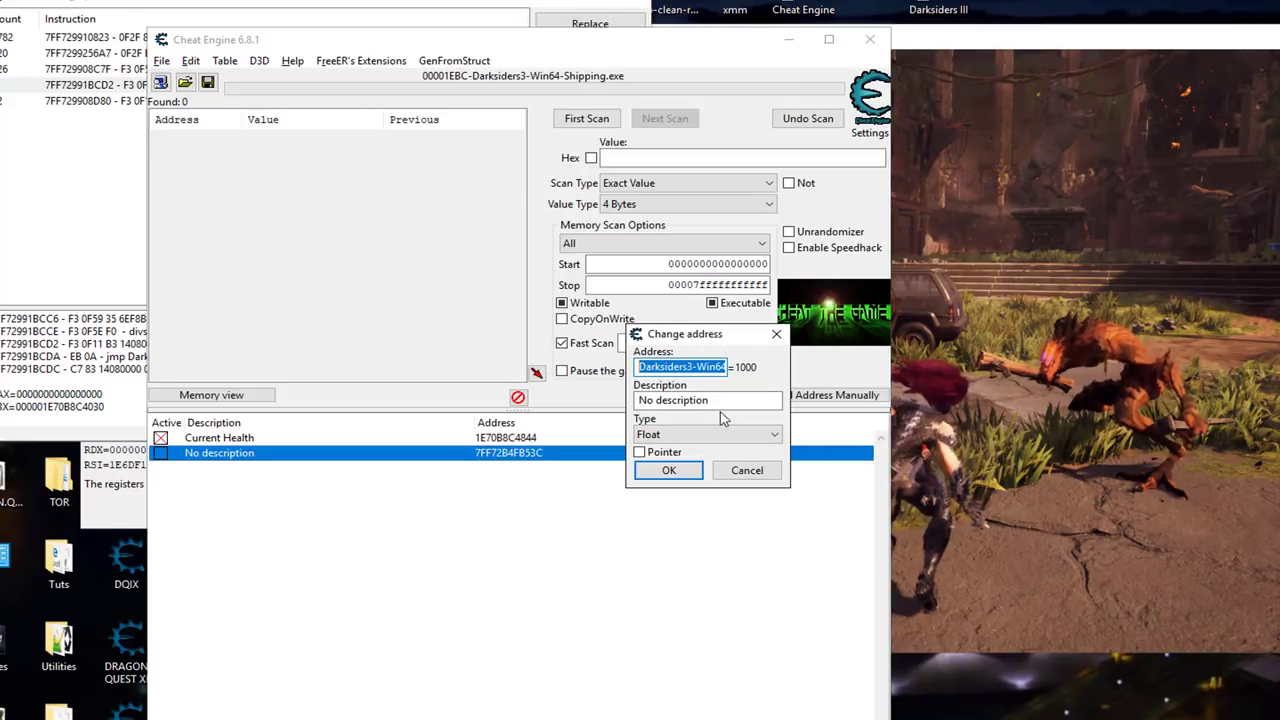
{"action": "key", "text": "Tab"}
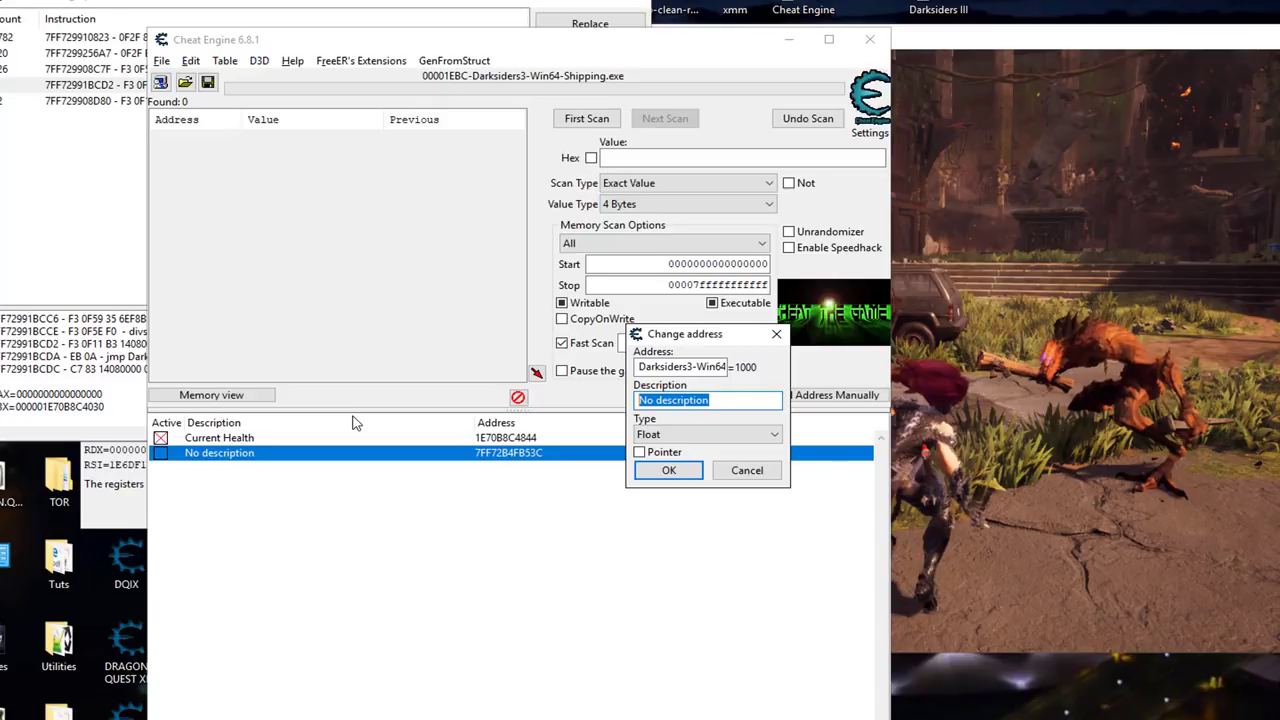
{"action": "type", "text": "Health Cap"}
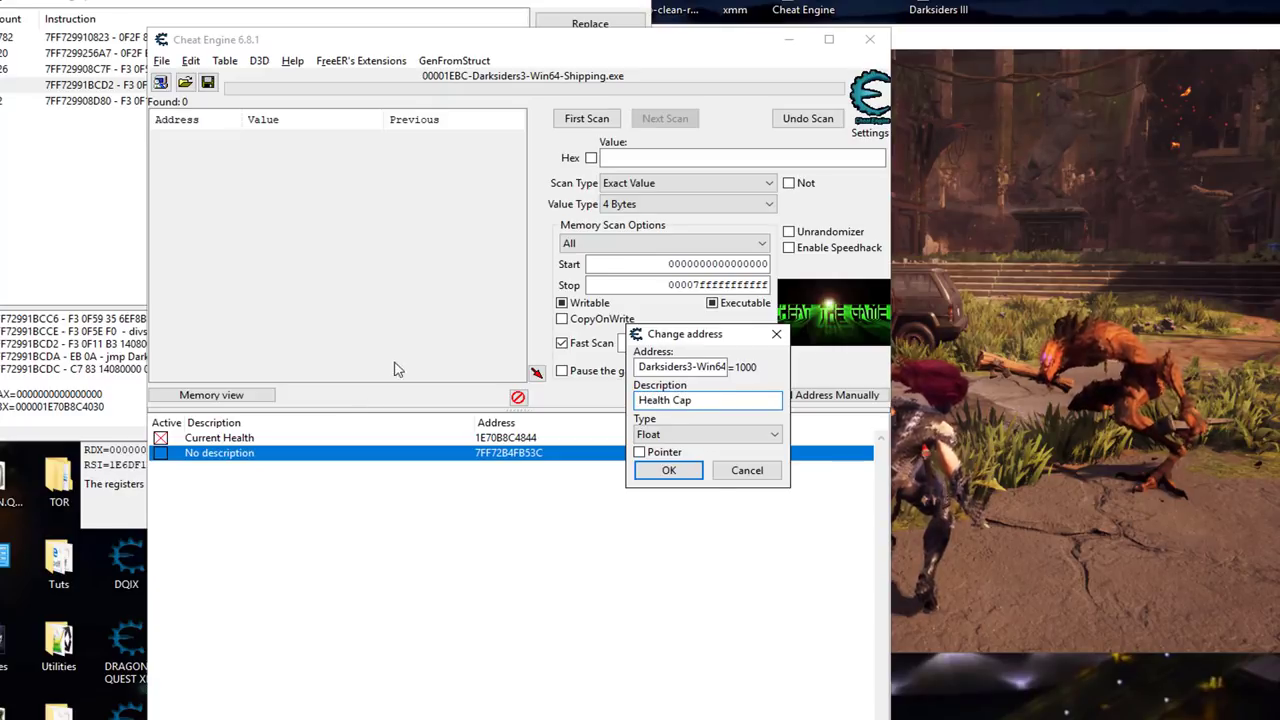
{"action": "left_click", "coordinate": [672, 471]}
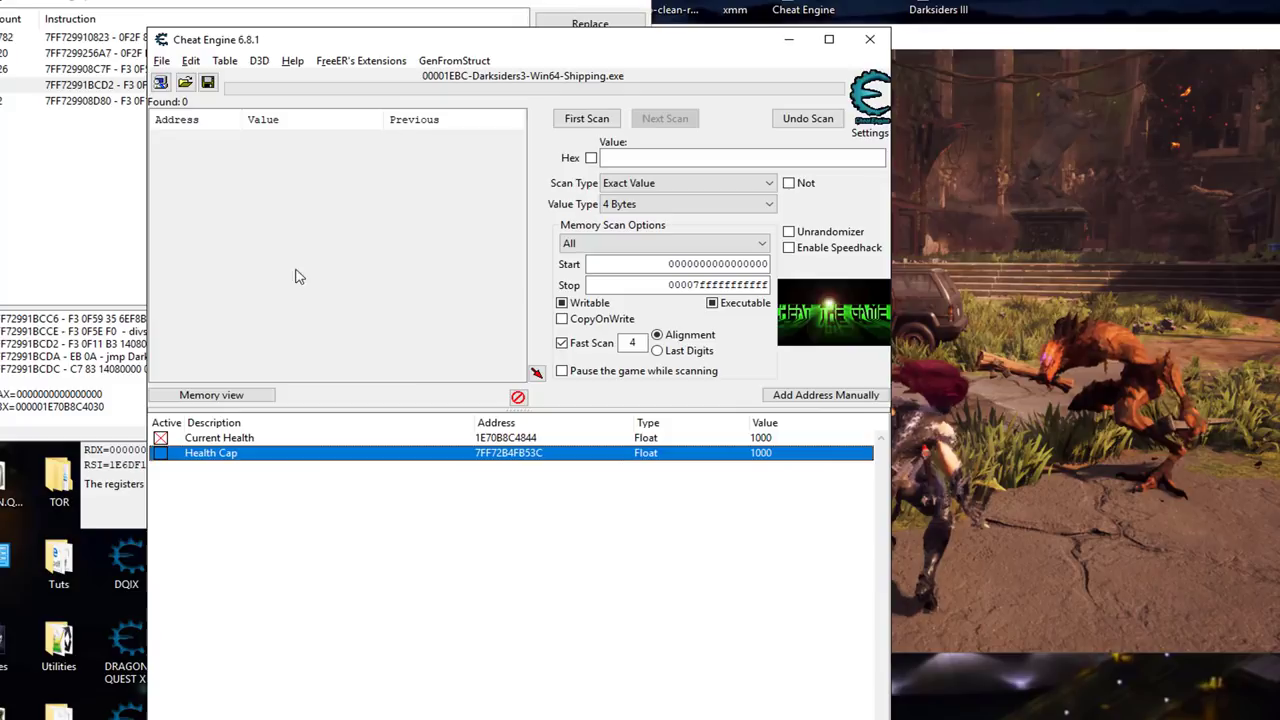
Step: Save the cheat table as Darksiders3-Win64-Shipping in the My Cheat Tables folder
{"action": "left_click", "coordinate": [162, 61]}
{"action": "left_click", "coordinate": [204, 179]}
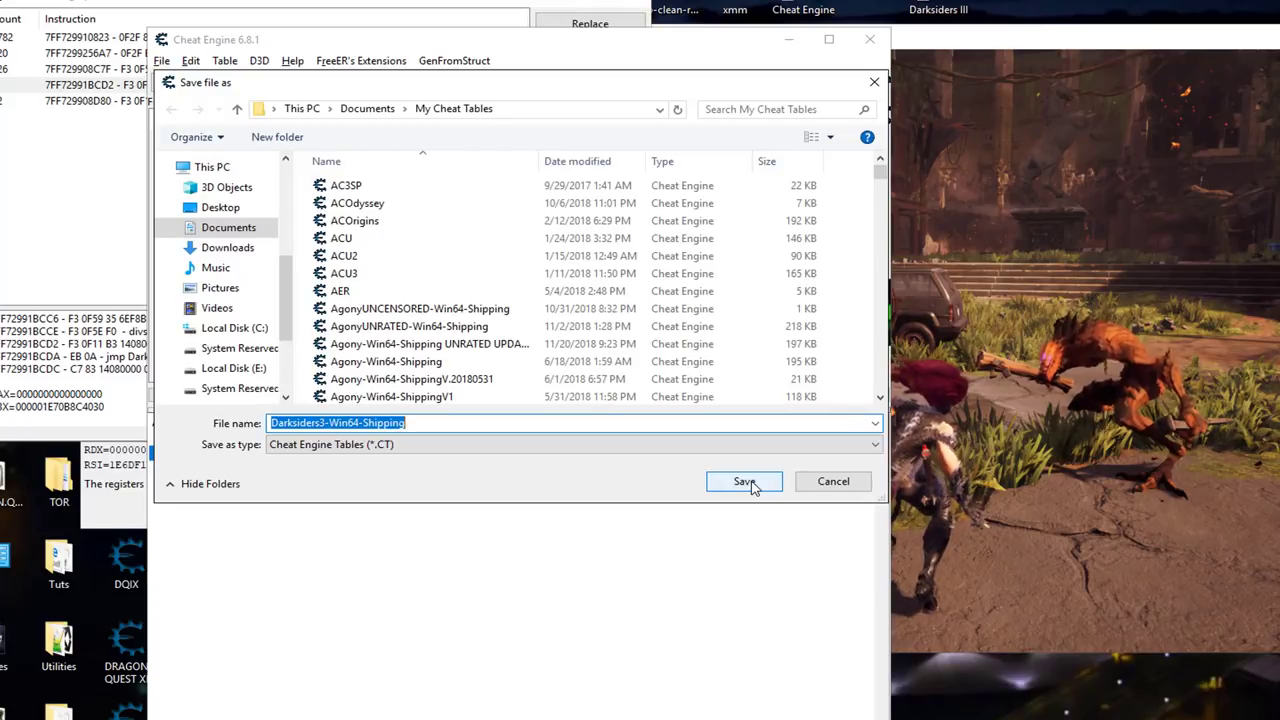
{"action": "left_click", "coordinate": [745, 482]}
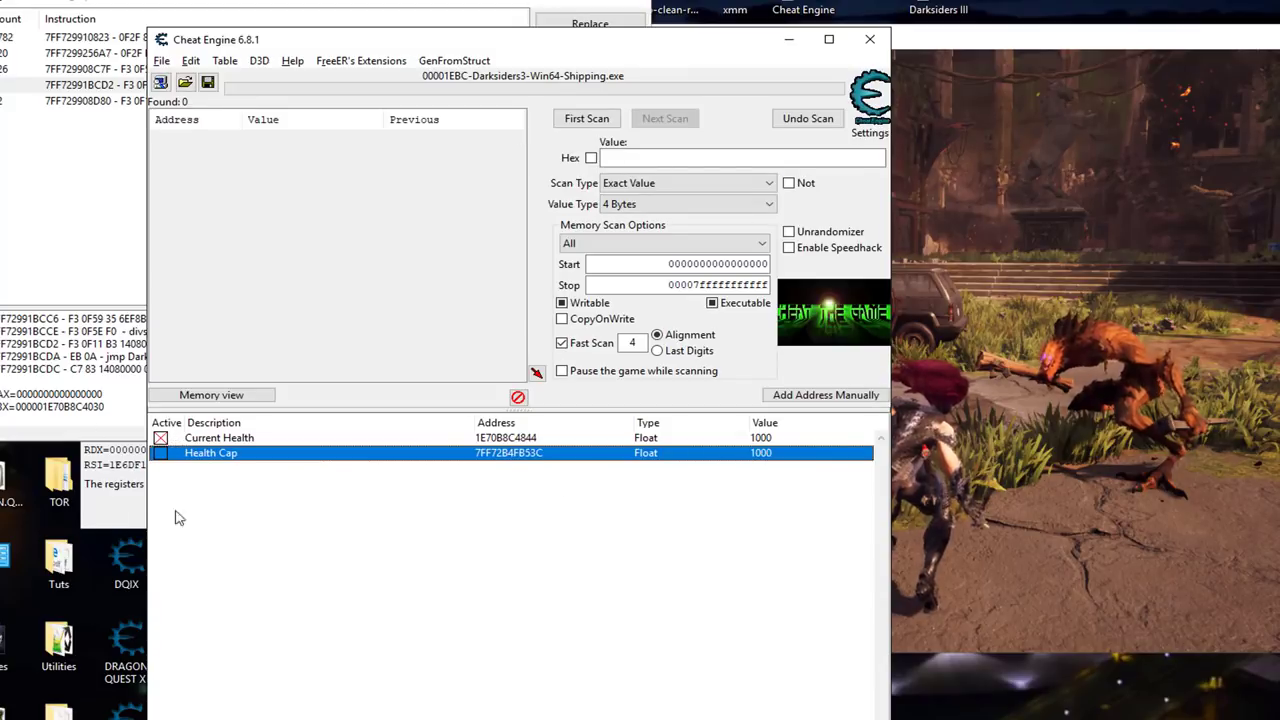
Step: Unfreeze the Current Health entry and set its value to 750
{"action": "left_click", "coordinate": [160, 438]}
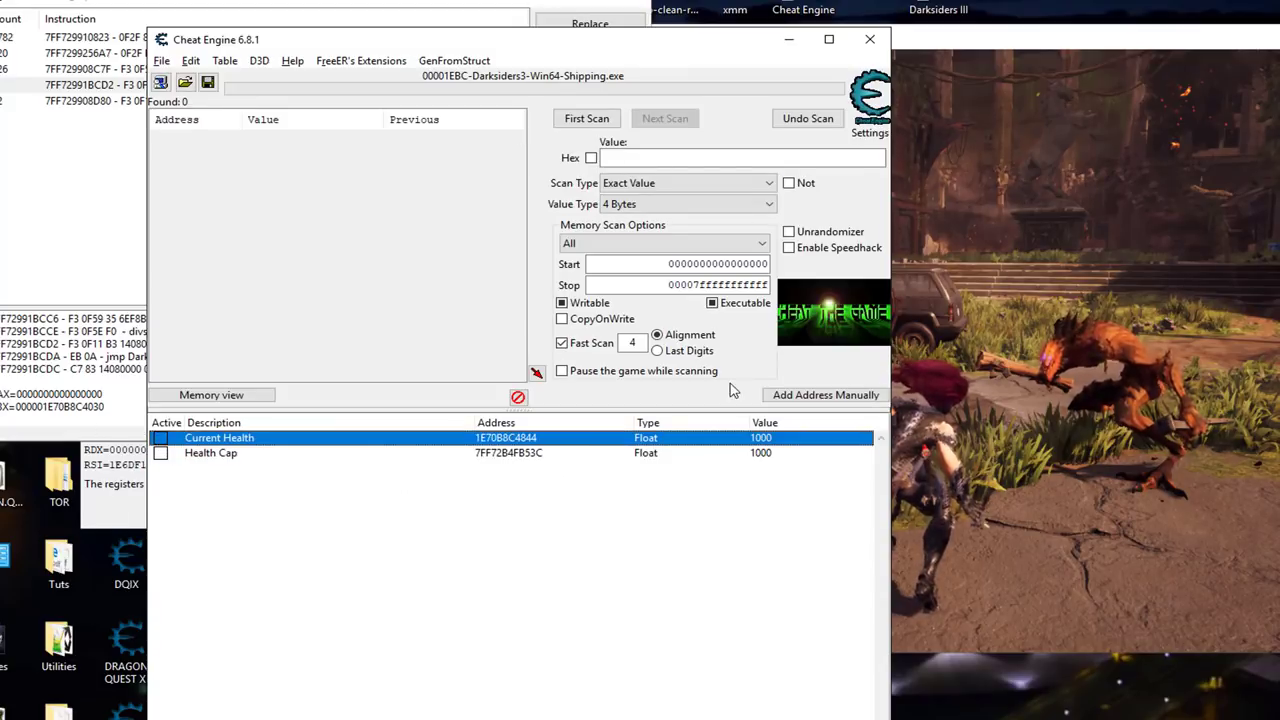
{"action": "double_click", "coordinate": [760, 441]}
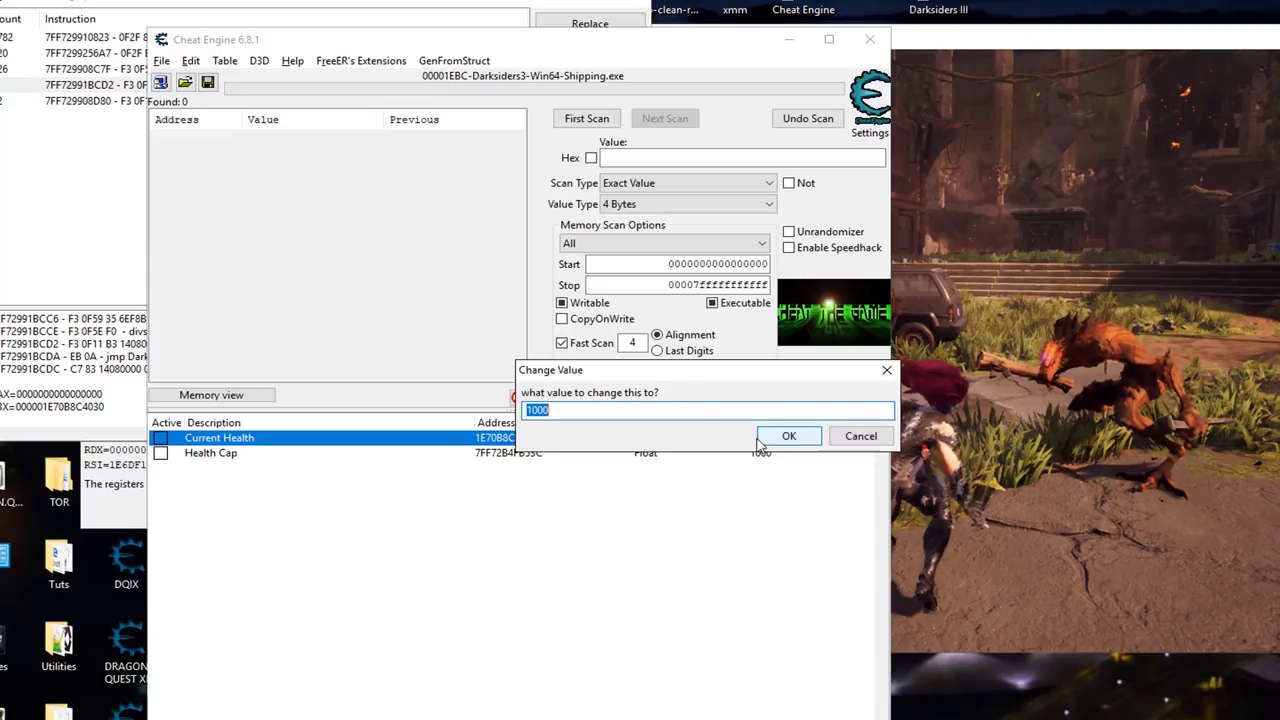
{"action": "type", "text": "750"}
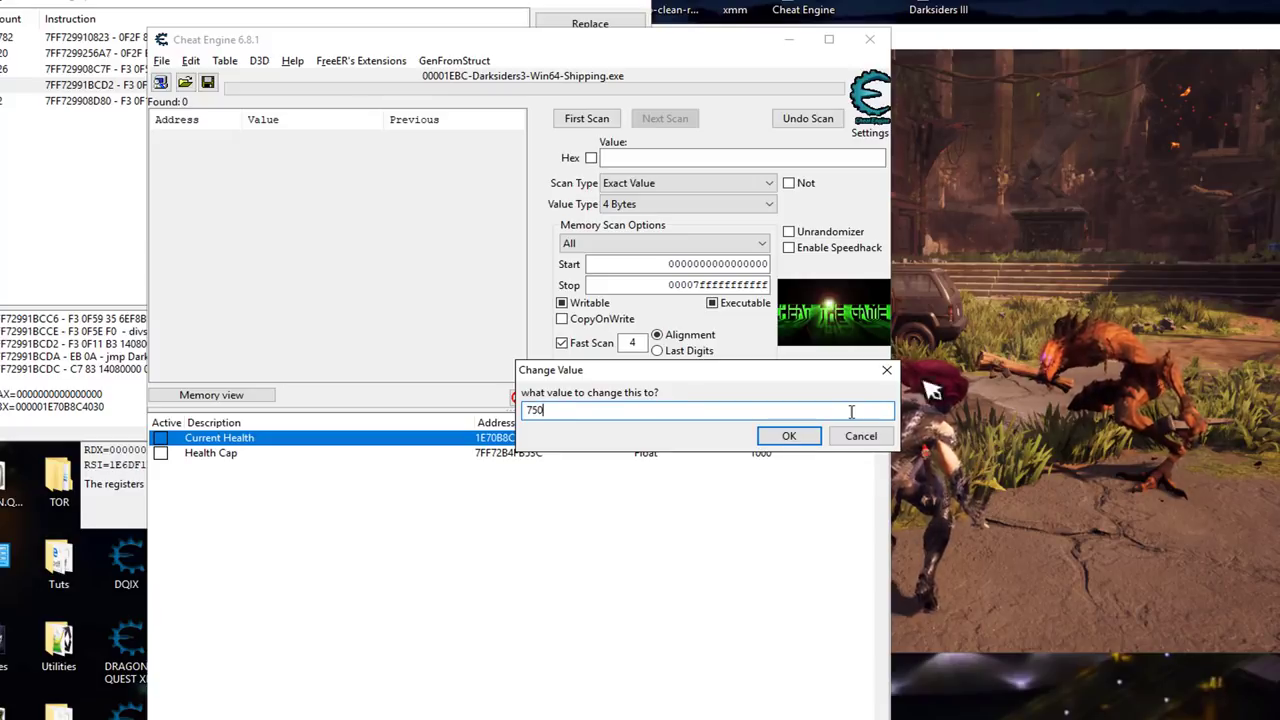
{"action": "left_click", "coordinate": [805, 439]}
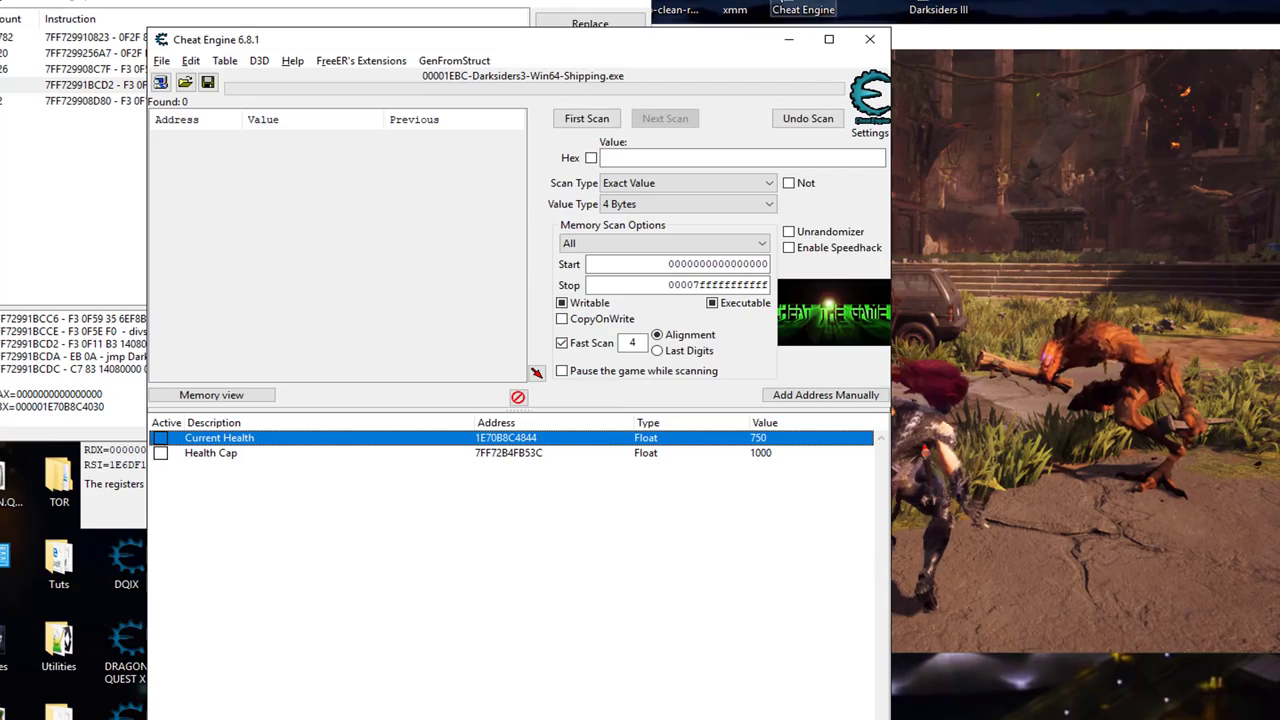
Step: Move Cheat Engine aside, take enemy damage in the Darksiders III game window, and return to Cheat Engine to check the health values
{"action": "left_click_drag", "start_coordinate": [688, 46], "coordinate": [555, 47]}
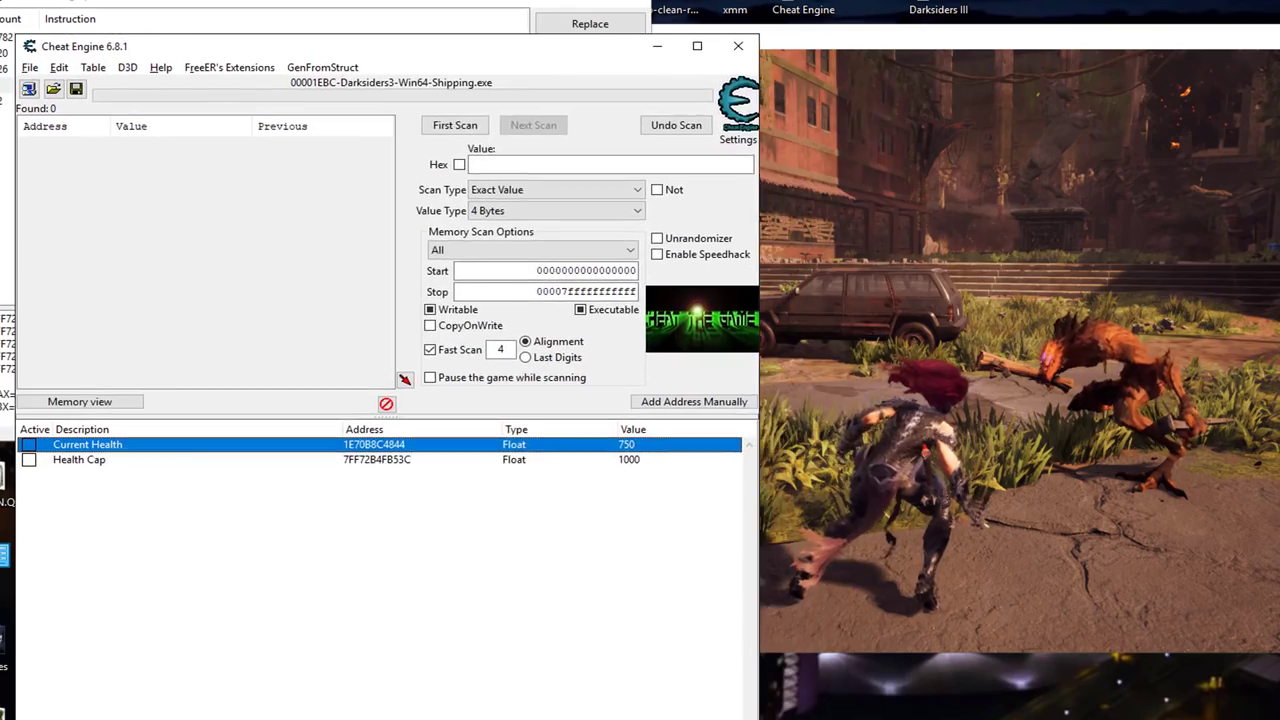
{"action": "left_click", "coordinate": [885, 268]}
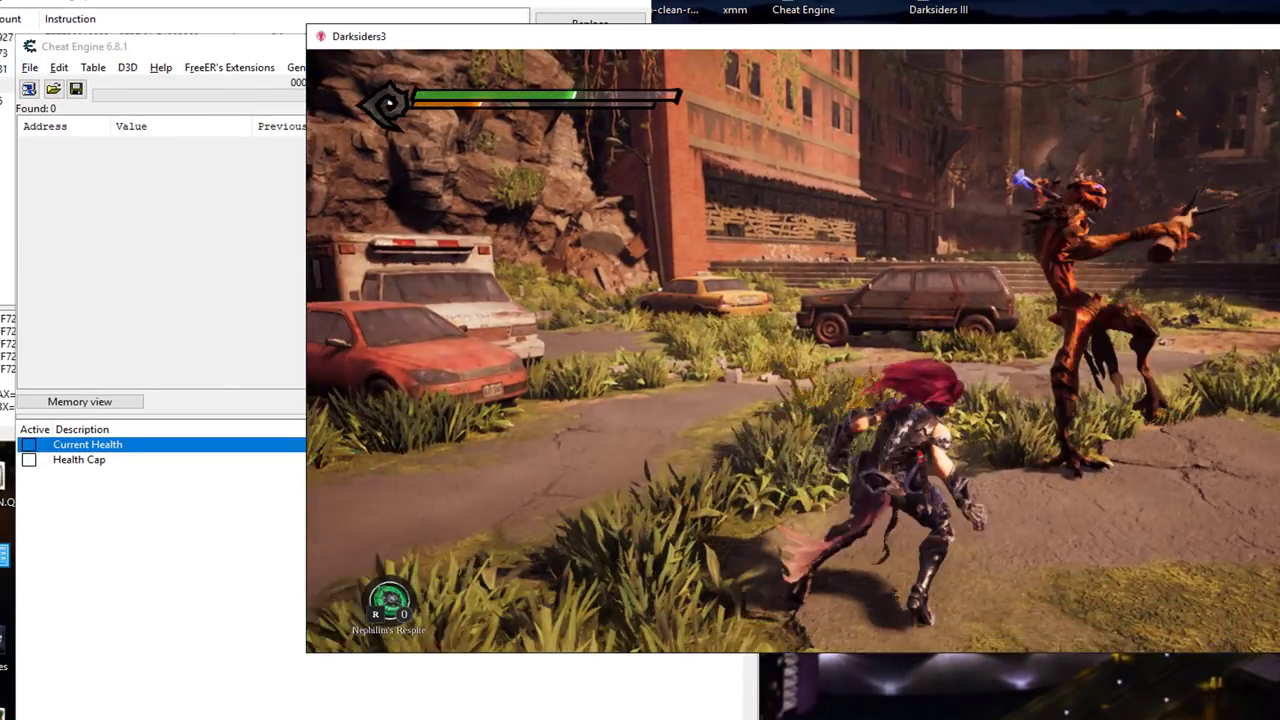
{"action": "key", "text": "alt+Tab"}
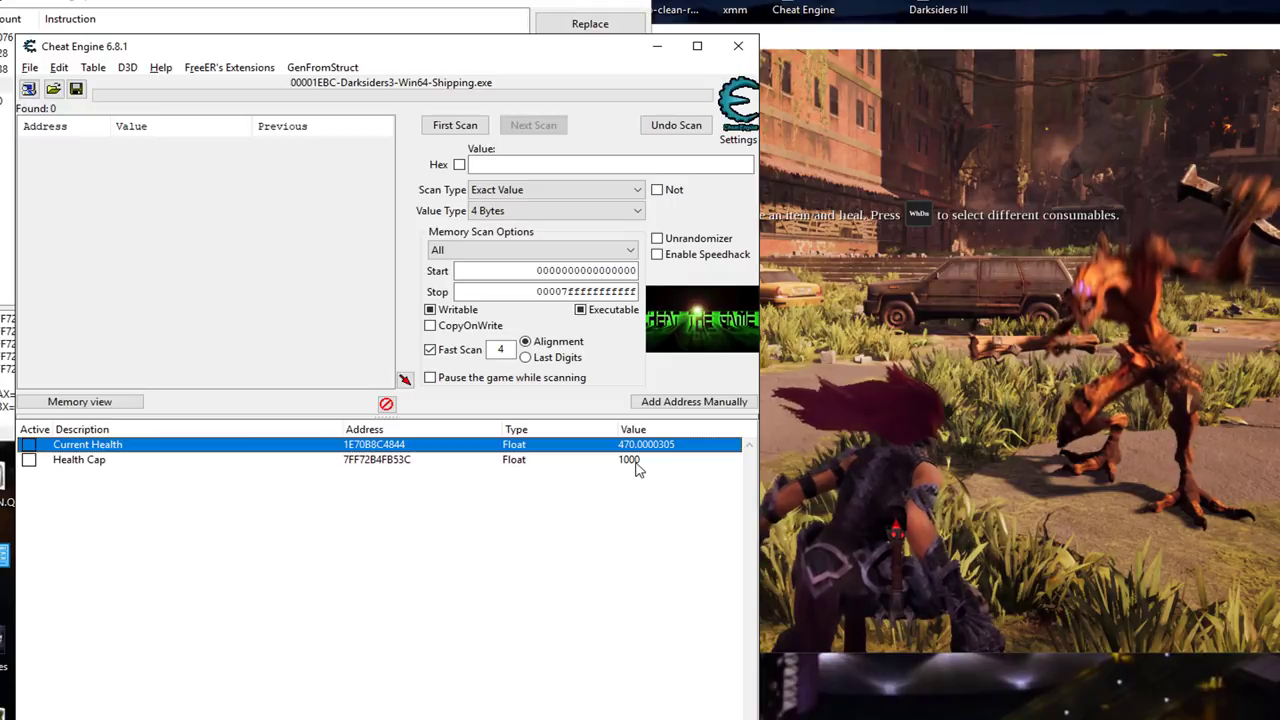
Step: Show the accessing instruction movss [rbx+00000814],xmm6 in the disassembler and match it with the mulss line just before it
{"action": "left_click", "coordinate": [328, 5]}
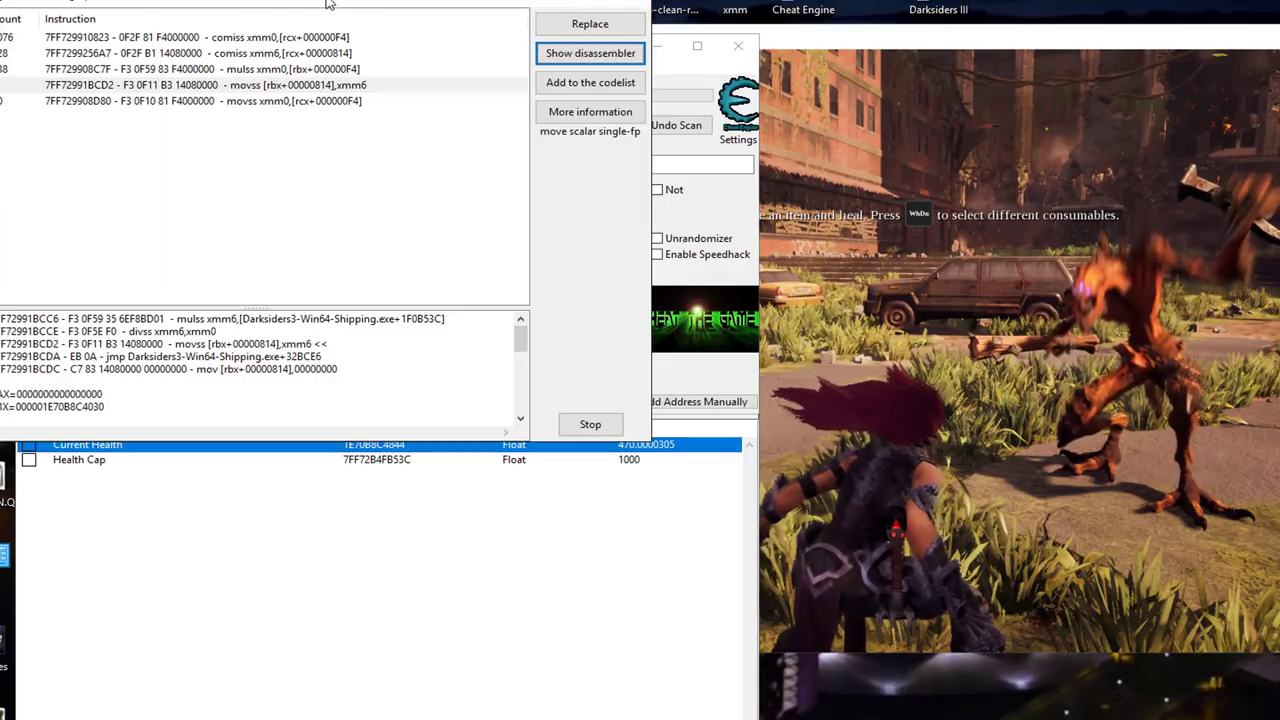
{"action": "left_click", "coordinate": [313, 86]}
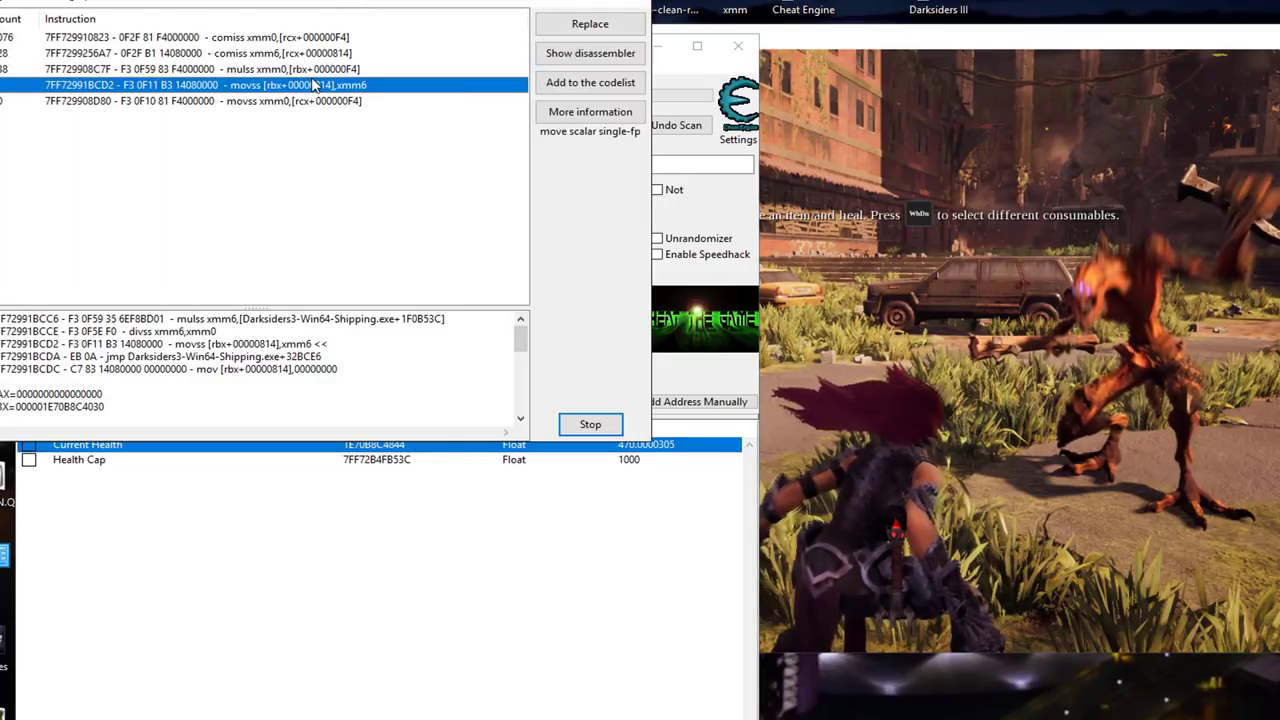
{"action": "left_click", "coordinate": [562, 55]}
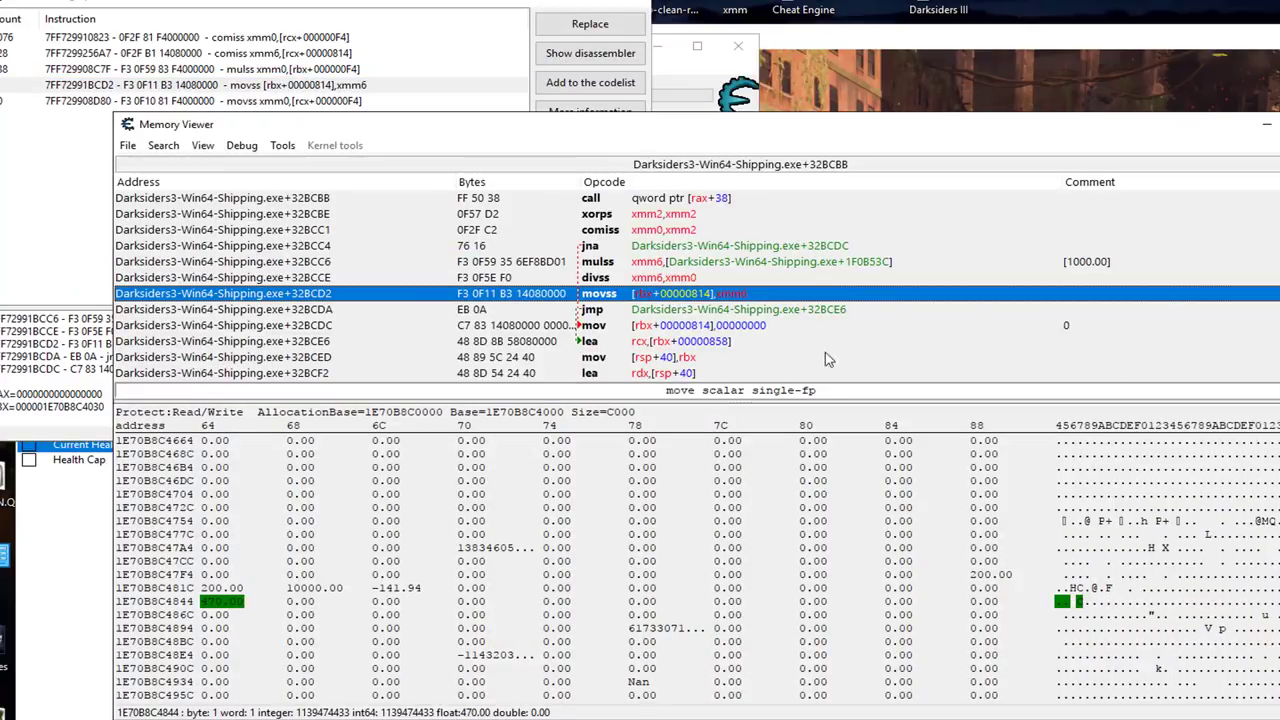
{"action": "left_click", "coordinate": [845, 262]}
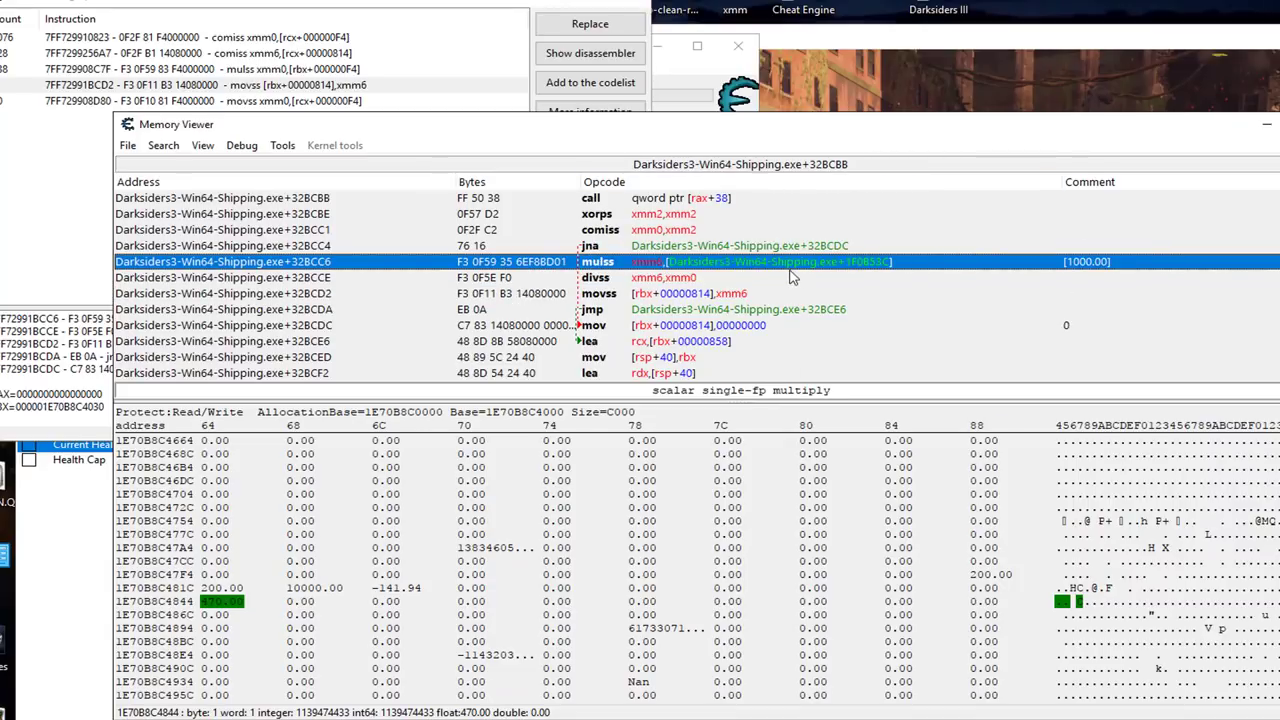
{"action": "left_click", "coordinate": [278, 42]}
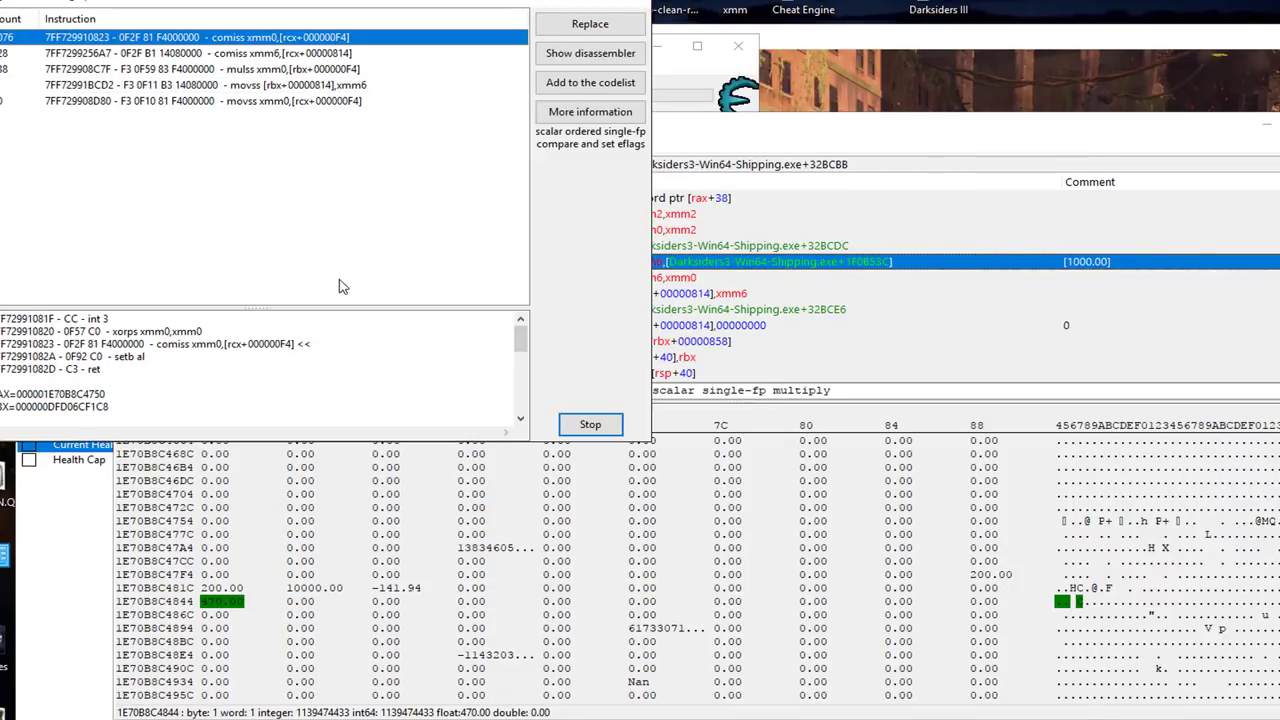
{"action": "left_click", "coordinate": [333, 87]}
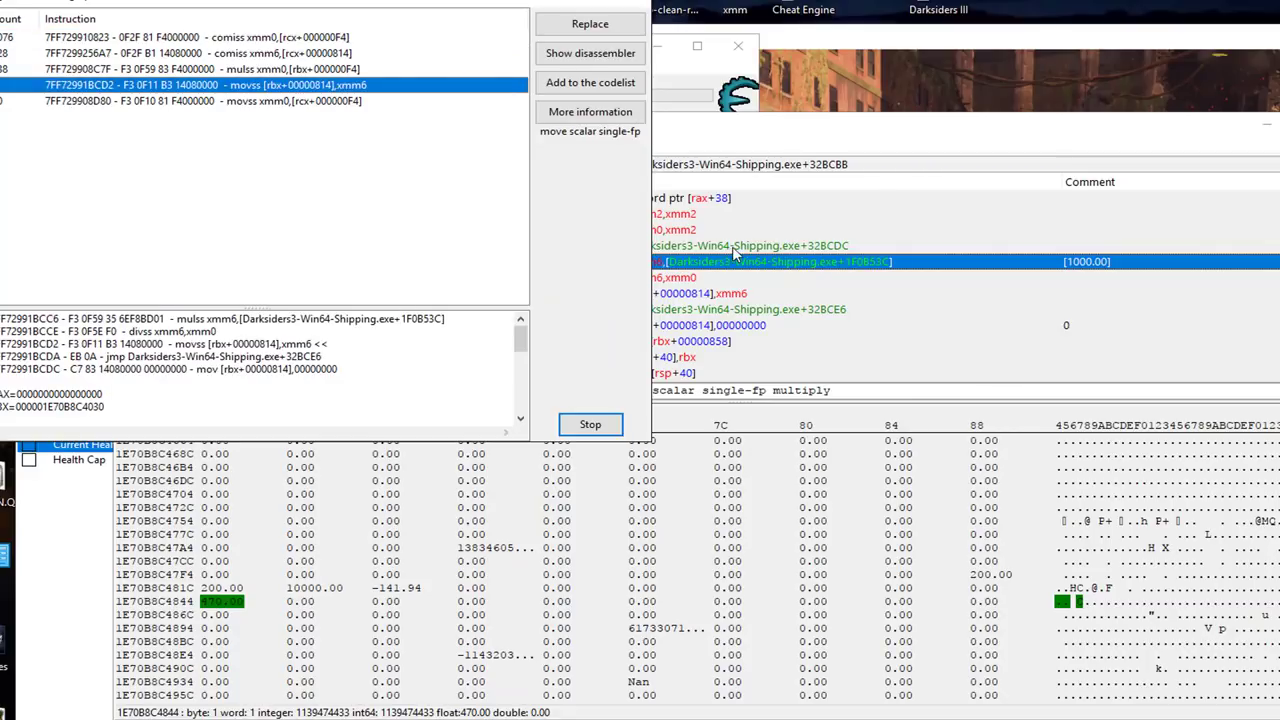
Step: Examine how the jna, mulss, divss and movss lines calculate and write Current Health in the disassembler
{"action": "left_click", "coordinate": [733, 248]}
{"action": "scroll", "coordinate": [730, 285], "scroll_direction": "up", "scroll_amount": 2}
{"action": "scroll", "coordinate": [730, 288], "scroll_direction": "down", "scroll_amount": 2}
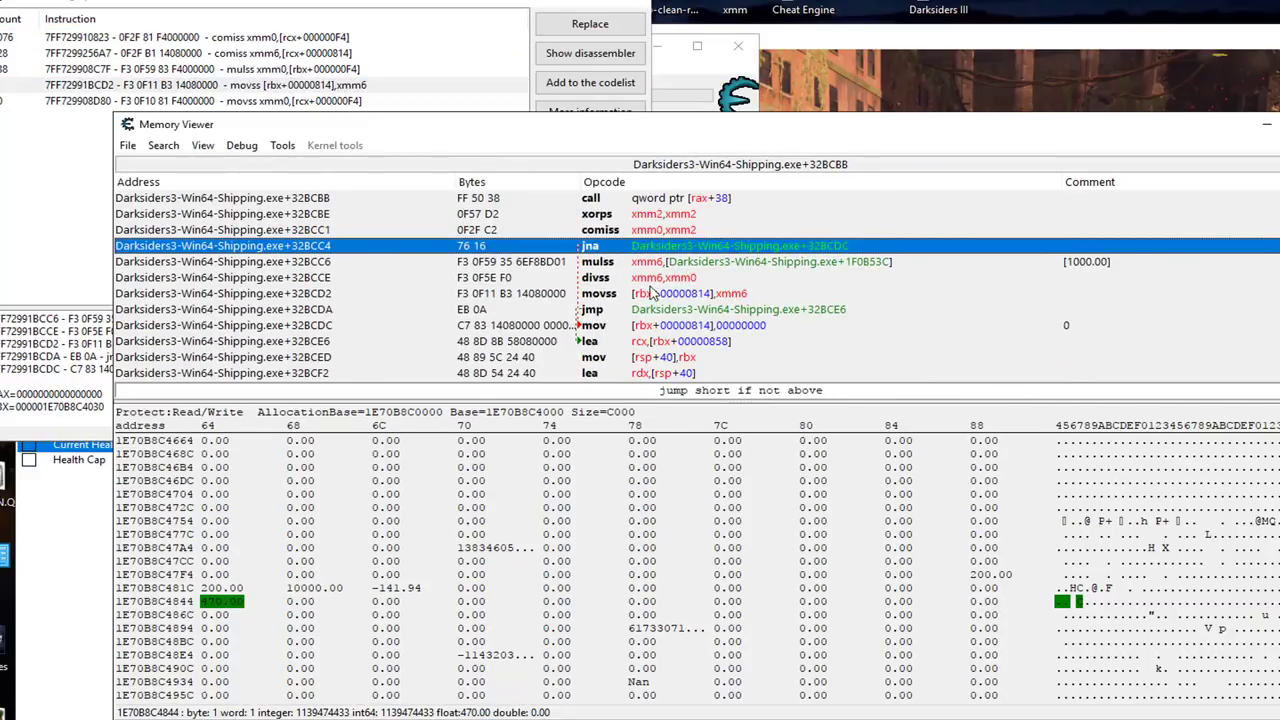
{"action": "key", "text": "Down"}
{"action": "key", "text": "Down"}
{"action": "key", "text": "Down"}
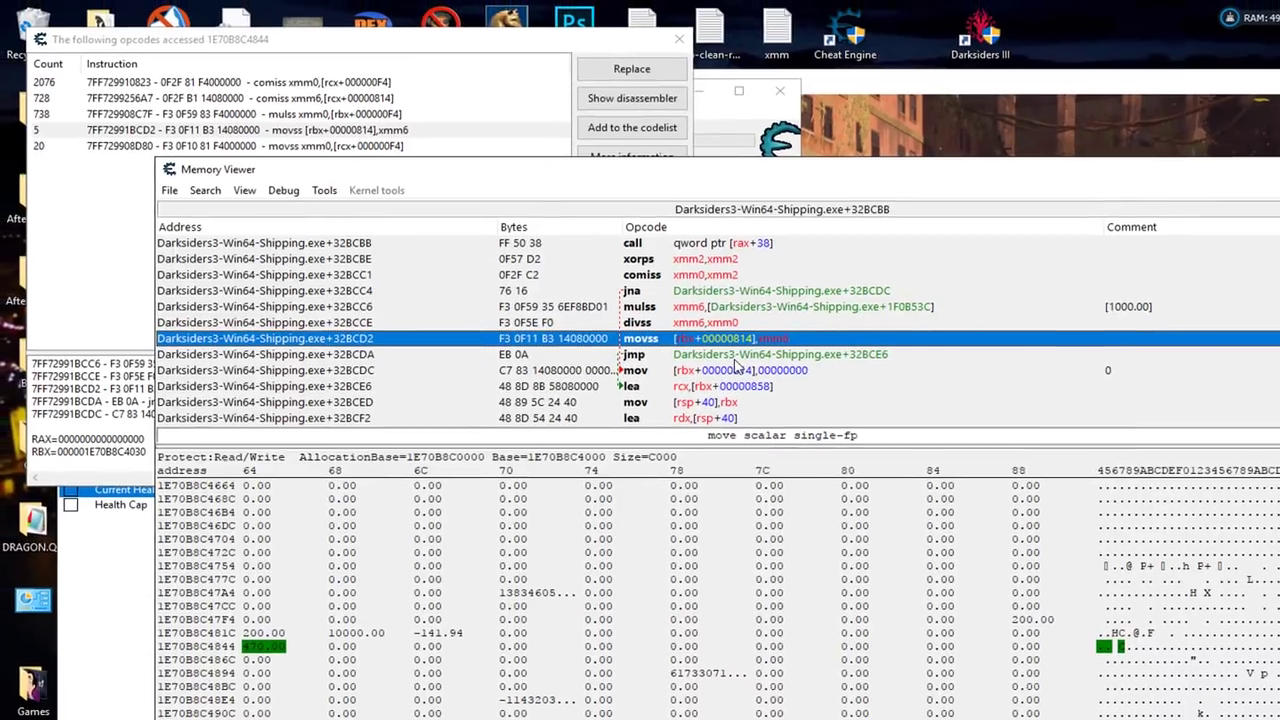
{"action": "key", "text": "Up"}
{"action": "key", "text": "Up"}
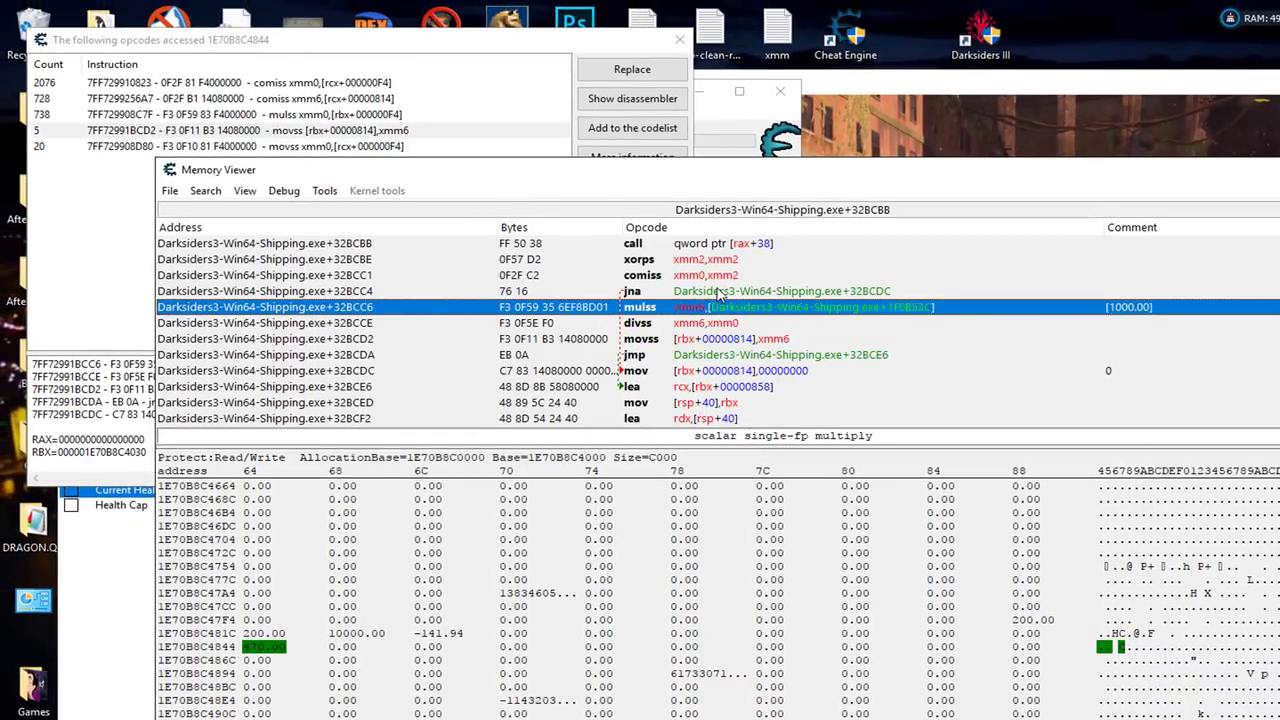
{"action": "scroll", "coordinate": [750, 330], "scroll_direction": "up", "scroll_amount": 2}
{"action": "scroll", "coordinate": [752, 330], "scroll_direction": "down", "scroll_amount": 2}
{"action": "scroll", "coordinate": [720, 340], "scroll_direction": "up", "scroll_amount": 2}
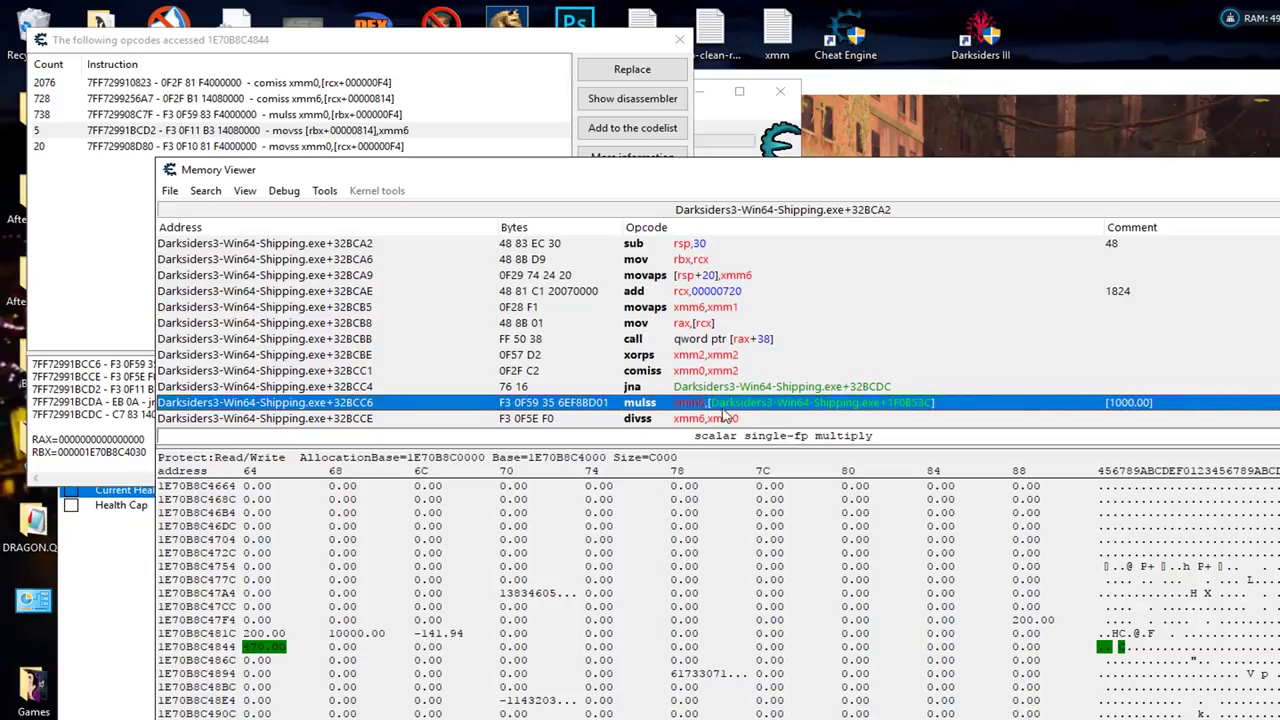
{"action": "scroll", "coordinate": [835, 420], "scroll_direction": "down", "scroll_amount": 3}
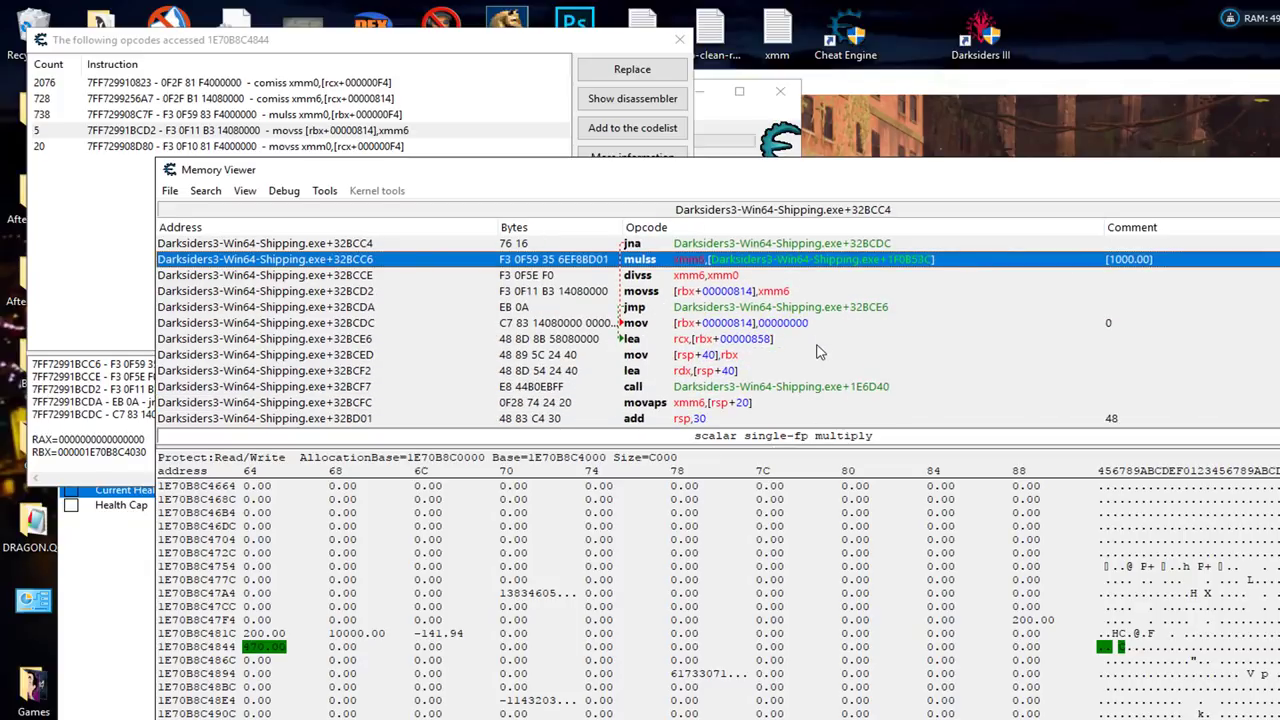
{"action": "scroll", "coordinate": [735, 355], "scroll_direction": "up", "scroll_amount": 2}
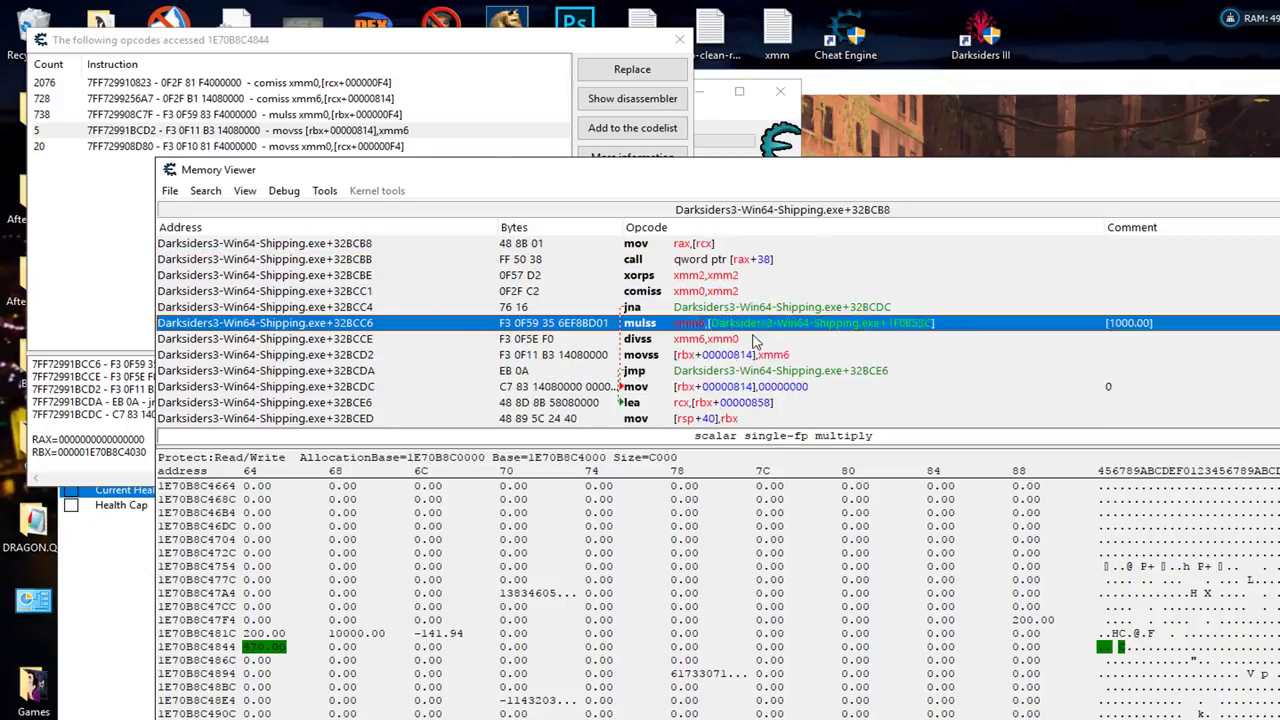
{"action": "scroll", "coordinate": [750, 345], "scroll_direction": "down", "scroll_amount": 1}
{"action": "left_click", "coordinate": [750, 340]}
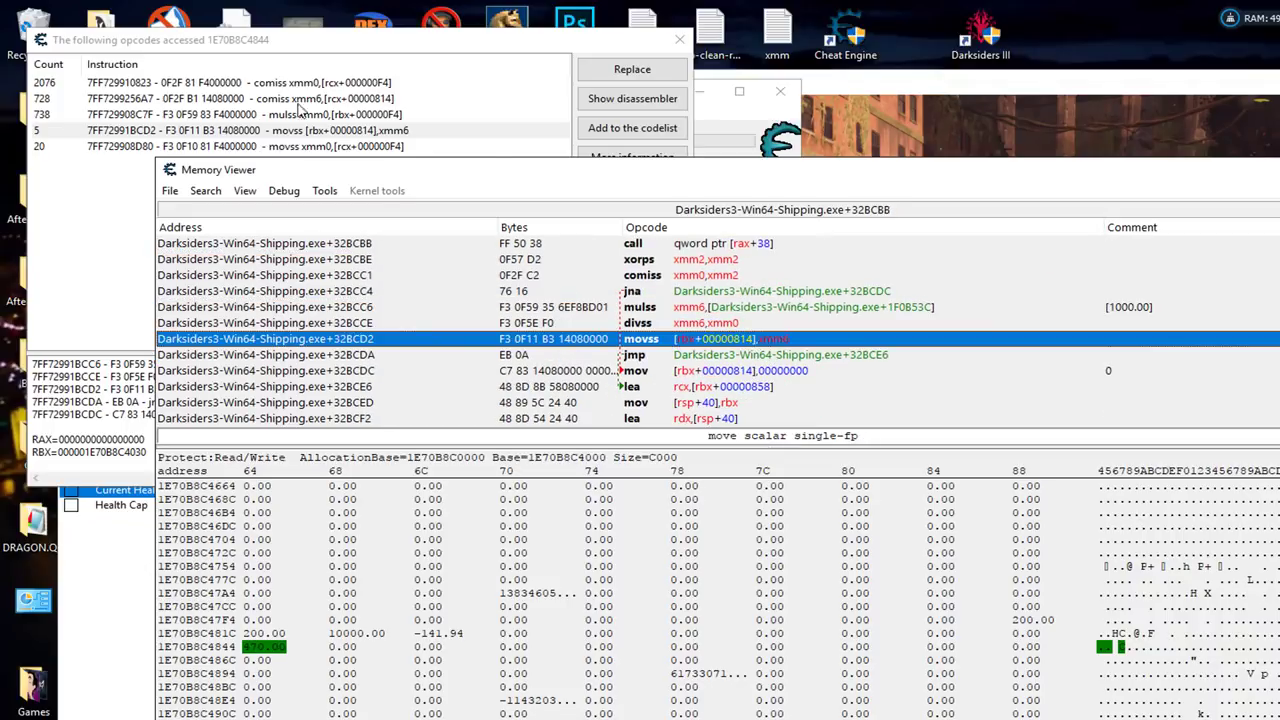
Step: Compare the comiss xmm0,[rcx+000000F4] access with the movss line and review the actions available for that movss line
{"action": "left_click", "coordinate": [318, 86]}
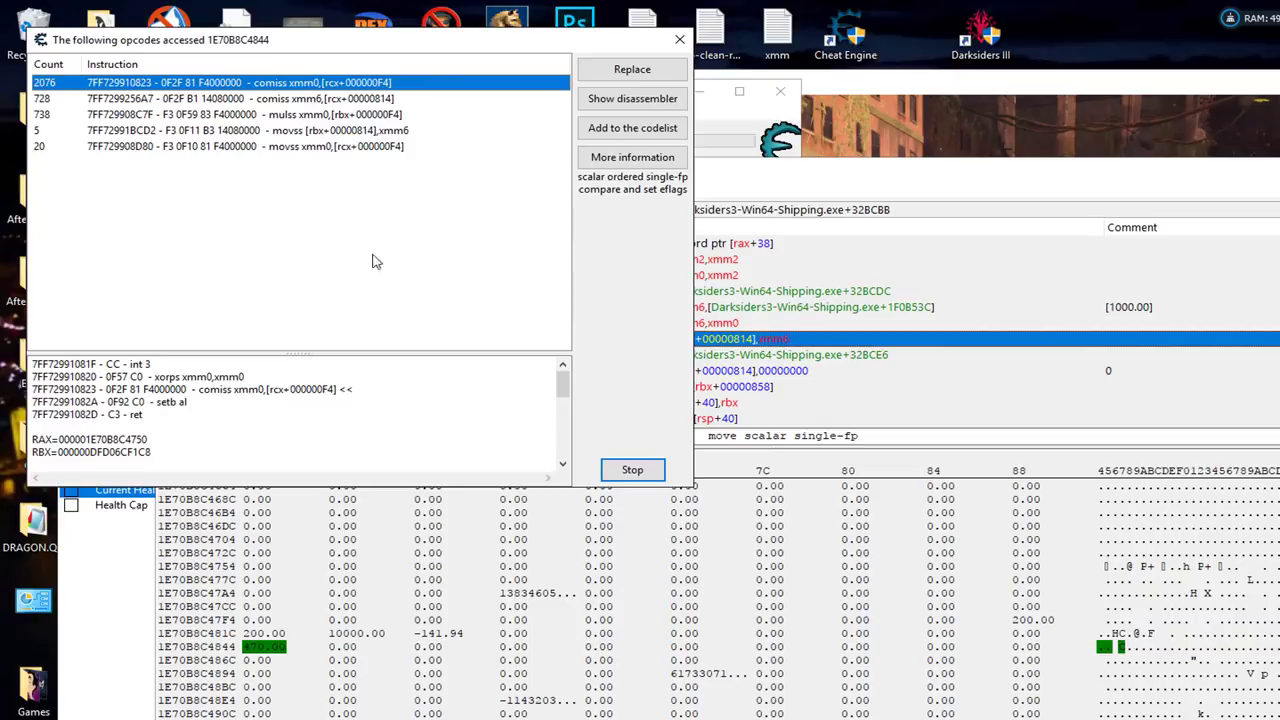
{"action": "left_click", "coordinate": [747, 342]}
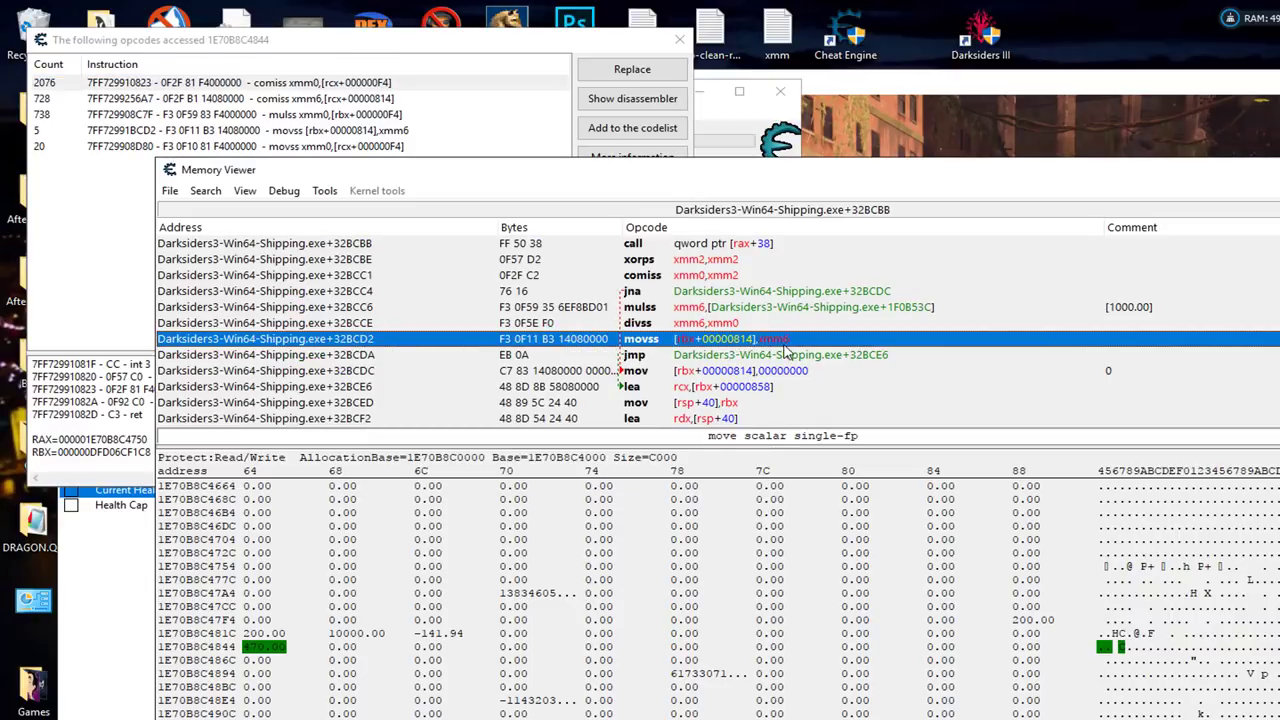
{"action": "right_click", "coordinate": [747, 342]}
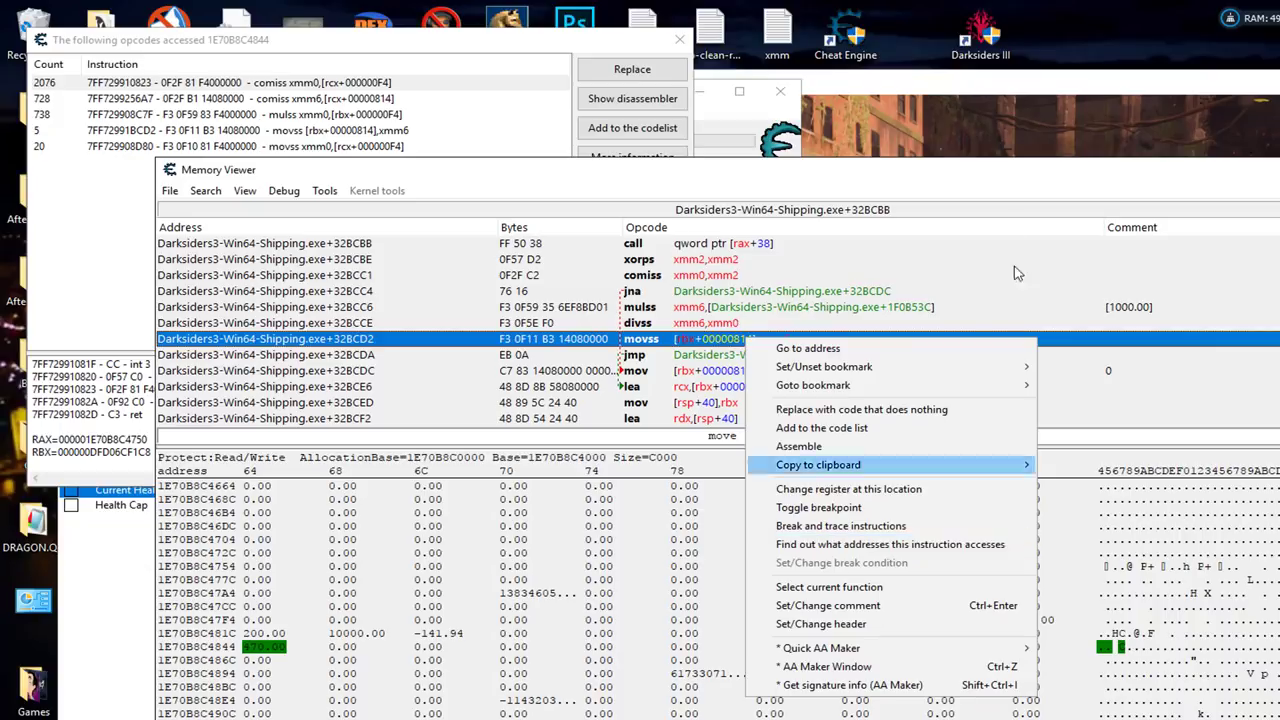
{"action": "left_click", "coordinate": [1134, 197]}
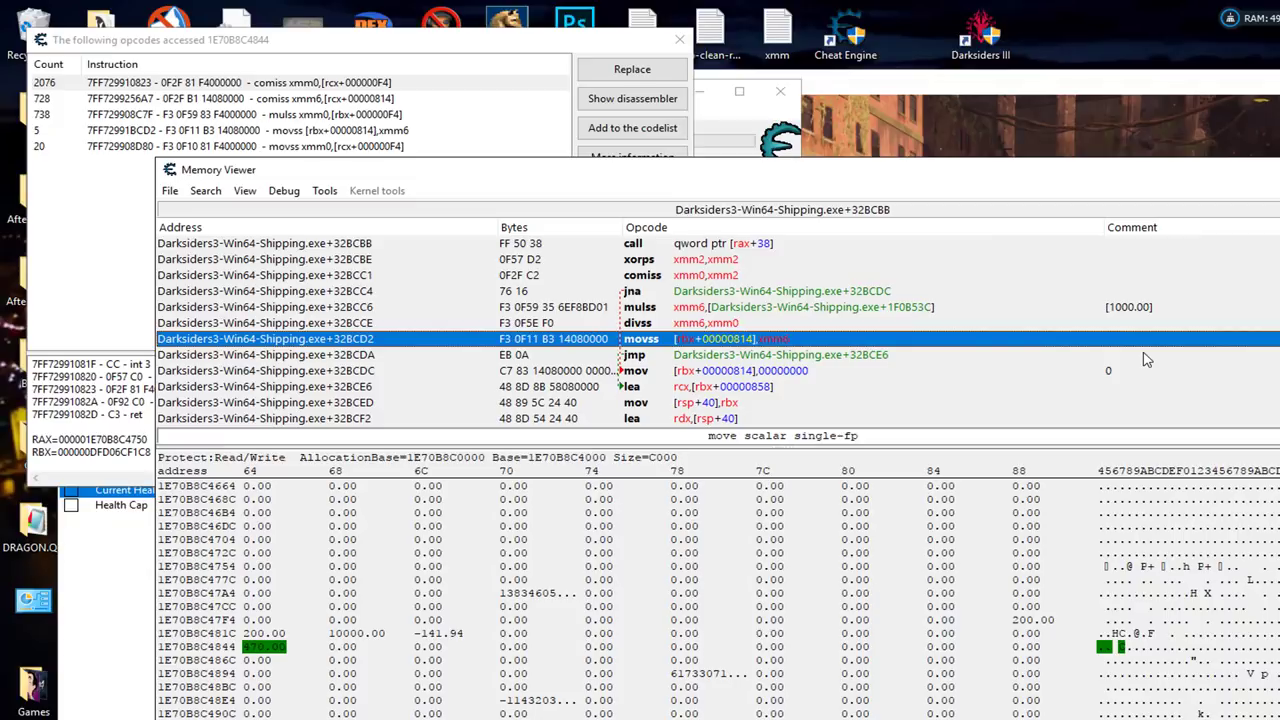
Step: Move the Memory Viewer down, take enemy damage in the Darksiders III game window, and return to Cheat Engine's list of accessing opcodes
{"action": "left_click_drag", "start_coordinate": [1061, 175], "coordinate": [1088, 368]}
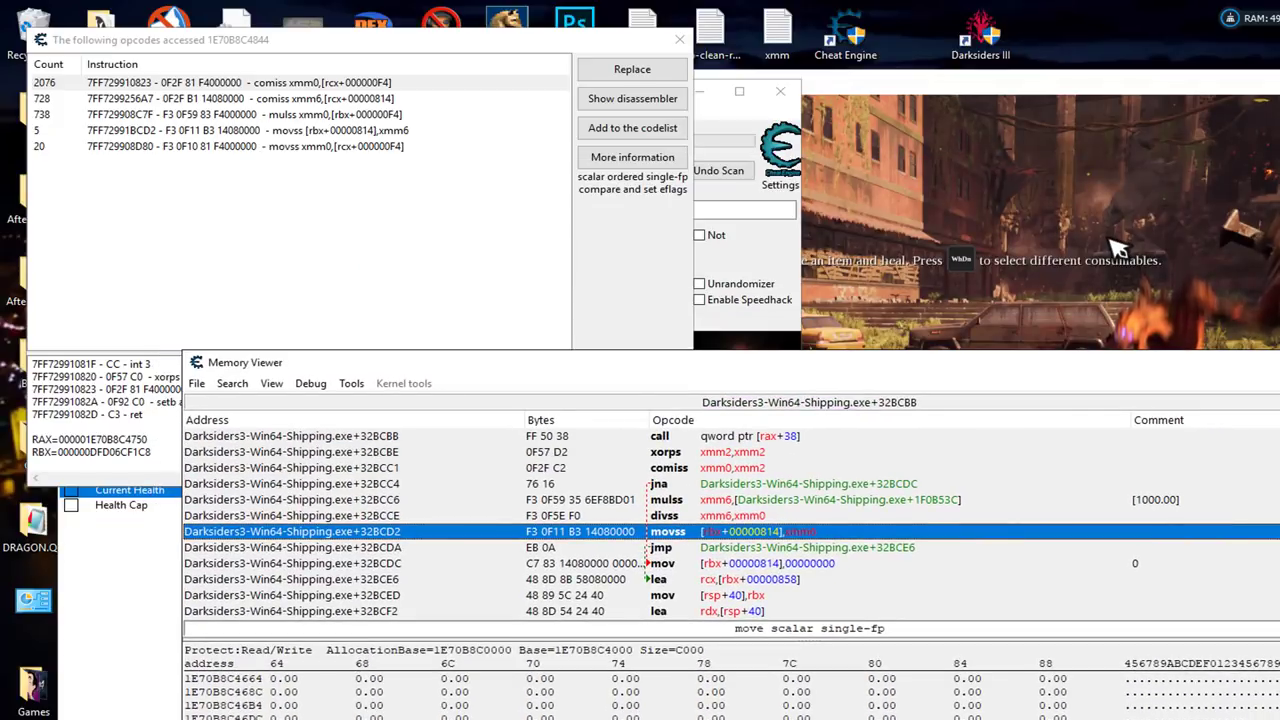
{"action": "left_click", "coordinate": [1118, 248]}
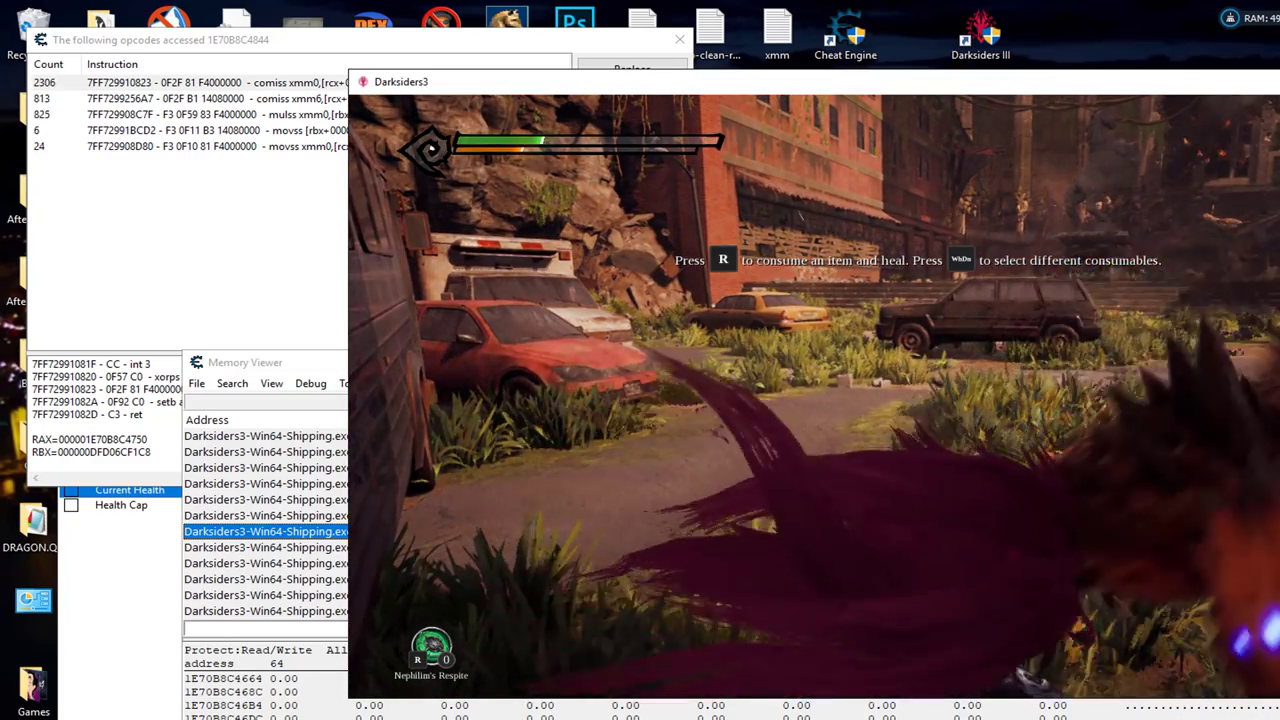
{"action": "key", "text": "alt+Tab"}
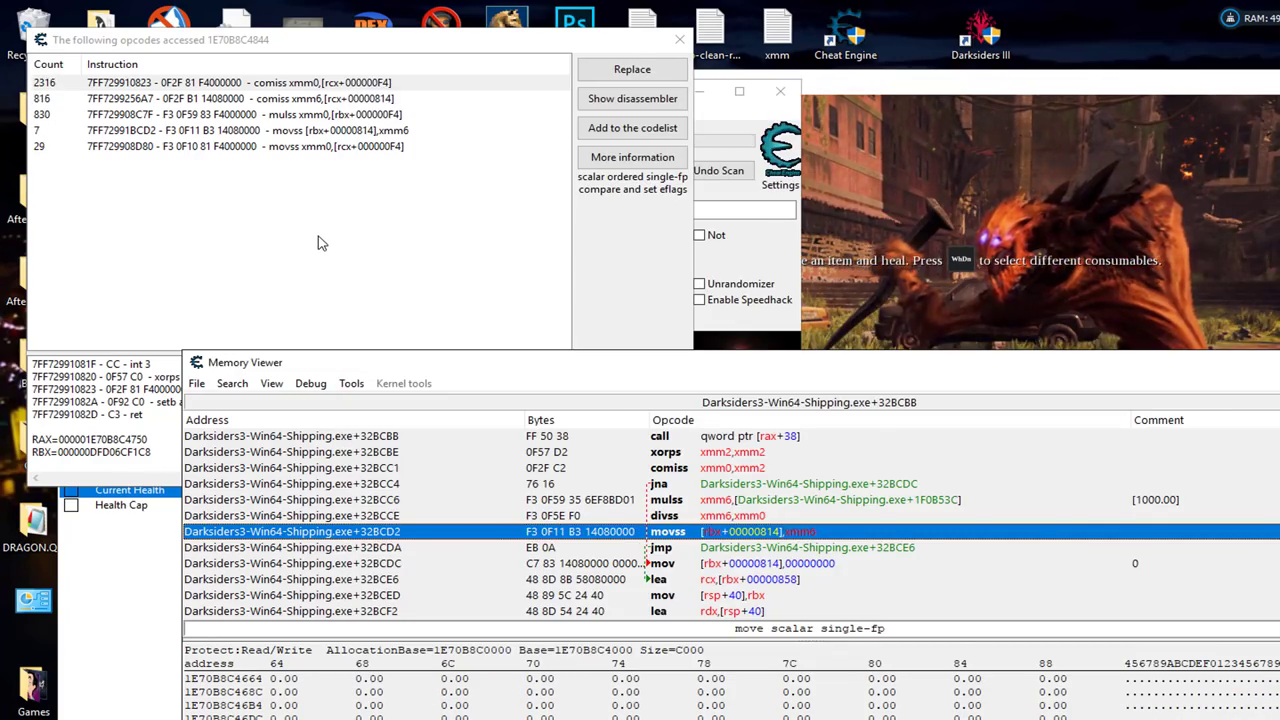
Step: Set the Current Health entry's value to 1000
{"action": "left_click", "coordinate": [750, 246]}
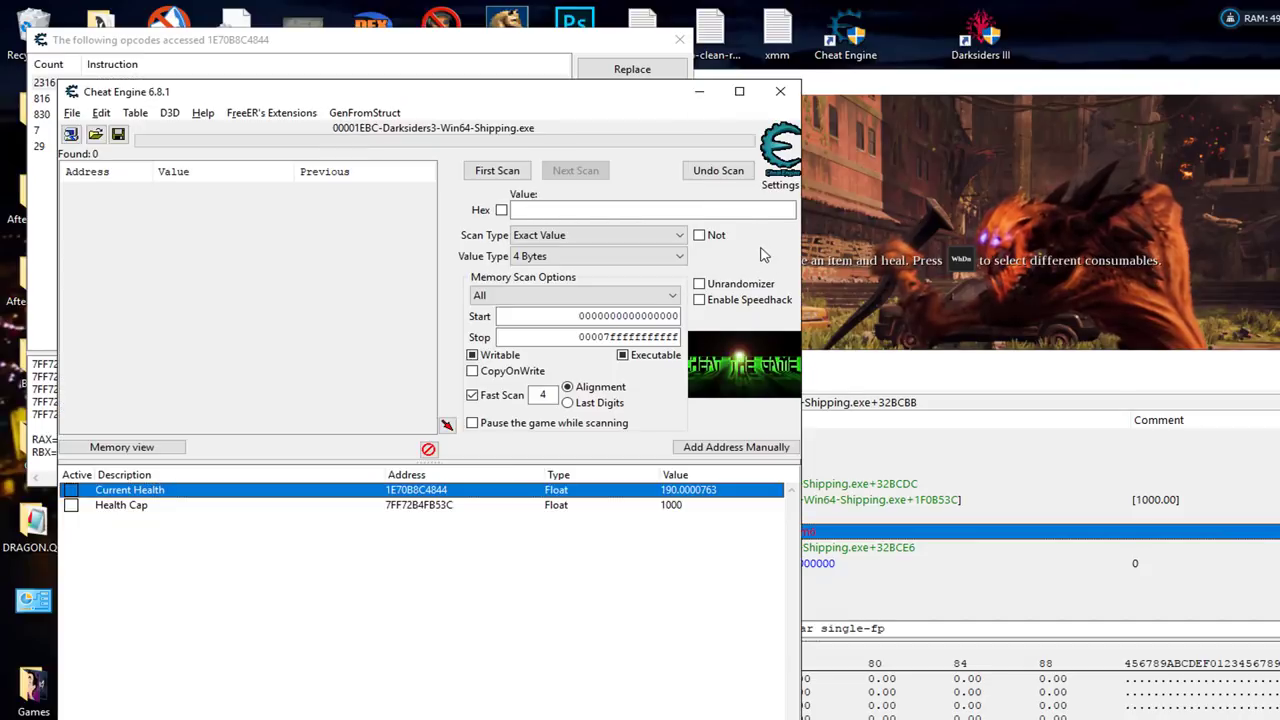
{"action": "double_click", "coordinate": [702, 498]}
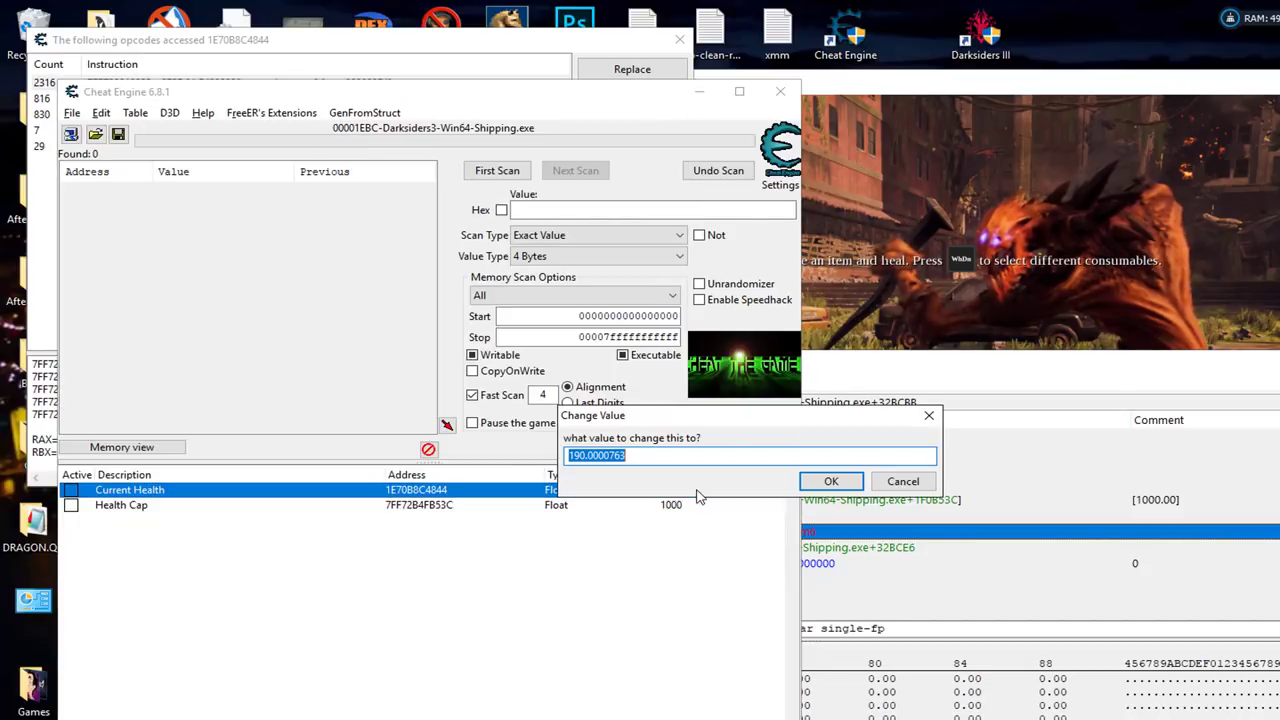
{"action": "type", "text": "1000"}
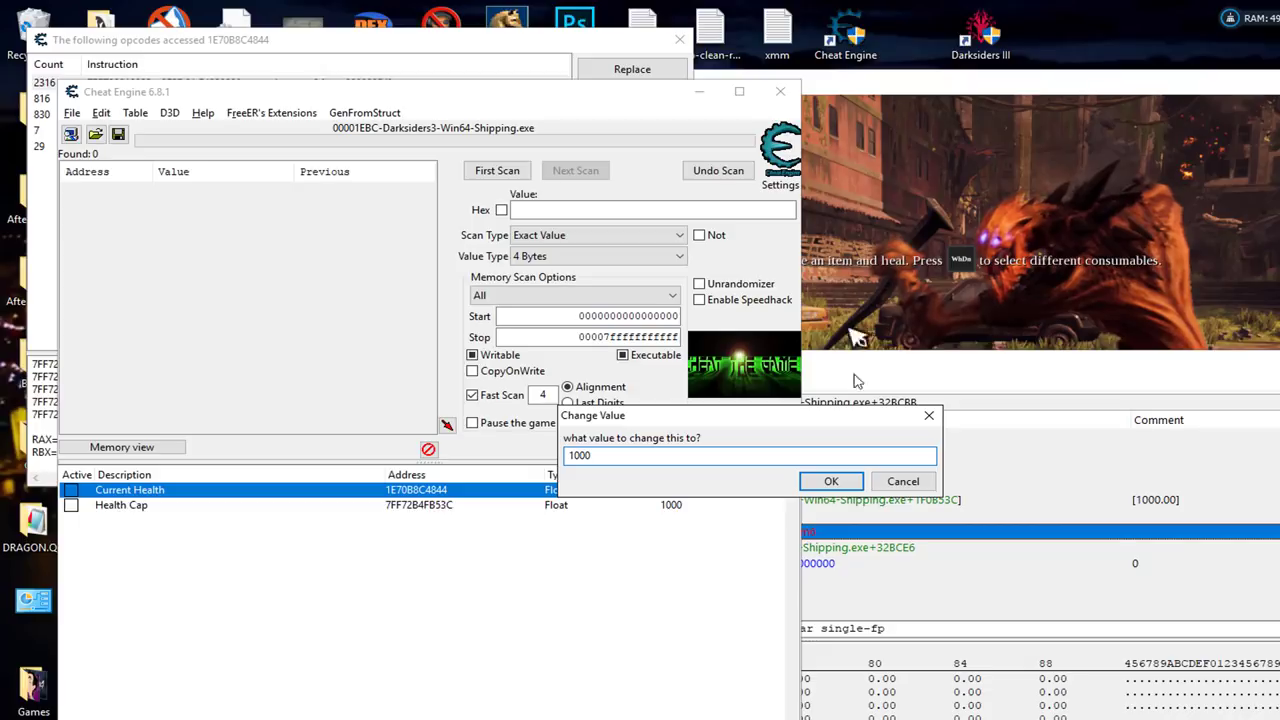
{"action": "left_click", "coordinate": [801, 486]}
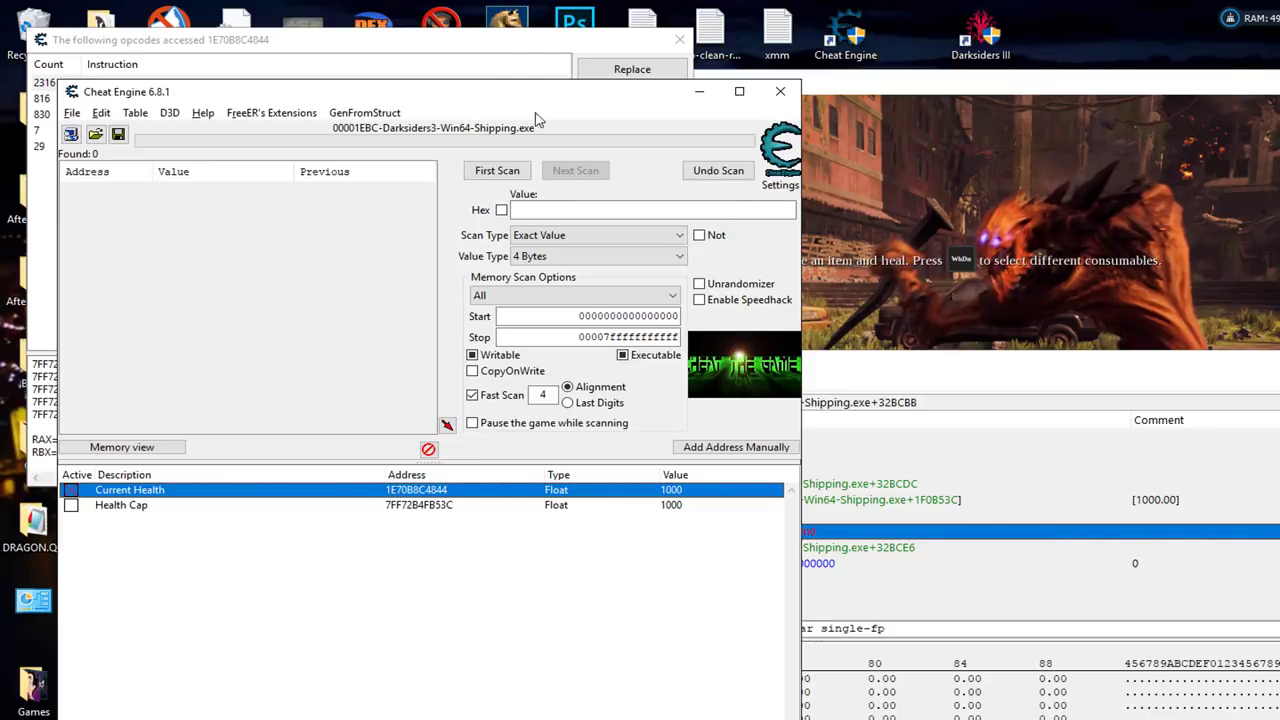
Step: Compare the access counts and register details of the two comiss instructions in the list of opcodes accessing Current Health
{"action": "left_click", "coordinate": [478, 51]}
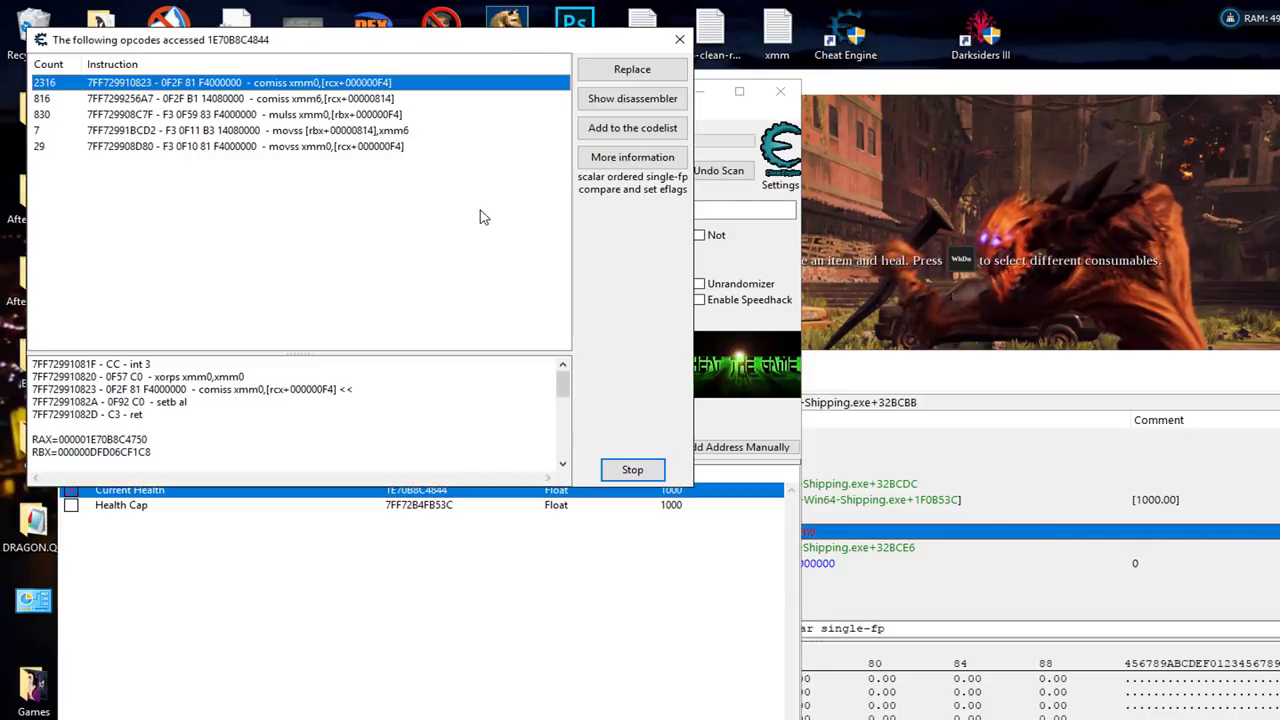
{"action": "left_click", "coordinate": [40, 99]}
{"action": "left_click", "coordinate": [41, 85]}
{"action": "left_click", "coordinate": [40, 98]}
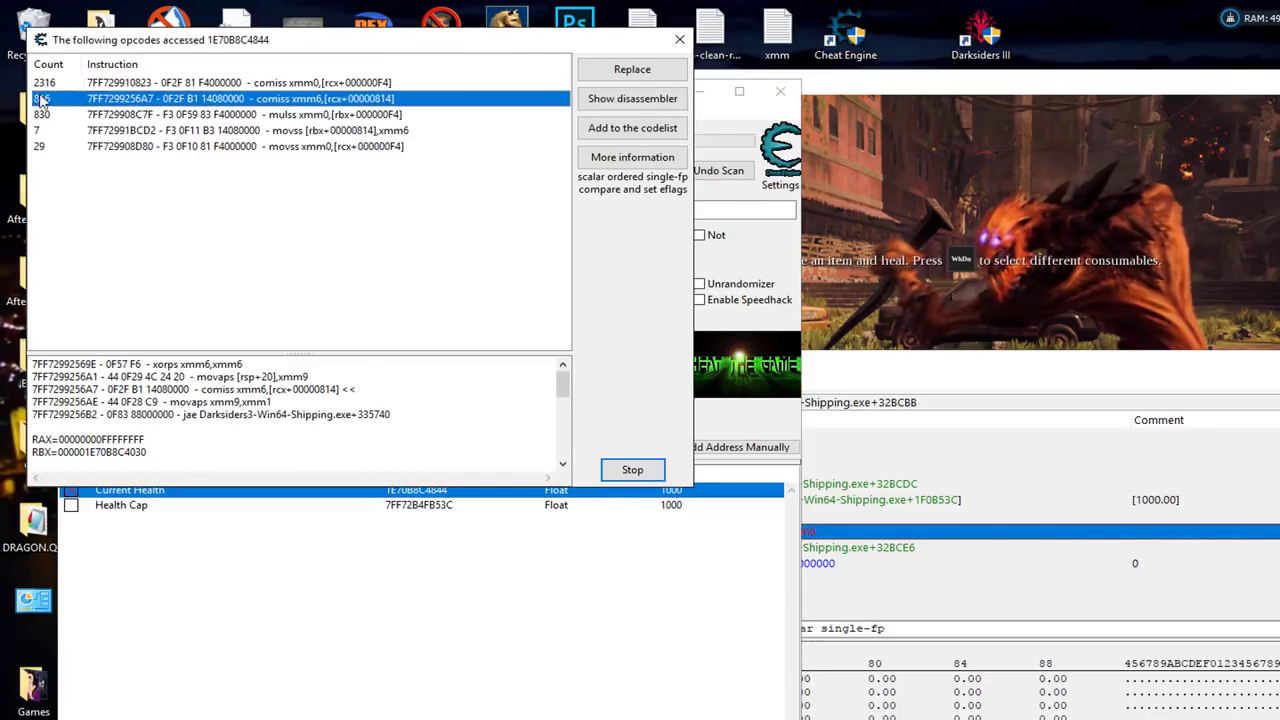
{"action": "left_click", "coordinate": [41, 86]}
{"action": "left_click", "coordinate": [40, 99]}
{"action": "left_click", "coordinate": [43, 84]}
{"action": "left_click", "coordinate": [40, 98]}
{"action": "left_click", "coordinate": [43, 85]}
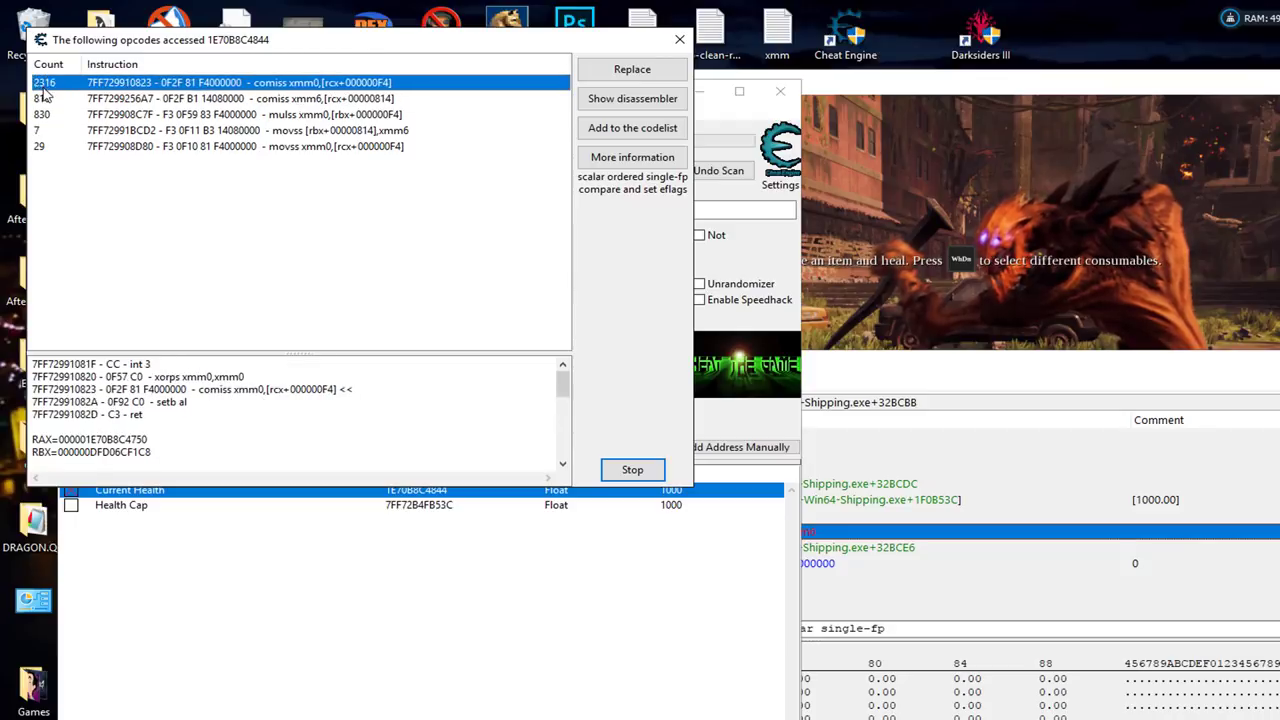
{"action": "left_click", "coordinate": [41, 98]}
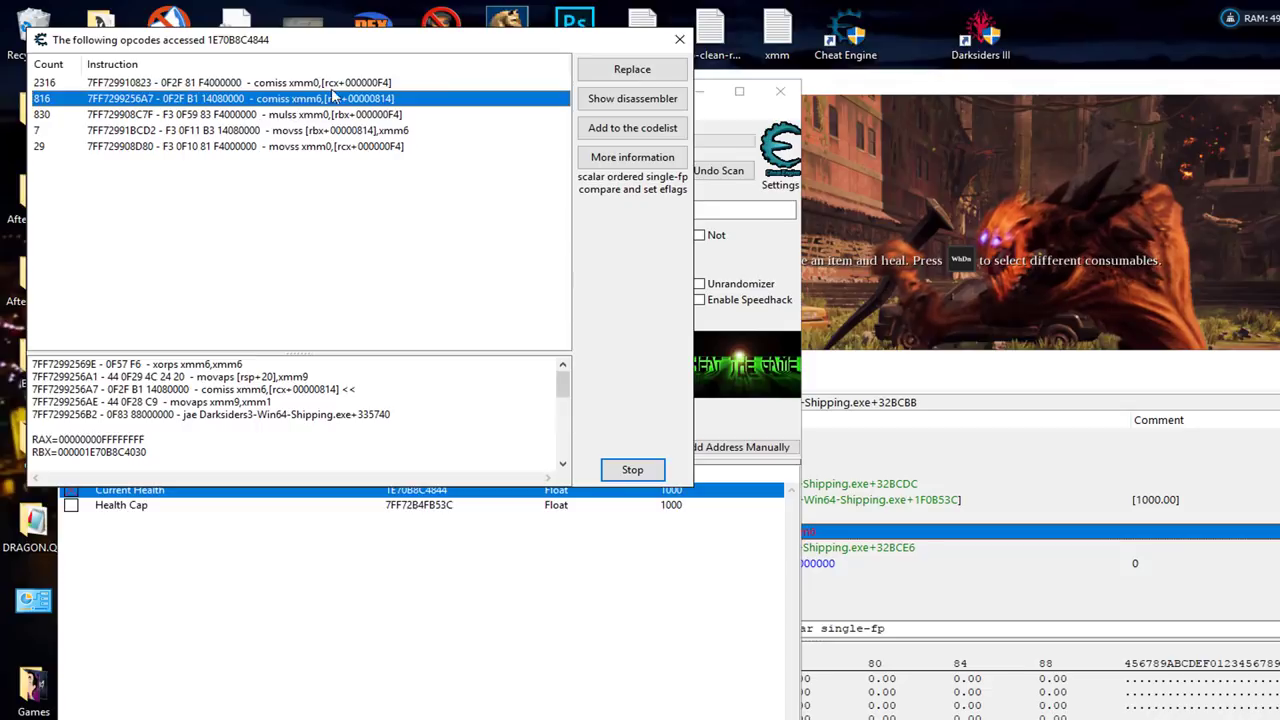
{"action": "left_click", "coordinate": [117, 86]}
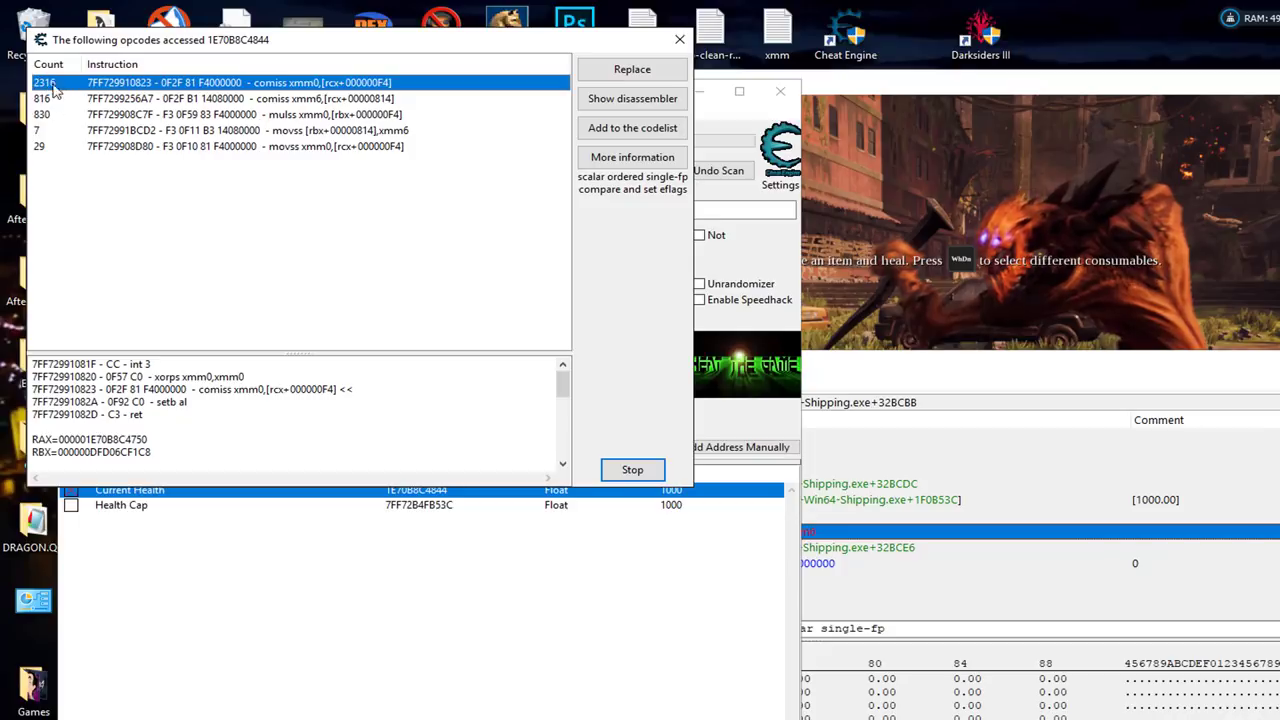
Step: Show comiss xmm0,[rcx+000000F4] in the disassembler, move the Memory Viewer up, and bring the preceding xorps line into view
{"action": "left_click", "coordinate": [589, 99]}
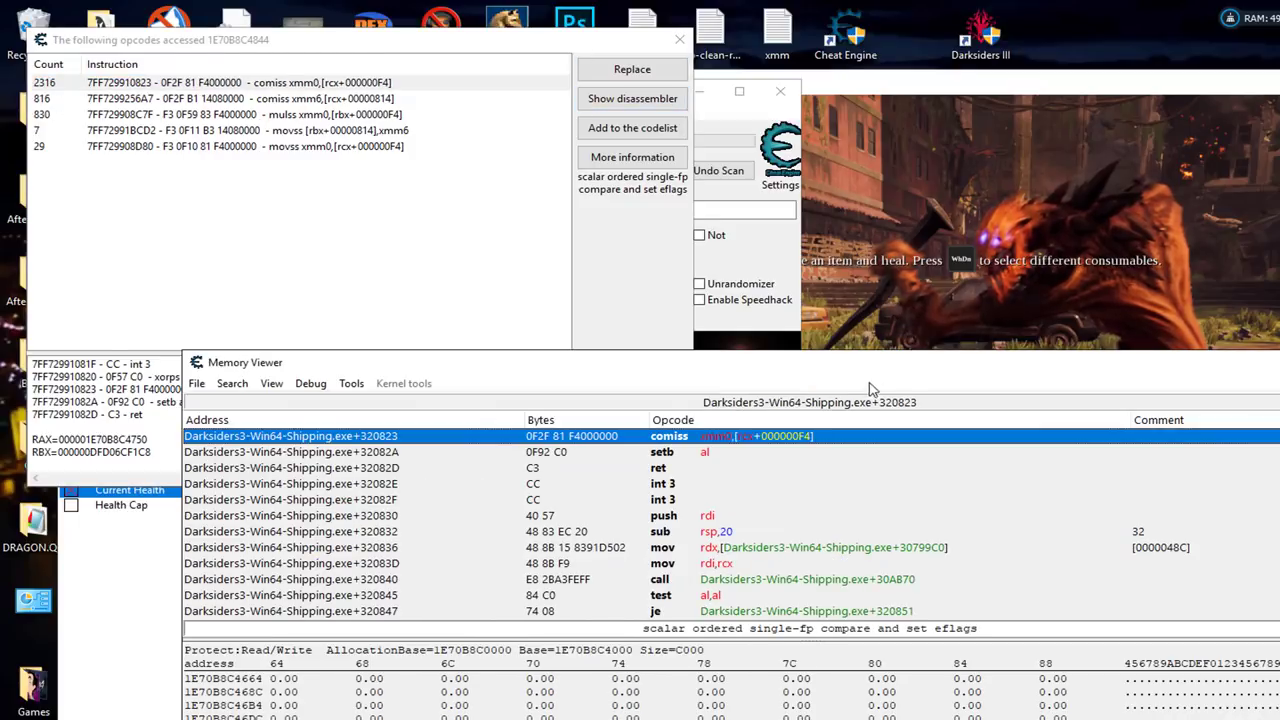
{"action": "left_click_drag", "start_coordinate": [868, 374], "coordinate": [816, 314]}
{"action": "scroll", "coordinate": [817, 408], "scroll_direction": "up", "scroll_amount": 2}
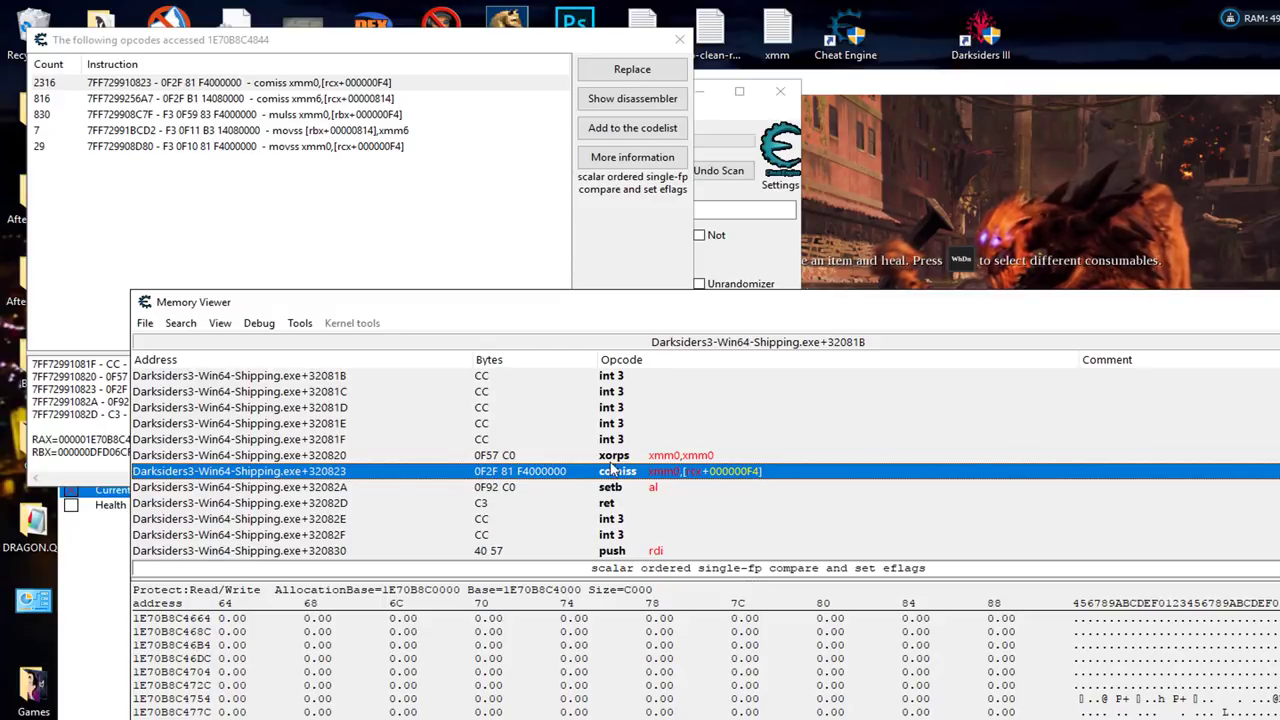
Step: Examine the short function around the health comparison, from xorps xmm0,xmm0 through comiss and setb al to ret
{"action": "left_click", "coordinate": [605, 505]}
{"action": "left_click", "coordinate": [616, 458]}
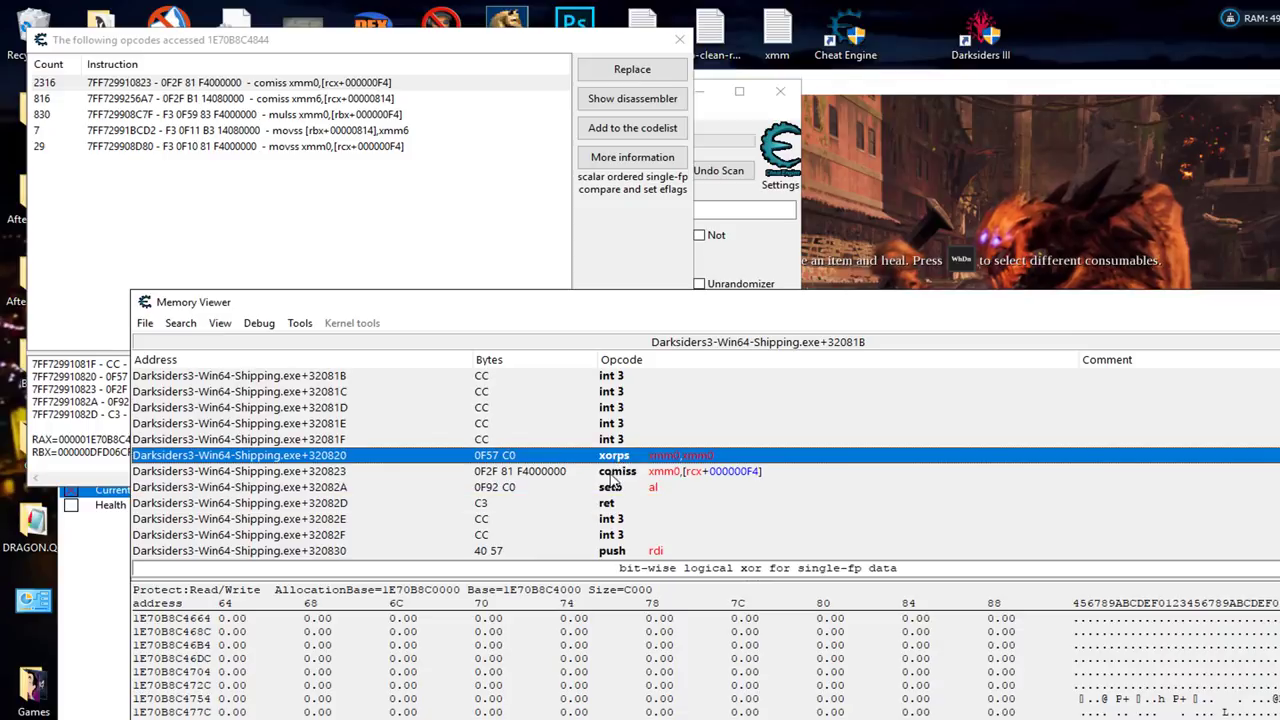
{"action": "left_click", "coordinate": [612, 472]}
{"action": "left_click", "coordinate": [607, 503]}
{"action": "left_click", "coordinate": [622, 473]}
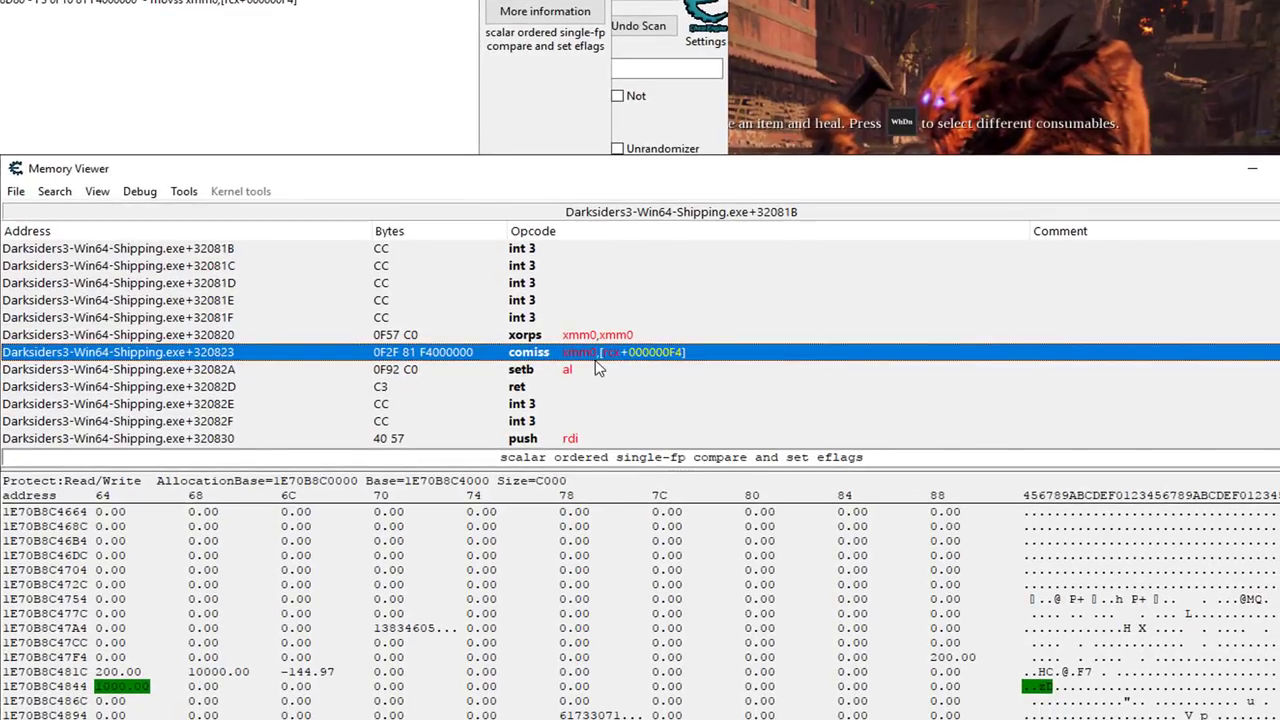
{"action": "scroll", "coordinate": [595, 369], "scroll_direction": "up", "scroll_amount": 1}
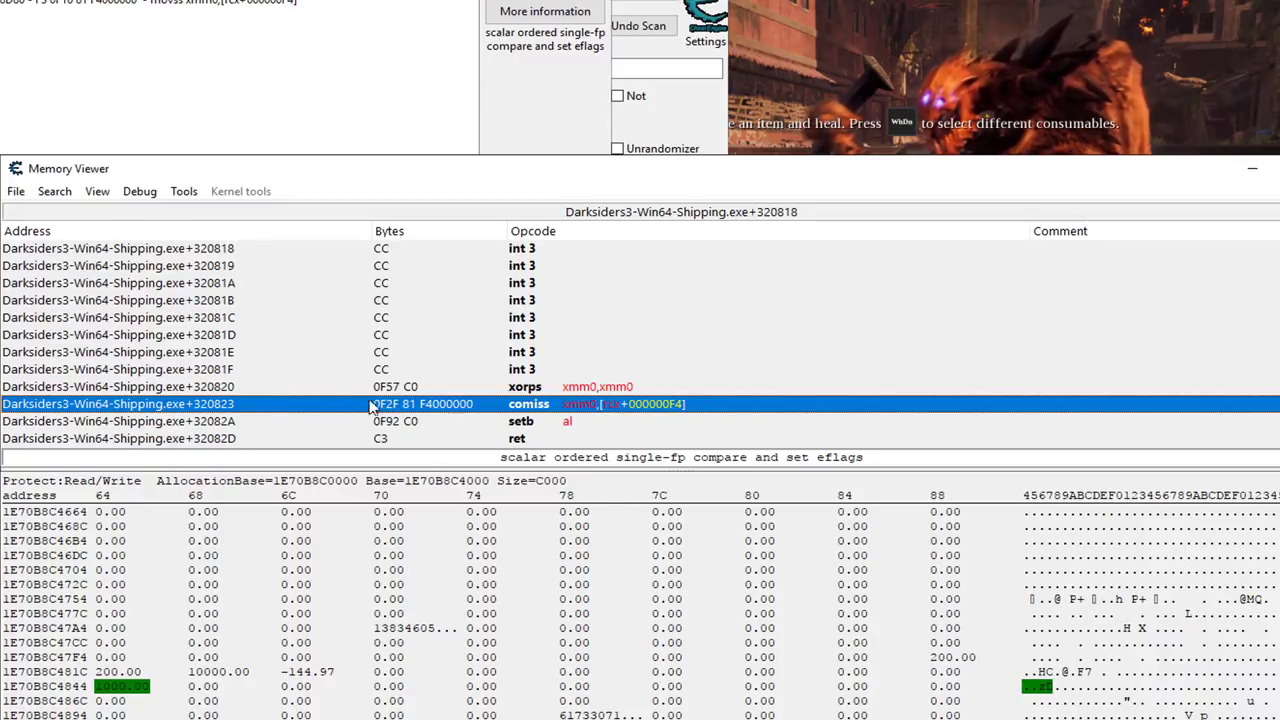
{"action": "left_click", "coordinate": [517, 424]}
{"action": "left_click", "coordinate": [520, 404]}
{"action": "left_click", "coordinate": [521, 421]}
{"action": "left_click", "coordinate": [525, 404]}
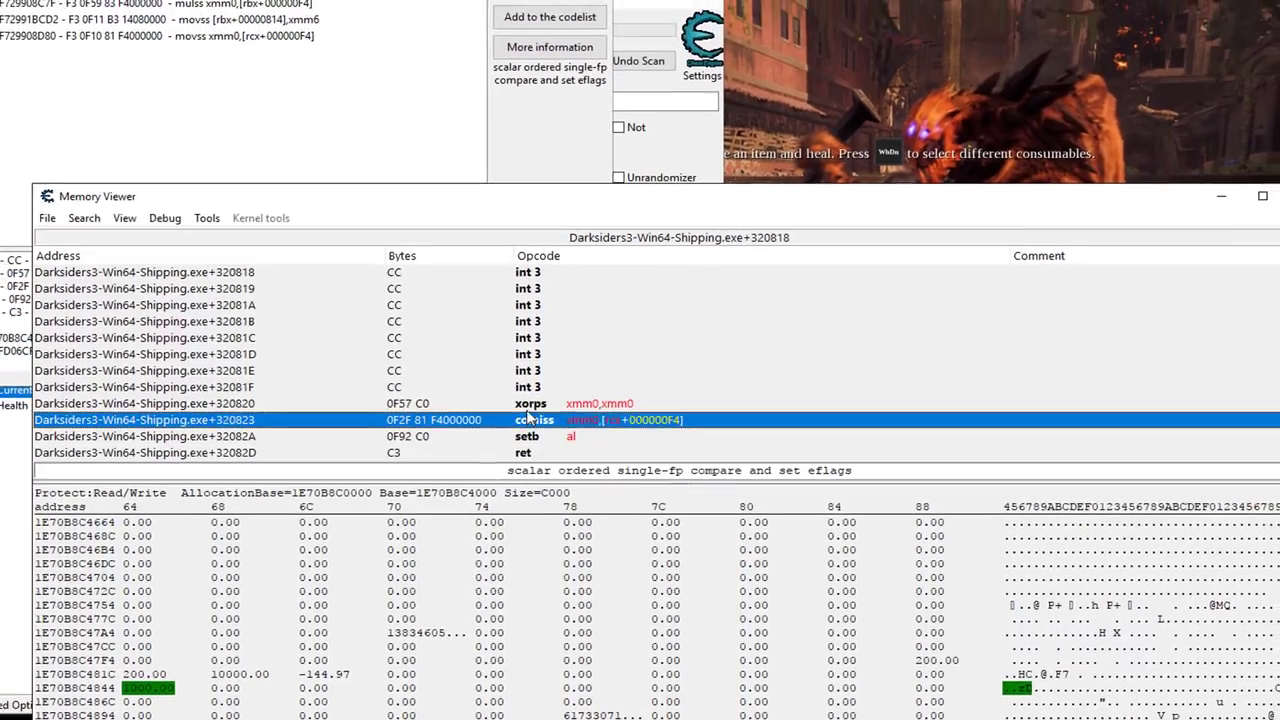
Step: Select the comiss xmm0,[rcx+000000F4] instruction in the disassembler and open an Auto Assemble window for it
{"action": "left_click", "coordinate": [526, 436]}
{"action": "left_click", "coordinate": [528, 420]}
{"action": "left_click", "coordinate": [530, 403]}
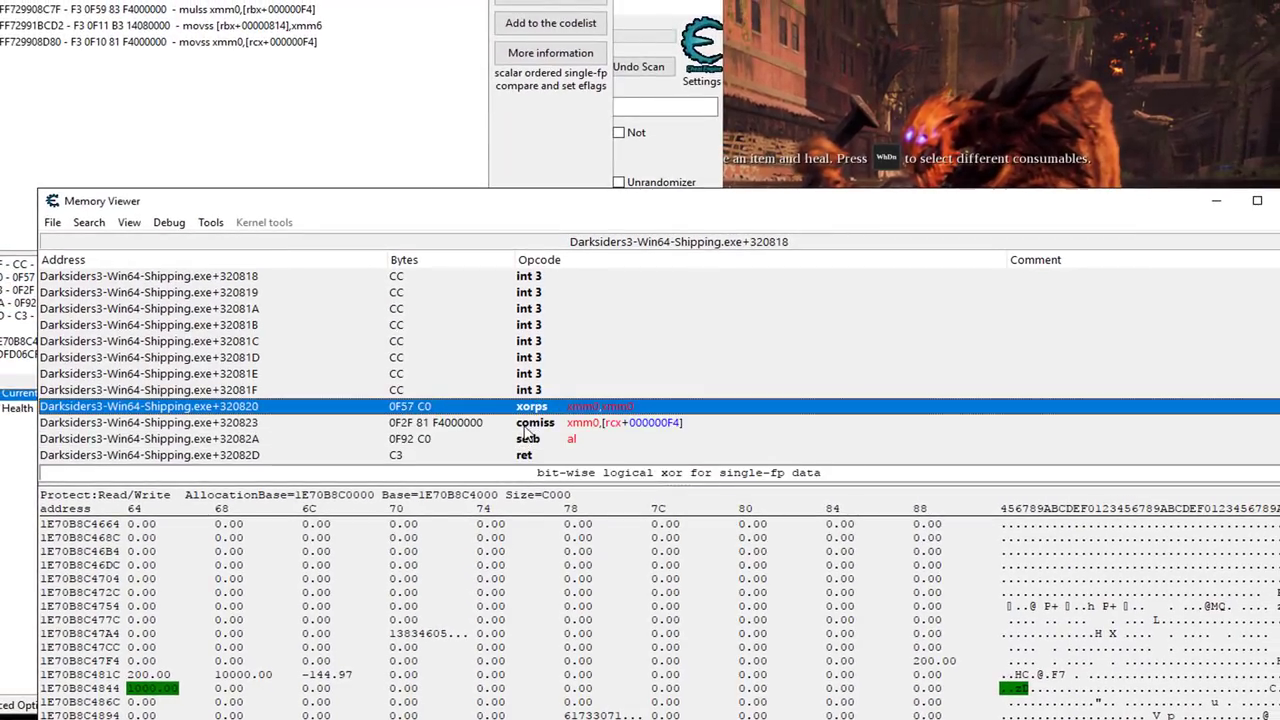
{"action": "left_click", "coordinate": [526, 424]}
{"action": "left_click_drag", "start_coordinate": [383, 196], "coordinate": [465, 5]}
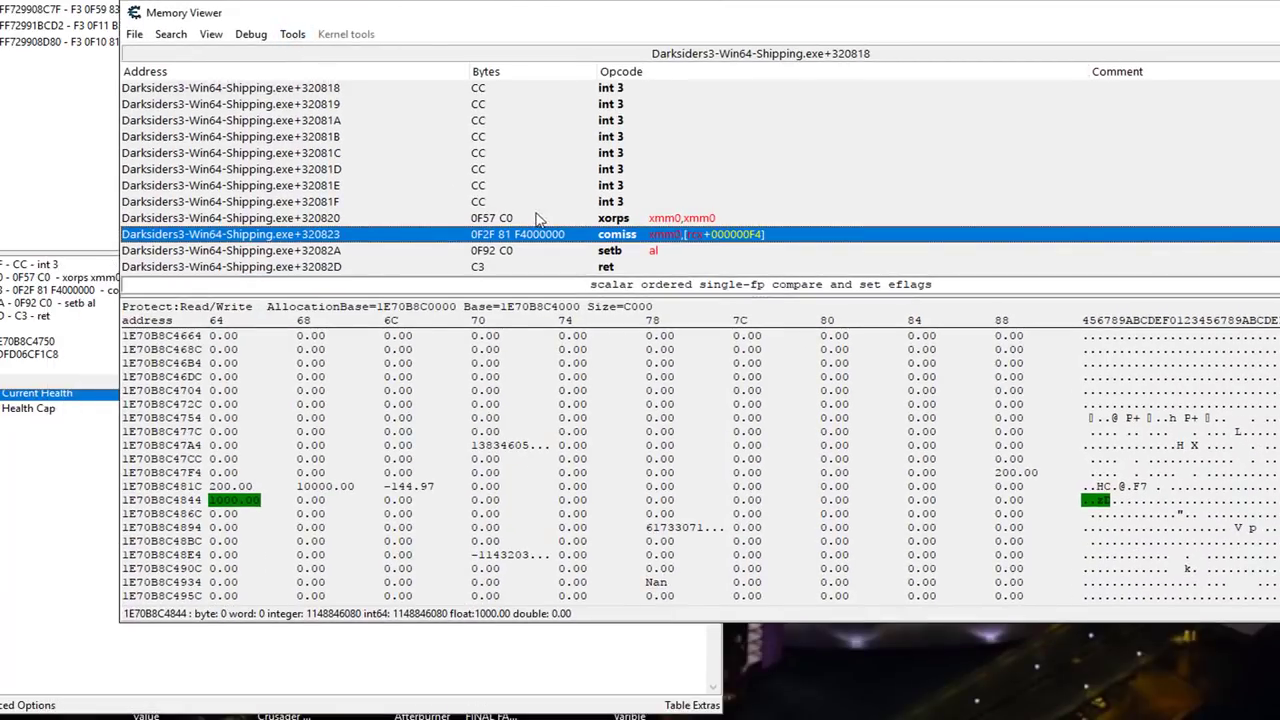
{"action": "left_click", "coordinate": [293, 36]}
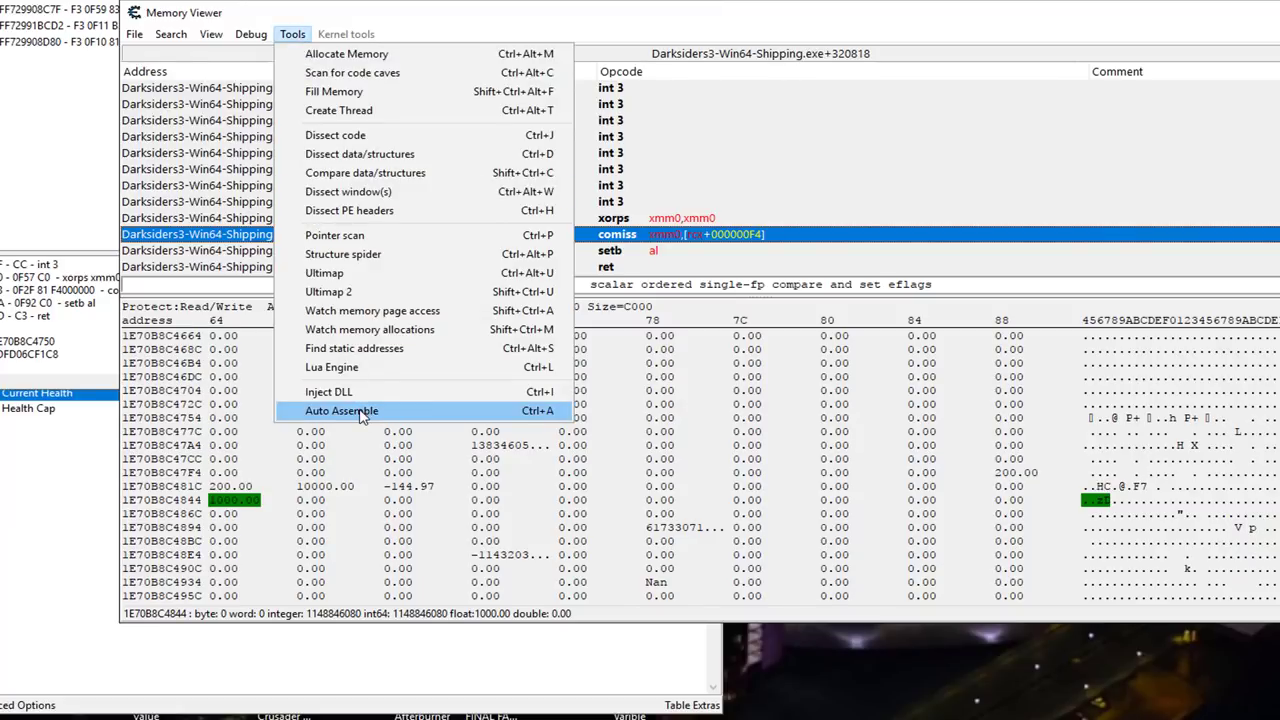
{"action": "left_click", "coordinate": [341, 411]}
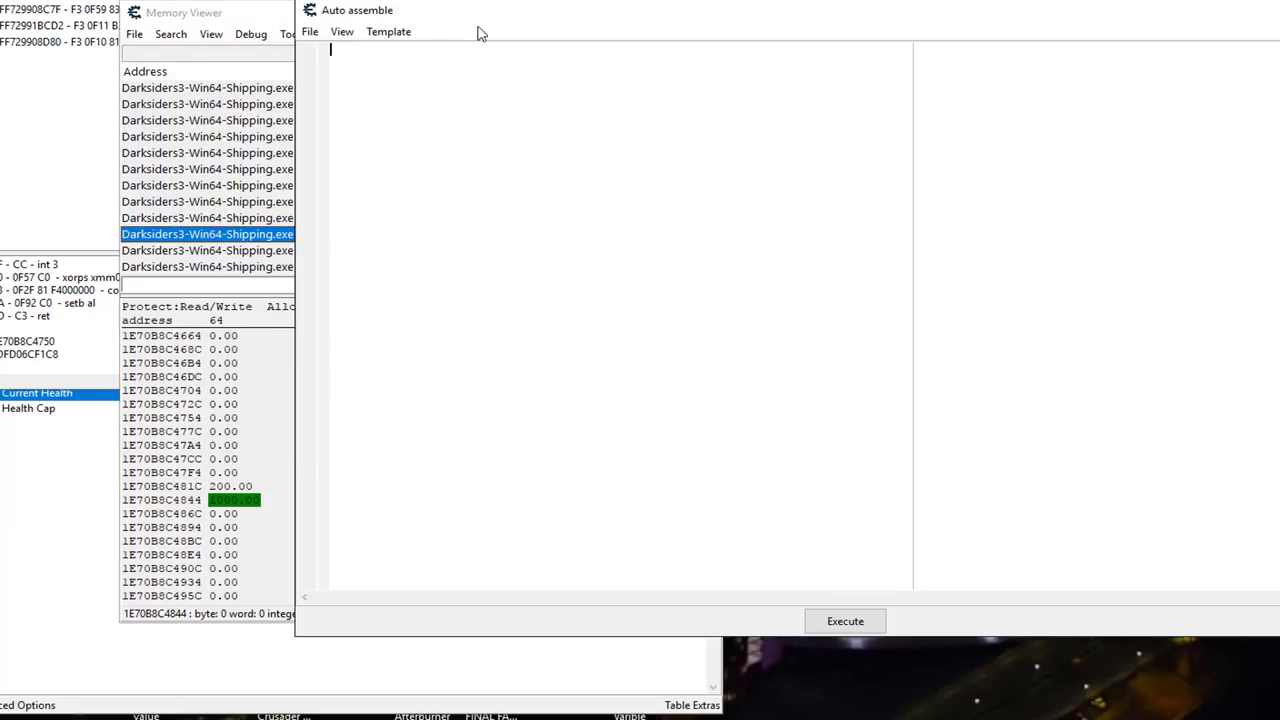
Step: Generate an AOB Injection template at Darksiders3-Win64-Shipping.exe+320823 with the symbol name health1, and delete its header comment block
{"action": "left_click", "coordinate": [390, 32]}
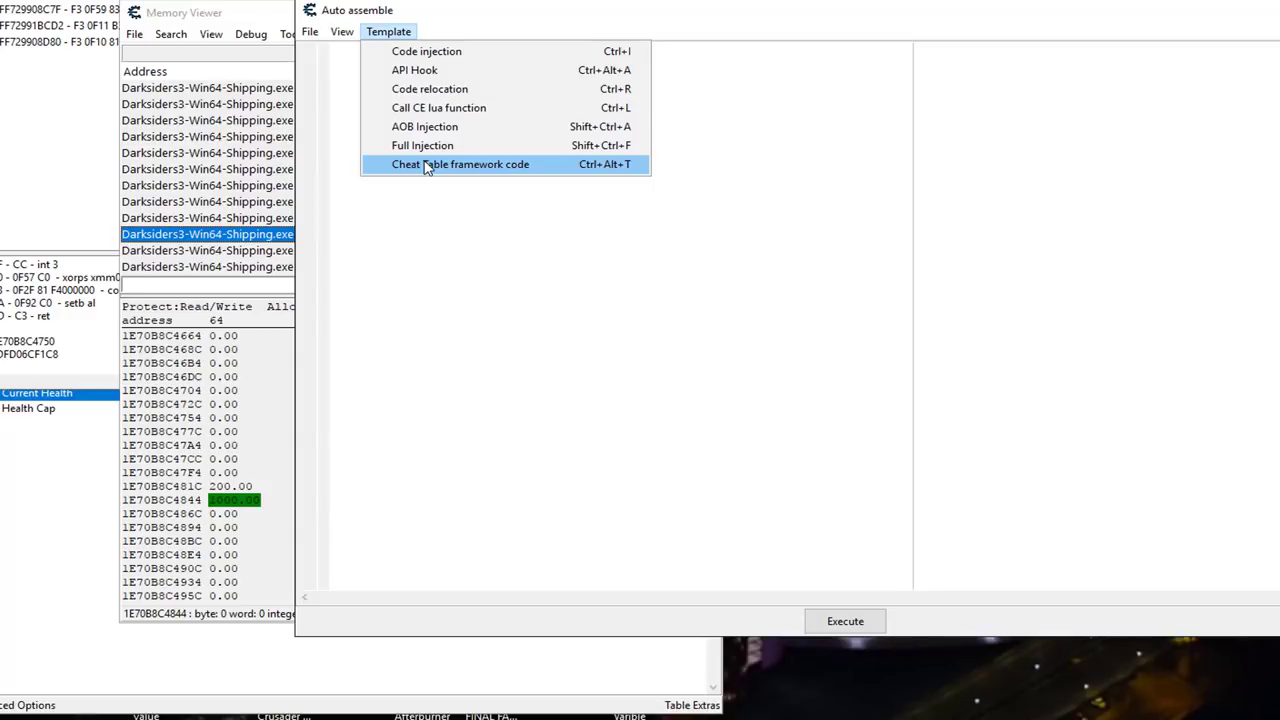
{"action": "left_click", "coordinate": [432, 127]}
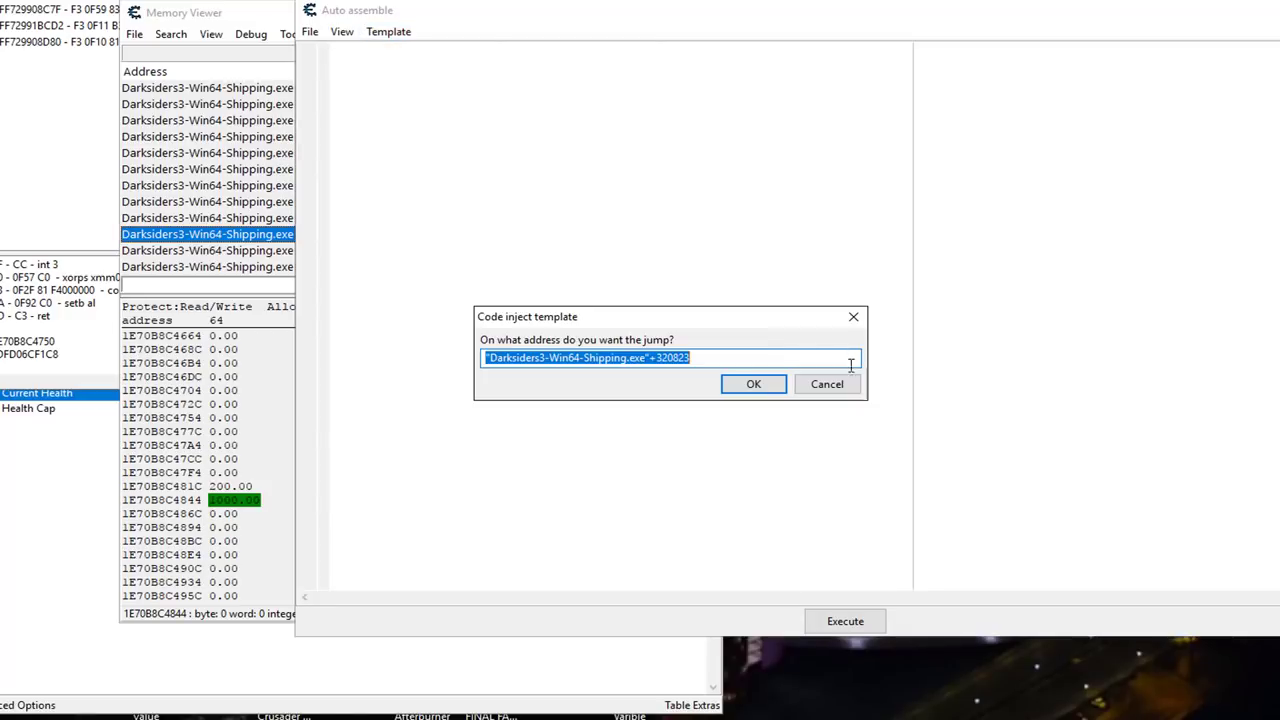
{"action": "left_click", "coordinate": [745, 385]}
{"action": "type", "text": "health1"}
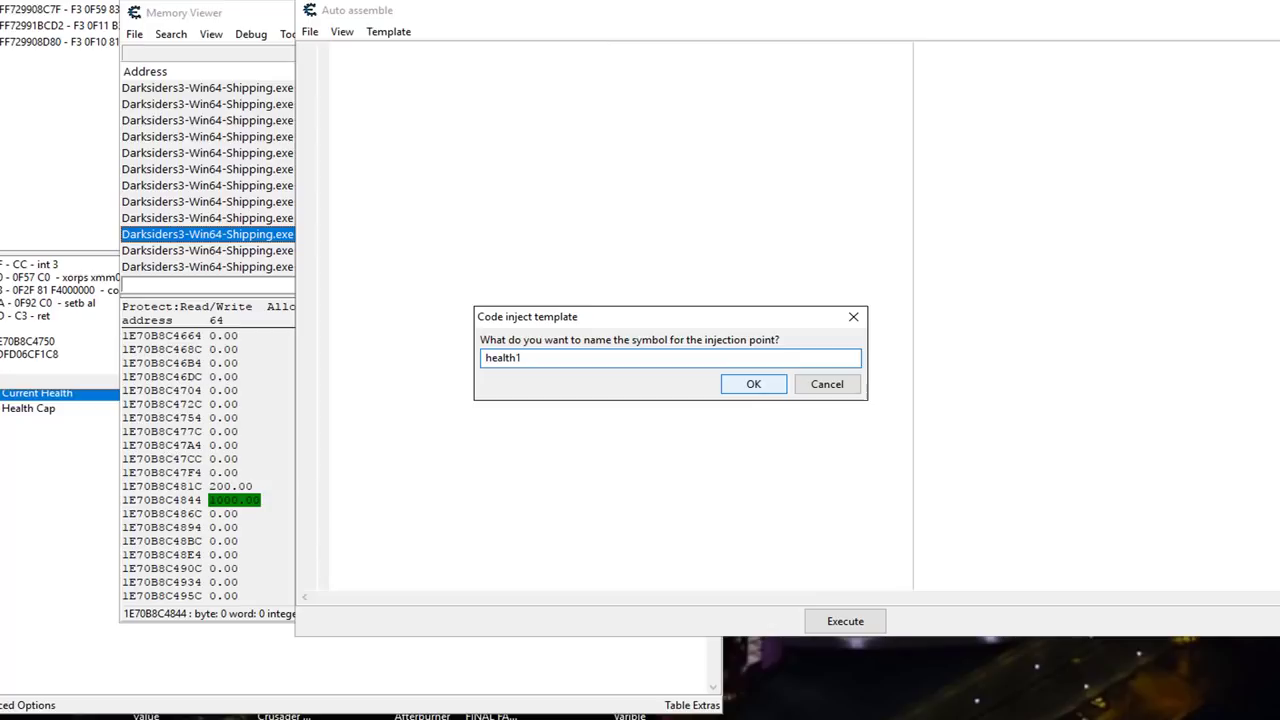
{"action": "left_click", "coordinate": [790, 384]}
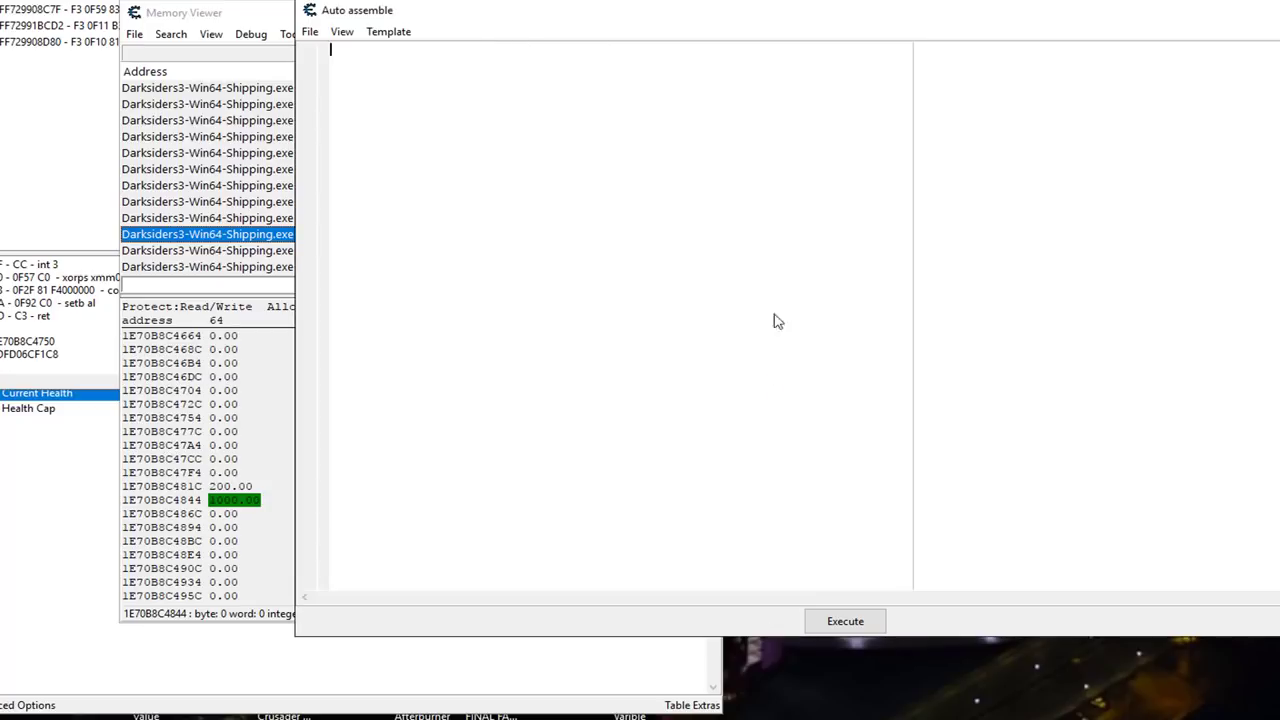
{"action": "left_click_drag", "start_coordinate": [670, 18], "coordinate": [673, 0]}
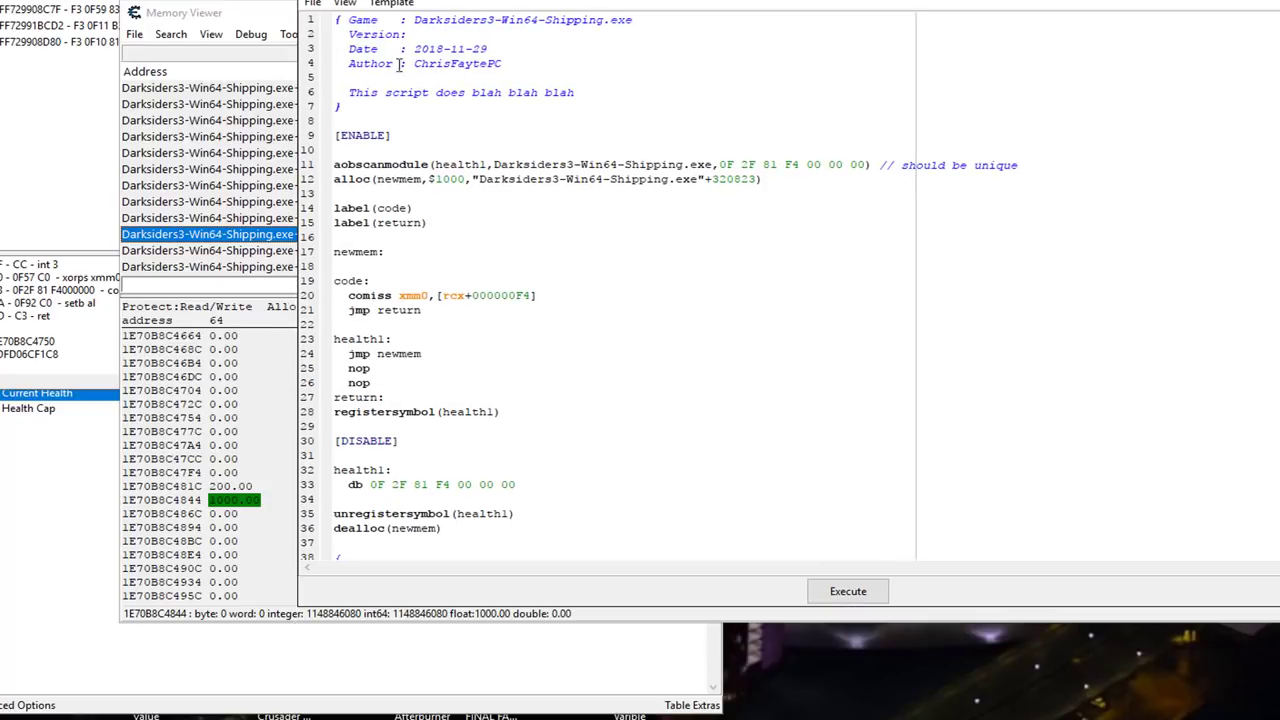
{"action": "left_click", "coordinate": [348, 117], "text": "shift"}
{"action": "key", "text": "Delete"}
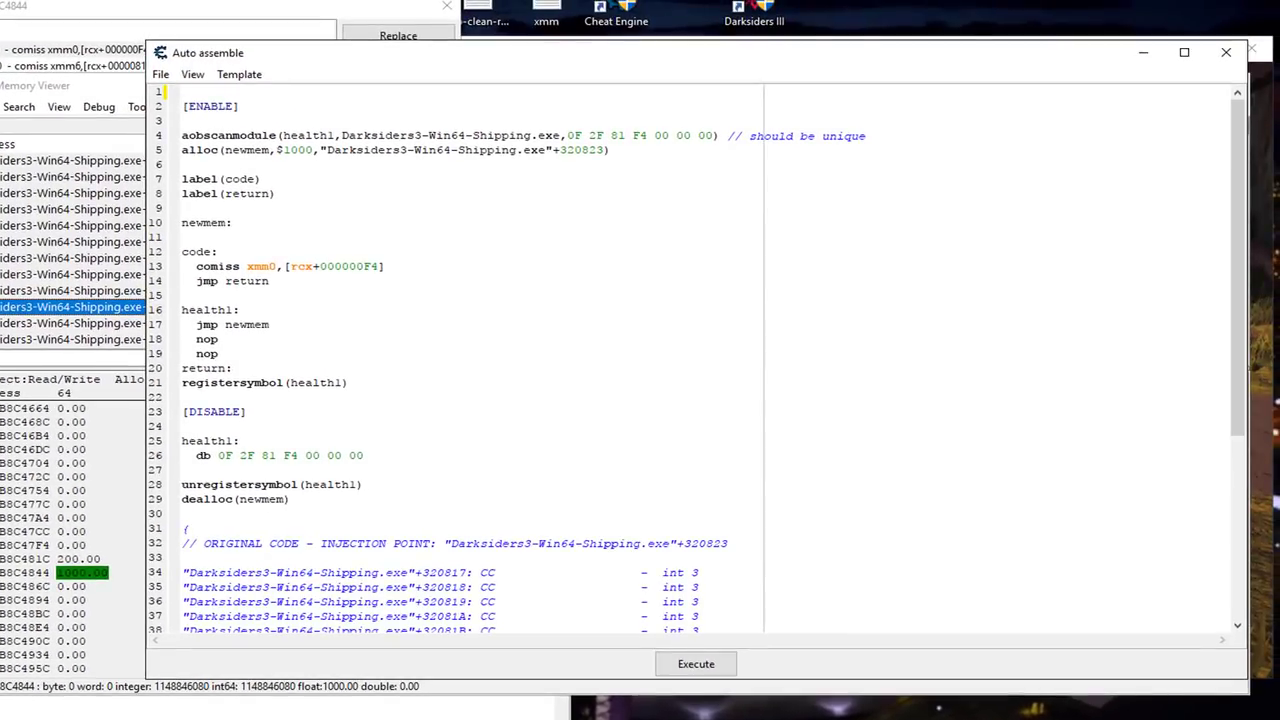
{"action": "left_click", "coordinate": [285, 196]}
{"action": "key", "text": "Return"}
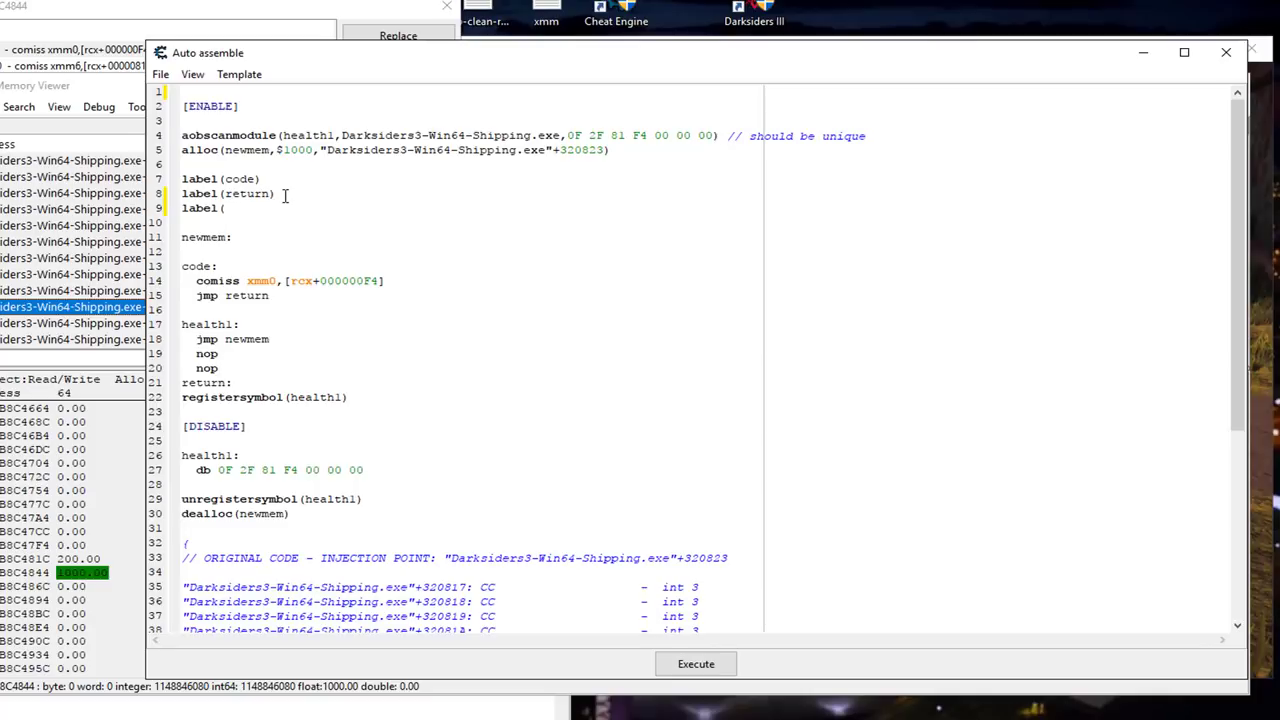
{"action": "left_click", "coordinate": [160, 74]}
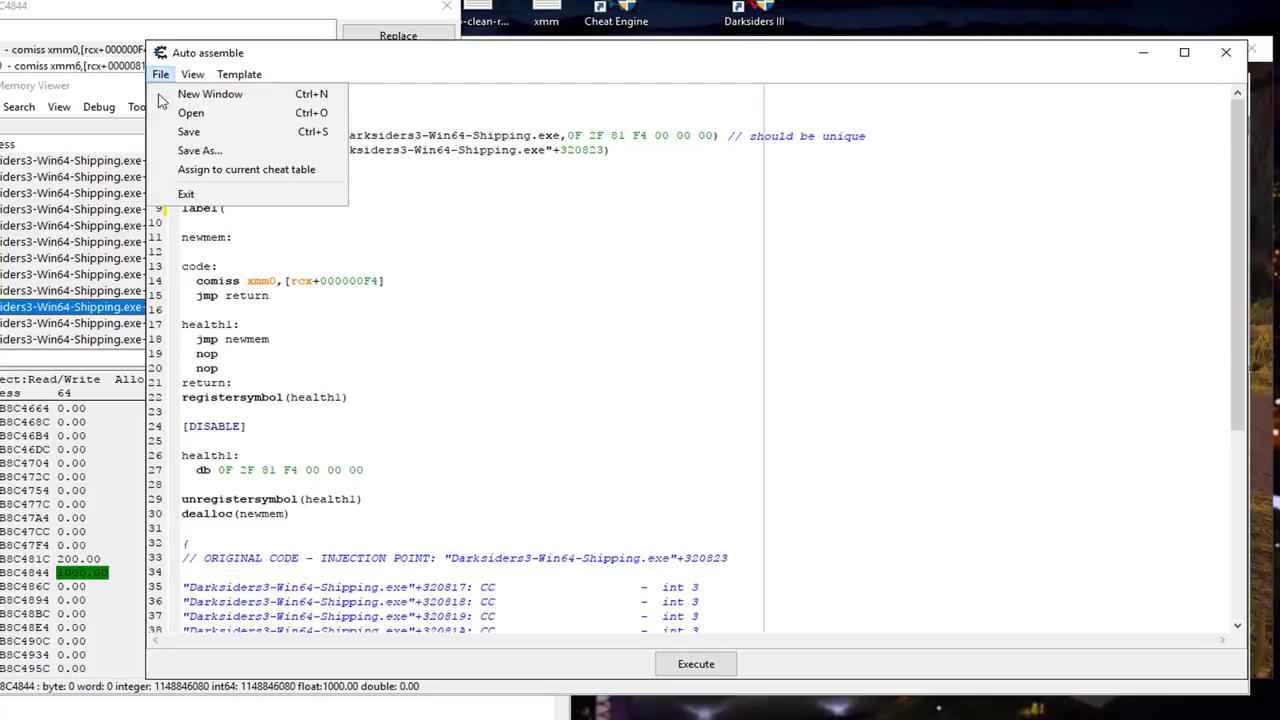
{"action": "left_click", "coordinate": [258, 170]}
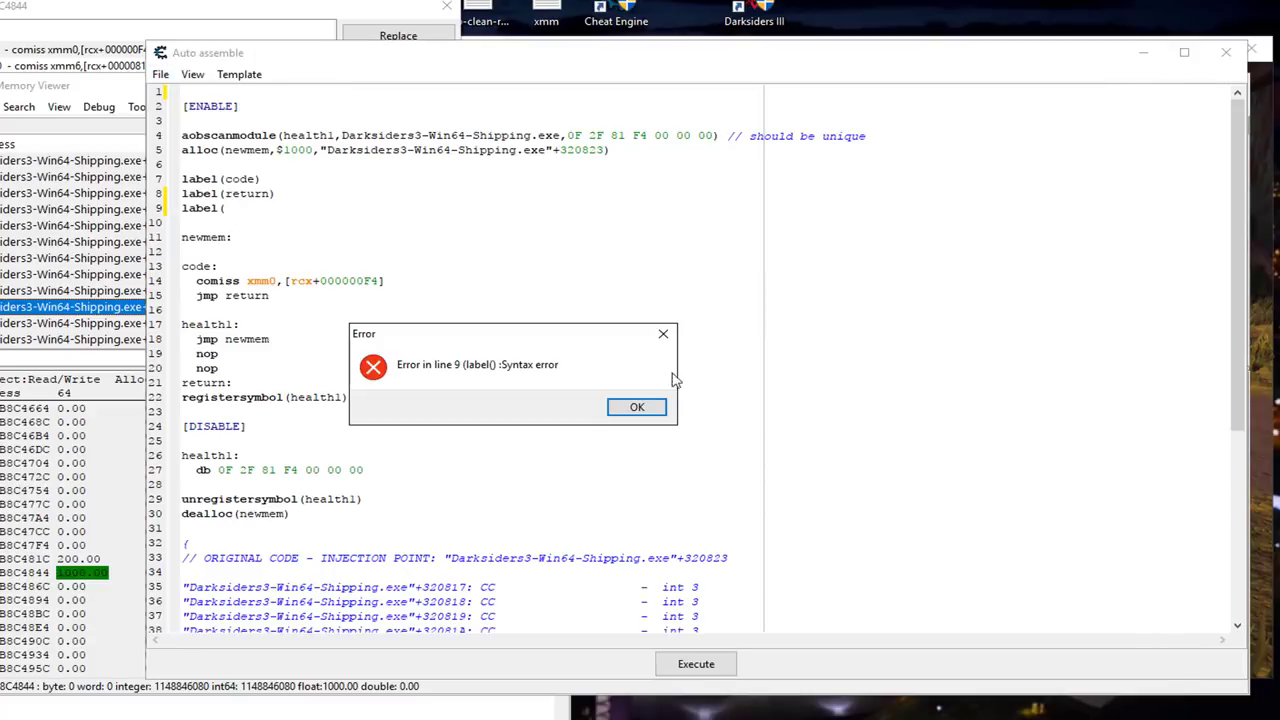
{"action": "left_click", "coordinate": [632, 406]}
{"action": "left_click", "coordinate": [168, 210]}
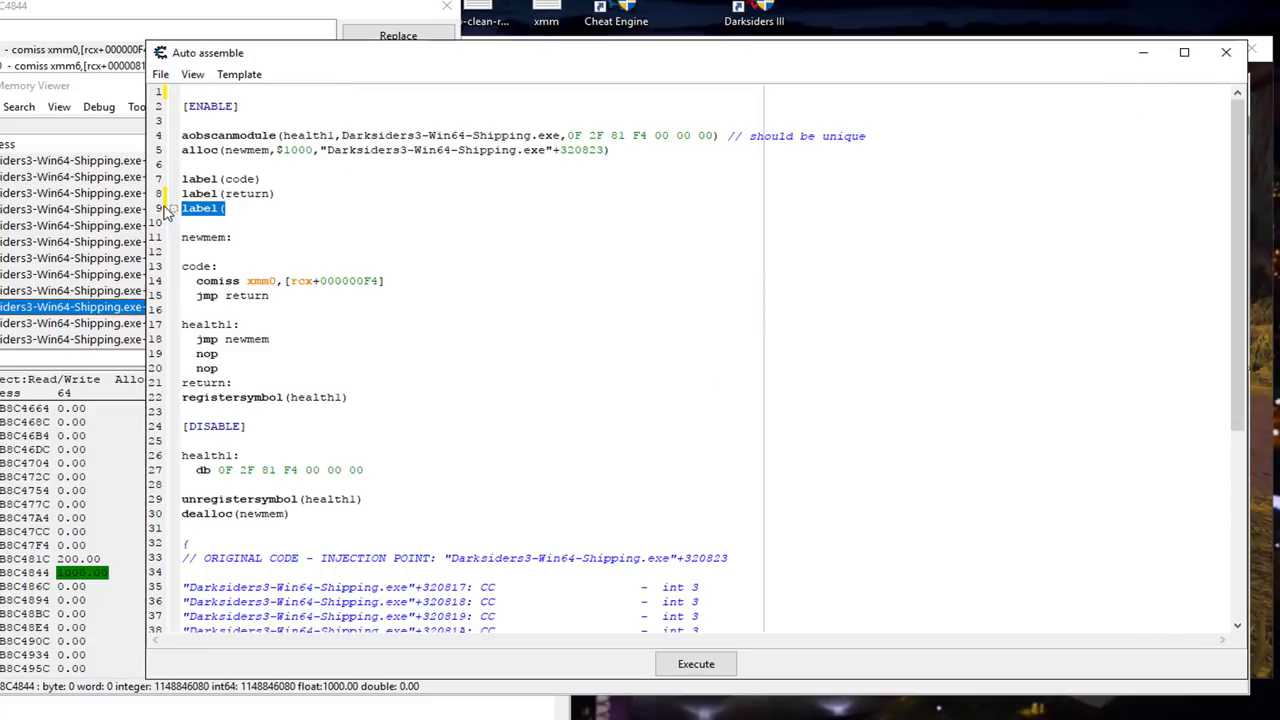
{"action": "key", "text": "BackSpace"}
Step: Assign the health1 injection script to the current cheat table and close the script window
{"action": "left_click", "coordinate": [160, 74]}
{"action": "left_click", "coordinate": [250, 166]}
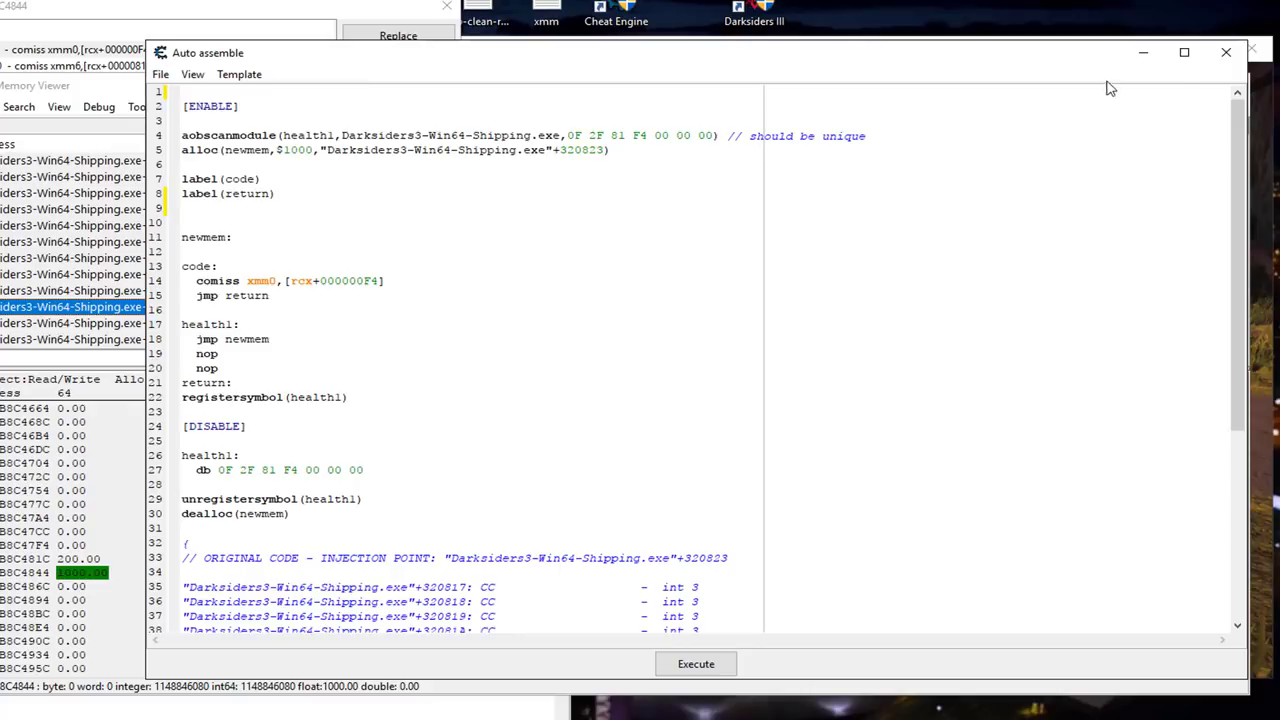
{"action": "left_click", "coordinate": [1226, 52]}
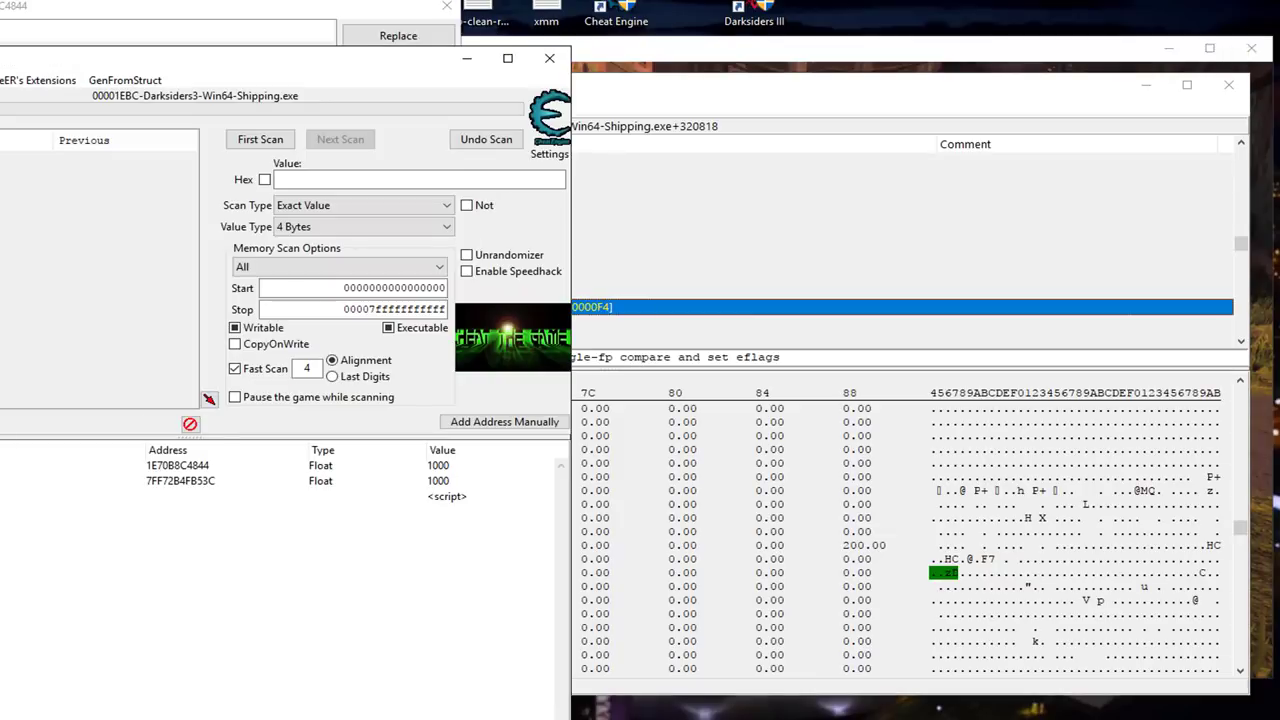
Step: Reopen comiss xmm0,[rcx+000000F4] from the accessing opcodes list in the disassembler and find out what addresses the instruction accesses
{"action": "left_click", "coordinate": [1146, 85]}
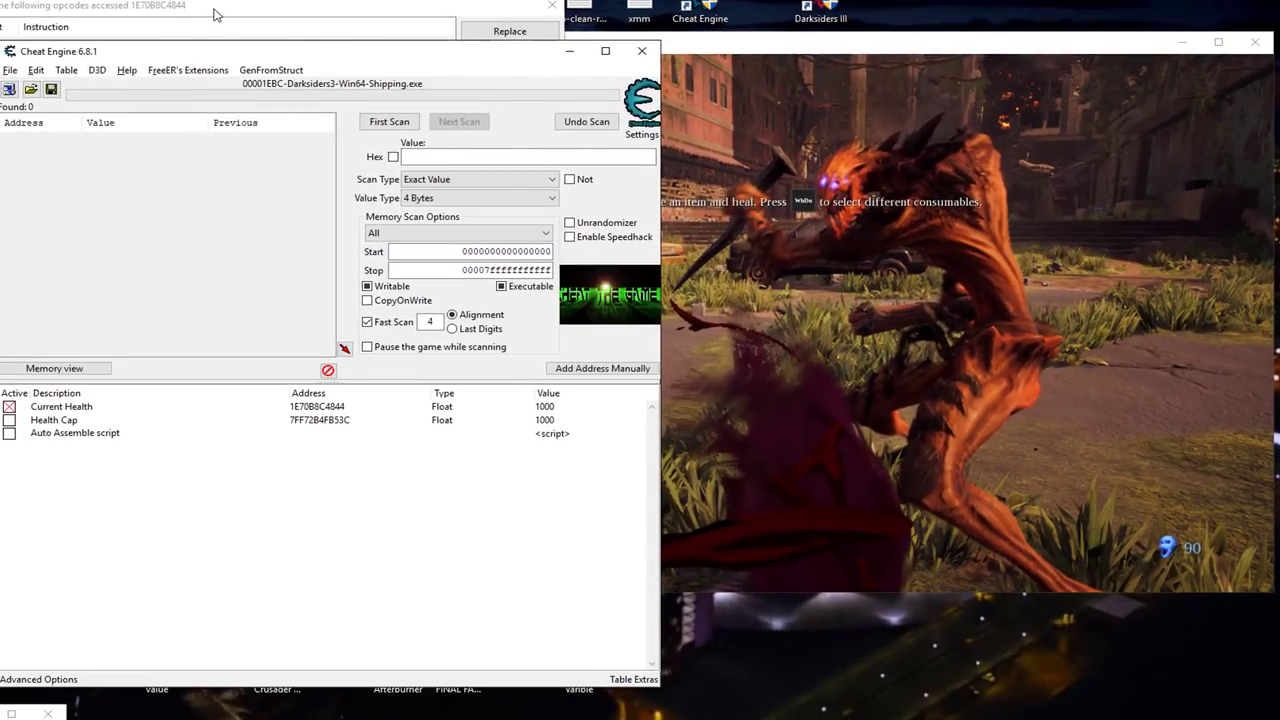
{"action": "left_click", "coordinate": [213, 14]}
{"action": "left_click", "coordinate": [150, 43]}
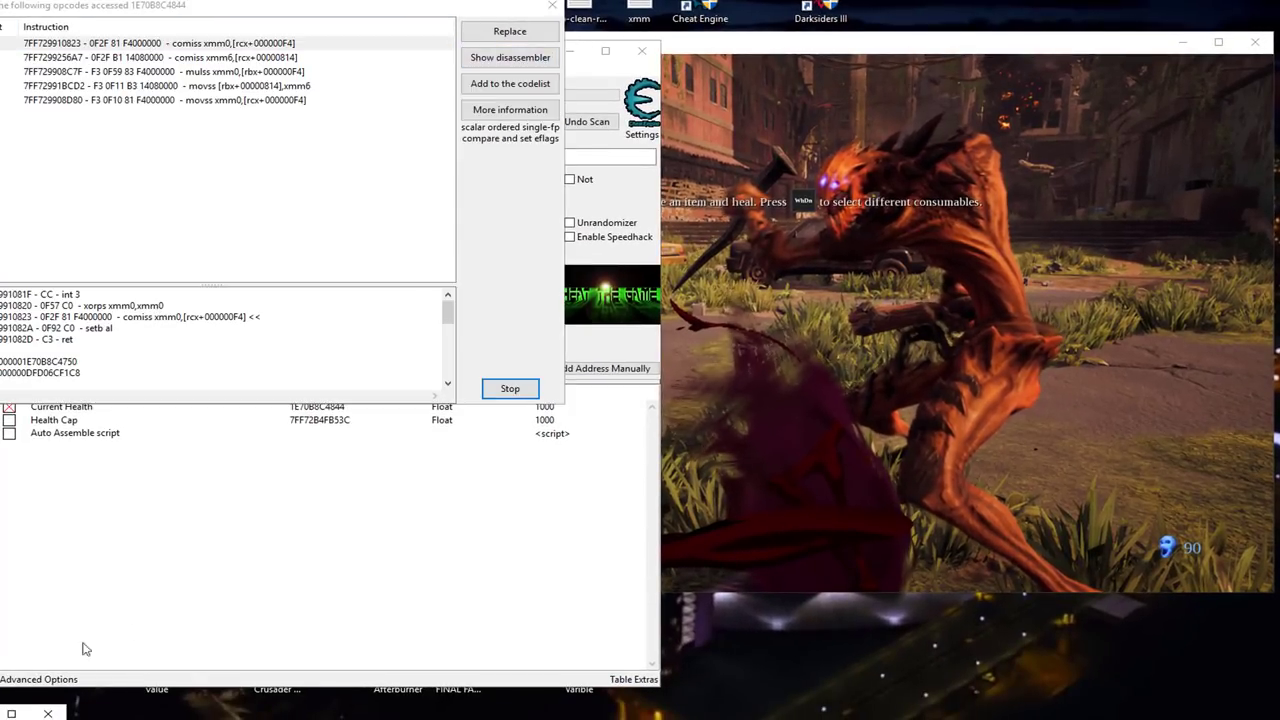
{"action": "left_click", "coordinate": [510, 57]}
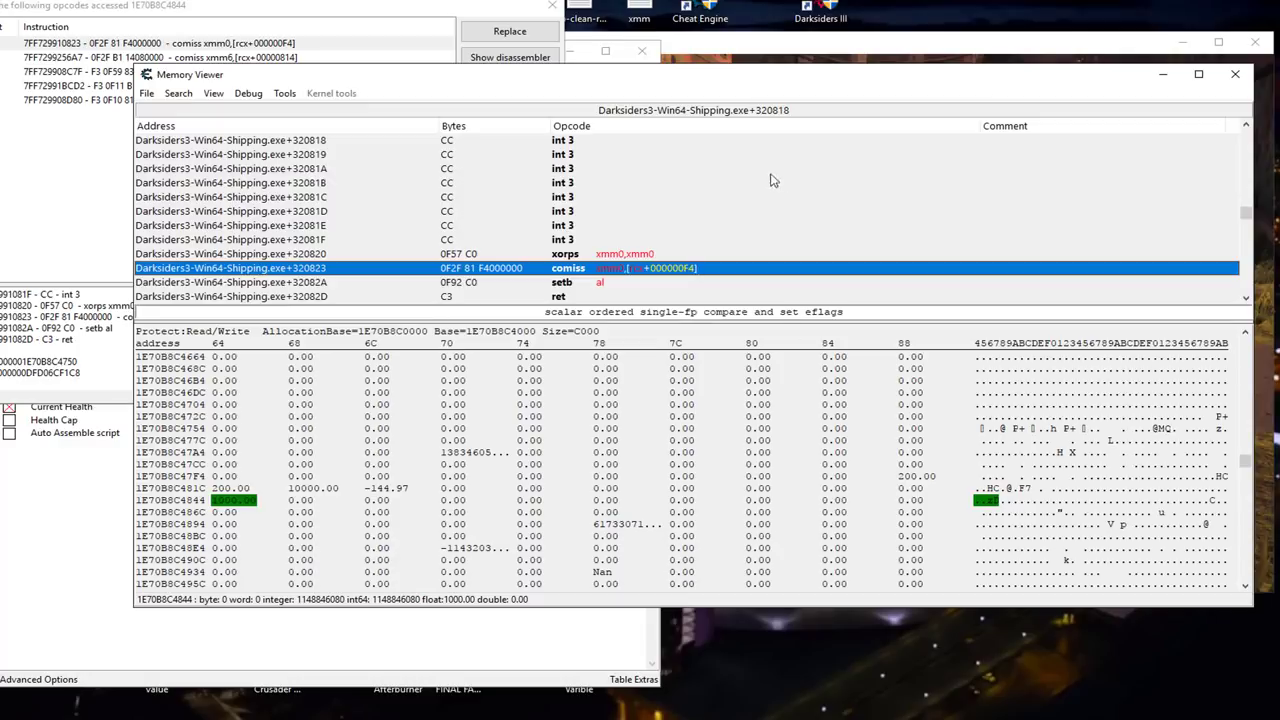
{"action": "right_click", "coordinate": [674, 270]}
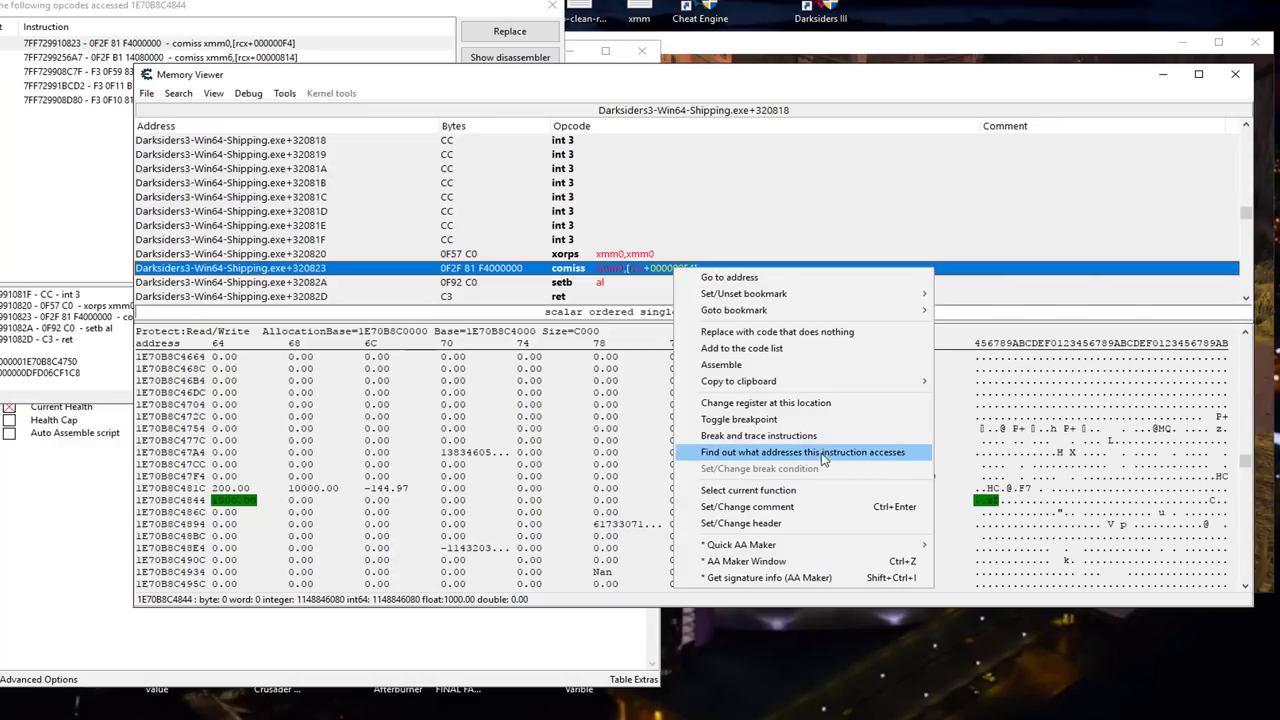
{"action": "left_click", "coordinate": [895, 455]}
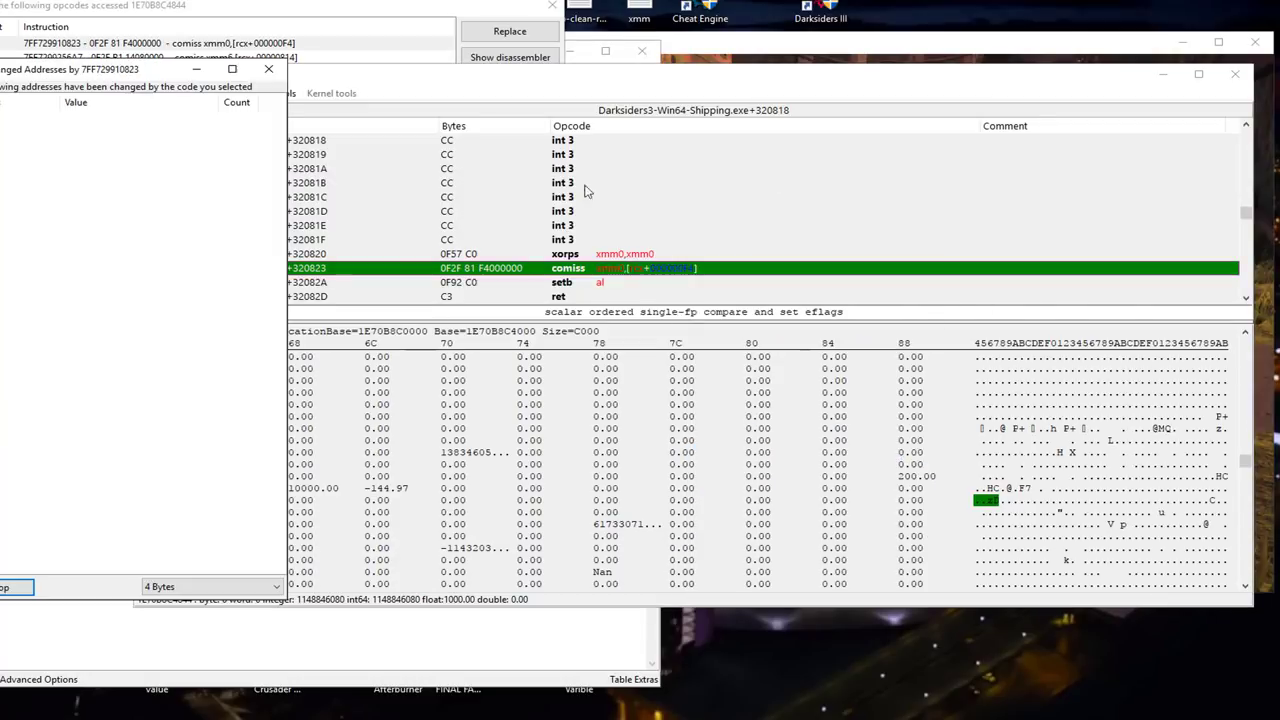
Step: Display the Changed Addresses values as Float and return to the game near an enemy to collect the accessed addresses
{"action": "left_click_drag", "start_coordinate": [152, 44], "coordinate": [147, 8]}
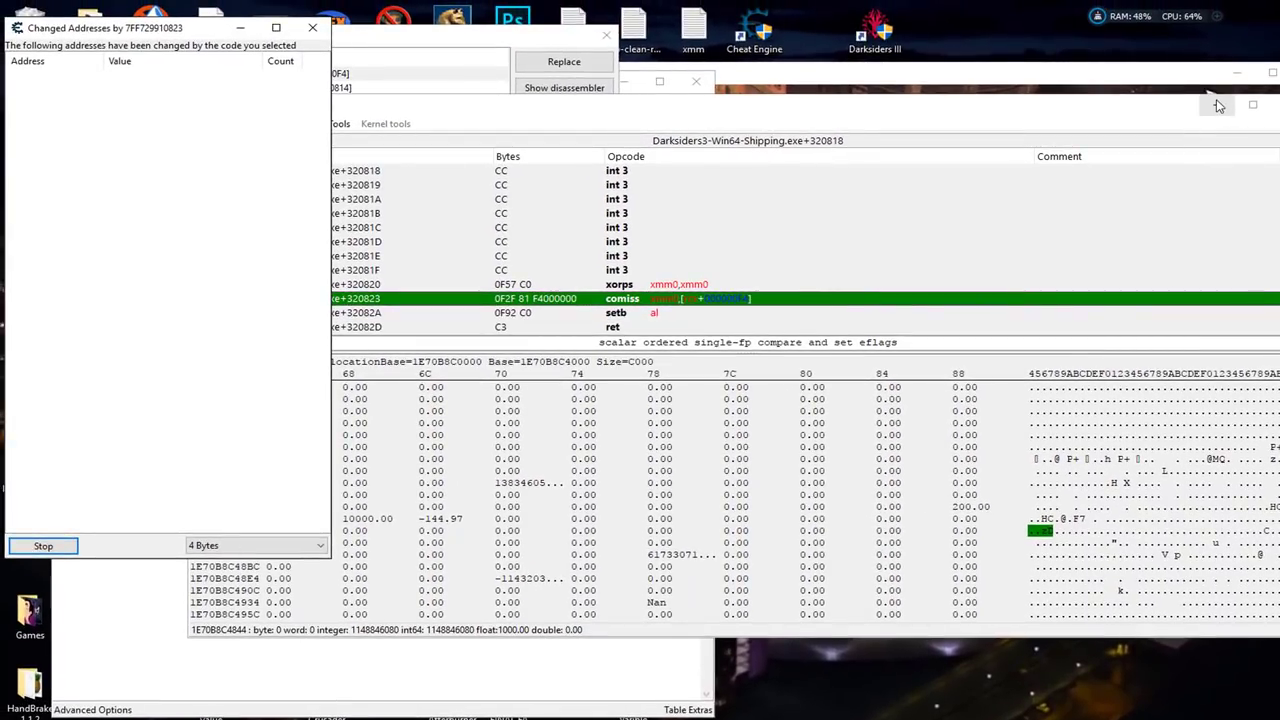
{"action": "left_click", "coordinate": [210, 546]}
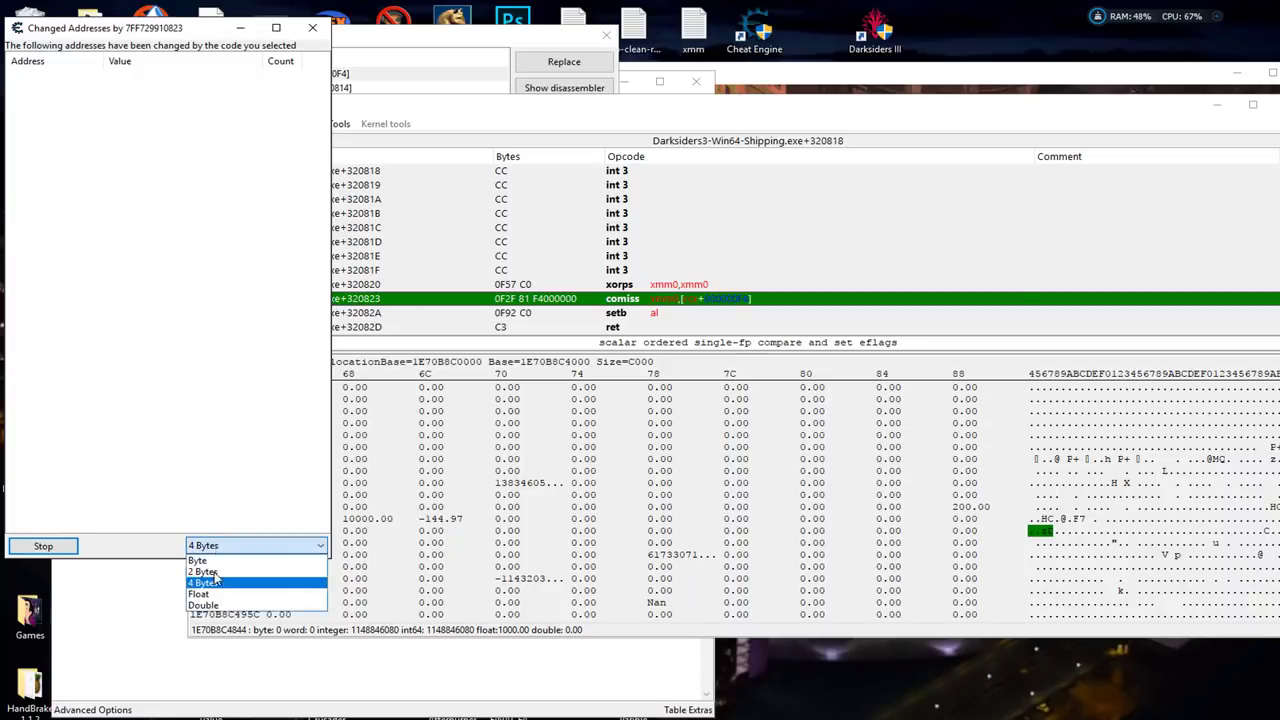
{"action": "left_click", "coordinate": [215, 604]}
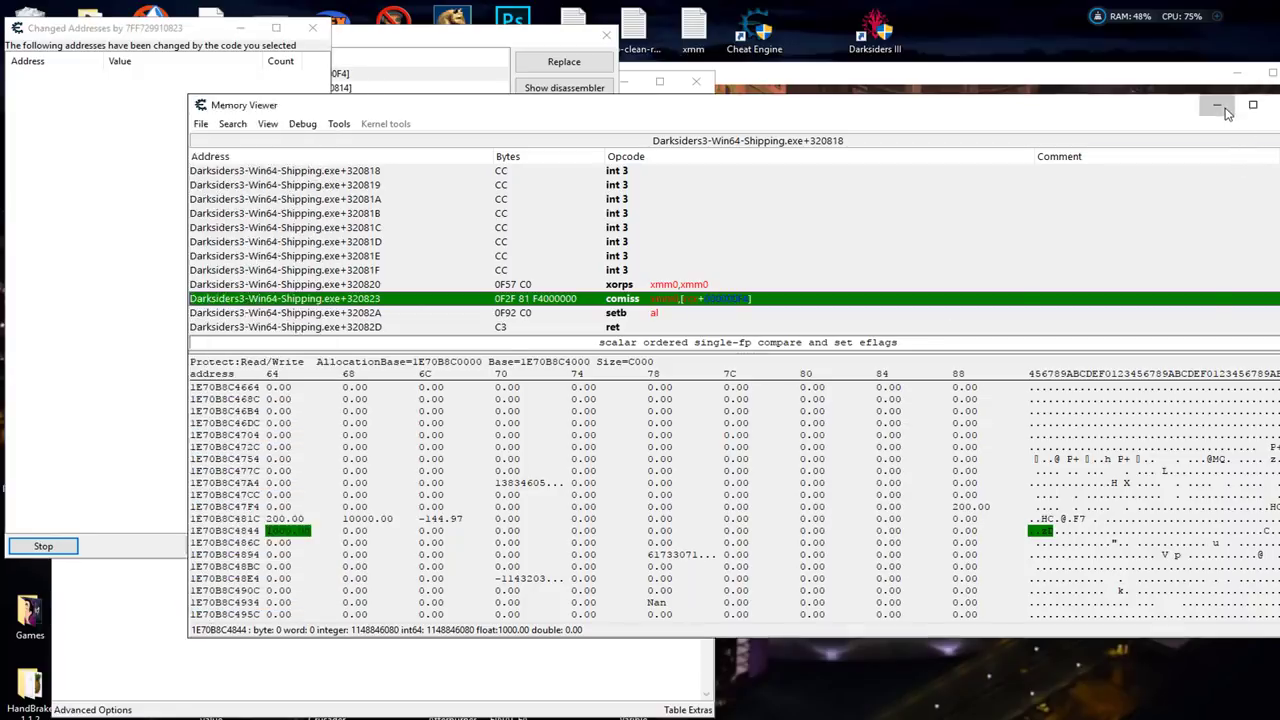
{"action": "left_click", "coordinate": [1217, 104]}
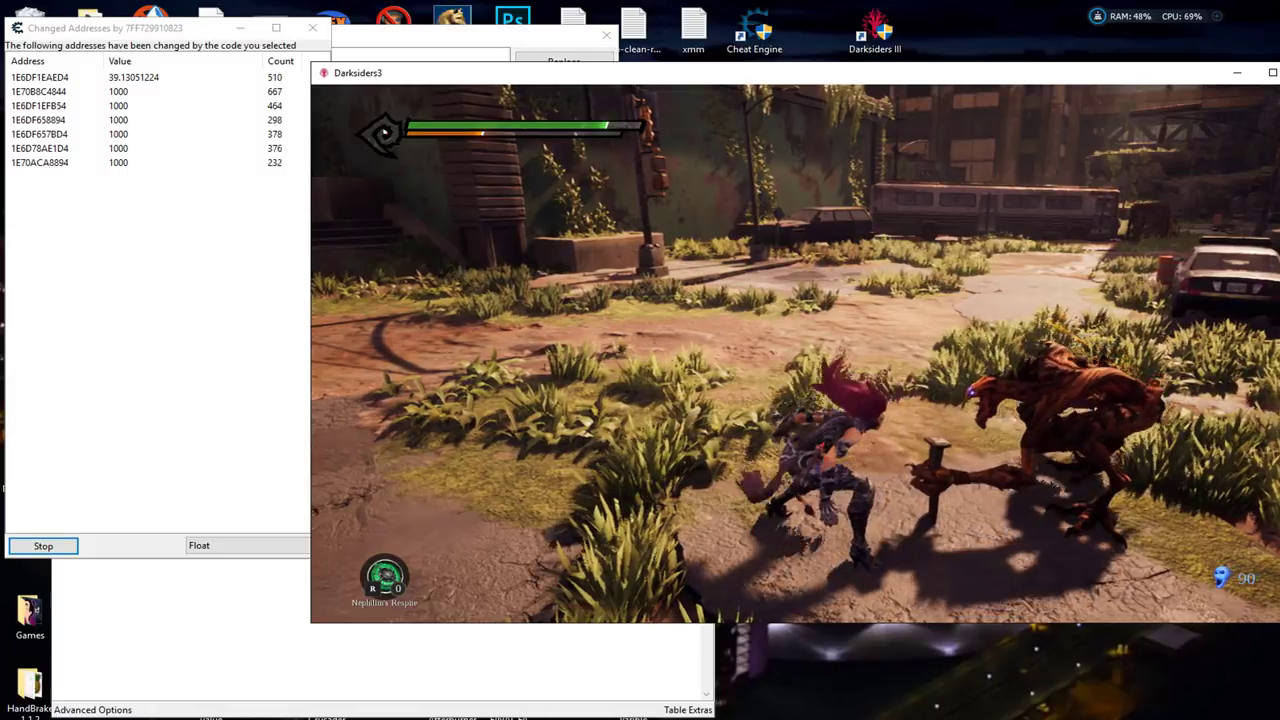
{"action": "key", "text": "alt+Tab"}
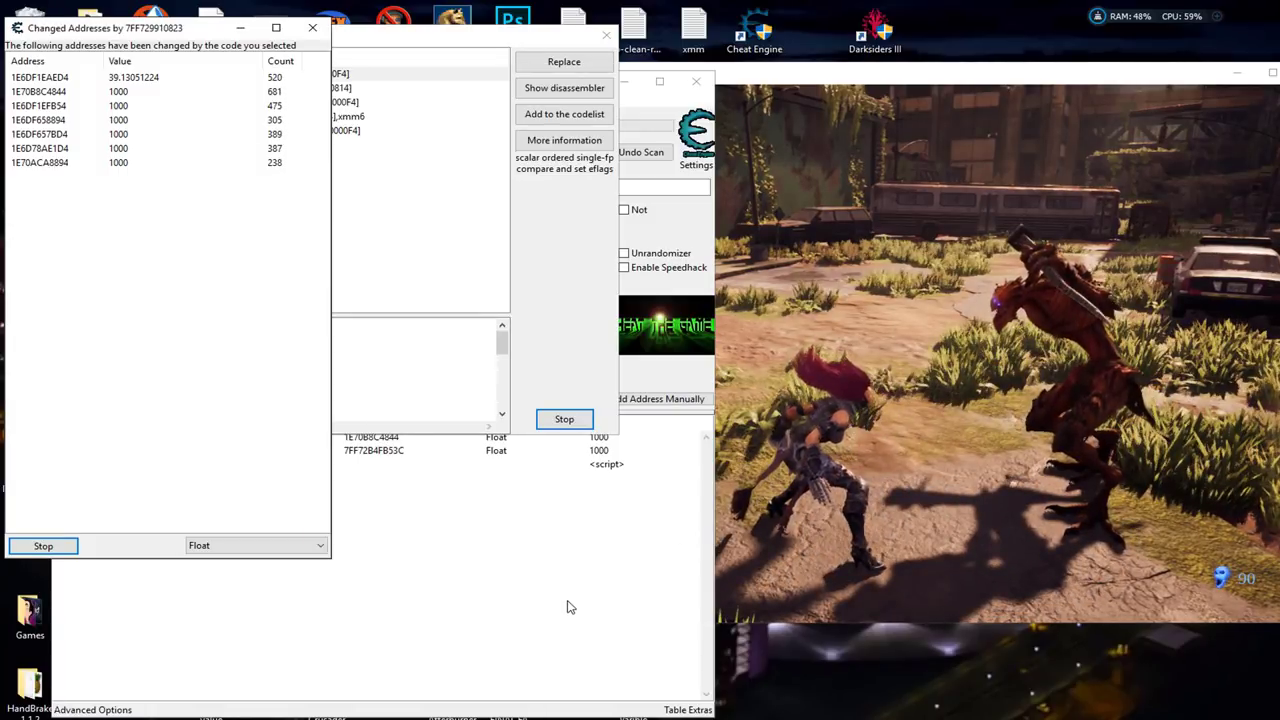
Step: Compare the addresses accessed by the comiss instruction with the Current Health entry's address and examine their float values
{"action": "left_click", "coordinate": [64, 79]}
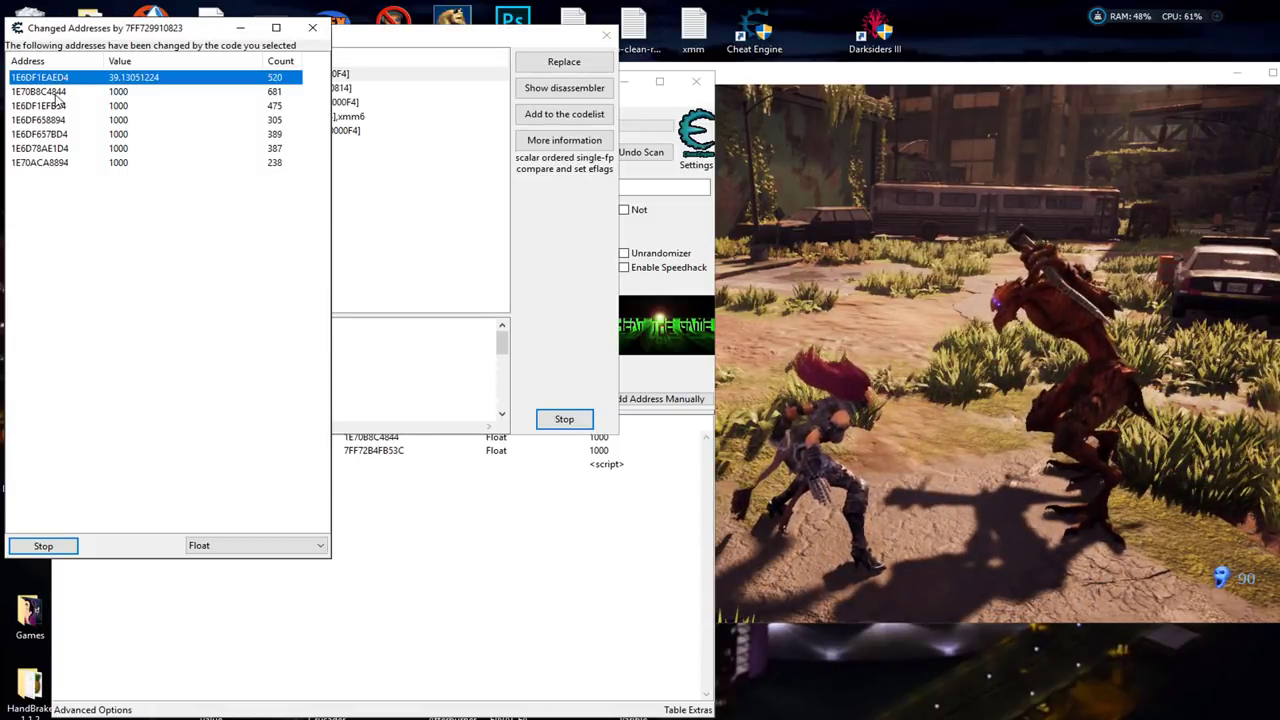
{"action": "left_click", "coordinate": [58, 92]}
{"action": "left_click", "coordinate": [648, 113]}
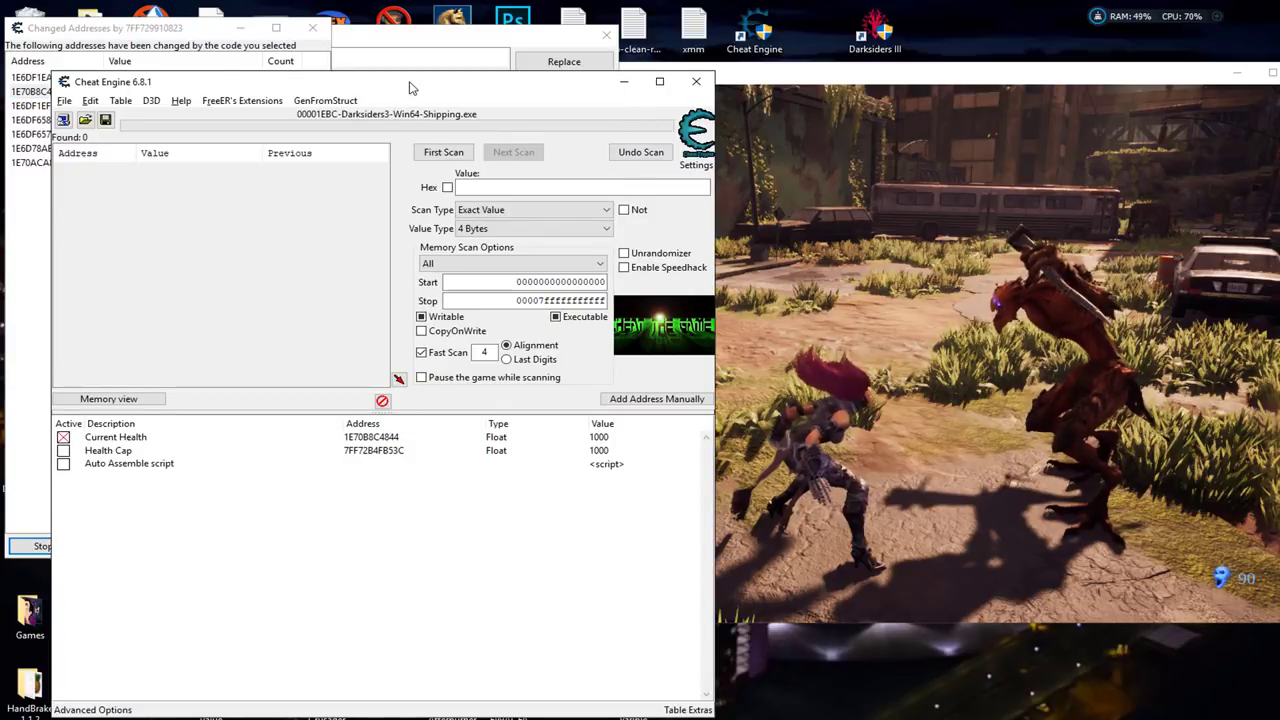
{"action": "left_click_drag", "start_coordinate": [409, 88], "coordinate": [649, 116]}
{"action": "left_click", "coordinate": [48, 105]}
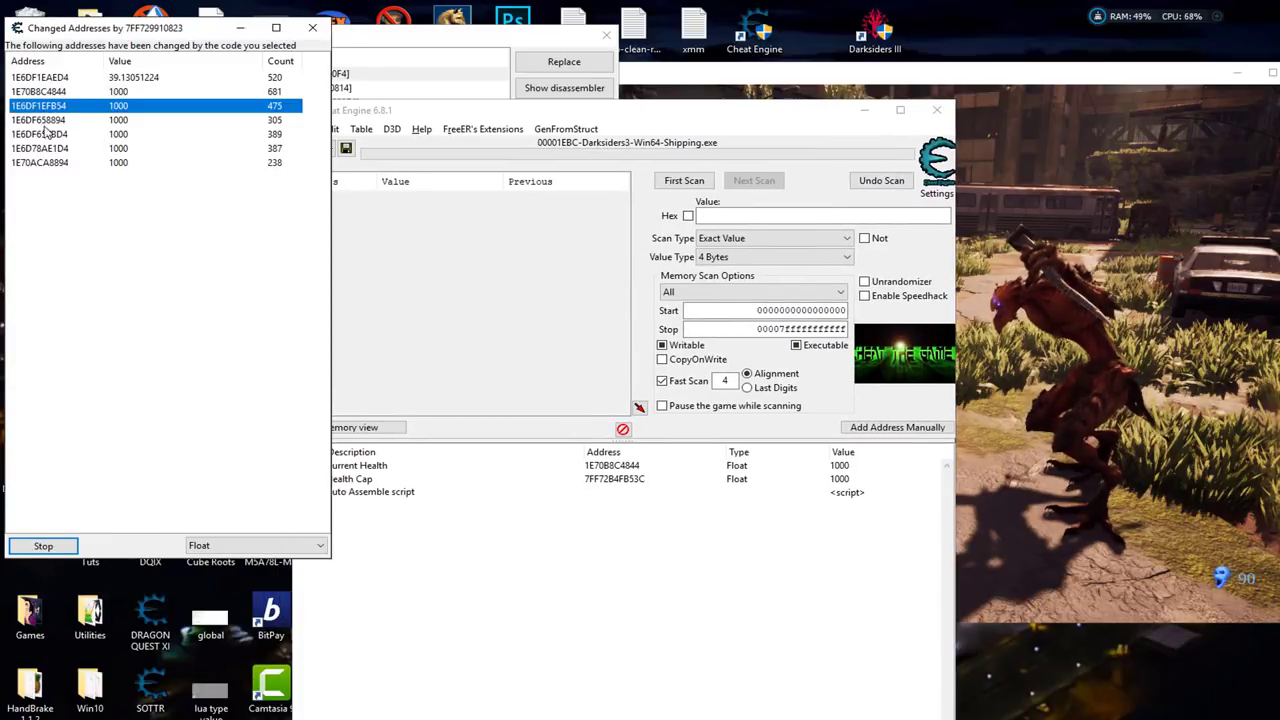
{"action": "left_click", "coordinate": [48, 134]}
{"action": "left_click", "coordinate": [49, 148]}
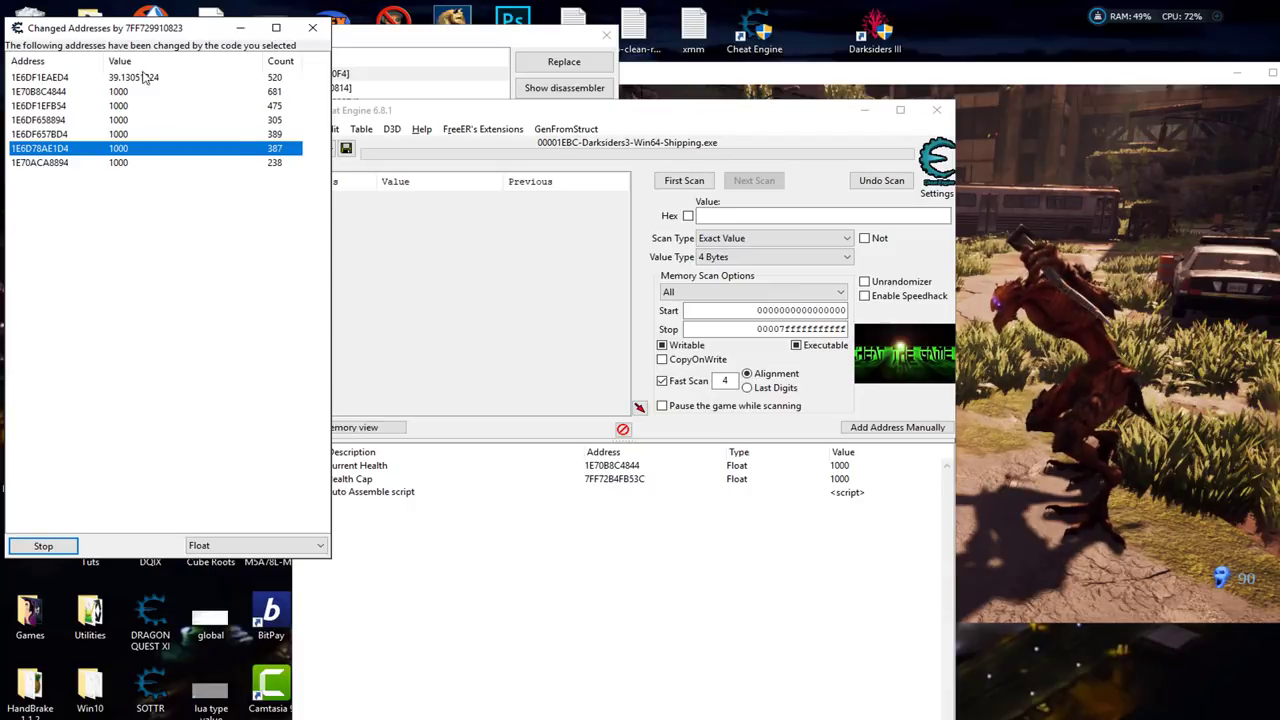
{"action": "left_click", "coordinate": [55, 79]}
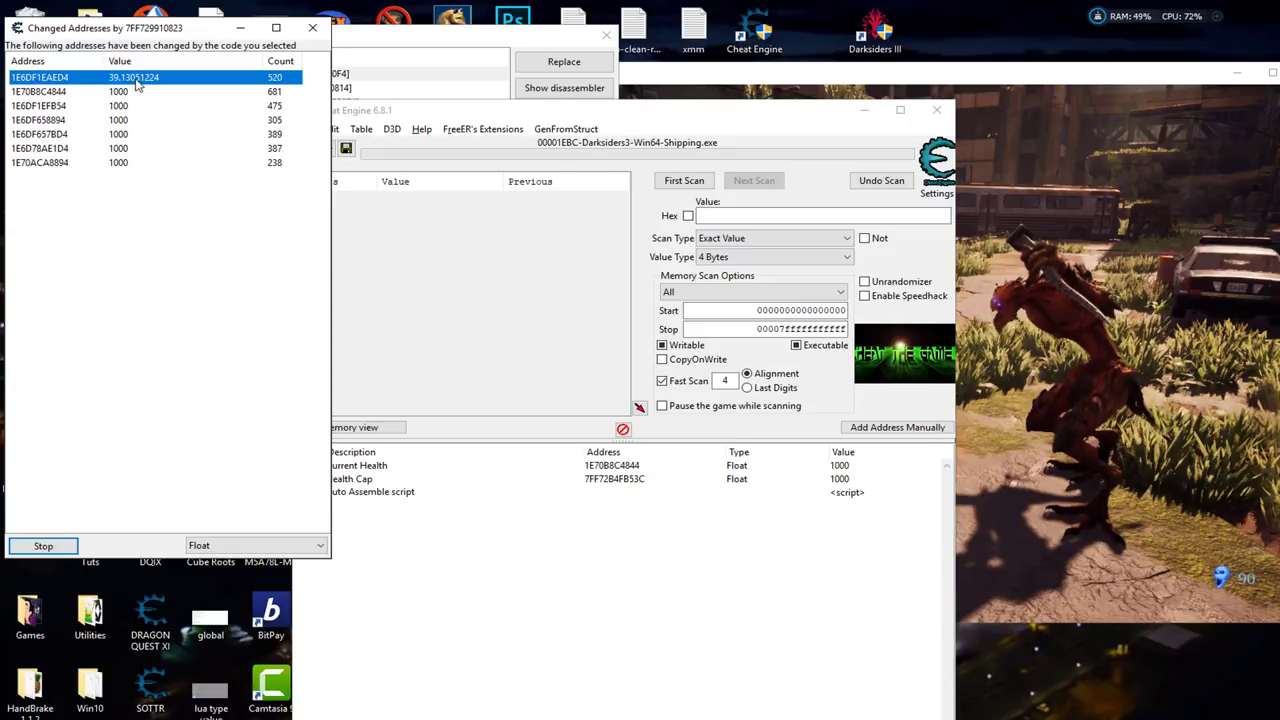
Step: Mark the Current Health address 1E70B8C4844 as group 1 for finding commonalities between addresses
{"action": "left_click", "coordinate": [40, 91]}
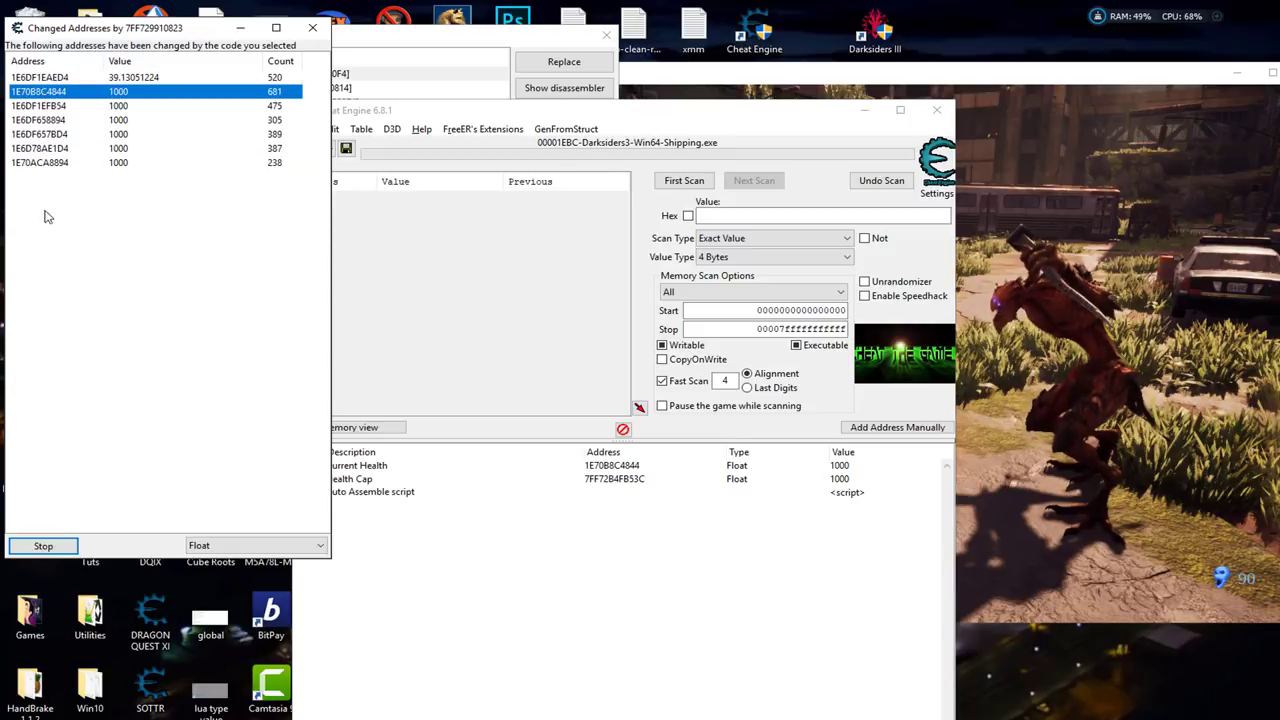
{"action": "right_click", "coordinate": [44, 91]}
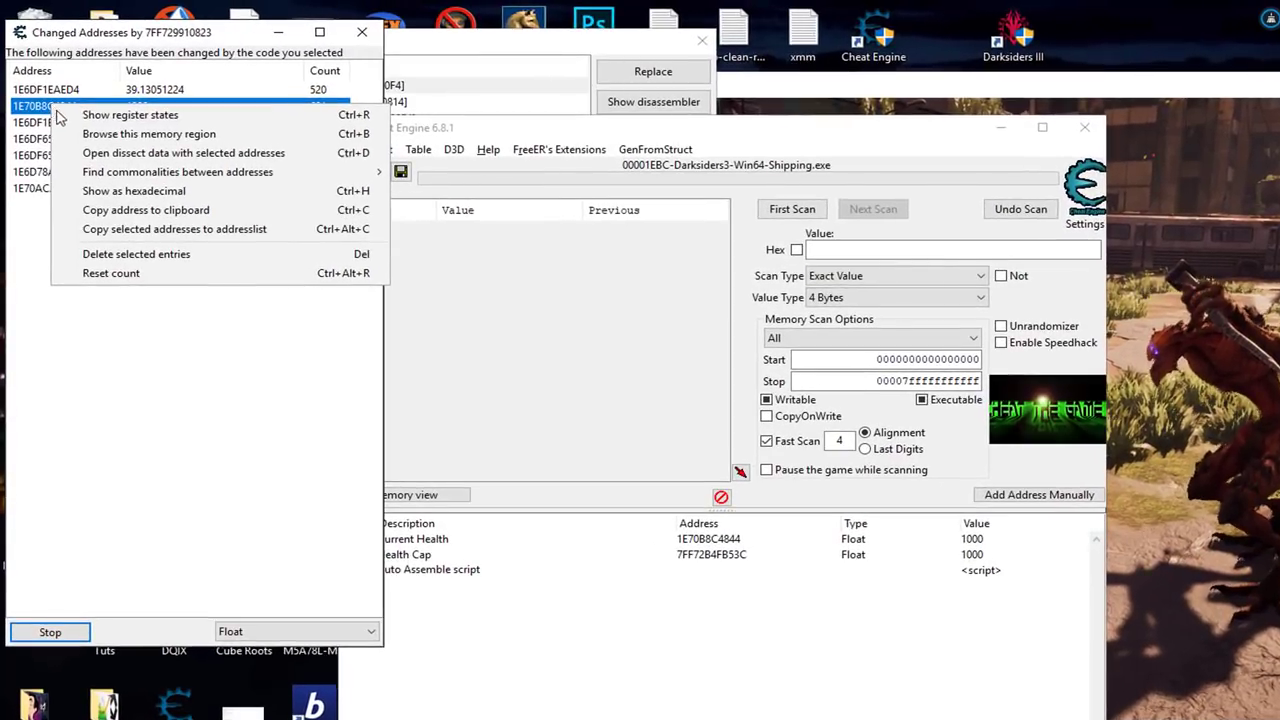
{"action": "mouse_move", "coordinate": [86, 176]}
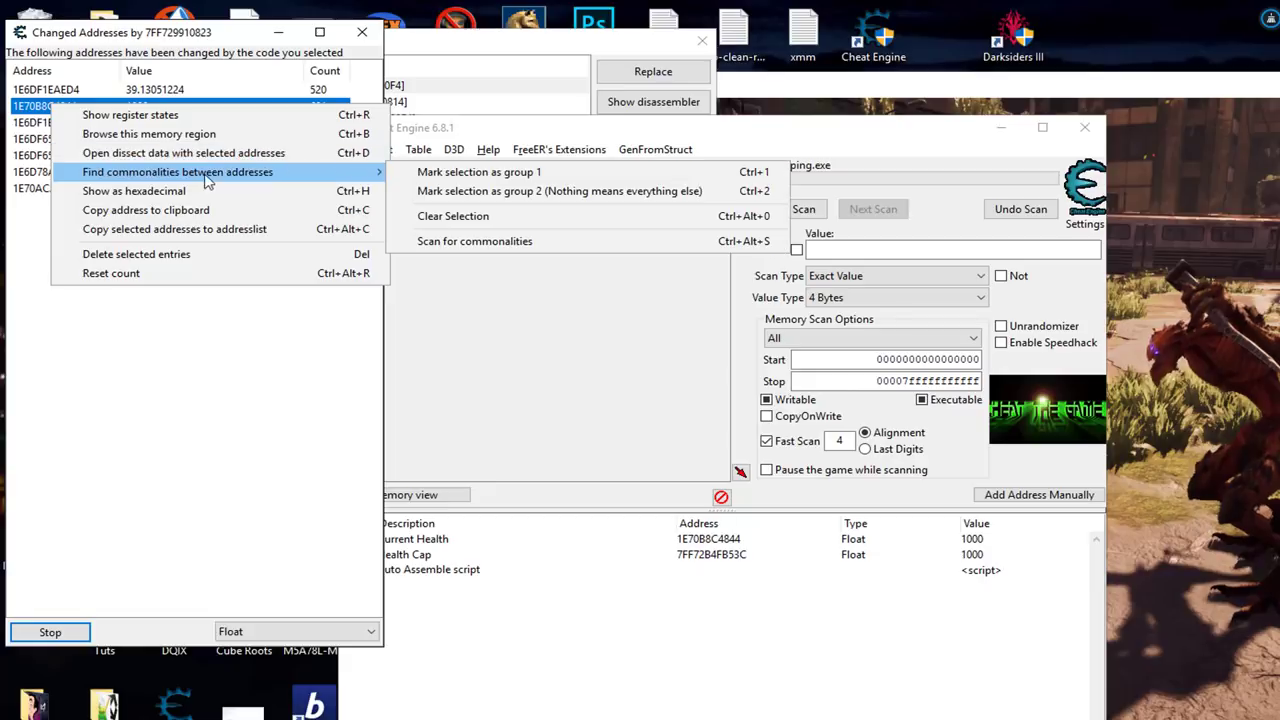
{"action": "left_click", "coordinate": [481, 173]}
{"action": "left_click", "coordinate": [70, 245]}
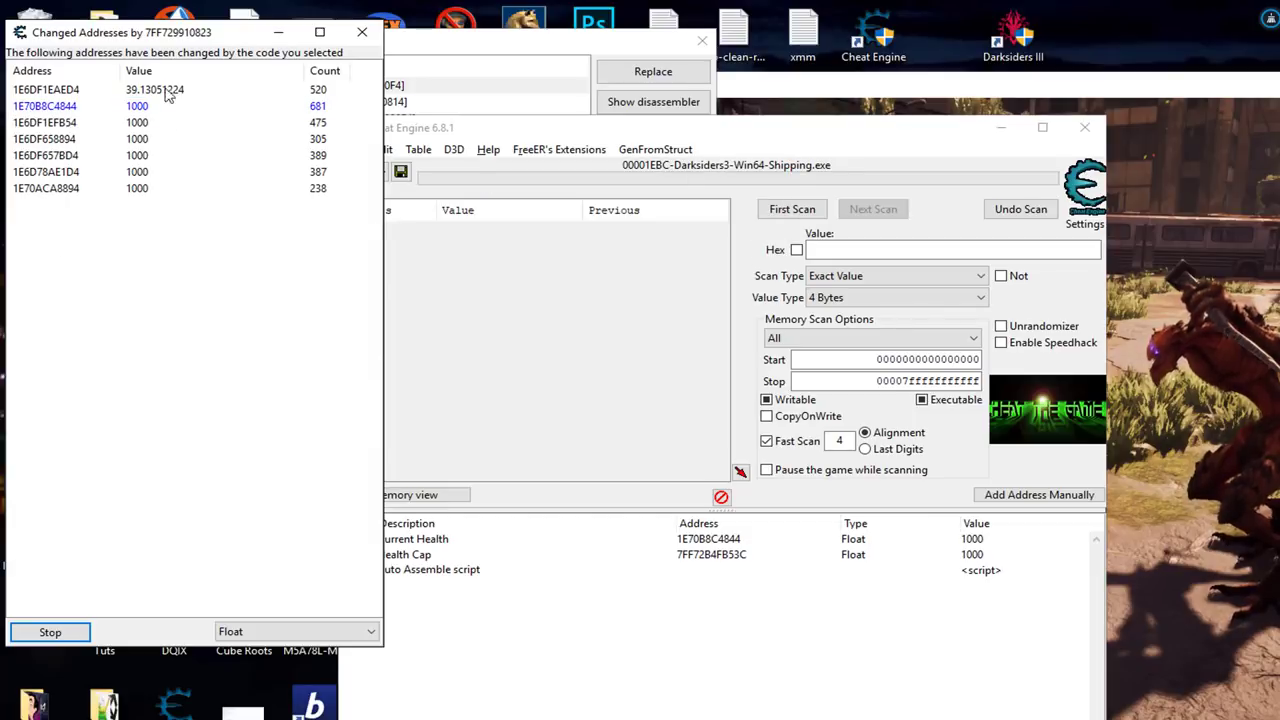
Step: Mark addresses 1E6DF1EAED4, 1E6DF1EFB54 and 1E6DF658894 as group 2 for finding commonalities
{"action": "left_click", "coordinate": [48, 92]}
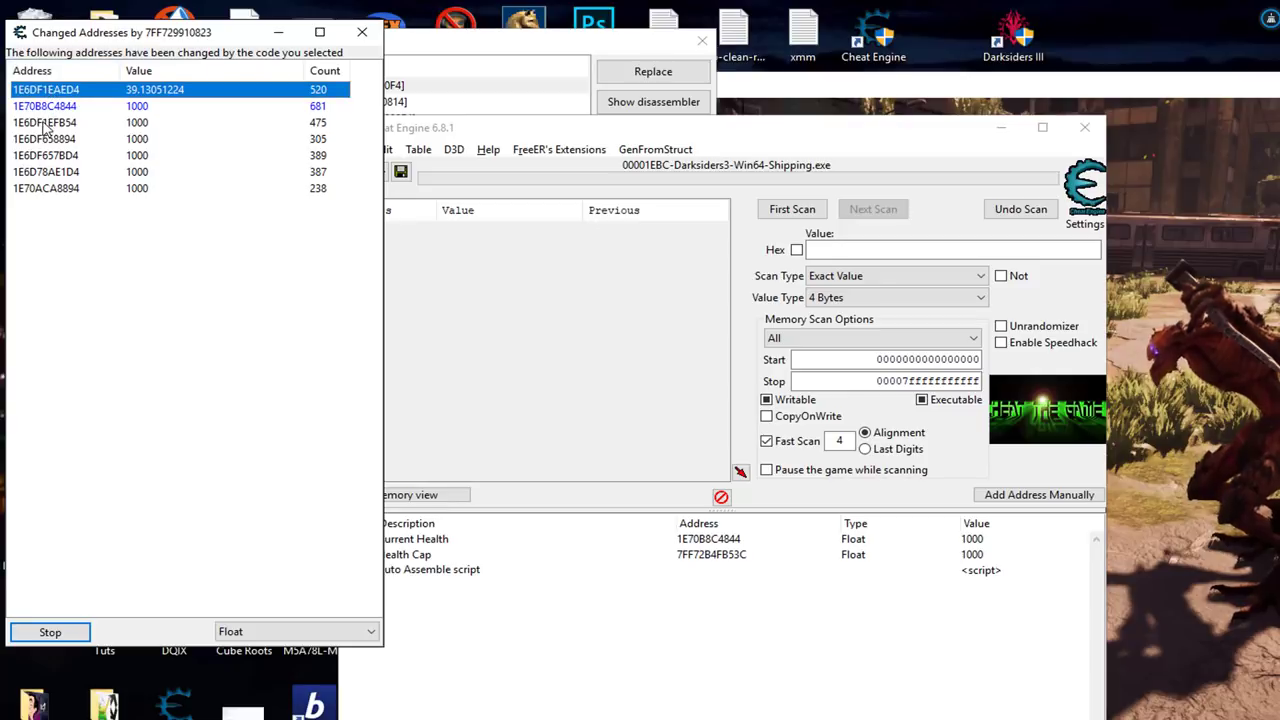
{"action": "left_click", "coordinate": [50, 122], "text": "ctrl"}
{"action": "left_click", "coordinate": [50, 139], "text": "ctrl"}
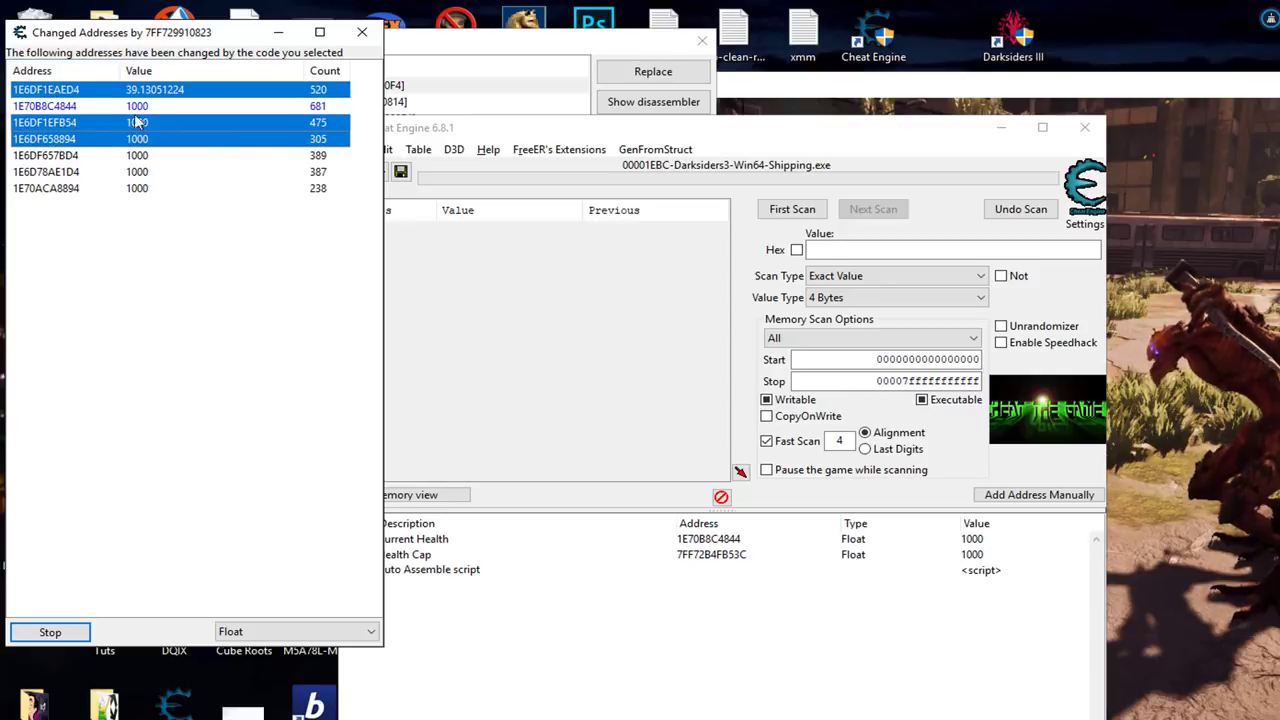
{"action": "right_click", "coordinate": [53, 139]}
{"action": "mouse_move", "coordinate": [143, 203]}
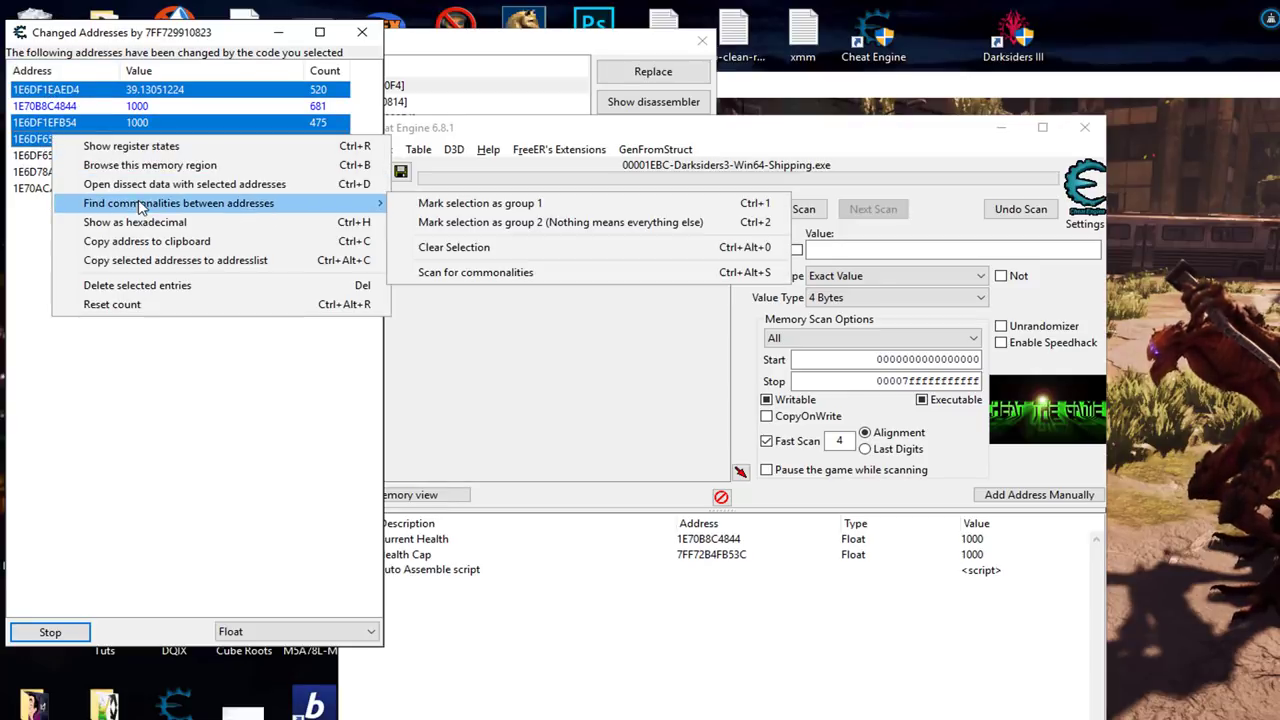
{"action": "left_click", "coordinate": [487, 226]}
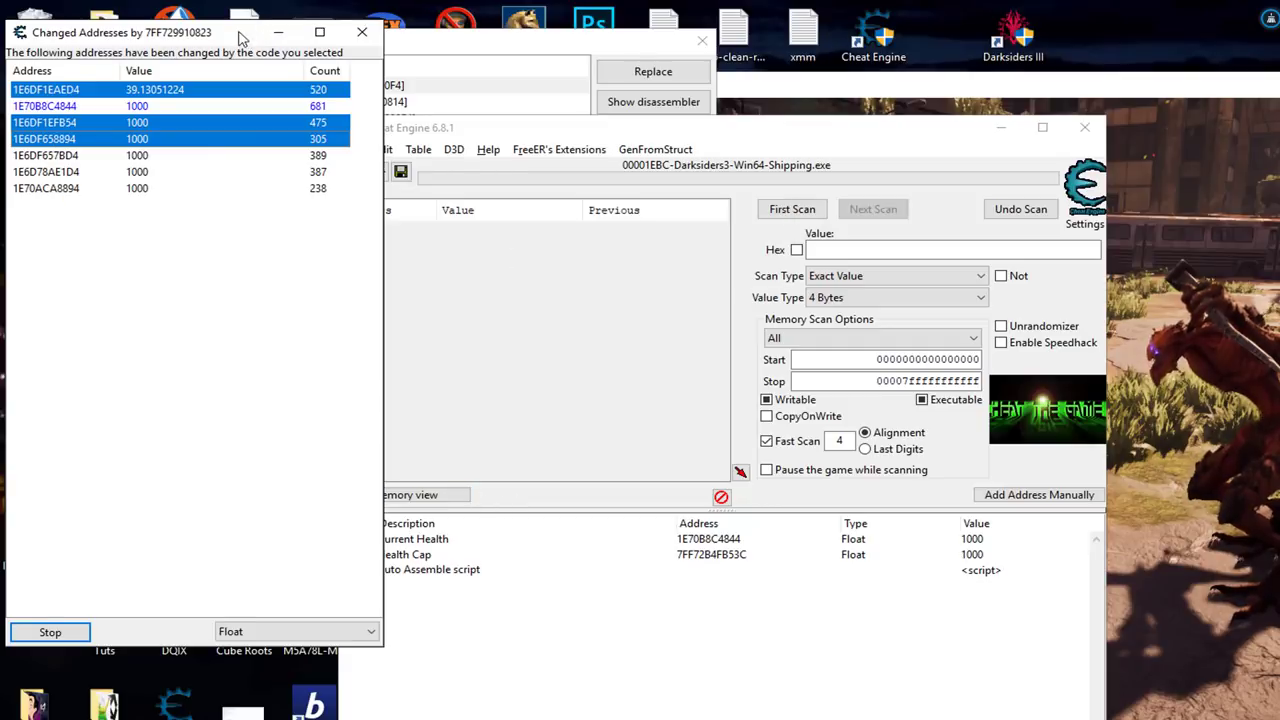
{"action": "left_click_drag", "start_coordinate": [245, 33], "coordinate": [268, 52]}
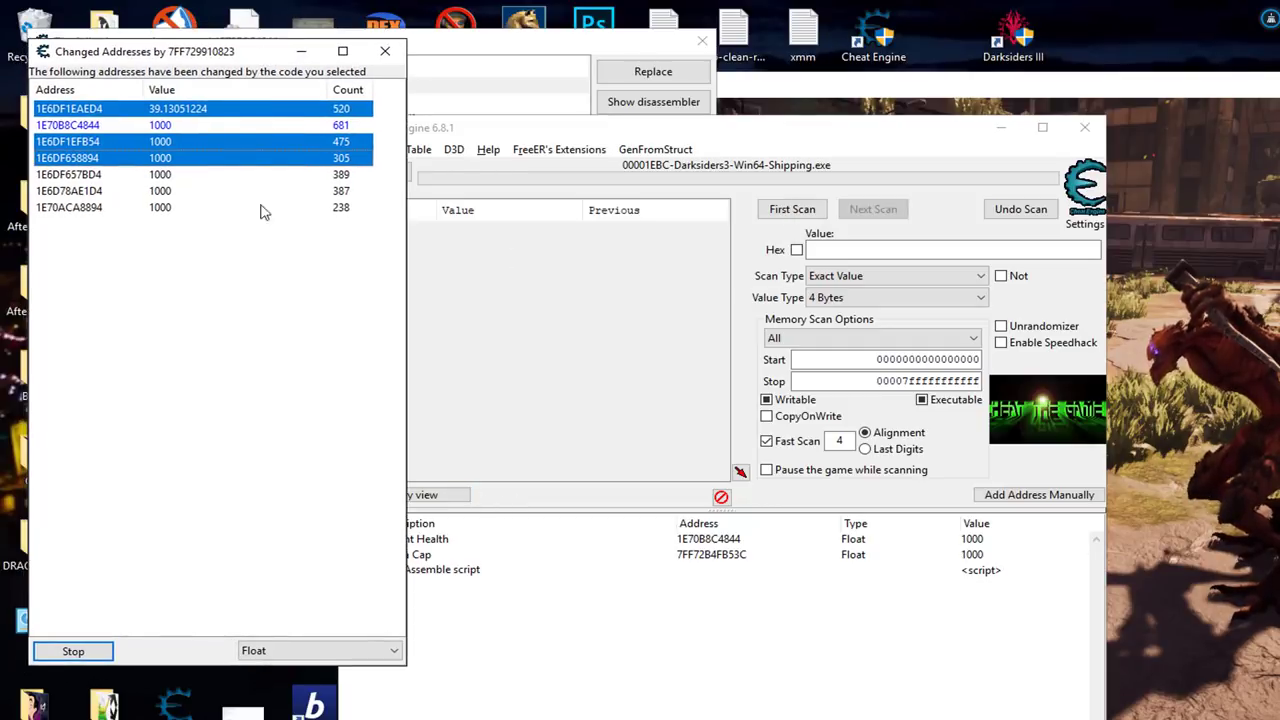
{"action": "left_click", "coordinate": [209, 141]}
{"action": "left_click", "coordinate": [180, 302]}
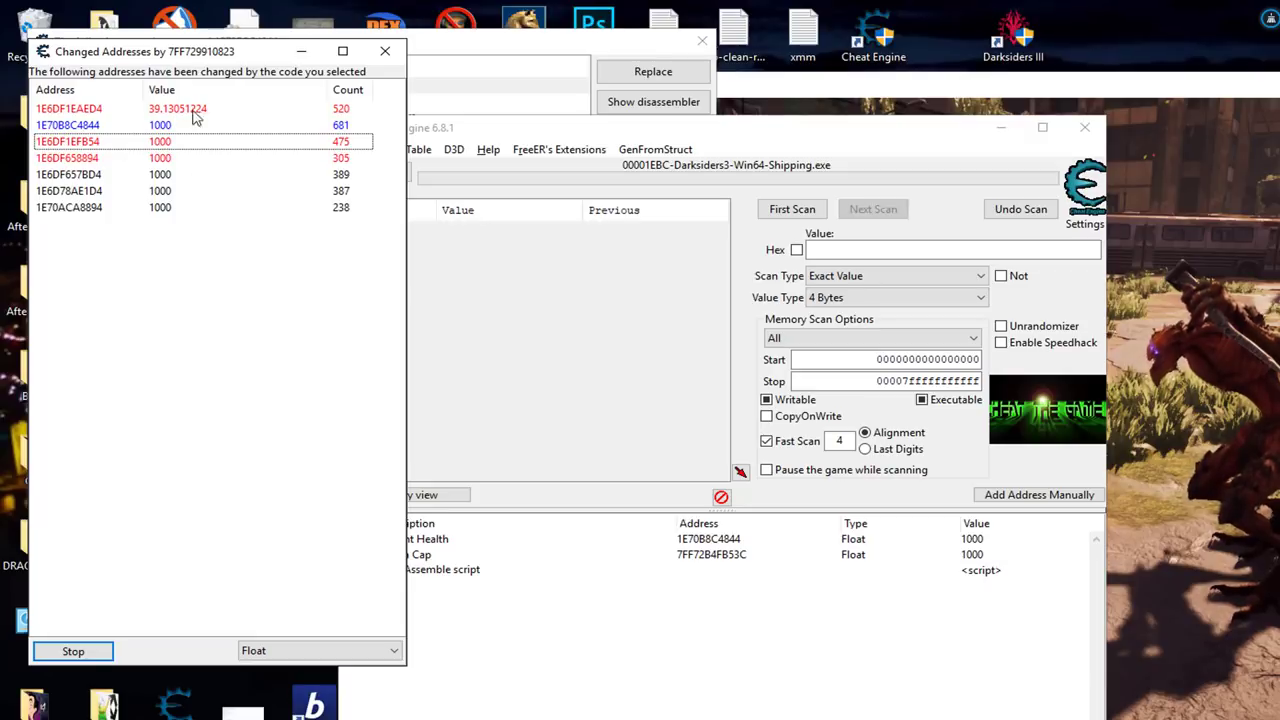
Step: Scan the grouped addresses for commonalities and examine the R12 and R13 register results
{"action": "right_click", "coordinate": [163, 124]}
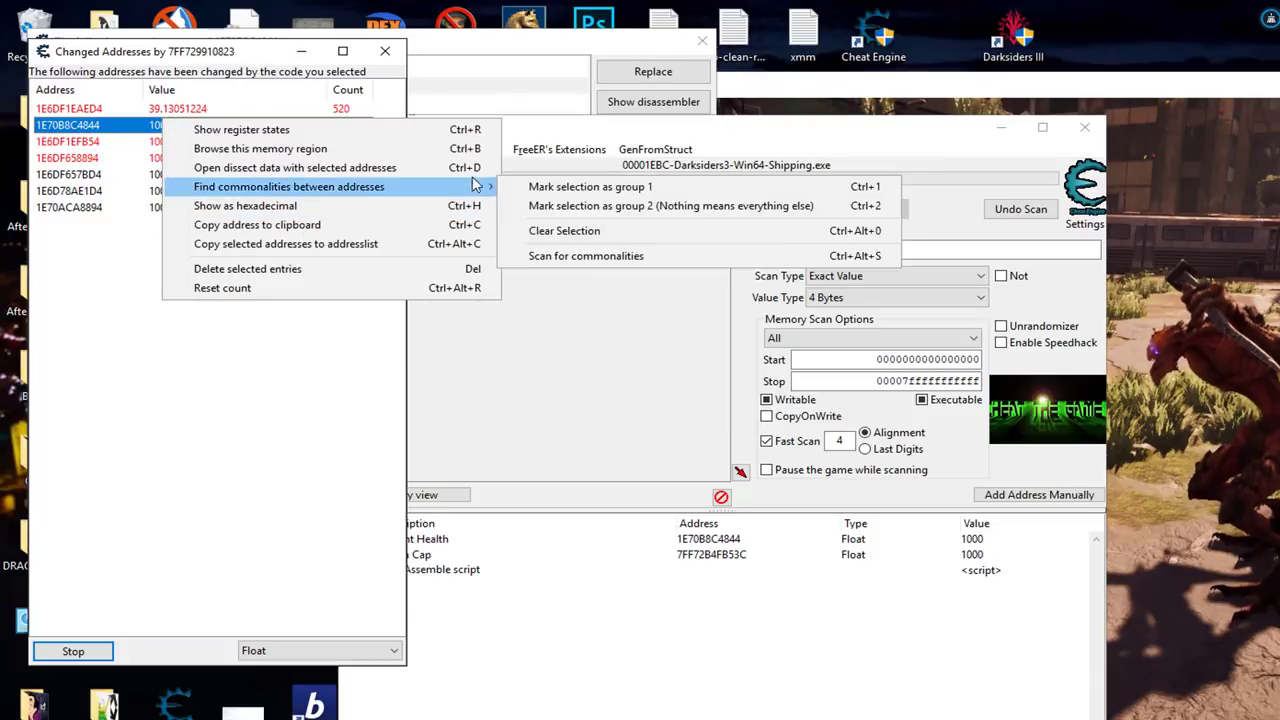
{"action": "left_click", "coordinate": [604, 258]}
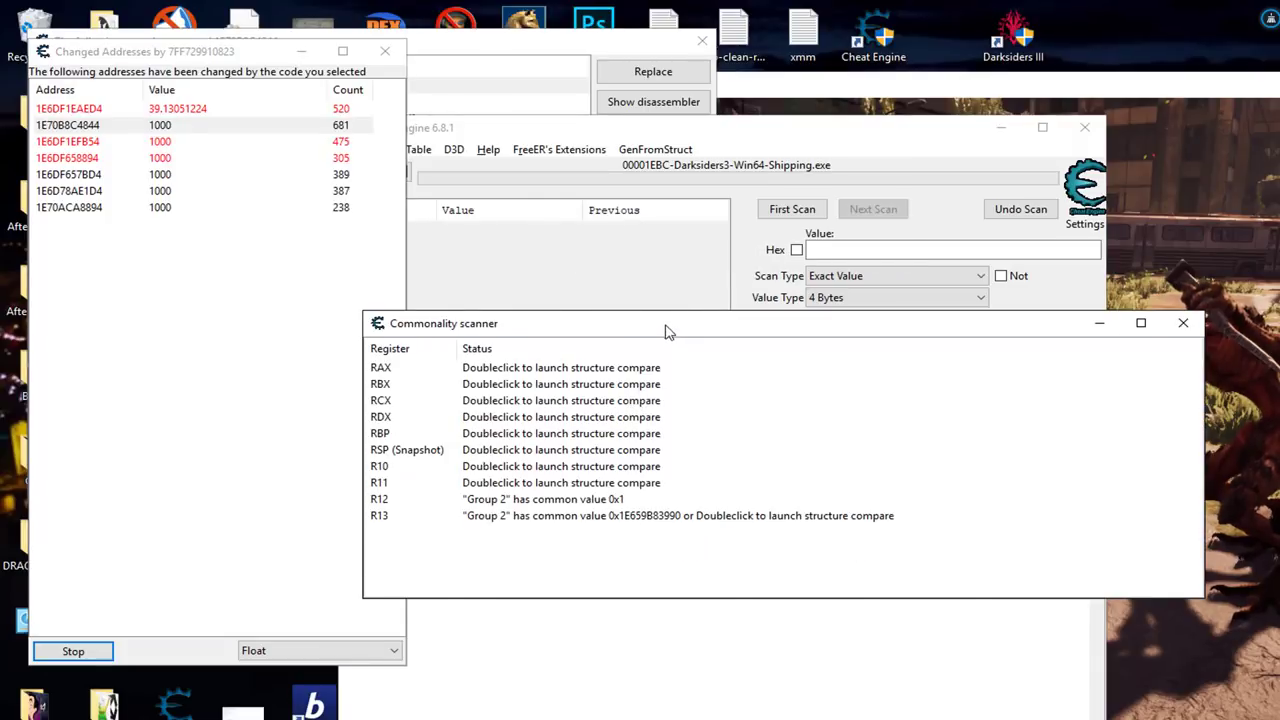
{"action": "left_click_drag", "start_coordinate": [666, 322], "coordinate": [641, 216]}
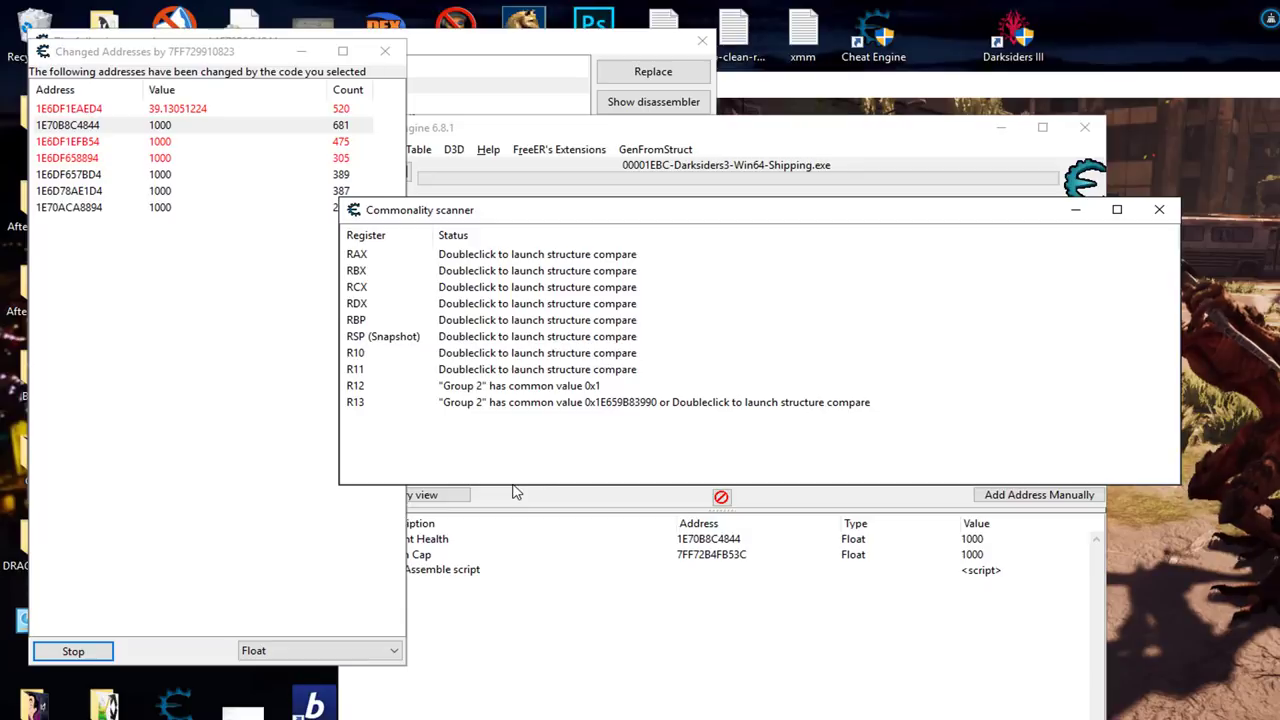
{"action": "left_click", "coordinate": [465, 390]}
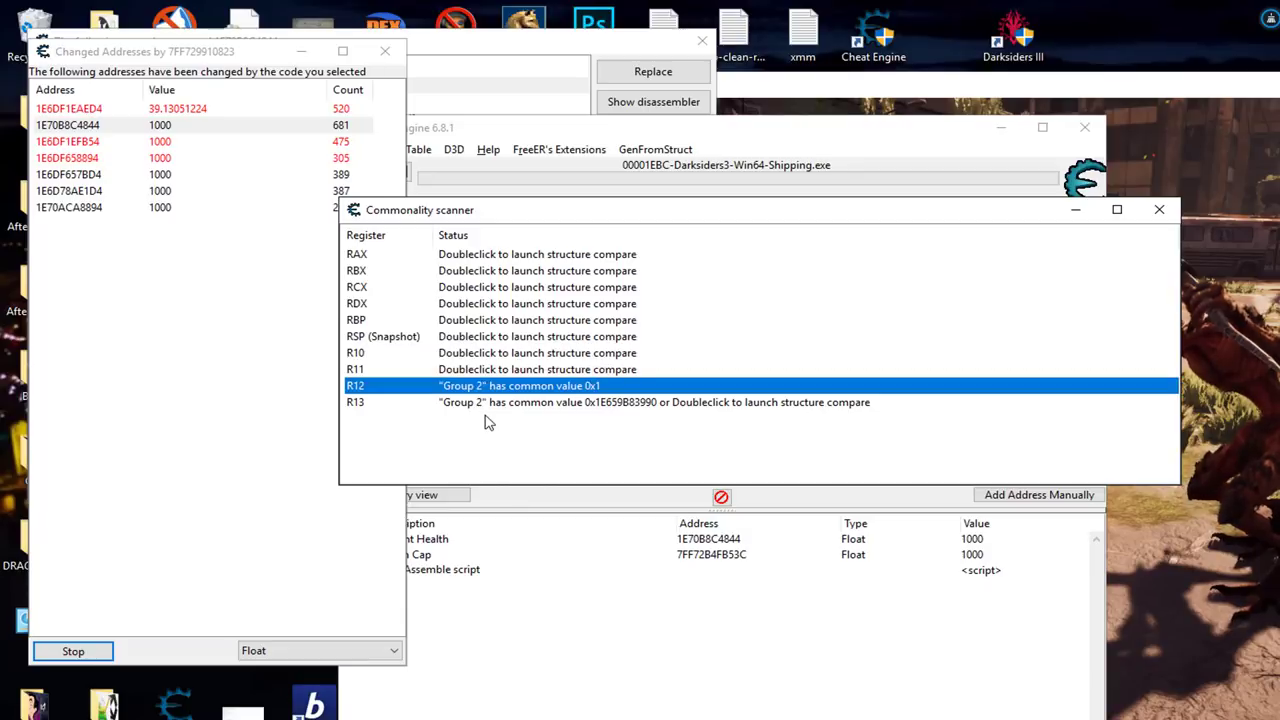
{"action": "left_click", "coordinate": [486, 417]}
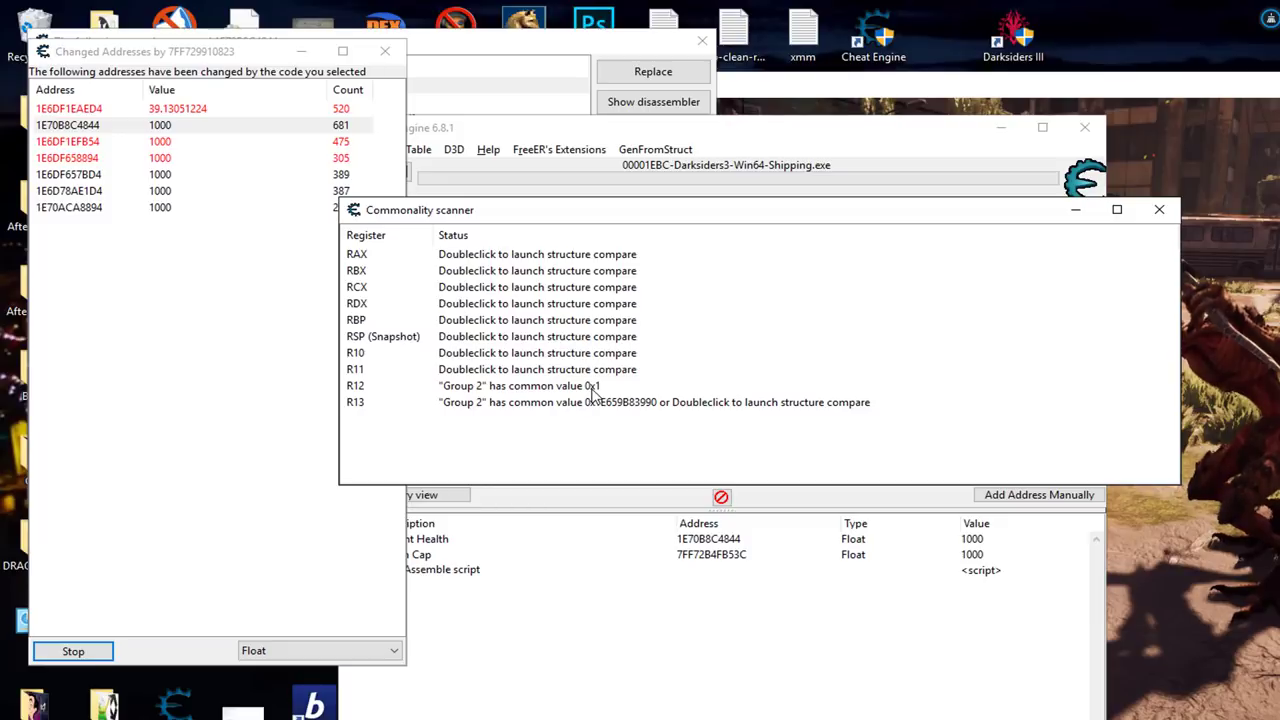
Step: Compare the R12 and R13 register states of addresses 1E70B8C4844, 1E6DF1EAED4 and 1E70ACA8894
{"action": "right_click", "coordinate": [80, 126]}
{"action": "left_click", "coordinate": [184, 139]}
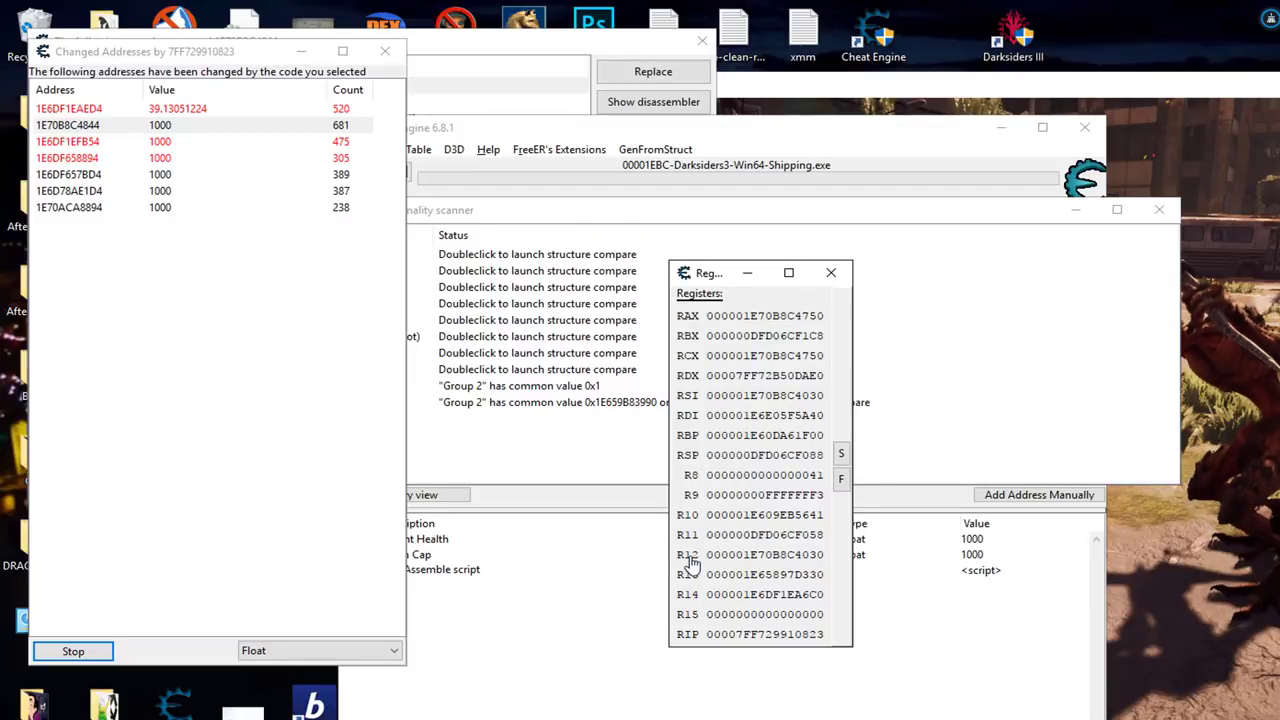
{"action": "left_click", "coordinate": [830, 273]}
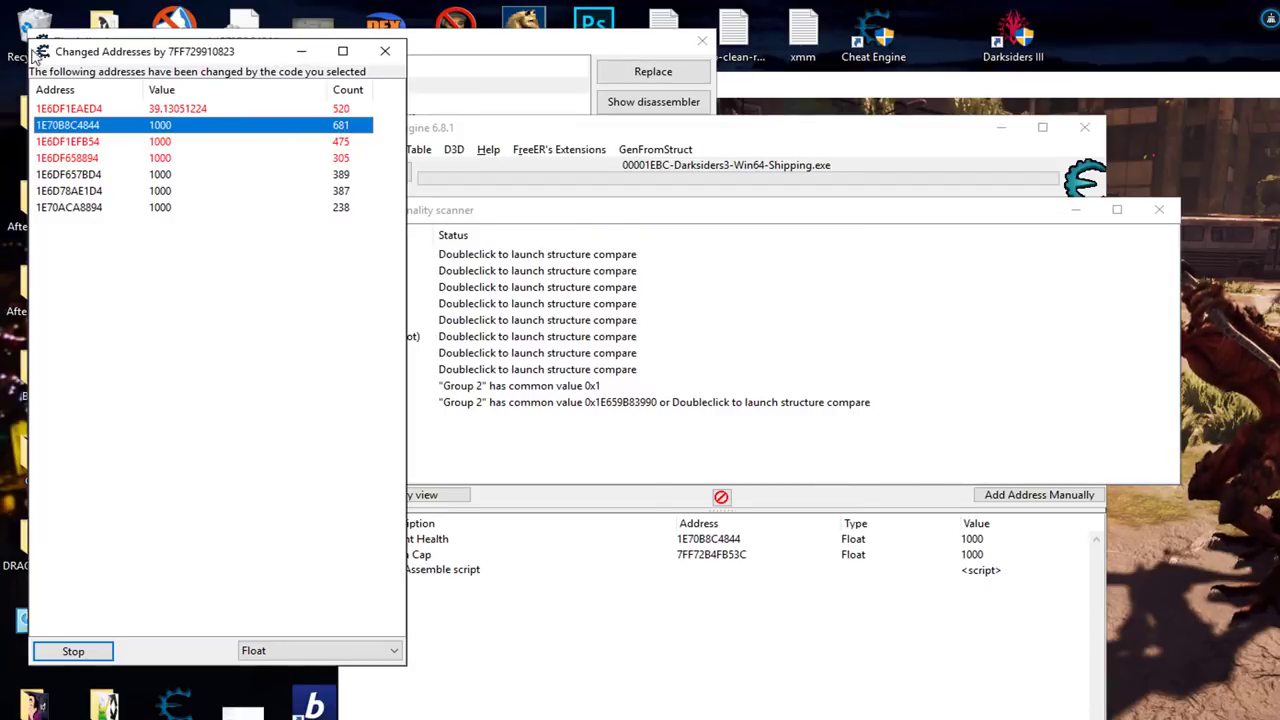
{"action": "left_click", "coordinate": [155, 108]}
{"action": "right_click", "coordinate": [153, 108]}
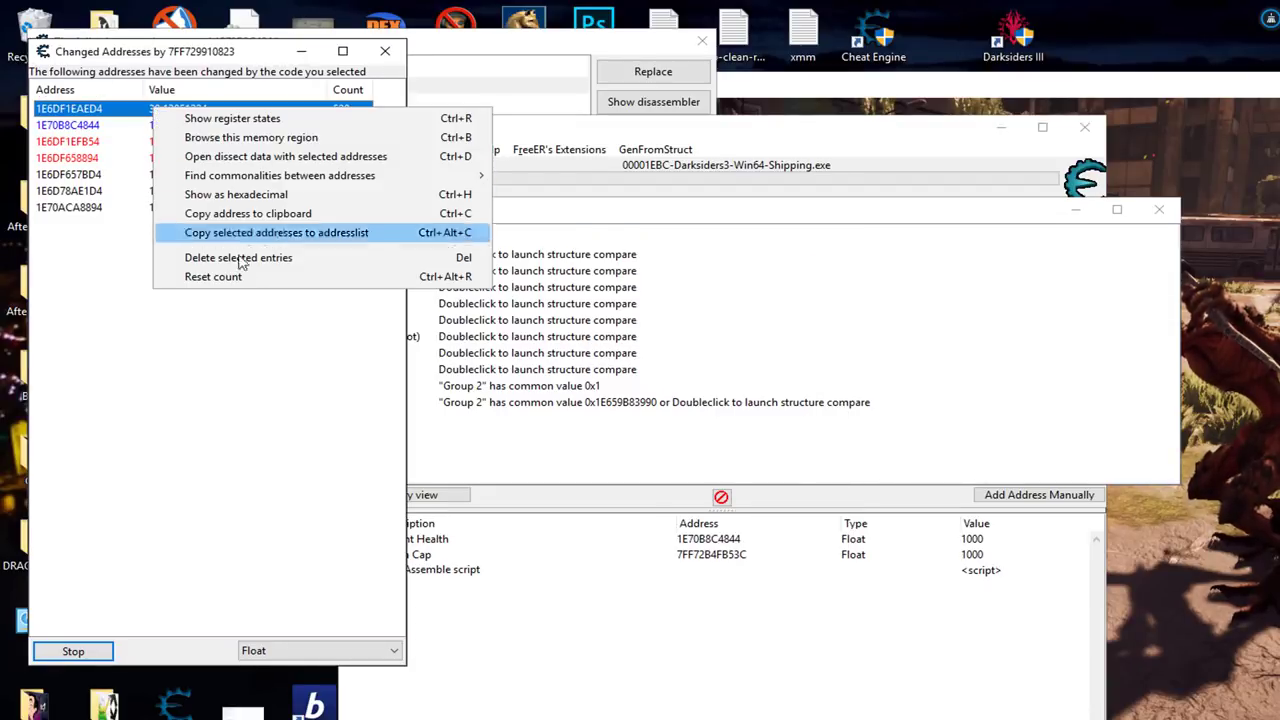
{"action": "left_click", "coordinate": [232, 121]}
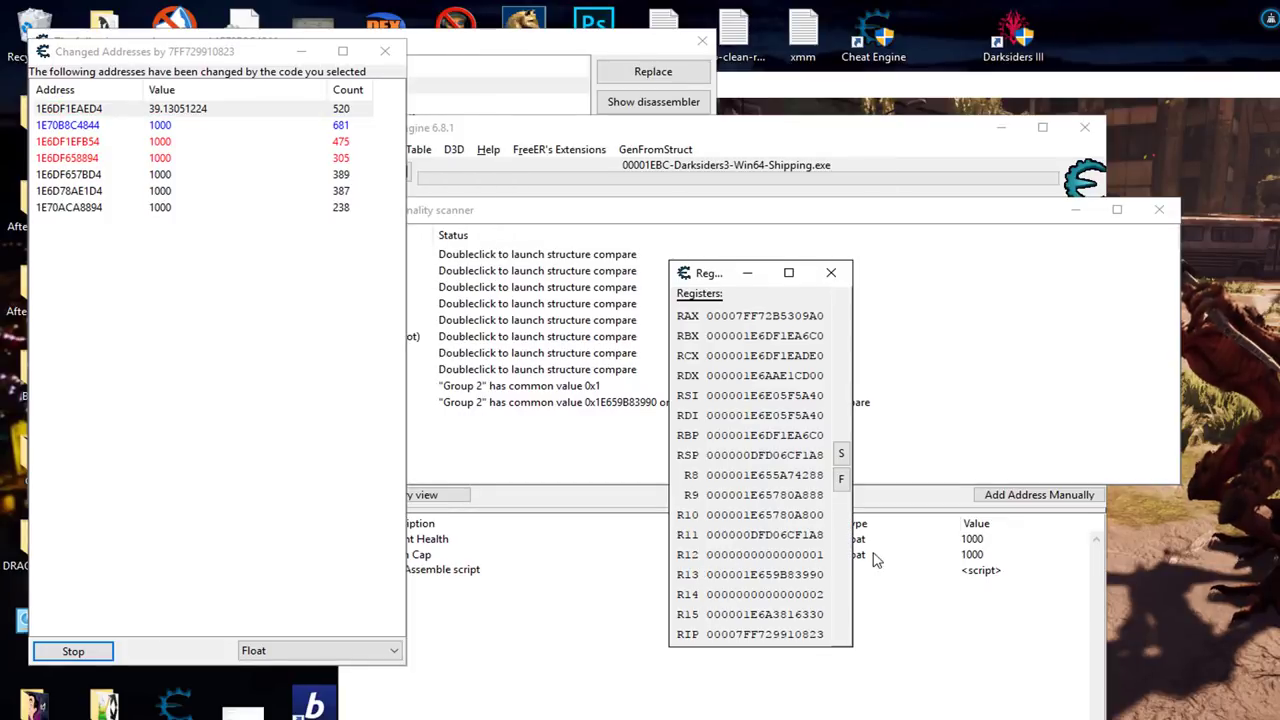
{"action": "left_click", "coordinate": [830, 273]}
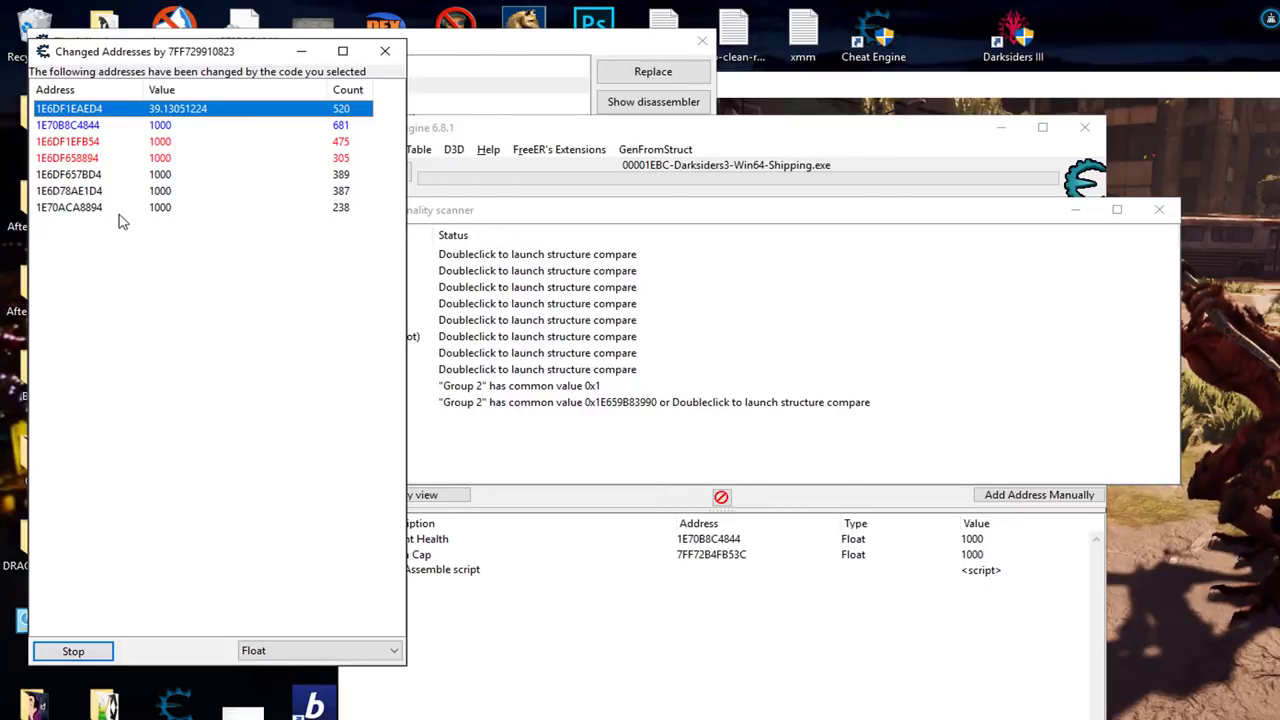
{"action": "left_click", "coordinate": [114, 207]}
{"action": "right_click", "coordinate": [112, 208]}
{"action": "left_click", "coordinate": [189, 218]}
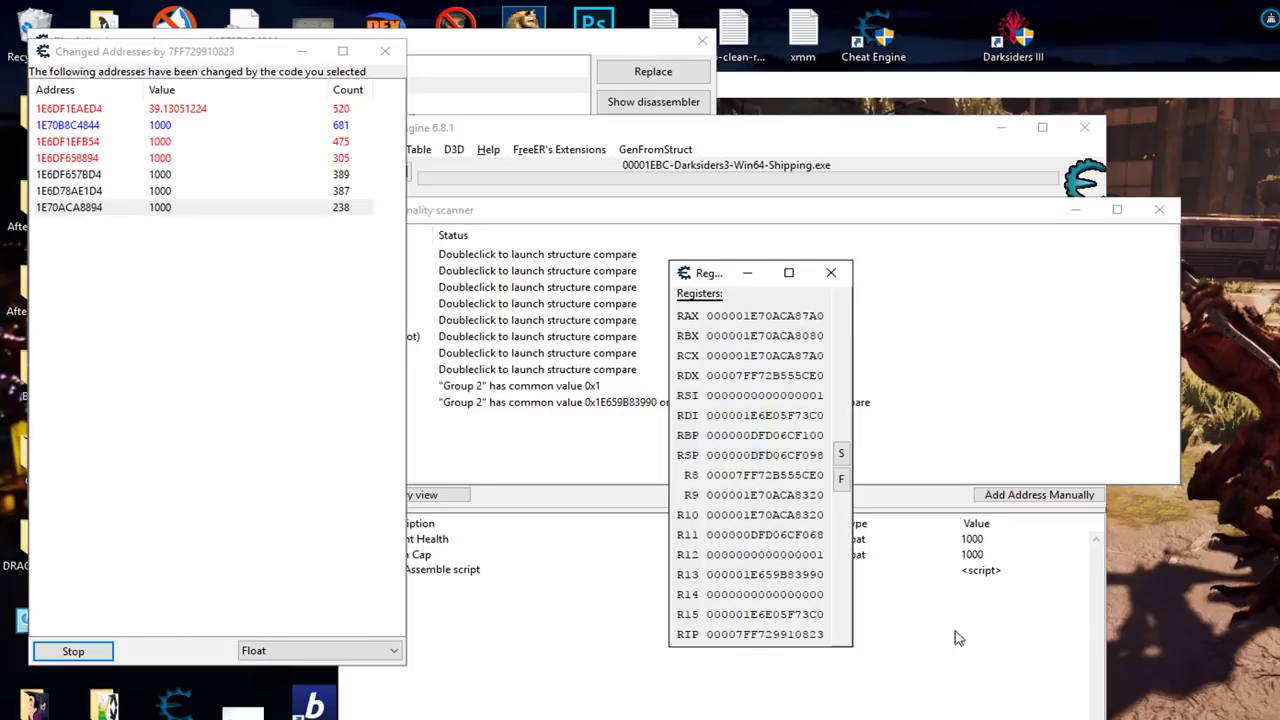
{"action": "left_click", "coordinate": [830, 273]}
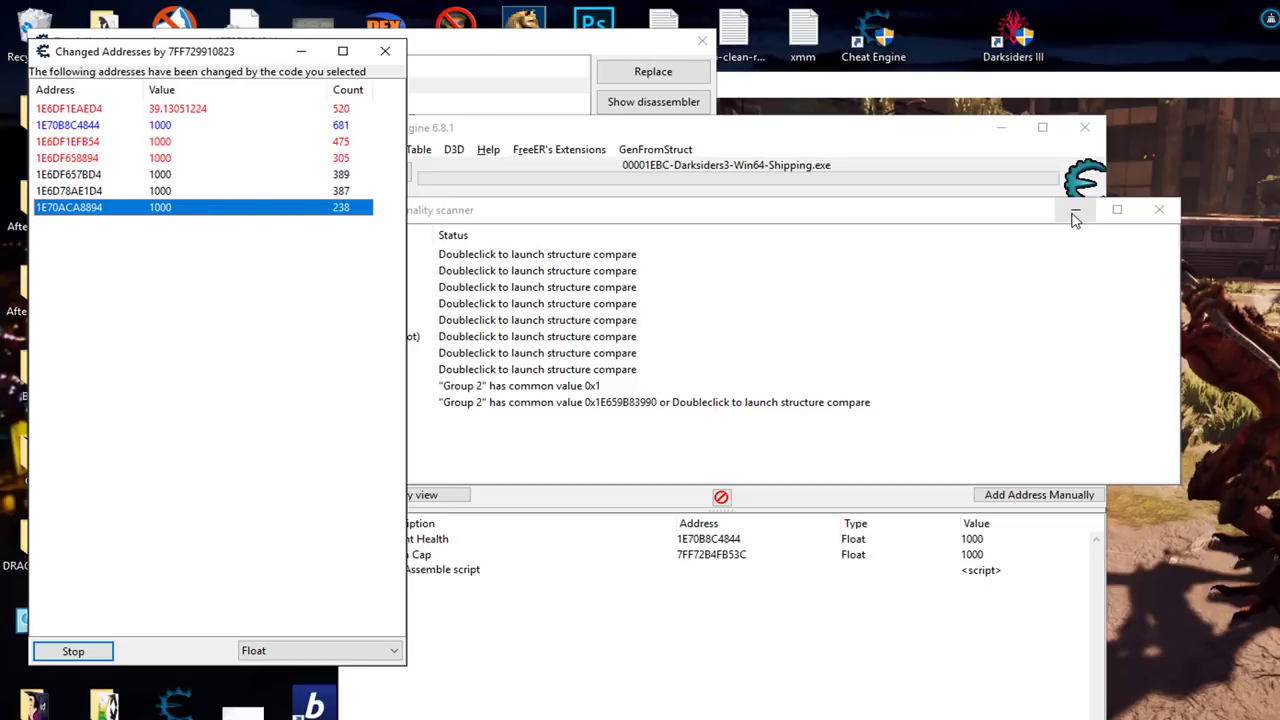
Step: Compare the base registers and offsets of comiss xmm0,[rcx+000000F4] and comiss xmm6,[rcx+00000814] with the registers in the commonality scanner
{"action": "left_click_drag", "start_coordinate": [674, 212], "coordinate": [792, 413]}
{"action": "left_click", "coordinate": [471, 57]}
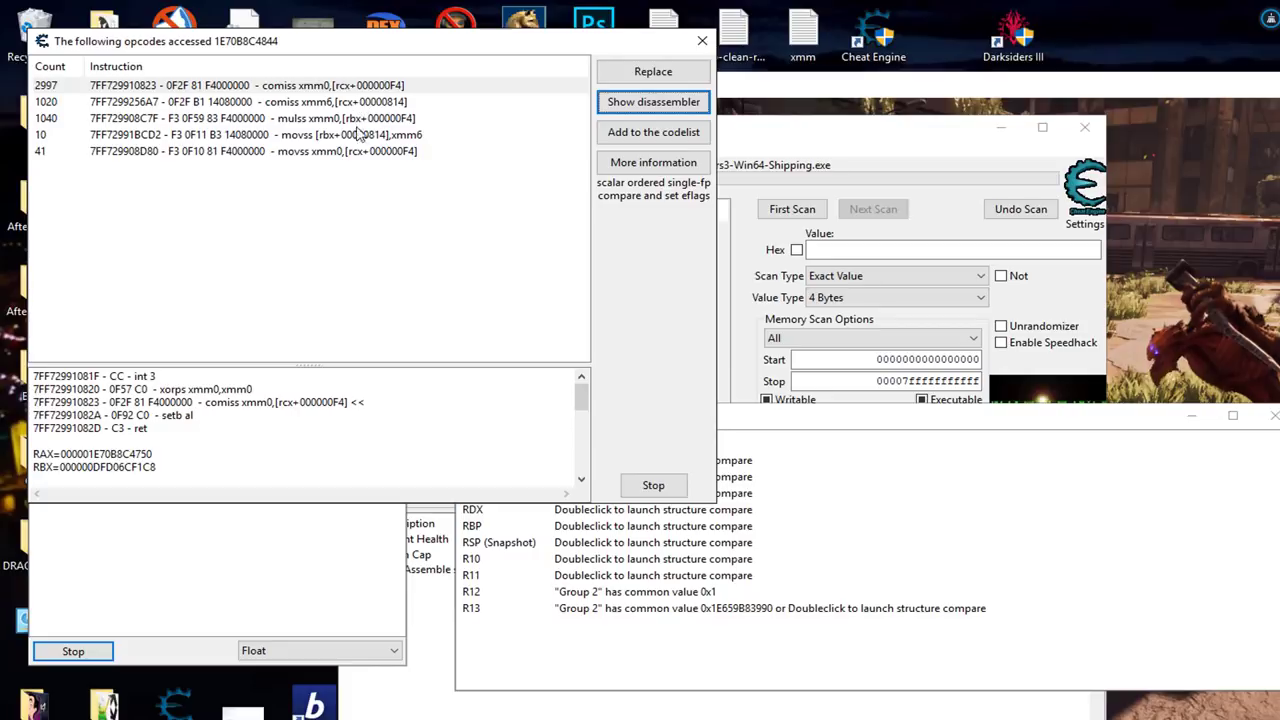
{"action": "left_click", "coordinate": [313, 88]}
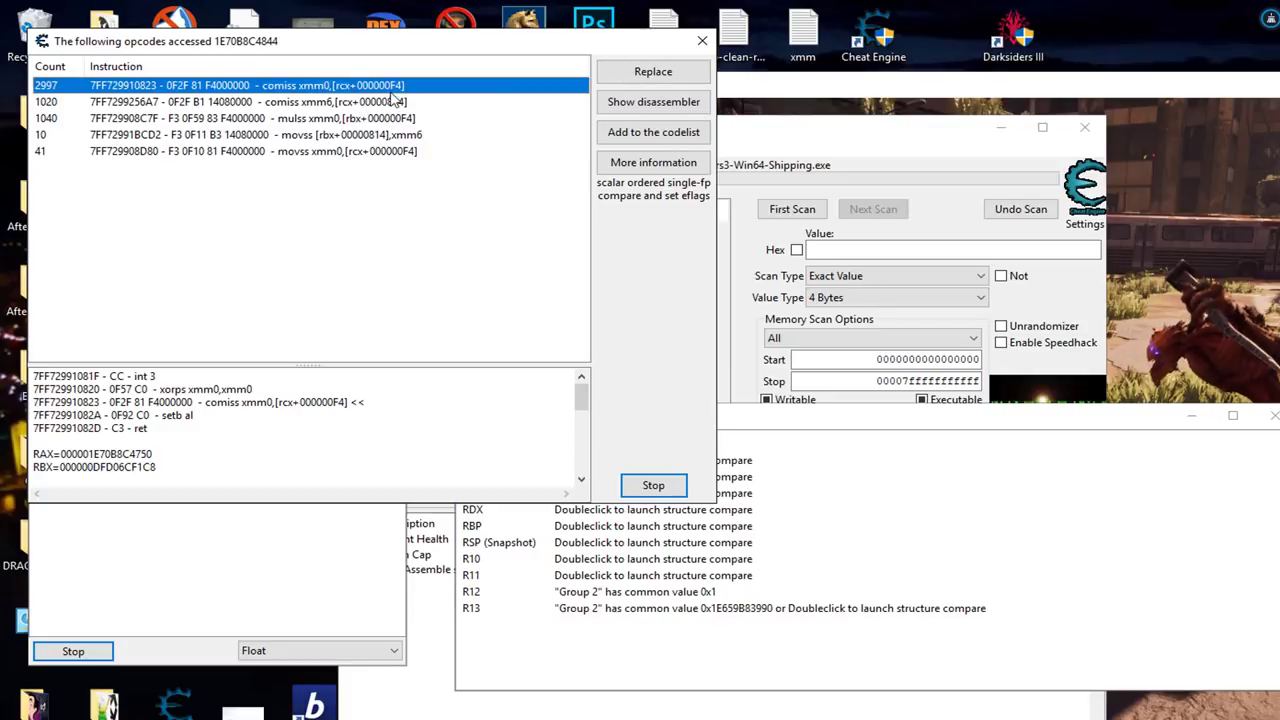
{"action": "left_click", "coordinate": [875, 430]}
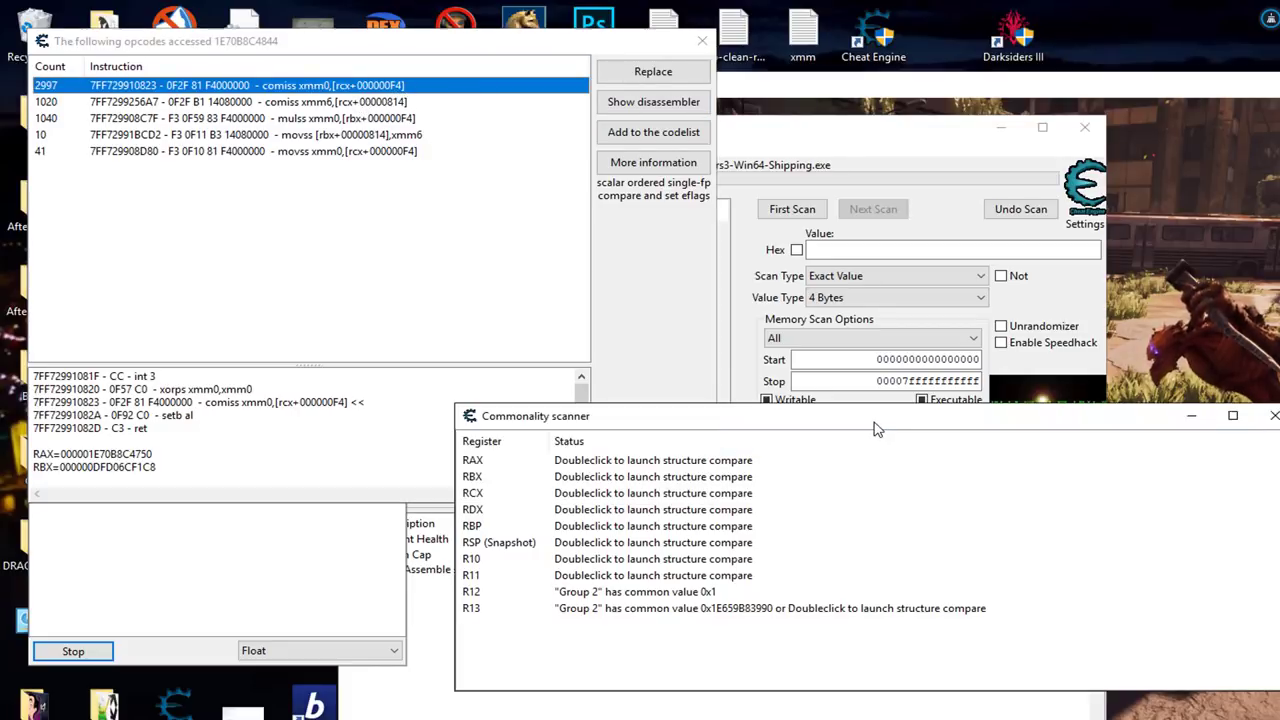
{"action": "left_click", "coordinate": [338, 103]}
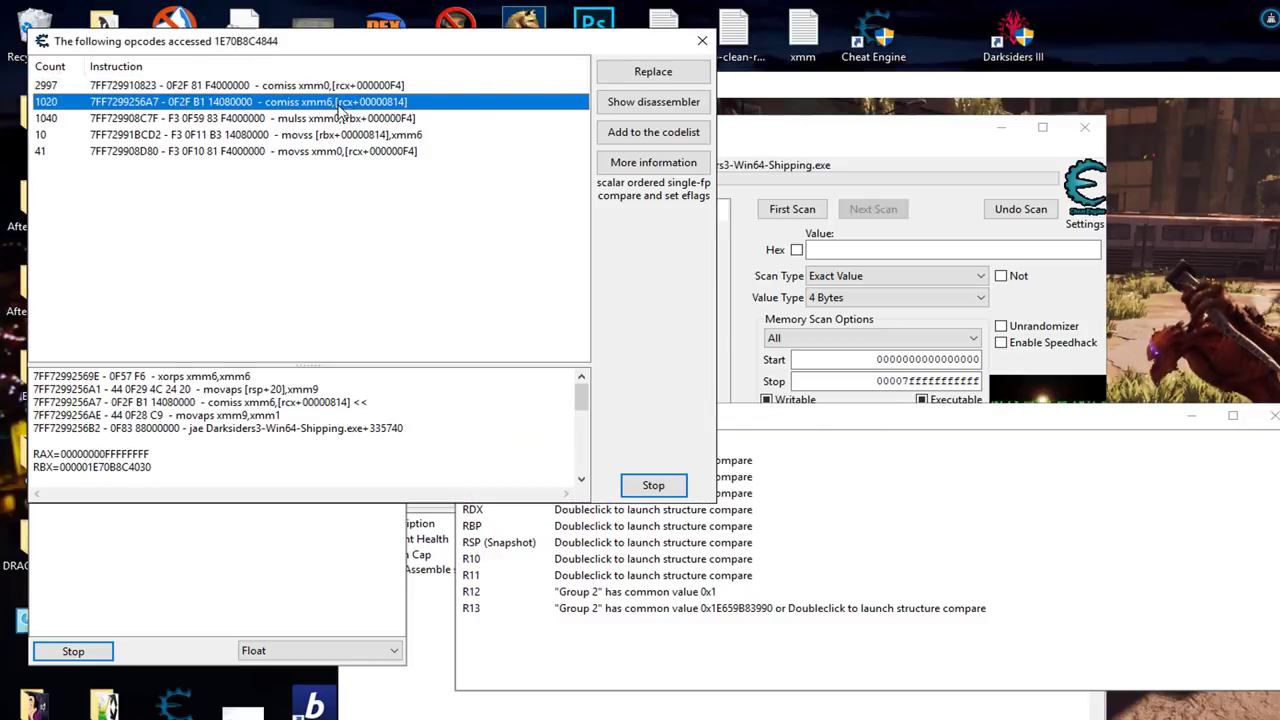
{"action": "left_click", "coordinate": [392, 88]}
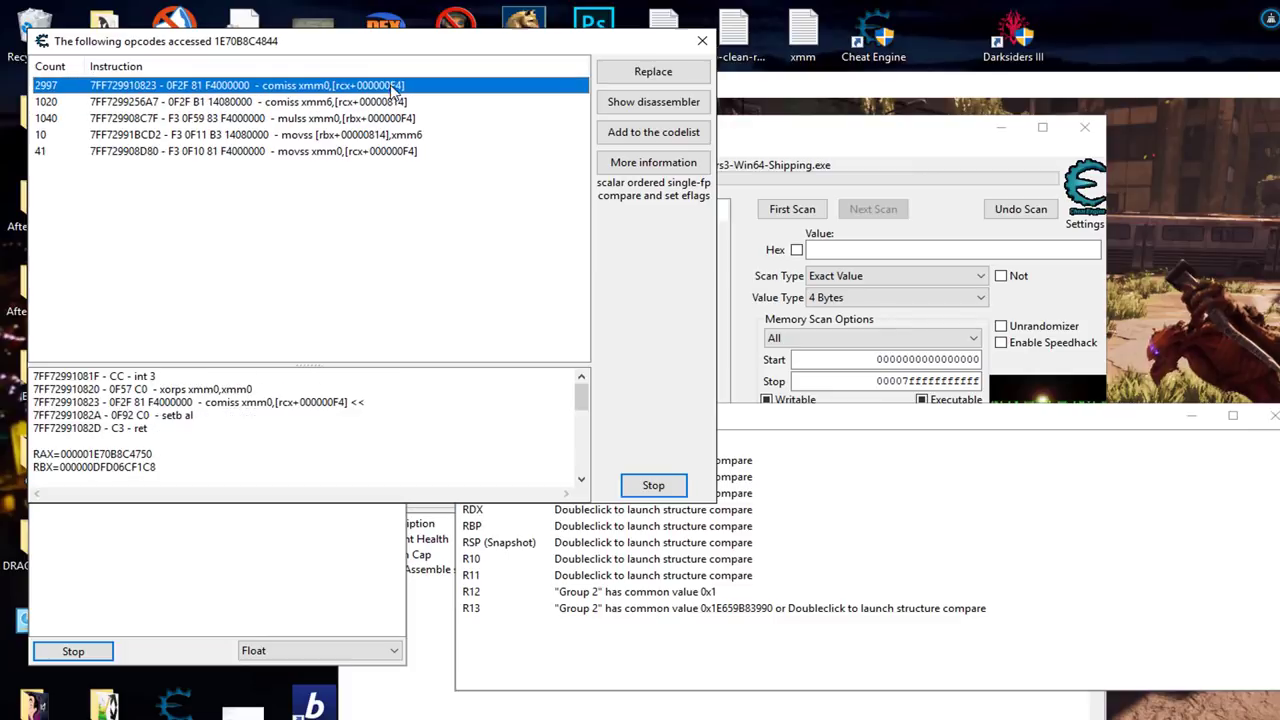
{"action": "left_click", "coordinate": [394, 103]}
{"action": "left_click", "coordinate": [392, 88]}
{"action": "left_click", "coordinate": [988, 421]}
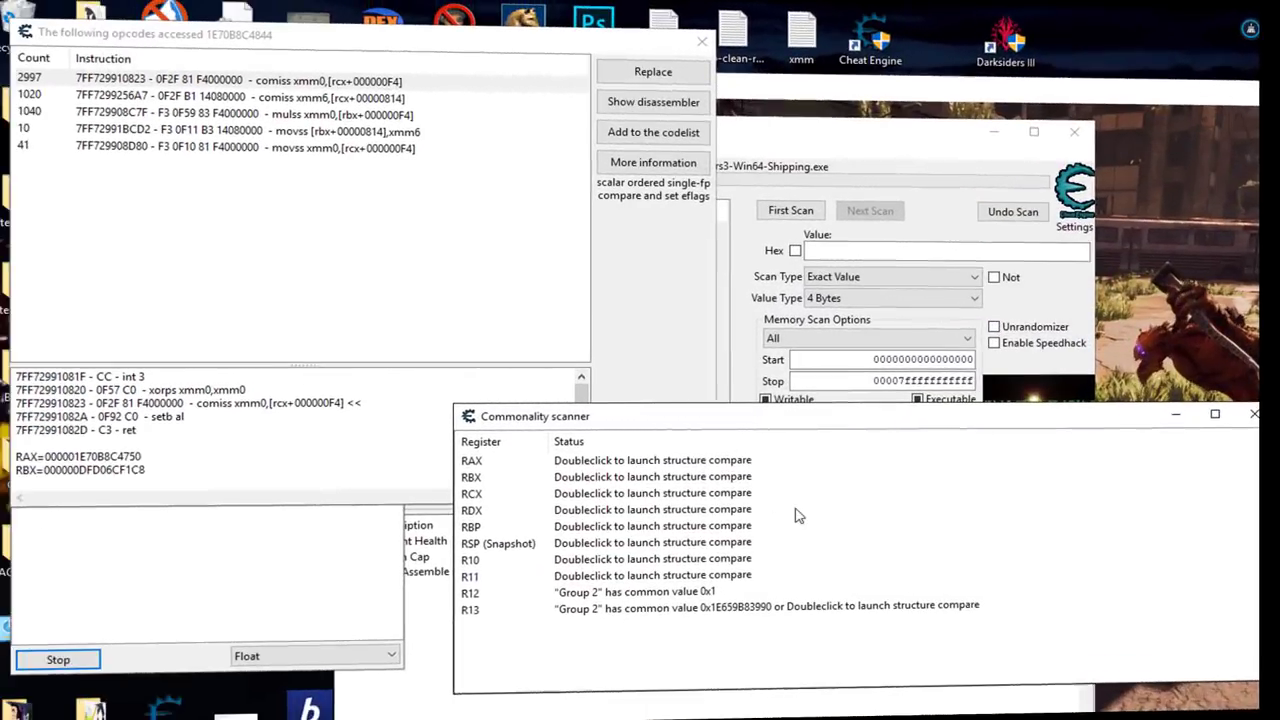
Step: Launch a structure compare for the RCX register from the commonality scanner results
{"action": "left_click", "coordinate": [476, 497]}
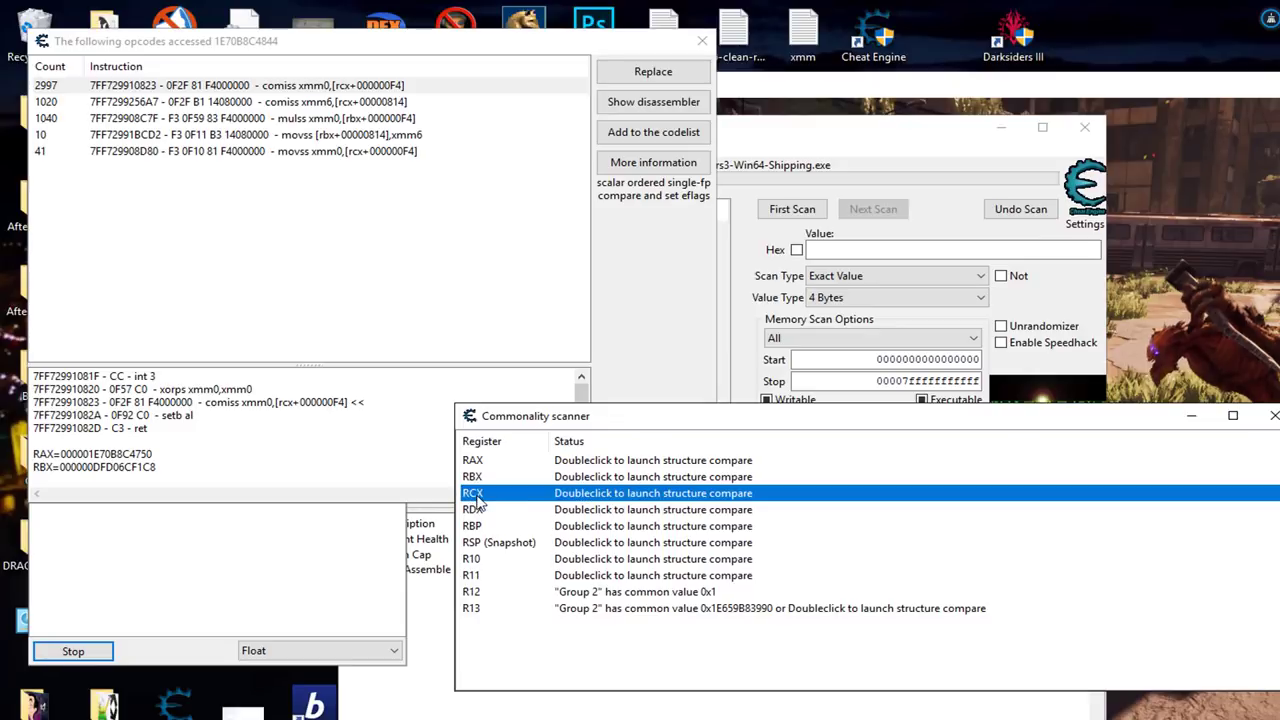
{"action": "double_click", "coordinate": [699, 497]}
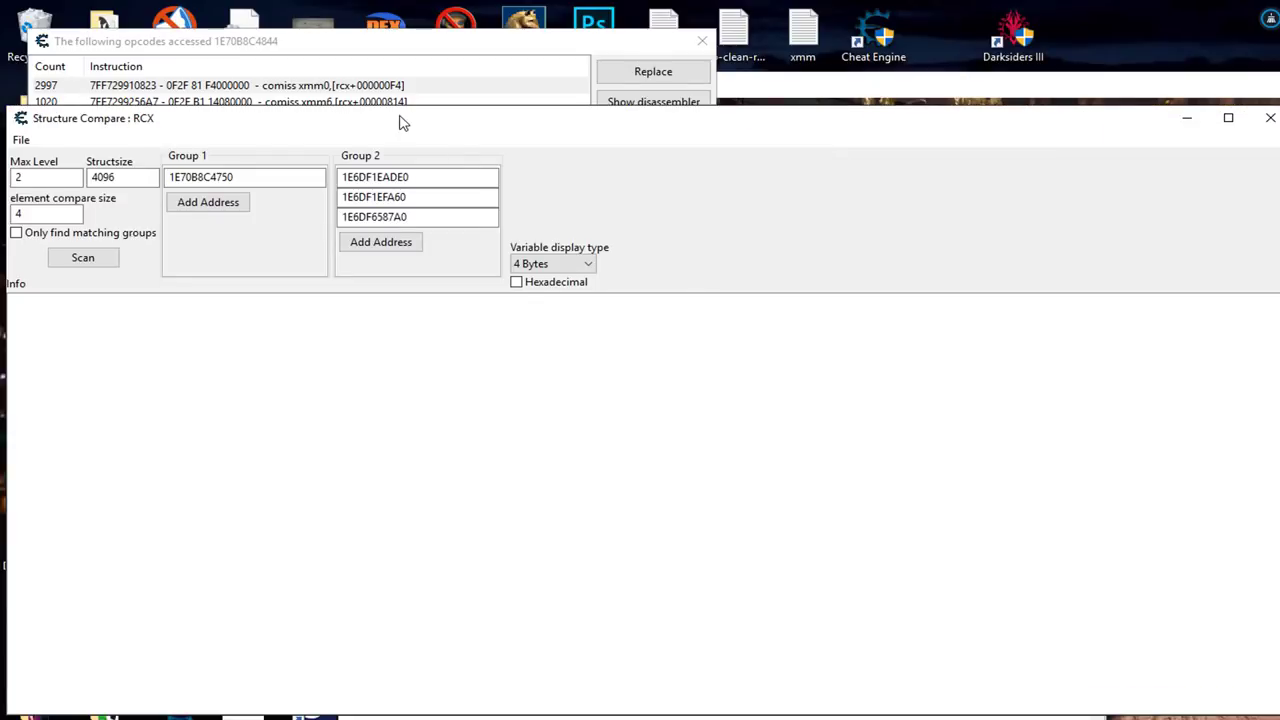
{"action": "left_click_drag", "start_coordinate": [400, 120], "coordinate": [506, 157]}
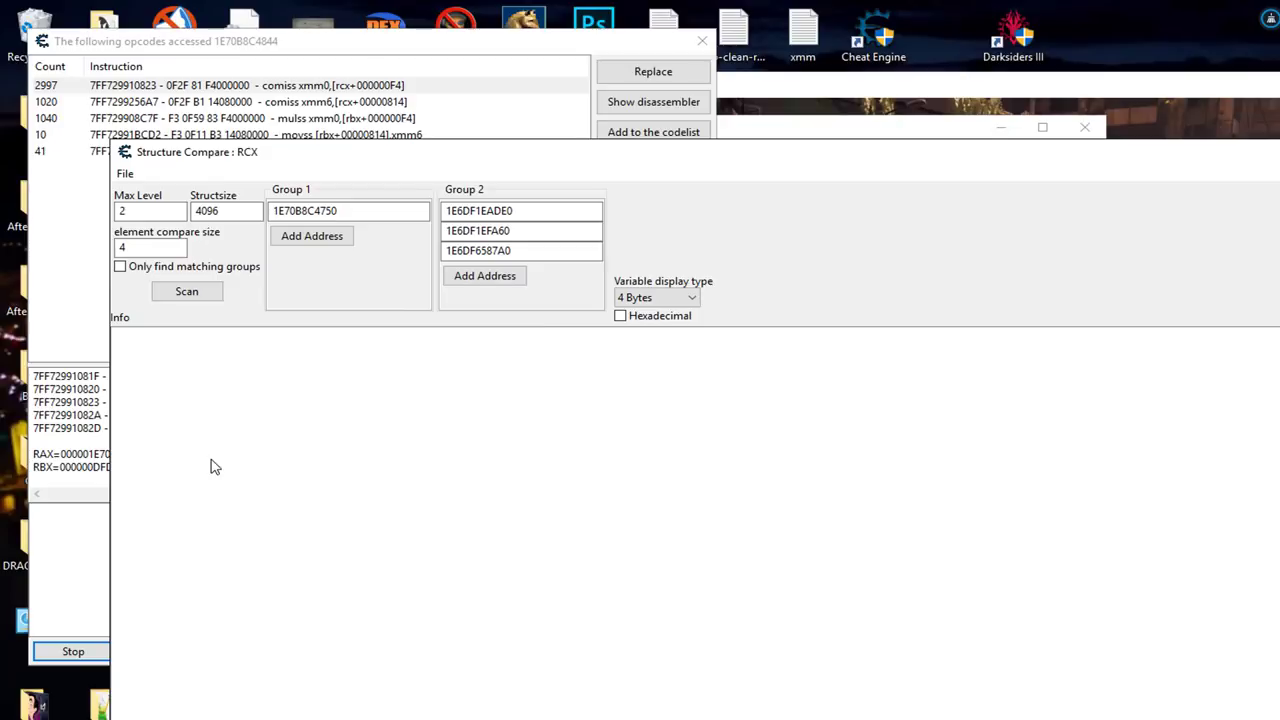
Step: Start the RCX structure scan and choose the Pointers folder on Local Disk (E:) as the save location
{"action": "left_click", "coordinate": [188, 300]}
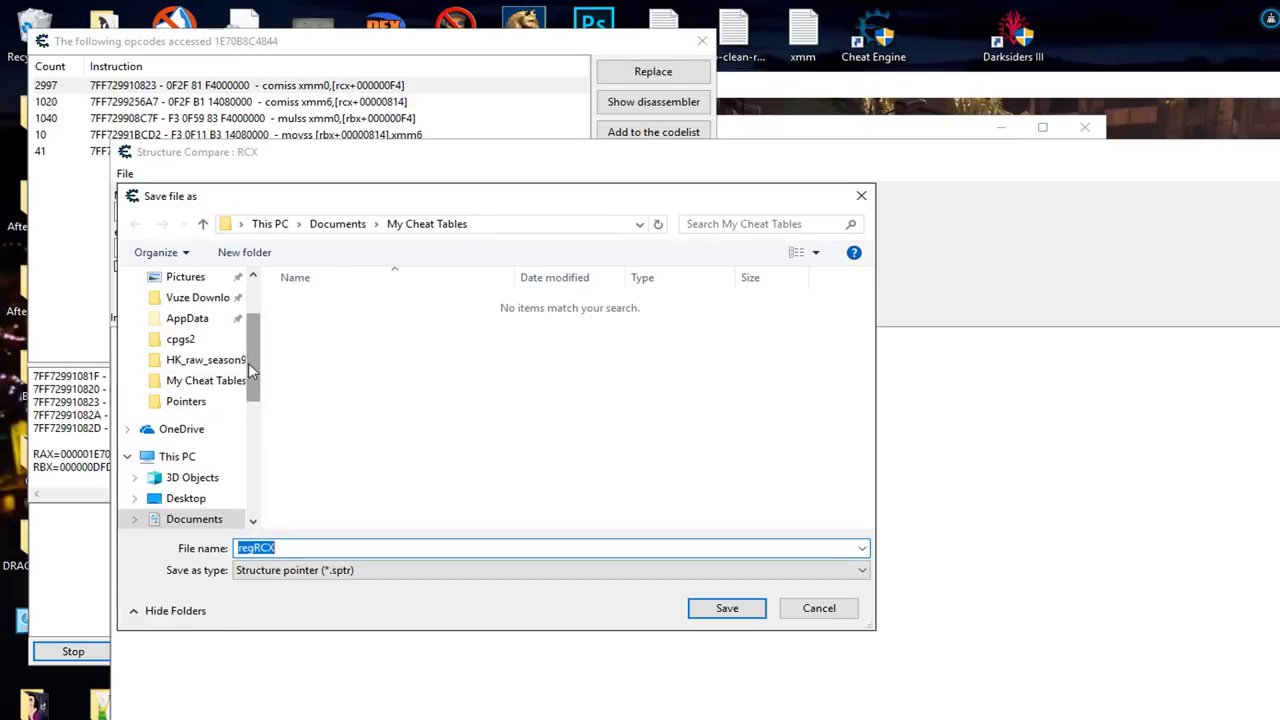
{"action": "left_click_drag", "start_coordinate": [248, 363], "coordinate": [262, 446]}
{"action": "left_click", "coordinate": [205, 443]}
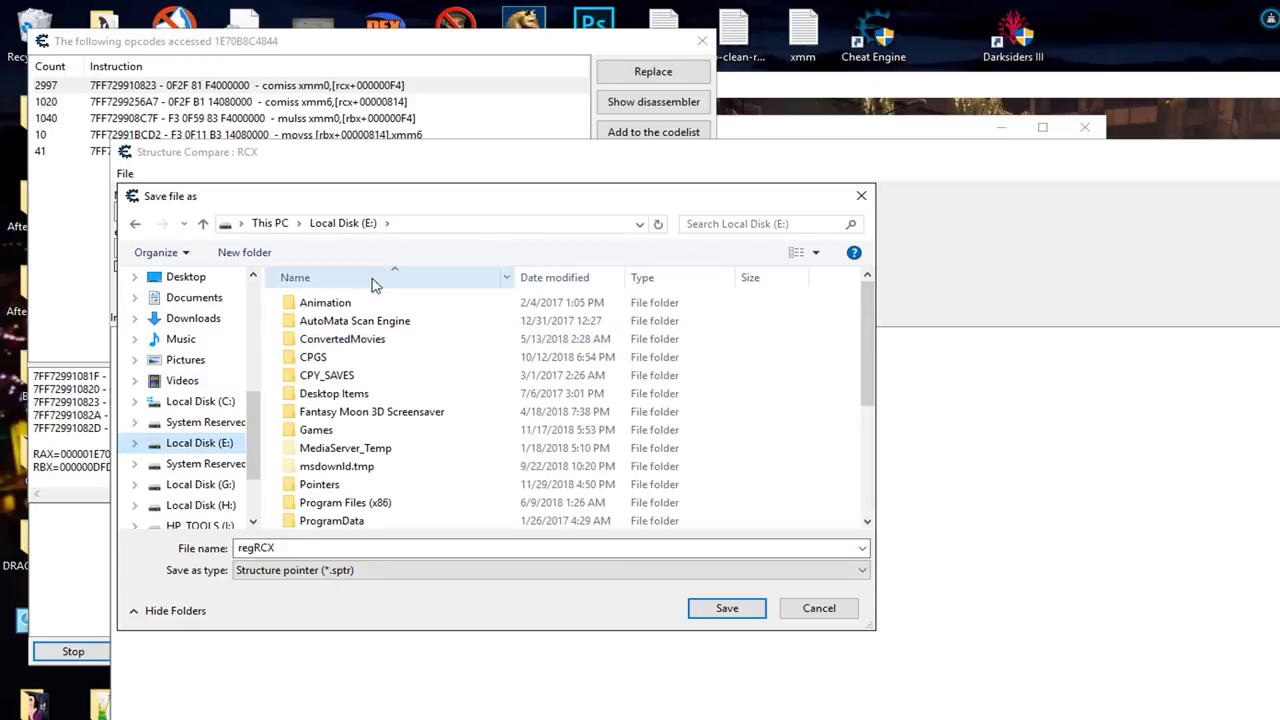
{"action": "double_click", "coordinate": [311, 490]}
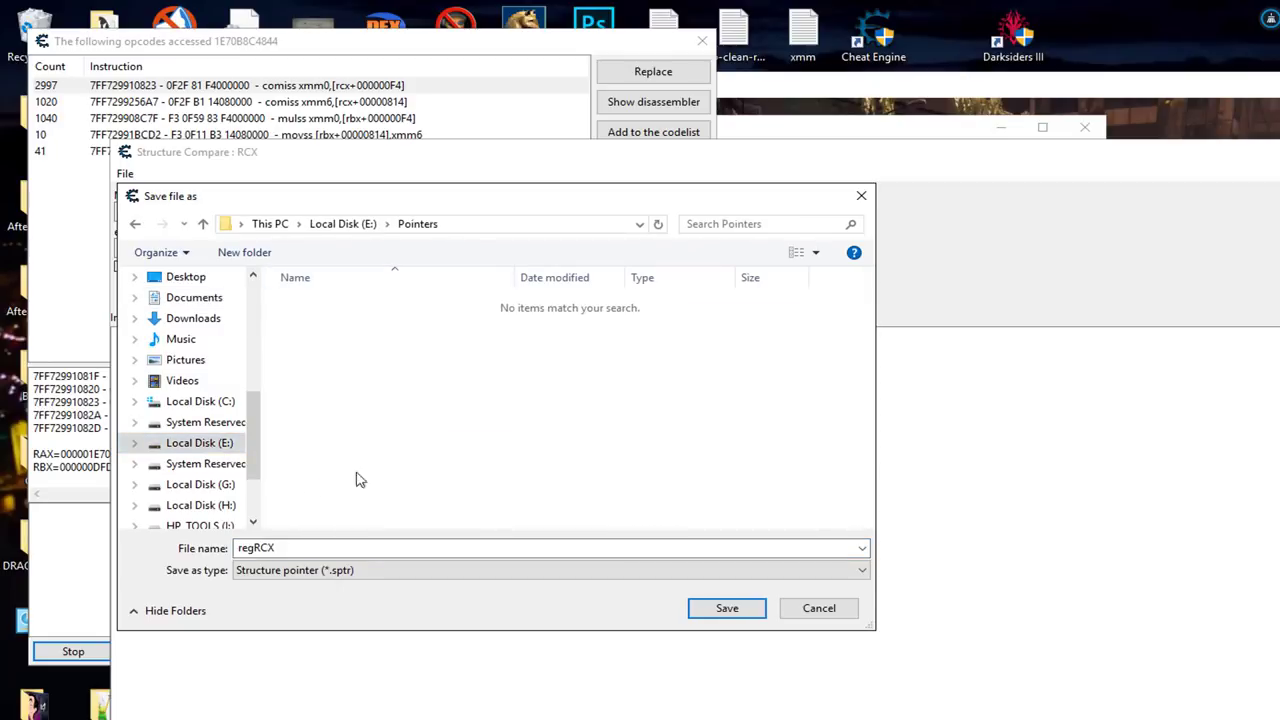
Step: Create a folder named Draksiders3 inside the Pointers folder and open it
{"action": "right_click", "coordinate": [380, 346]}
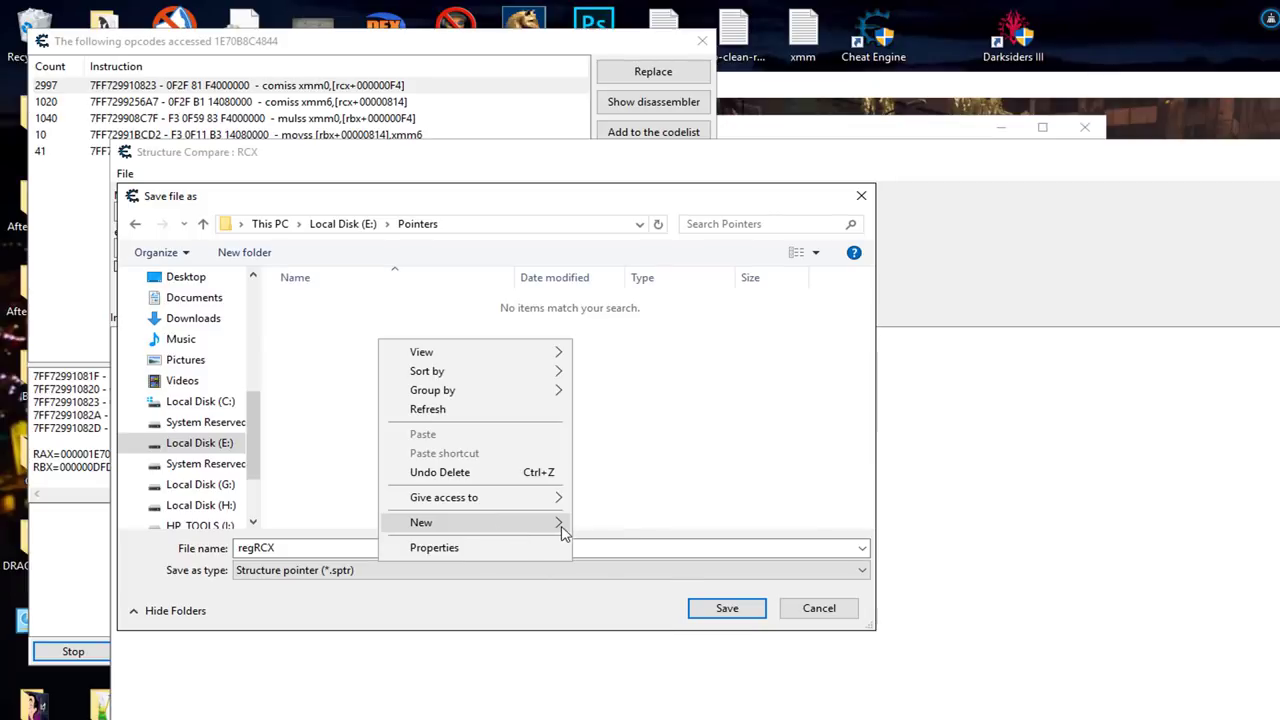
{"action": "mouse_move", "coordinate": [560, 522]}
{"action": "left_click", "coordinate": [609, 523]}
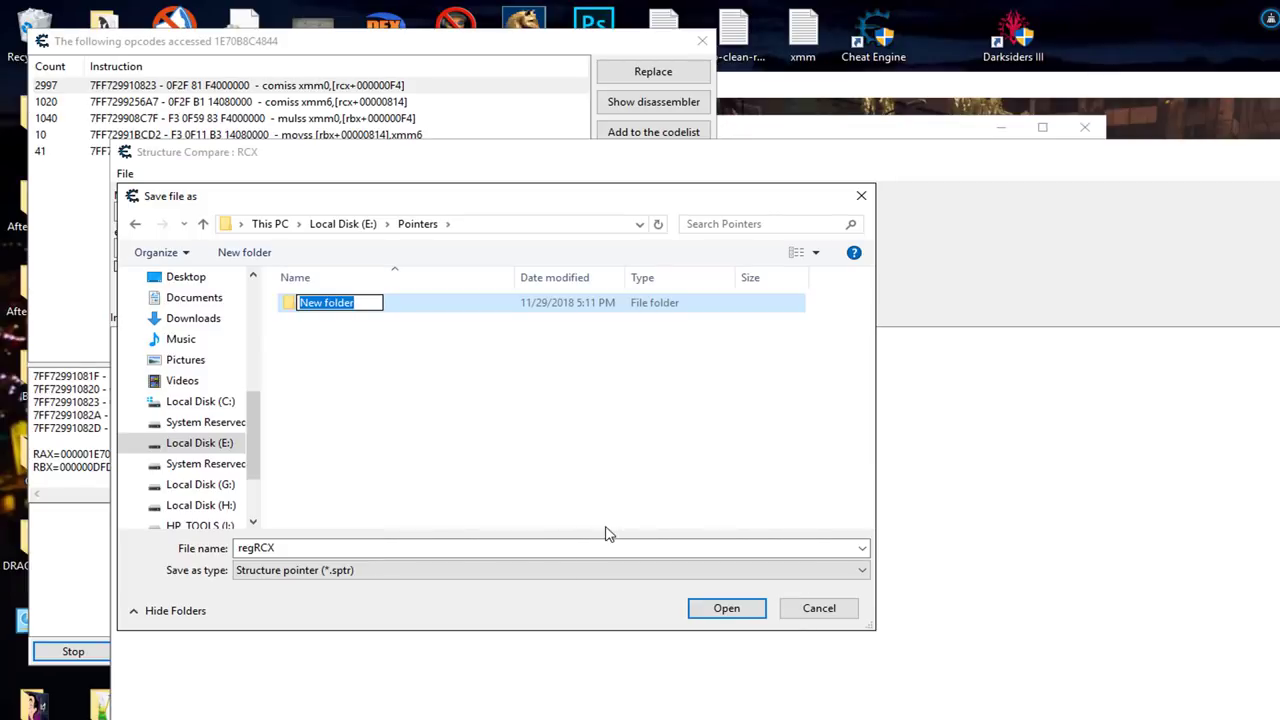
{"action": "type", "text": "Draksiders3"}
{"action": "double_click", "coordinate": [437, 309]}
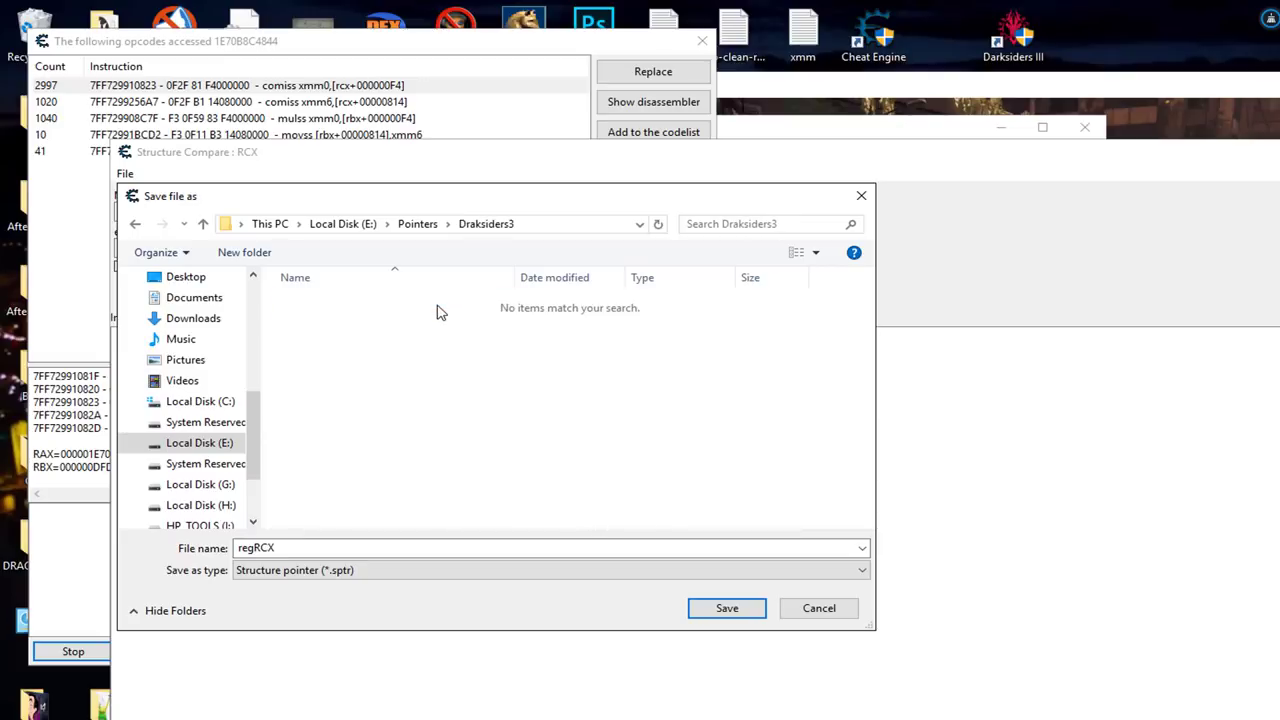
Step: Save the structure pointer results in the Draksiders3 folder as regRCX_Health1
{"action": "double_click", "coordinate": [299, 547]}
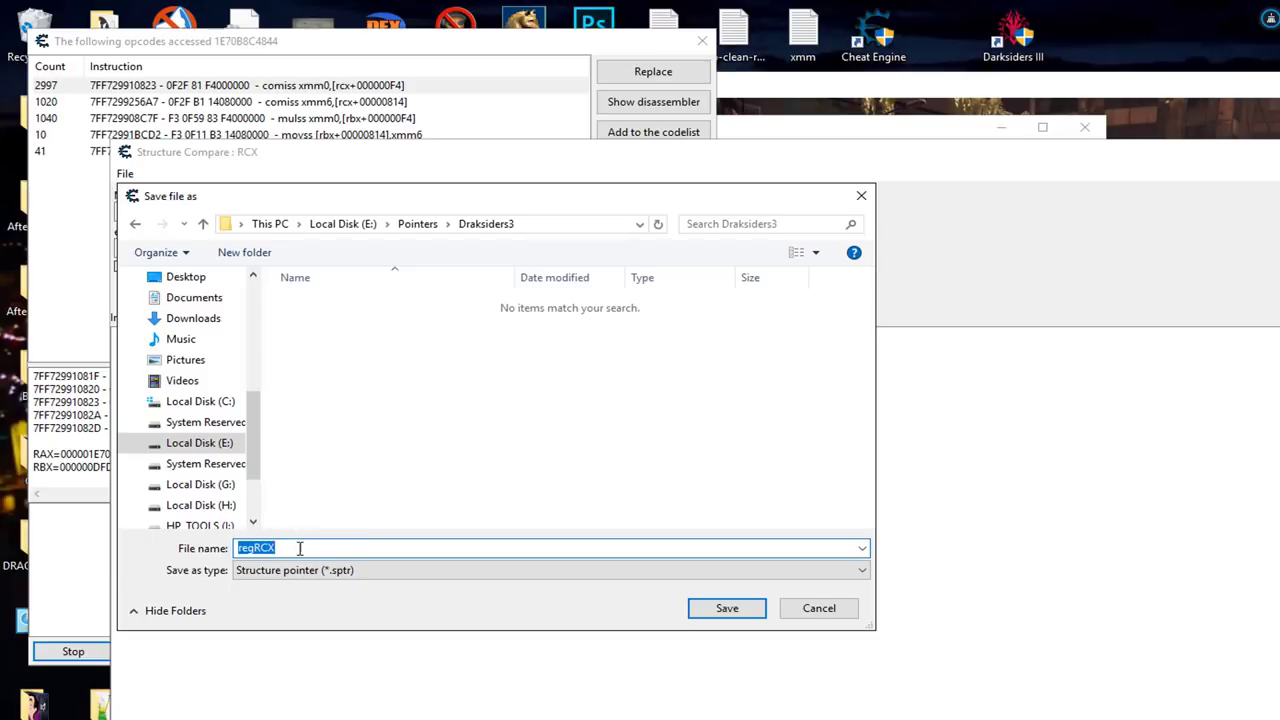
{"action": "left_click", "coordinate": [296, 548]}
{"action": "type", "text": "_Health1"}
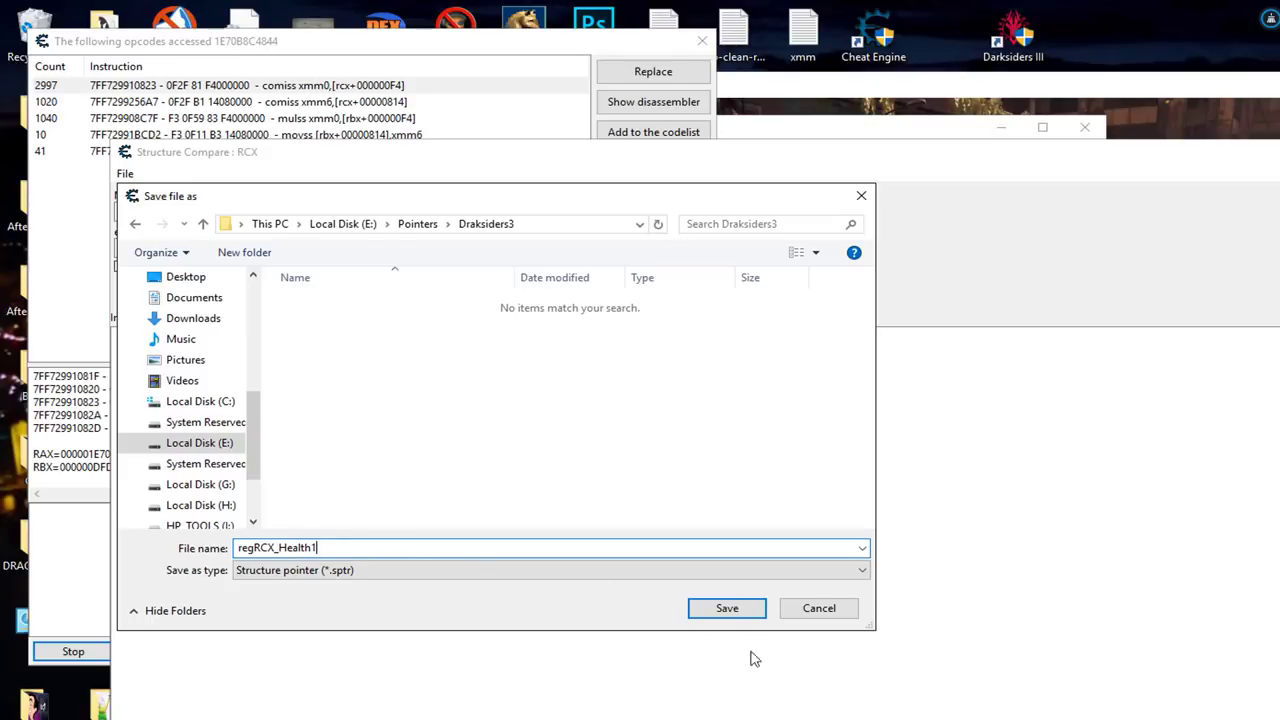
{"action": "left_click", "coordinate": [727, 612]}
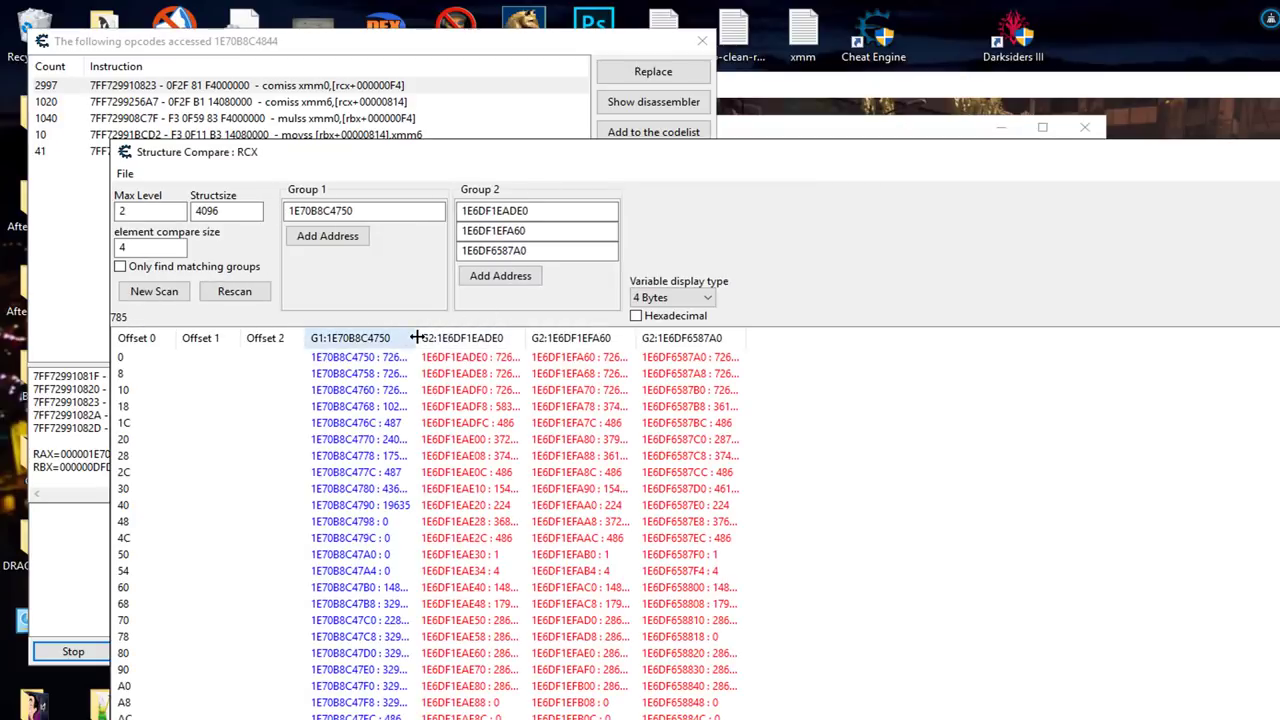
Step: Widen the Group 1 column and the first two Group 2 columns, and look through the compared values
{"action": "left_click_drag", "start_coordinate": [416, 338], "coordinate": [507, 338]}
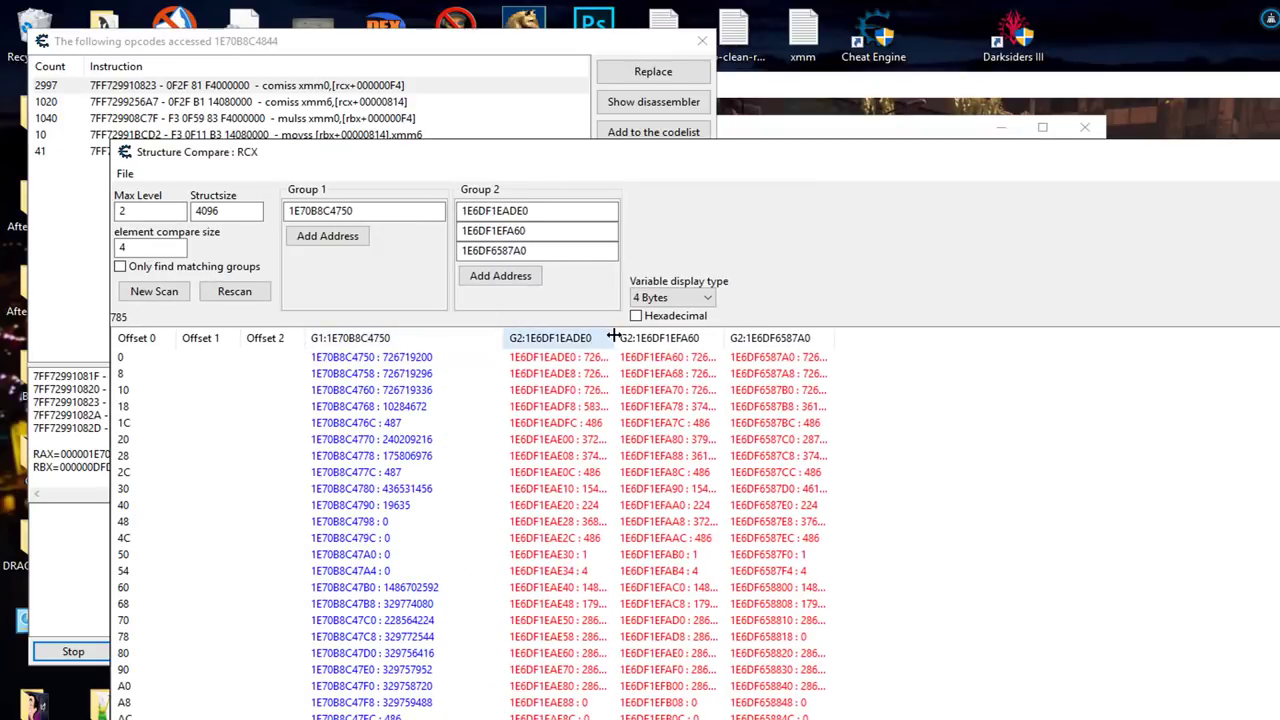
{"action": "left_click_drag", "start_coordinate": [613, 338], "coordinate": [700, 338]}
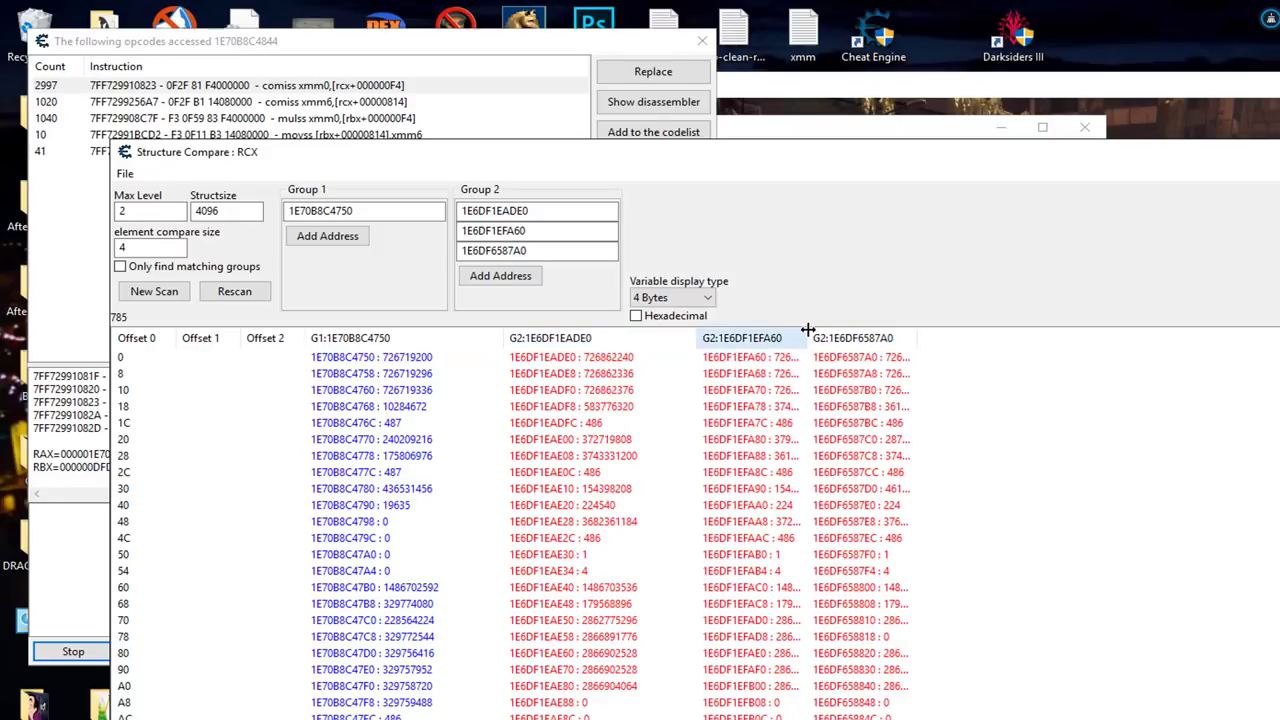
{"action": "left_click_drag", "start_coordinate": [807, 329], "coordinate": [908, 330]}
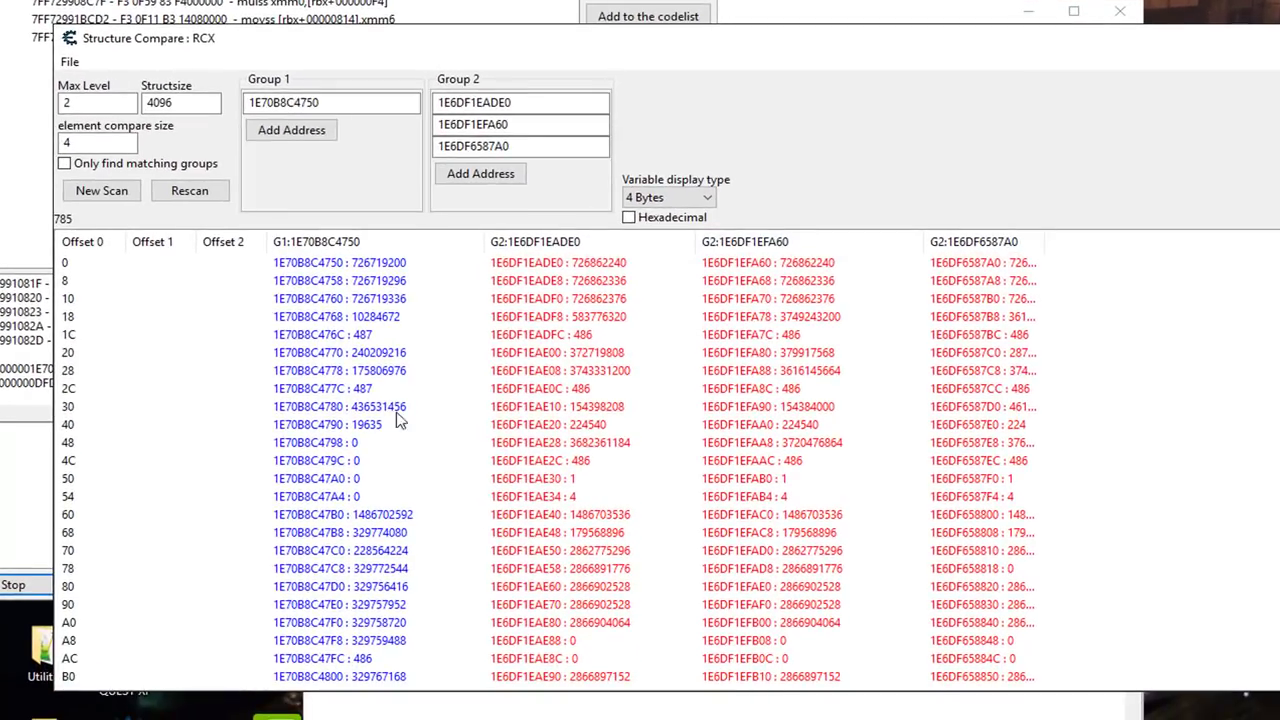
{"action": "left_click", "coordinate": [578, 391]}
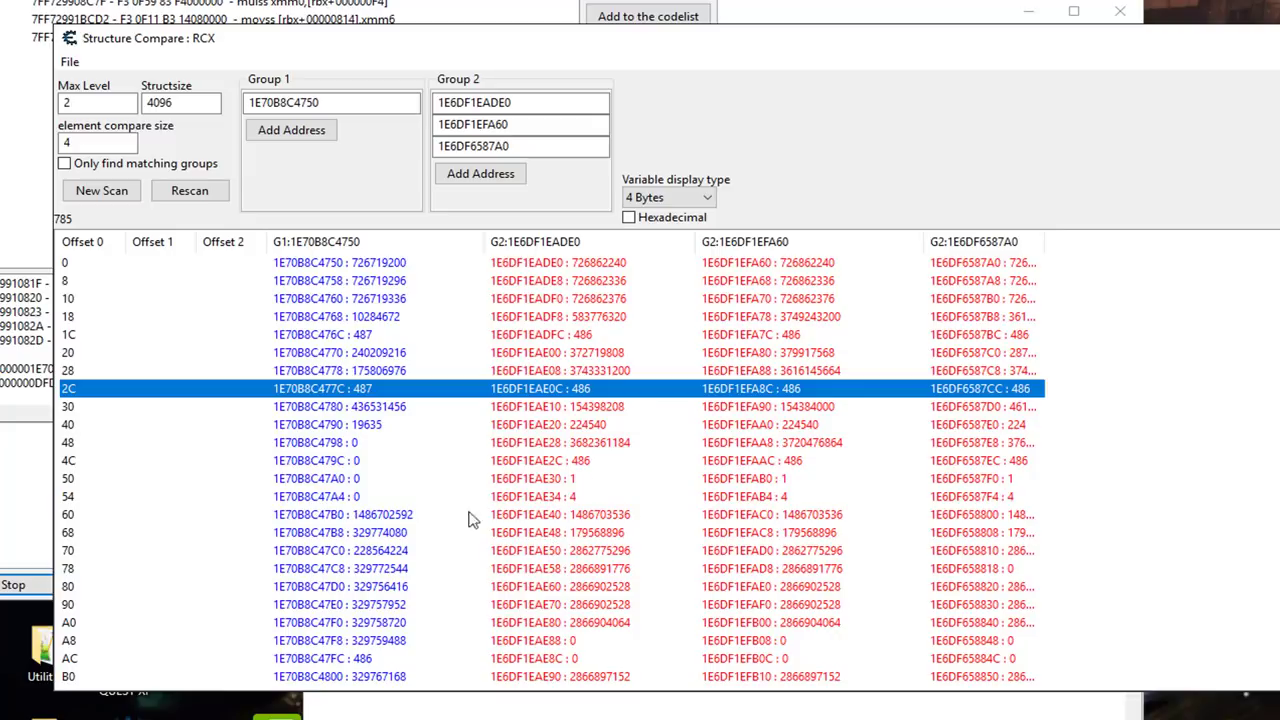
{"action": "scroll", "coordinate": [587, 527], "scroll_direction": "down", "scroll_amount": 3}
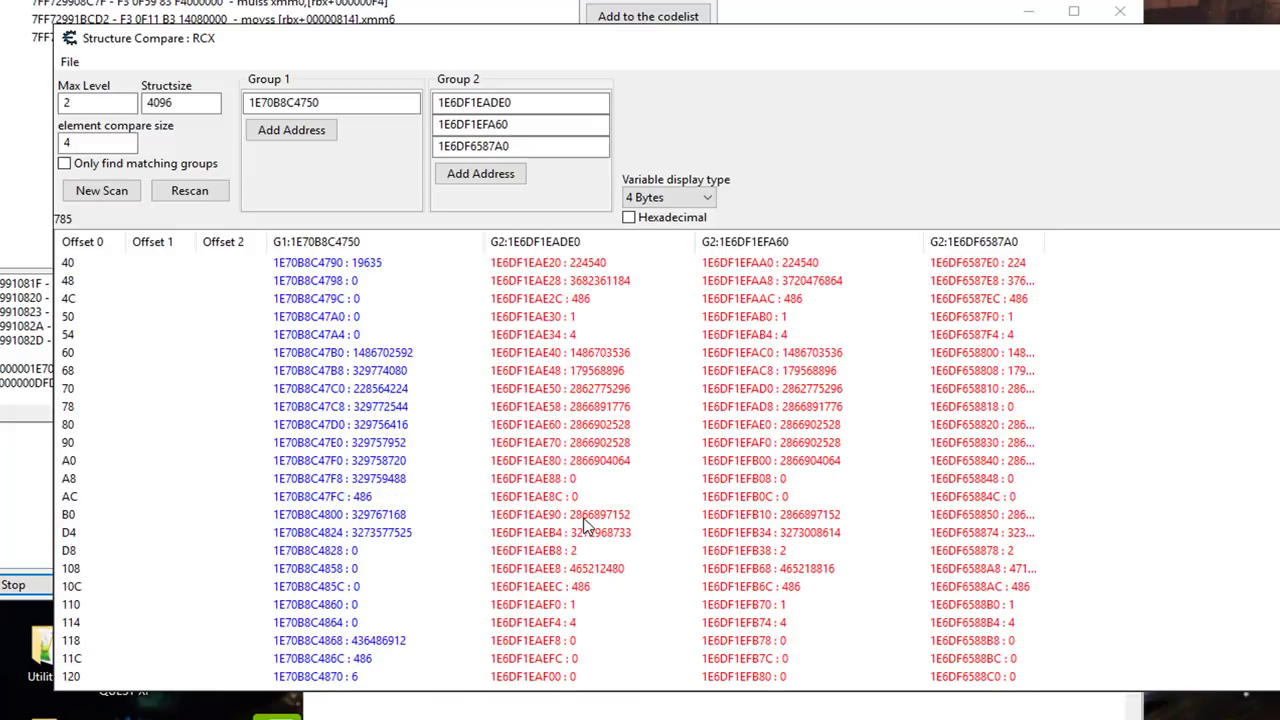
{"action": "scroll", "coordinate": [587, 527], "scroll_direction": "down", "scroll_amount": 1}
{"action": "scroll", "coordinate": [587, 527], "scroll_direction": "up", "scroll_amount": 4}
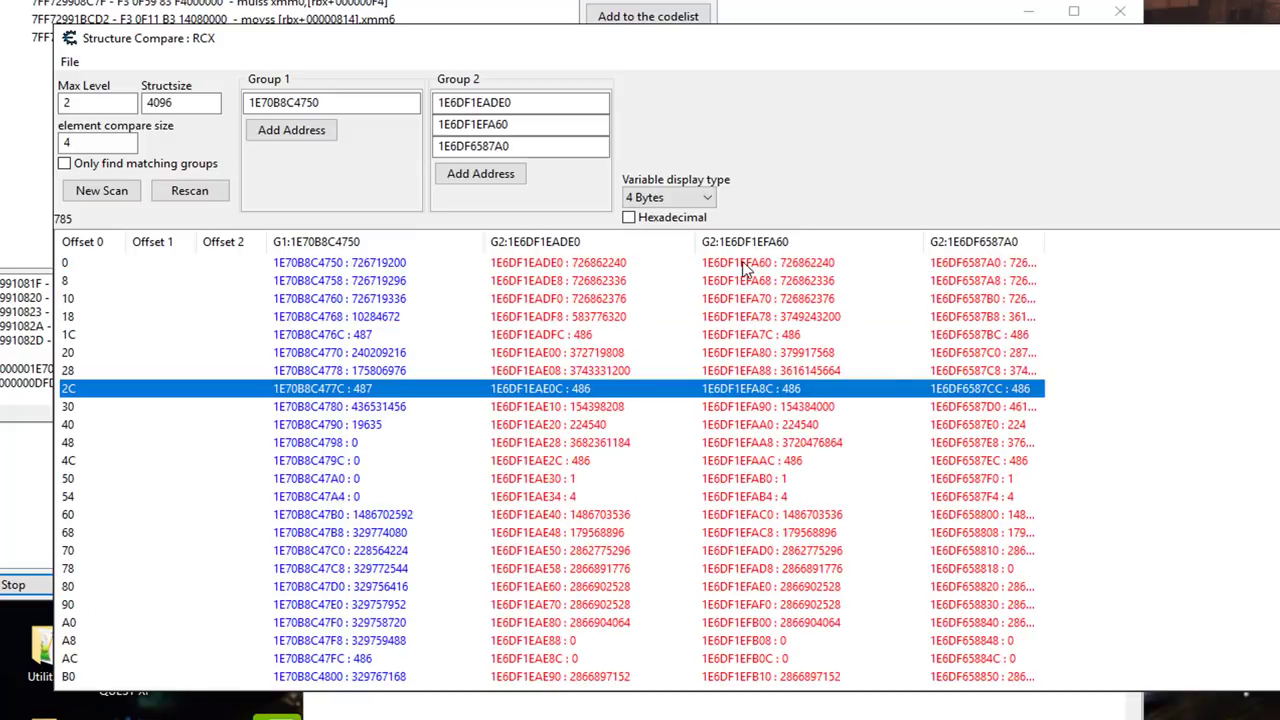
Step: Widen the last Group 2 column and compare the values at offsets 50 and 54 across both groups
{"action": "left_click_drag", "start_coordinate": [1045, 240], "coordinate": [1162, 246]}
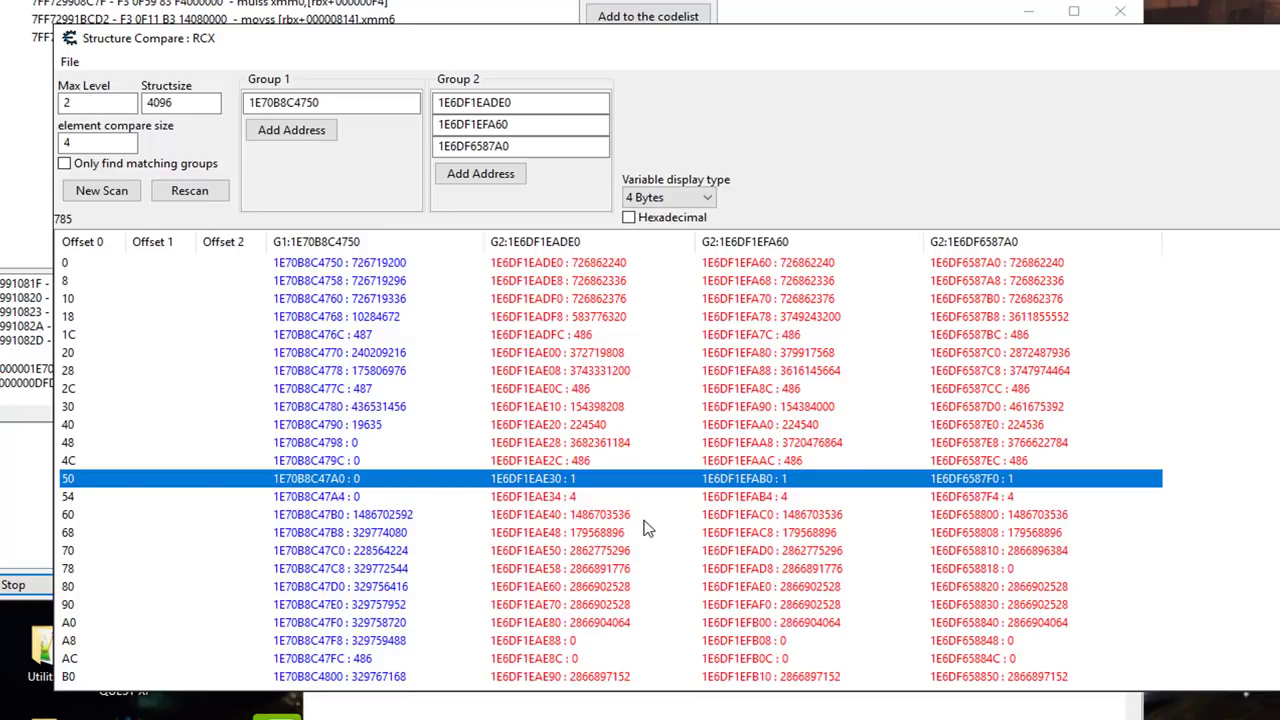
{"action": "left_click", "coordinate": [469, 498]}
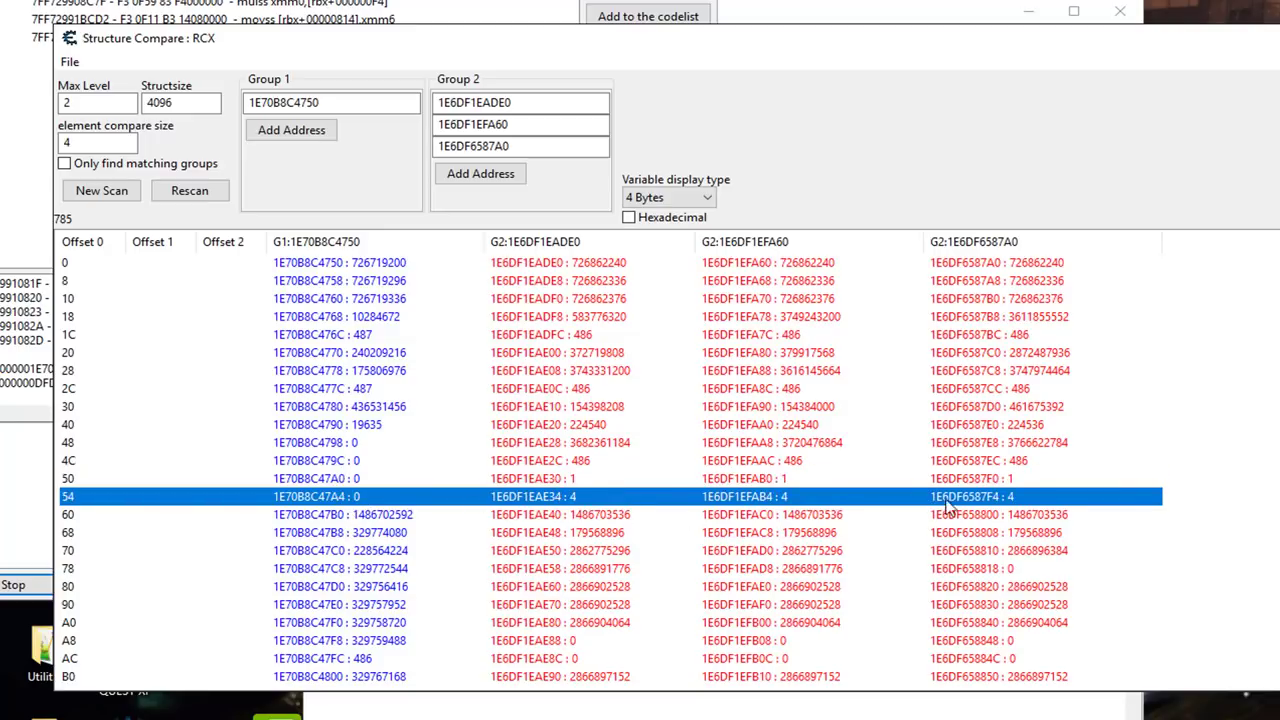
{"action": "left_click", "coordinate": [326, 481]}
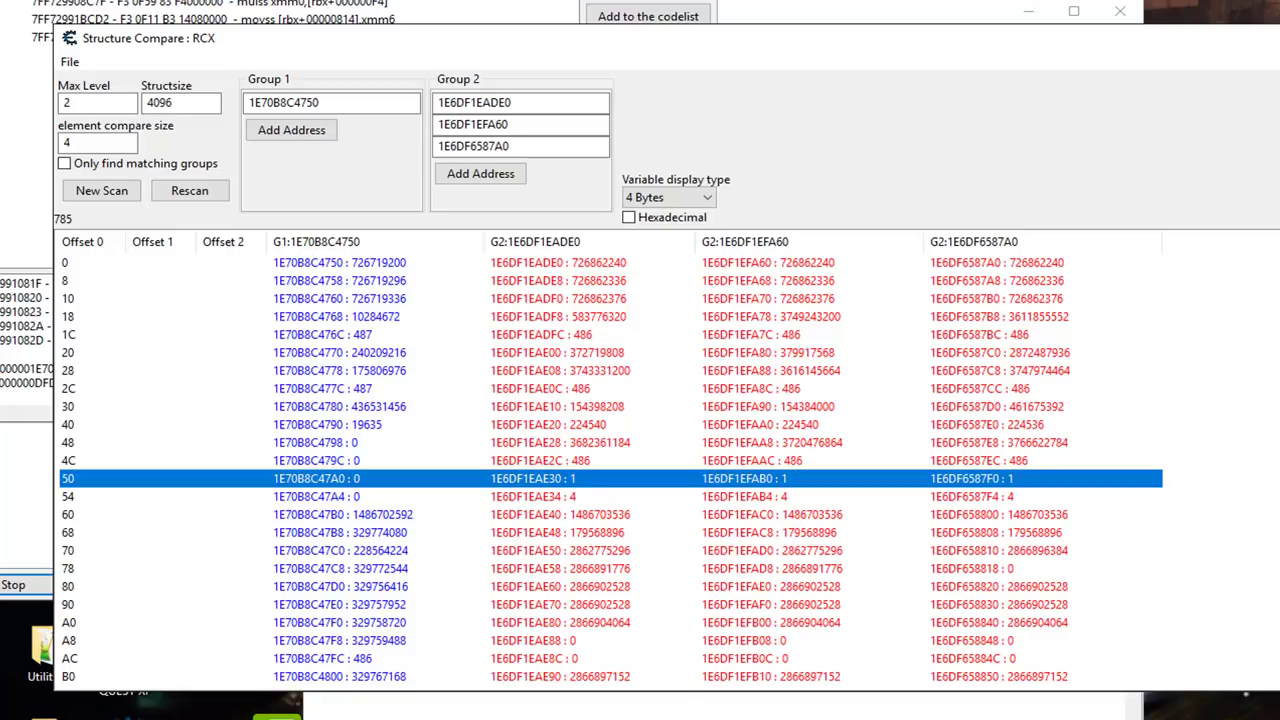
Step: Switch to Paint and paste the copied image onto the blank canvas
{"action": "key", "text": "alt+Tab"}
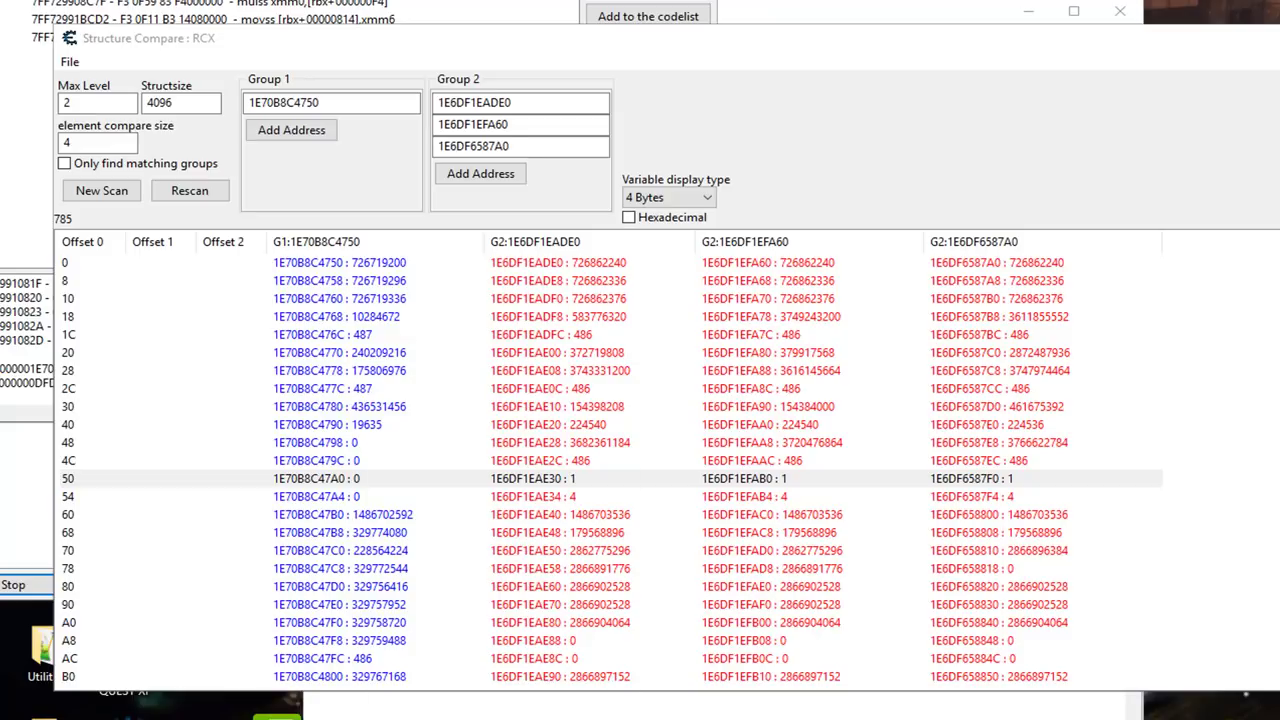
{"action": "right_click", "coordinate": [500, 719]}
{"action": "left_click", "coordinate": [465, 719]}
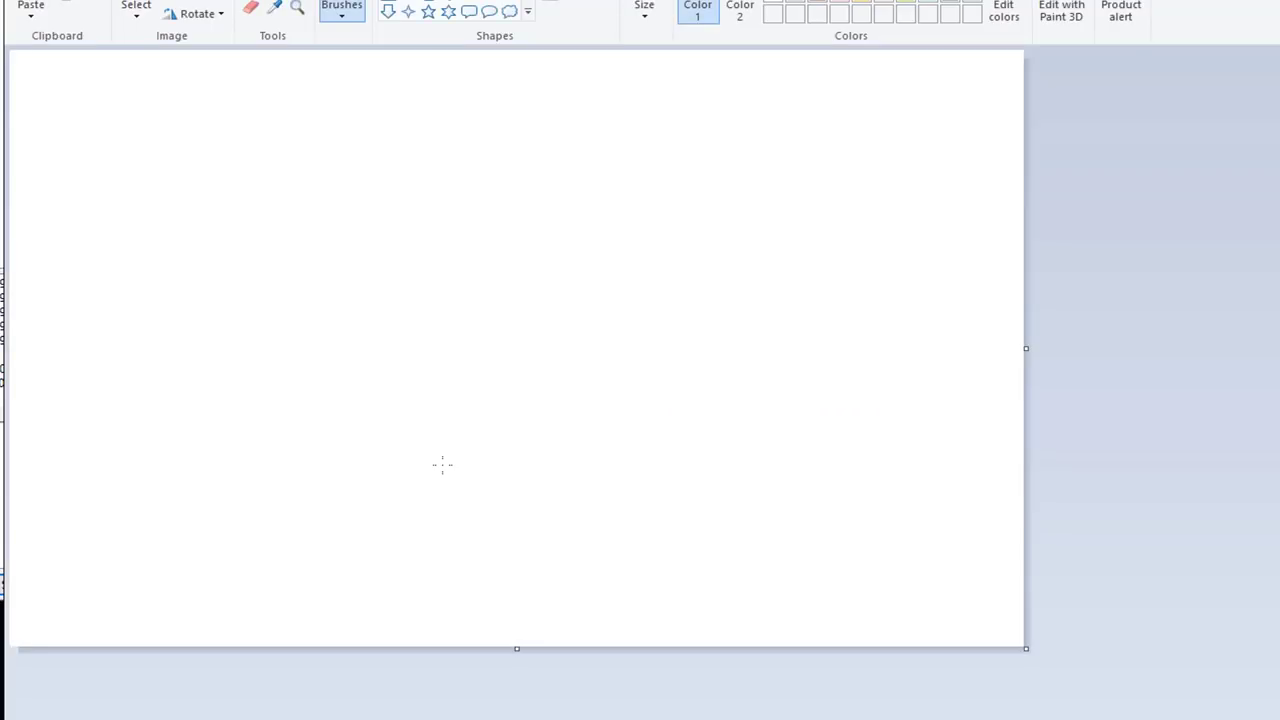
{"action": "key", "text": "ctrl+v"}
{"action": "mouse_move", "coordinate": [584, 542]}
{"action": "left_mouse_down"}
{"action": "mouse_move", "coordinate": [414, 291]}
{"action": "mouse_move", "coordinate": [434, 382]}
{"action": "mouse_move", "coordinate": [425, 398]}
{"action": "mouse_move", "coordinate": [465, 448]}
{"action": "mouse_move", "coordinate": [462, 424]}
{"action": "left_mouse_up"}
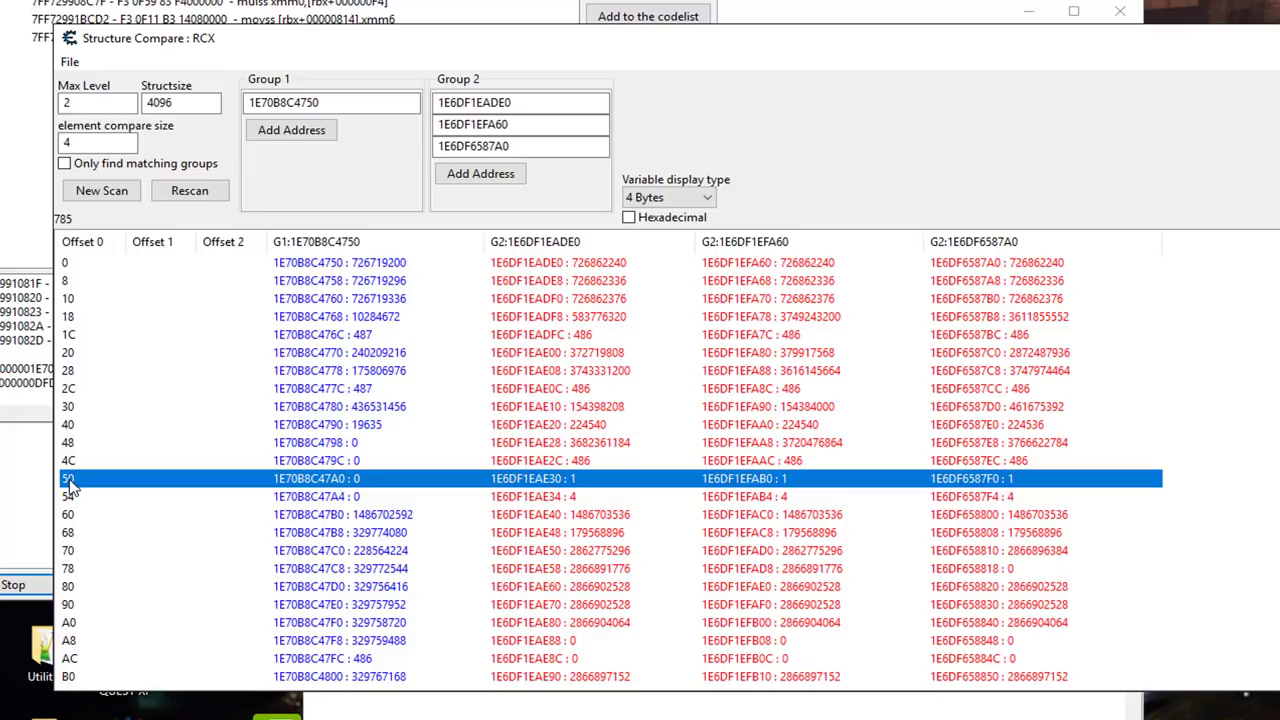
Step: Examine the values at offsets 0, 50, 4C, 2C, 1C and 54 for differences between Group 1 and all Group 2 addresses
{"action": "left_click", "coordinate": [63, 263]}
{"action": "left_click", "coordinate": [67, 482]}
{"action": "left_click", "coordinate": [576, 461]}
{"action": "left_click", "coordinate": [573, 390]}
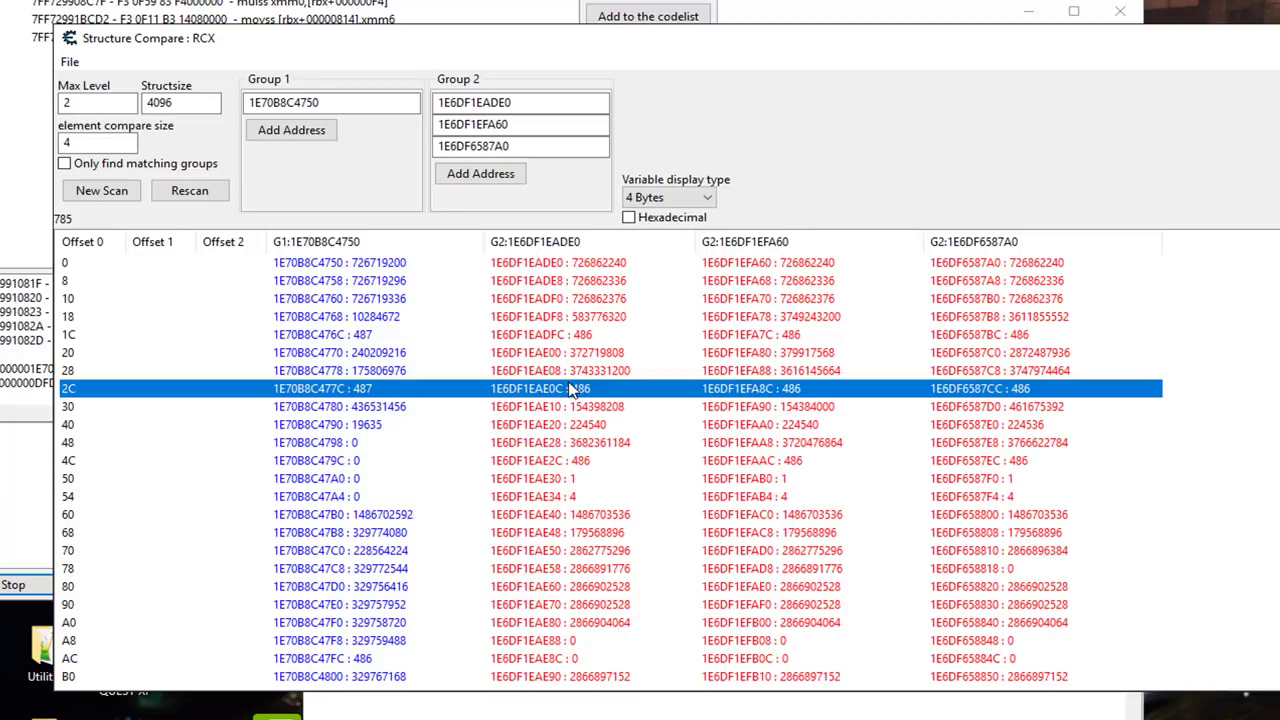
{"action": "left_click", "coordinate": [571, 340]}
{"action": "left_click", "coordinate": [580, 498]}
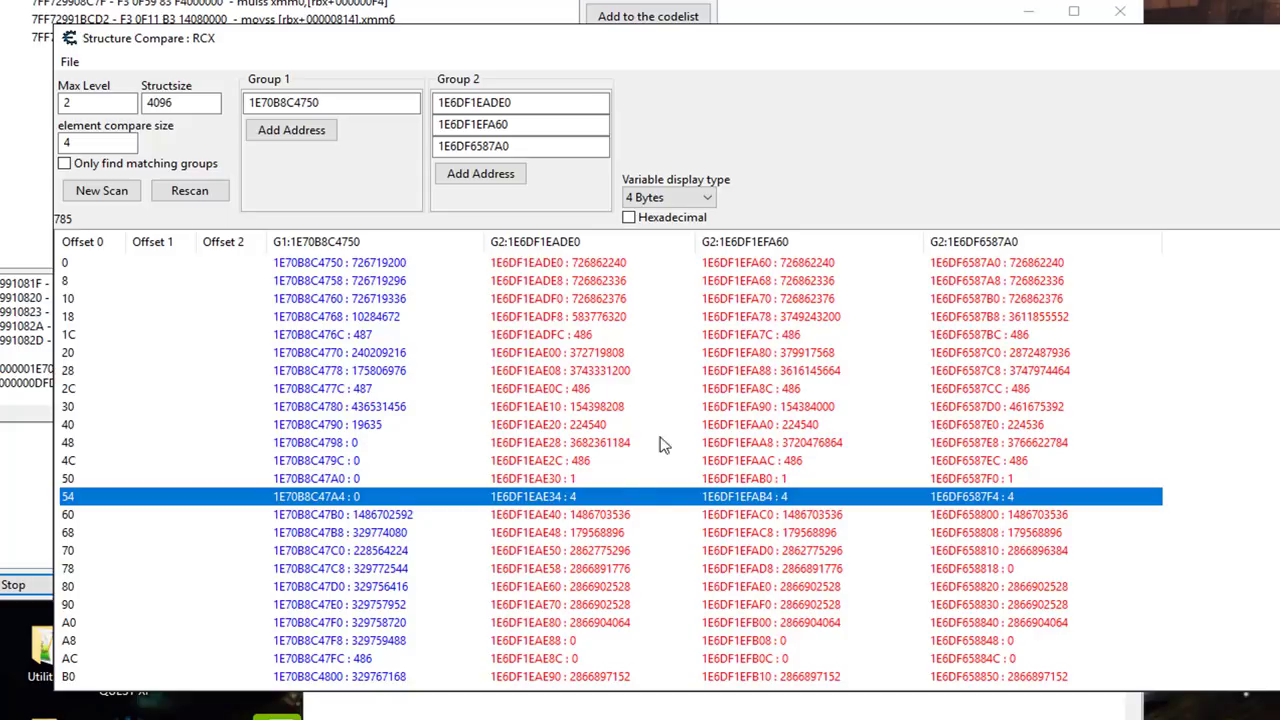
{"action": "left_click", "coordinate": [346, 481]}
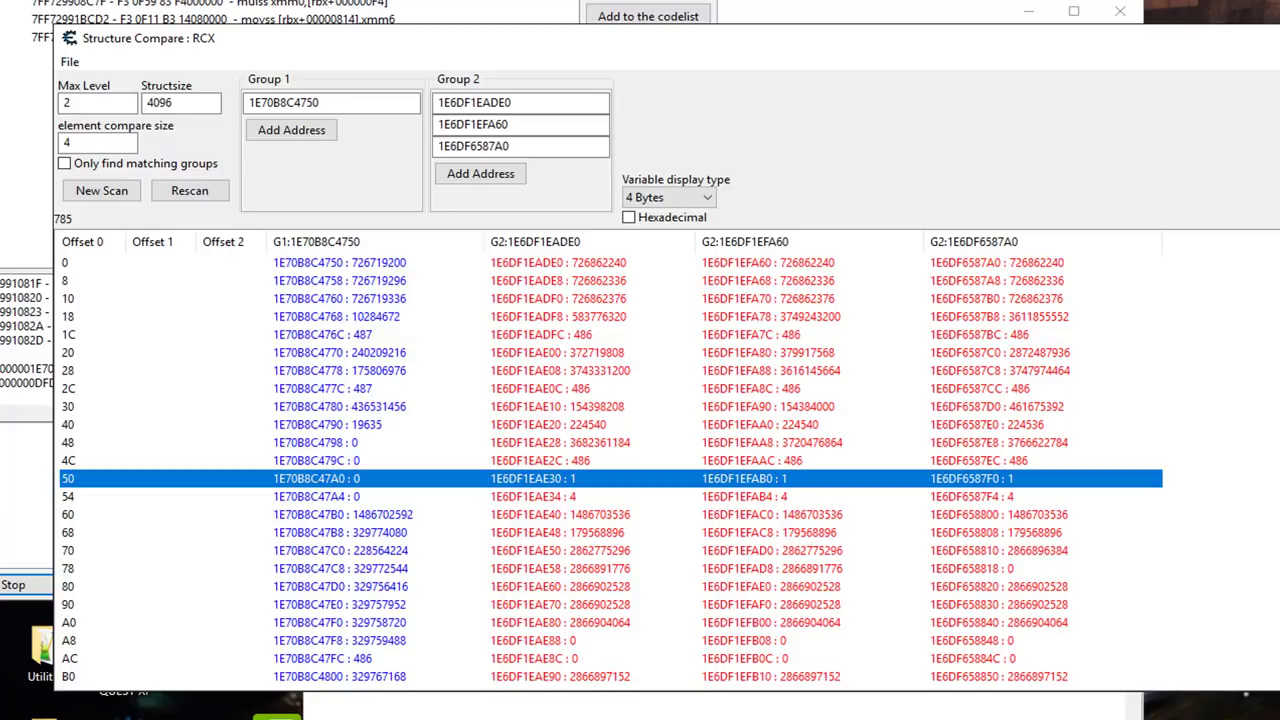
Step: Close the RCX structure compare and stop tracking the addresses accessed by comiss xmm0,[rcx+000000F4]
{"action": "key", "text": "alt+F4"}
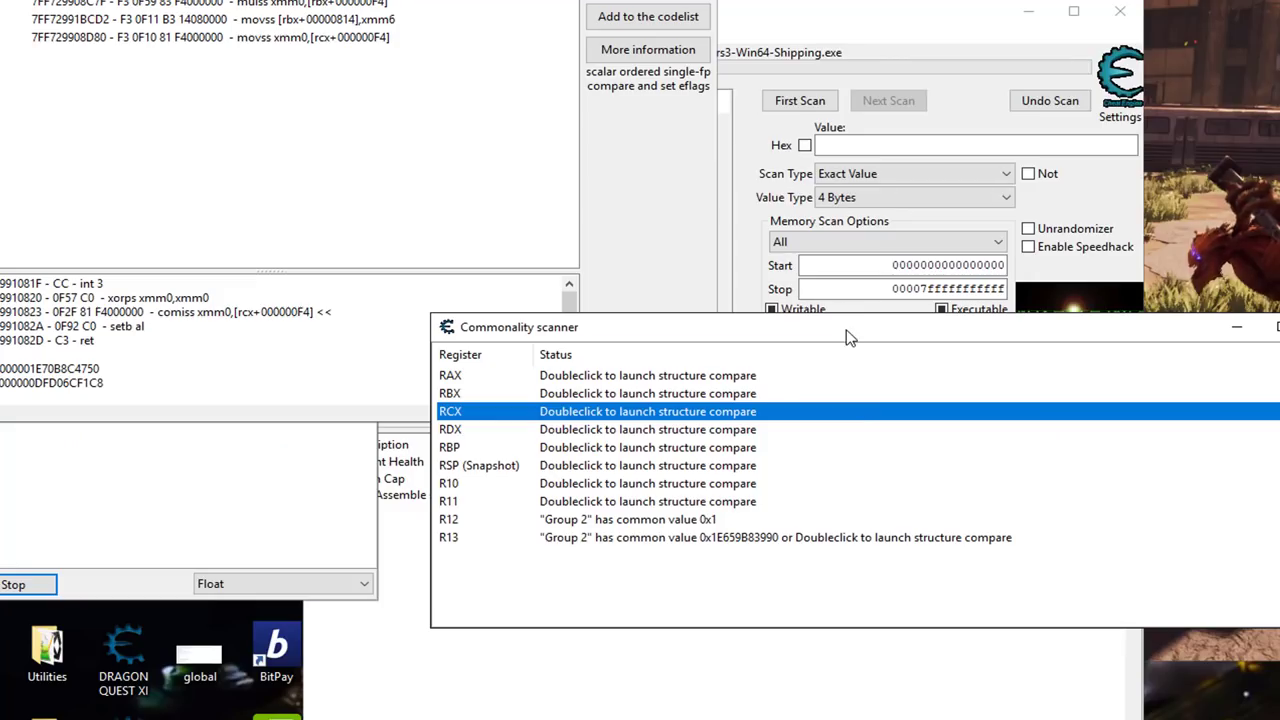
{"action": "left_click_drag", "start_coordinate": [846, 330], "coordinate": [1030, 303]}
{"action": "left_click", "coordinate": [523, 588]}
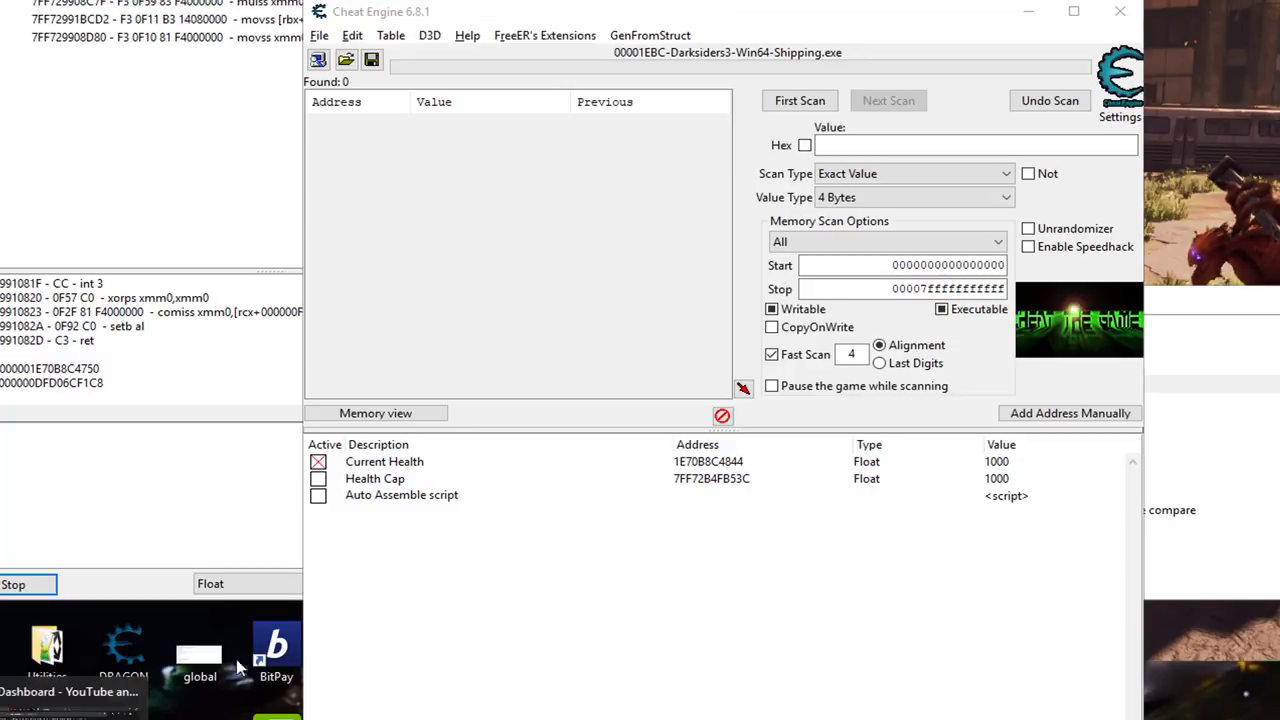
{"action": "key", "text": "alt+Tab"}
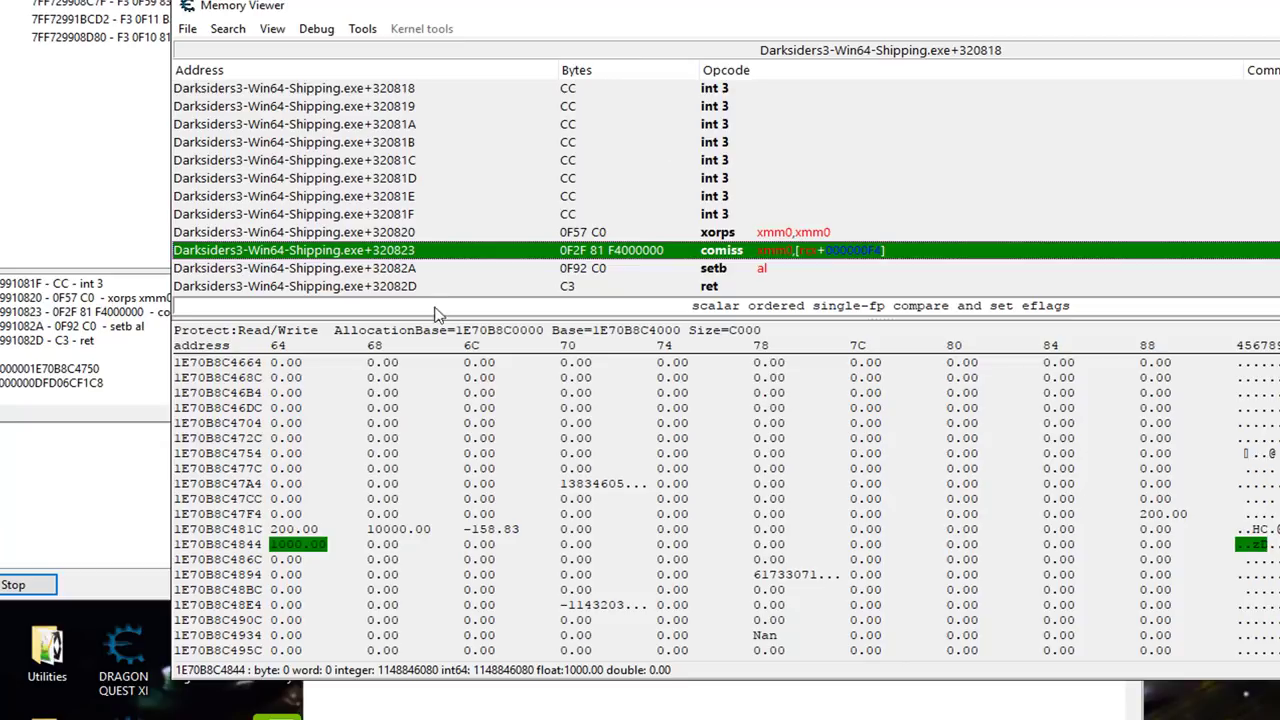
{"action": "left_click", "coordinate": [532, 703]}
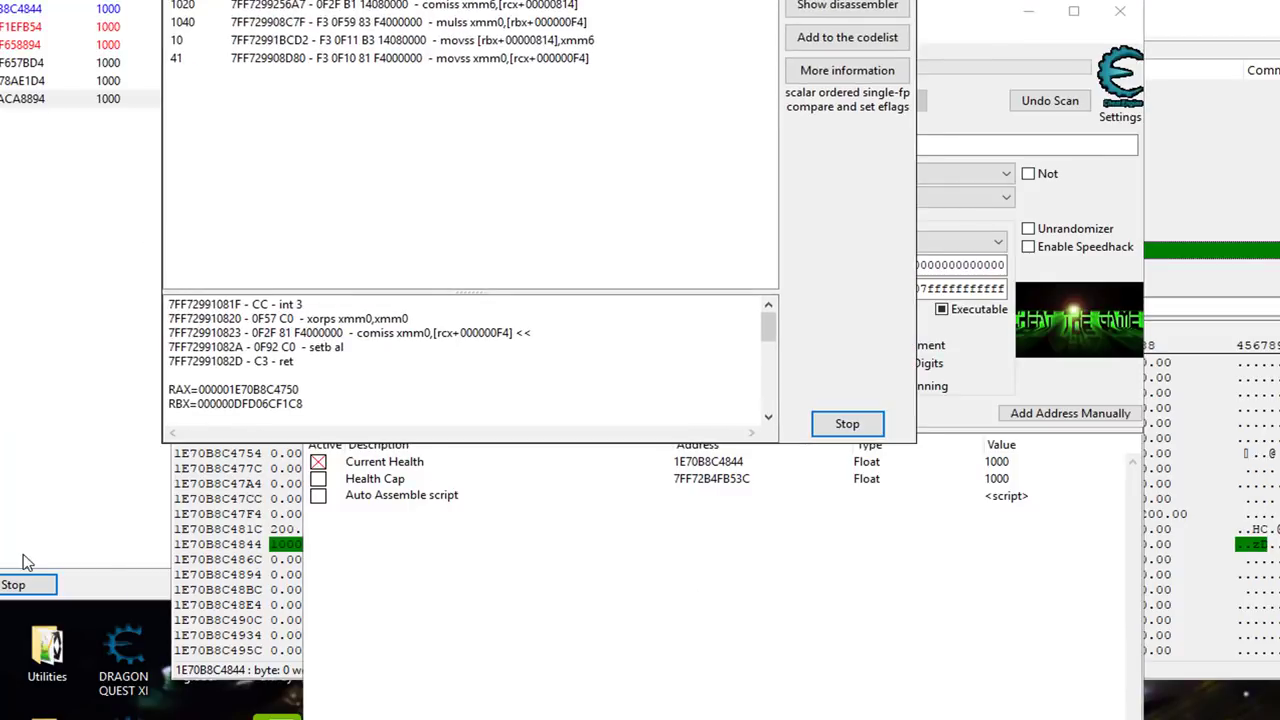
{"action": "left_click", "coordinate": [14, 584]}
{"action": "left_click", "coordinate": [1197, 256]}
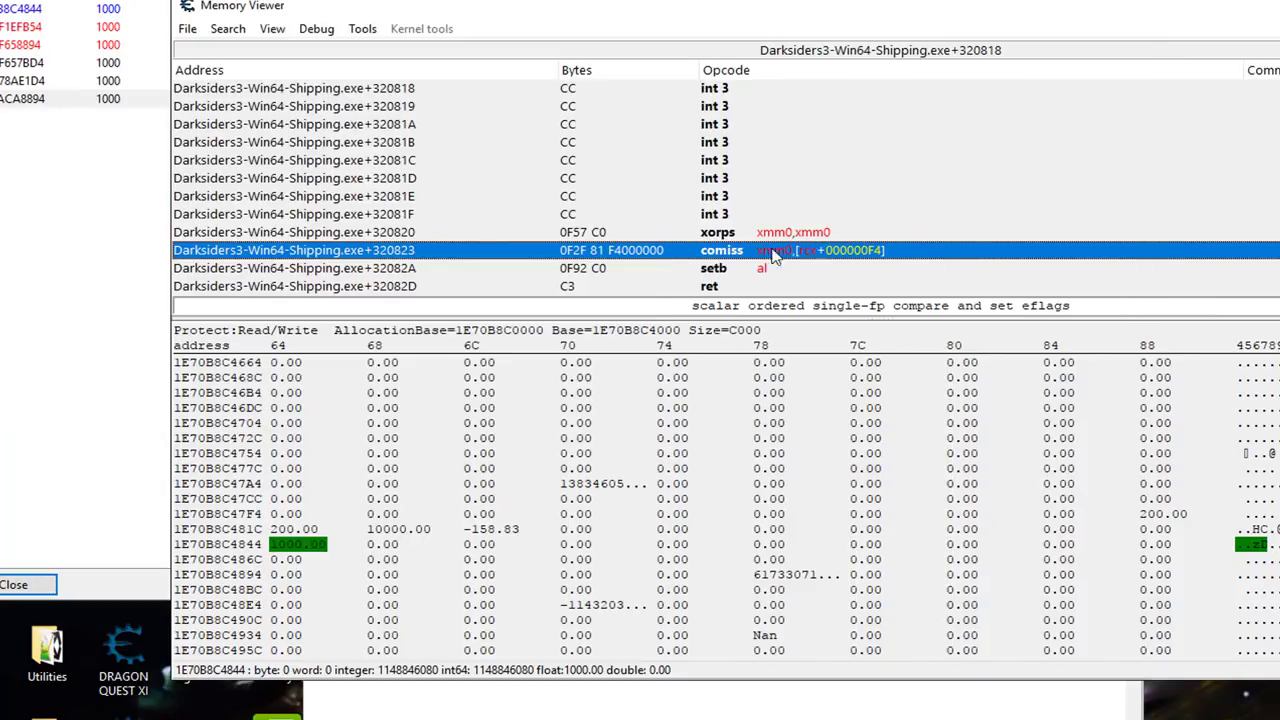
Step: Open the Auto Assemble script for editing and declare label(hlth) below label(return)
{"action": "left_click", "coordinate": [427, 706]}
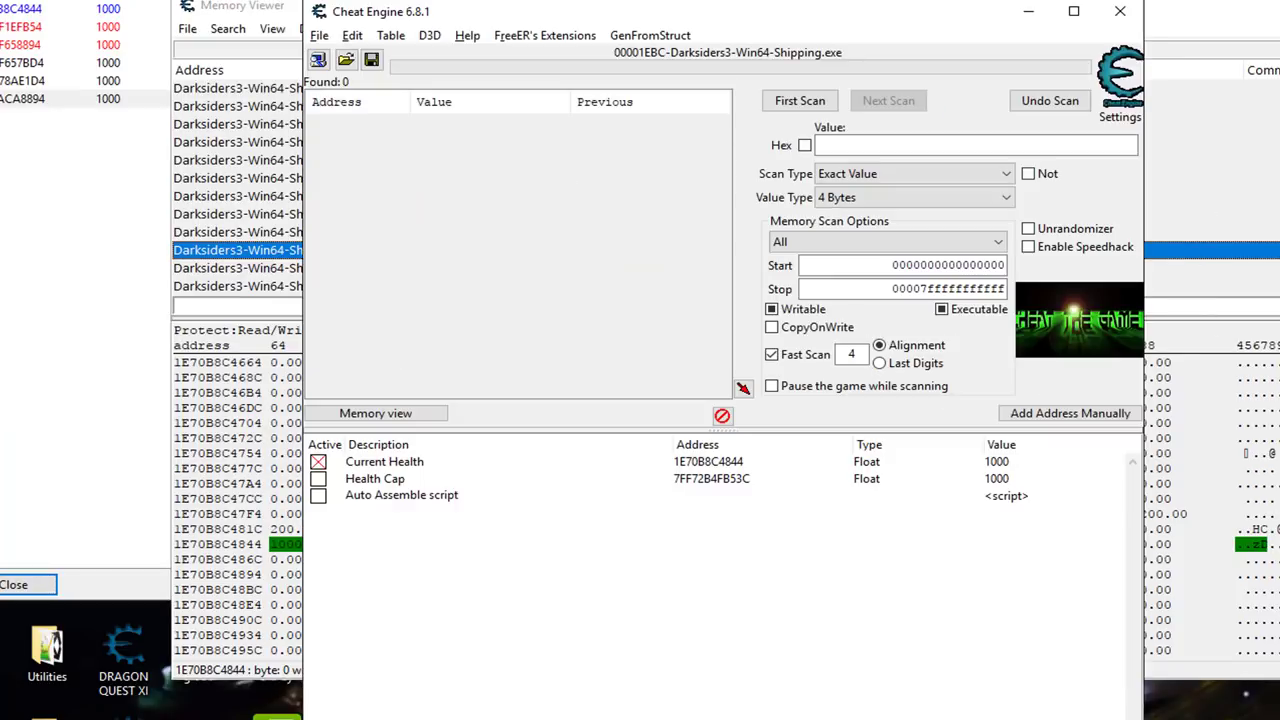
{"action": "double_click", "coordinate": [1005, 500]}
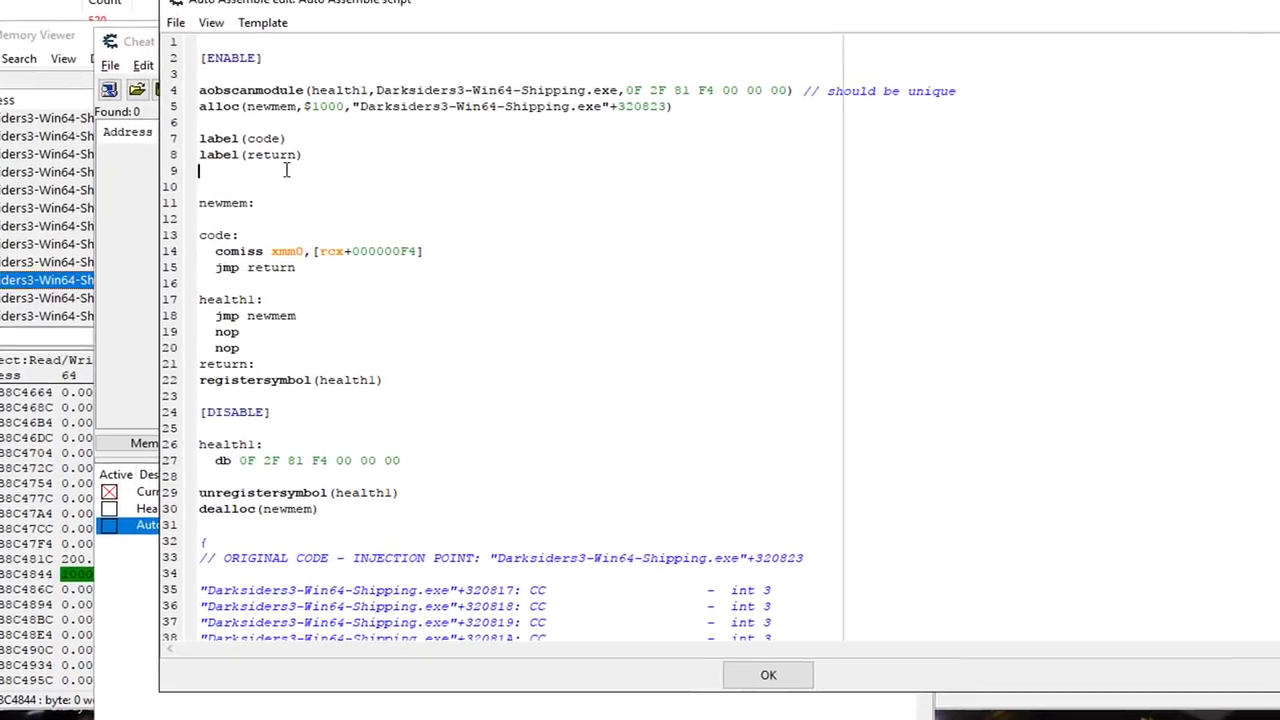
{"action": "type", "text": "label"}
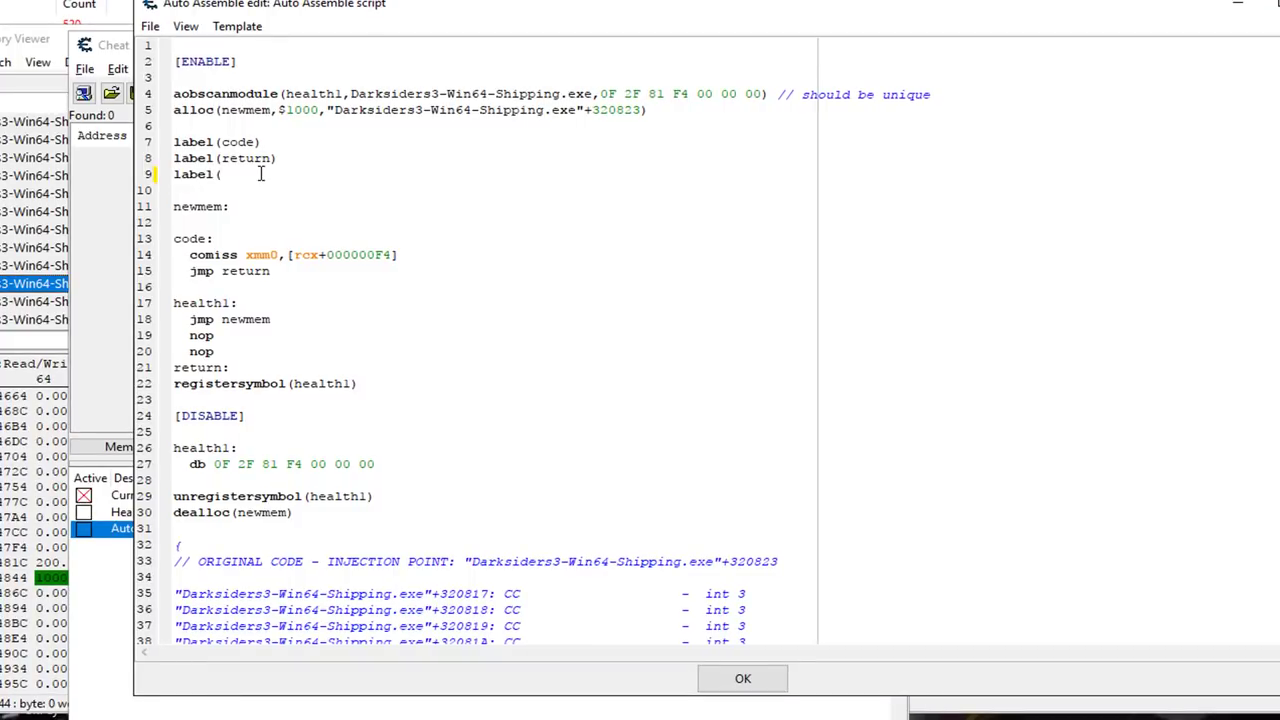
{"action": "type", "text": "(hlth1"}
{"action": "key", "text": "BackSpace"}
{"action": "type", "text": ")"}
{"action": "key", "text": "Return"}
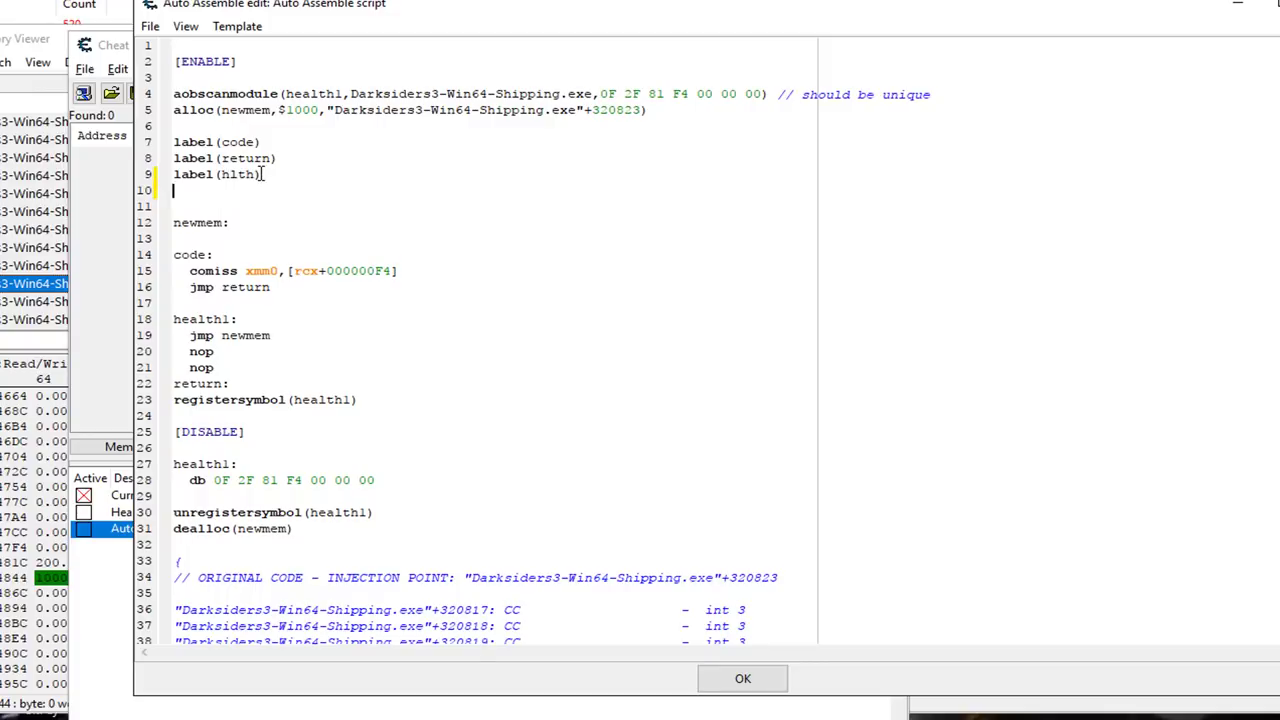
Step: Add registersymbol(hlth) below the labels and unregistersymbol(hlth) below unregistersymbol(health1) in the disable section
{"action": "type", "text": "registersymbol(hlth"}
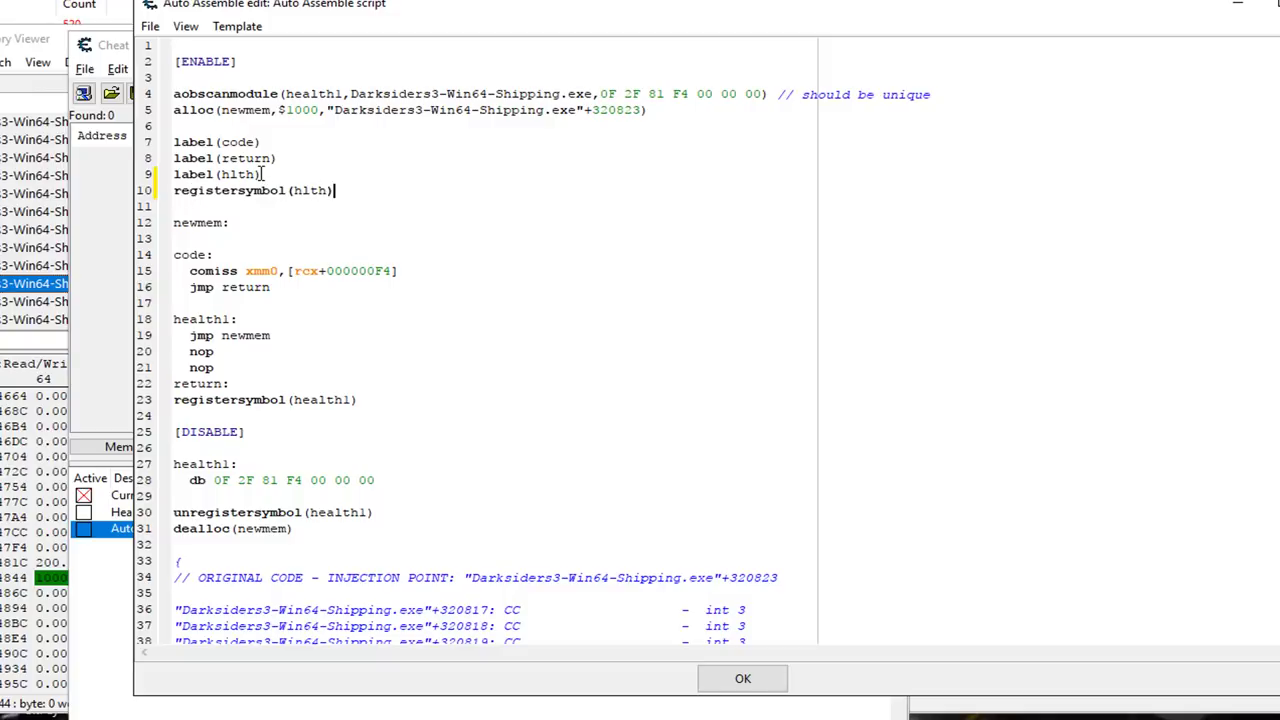
{"action": "left_click_drag", "start_coordinate": [338, 192], "coordinate": [174, 196]}
{"action": "key", "text": "ctrl+c"}
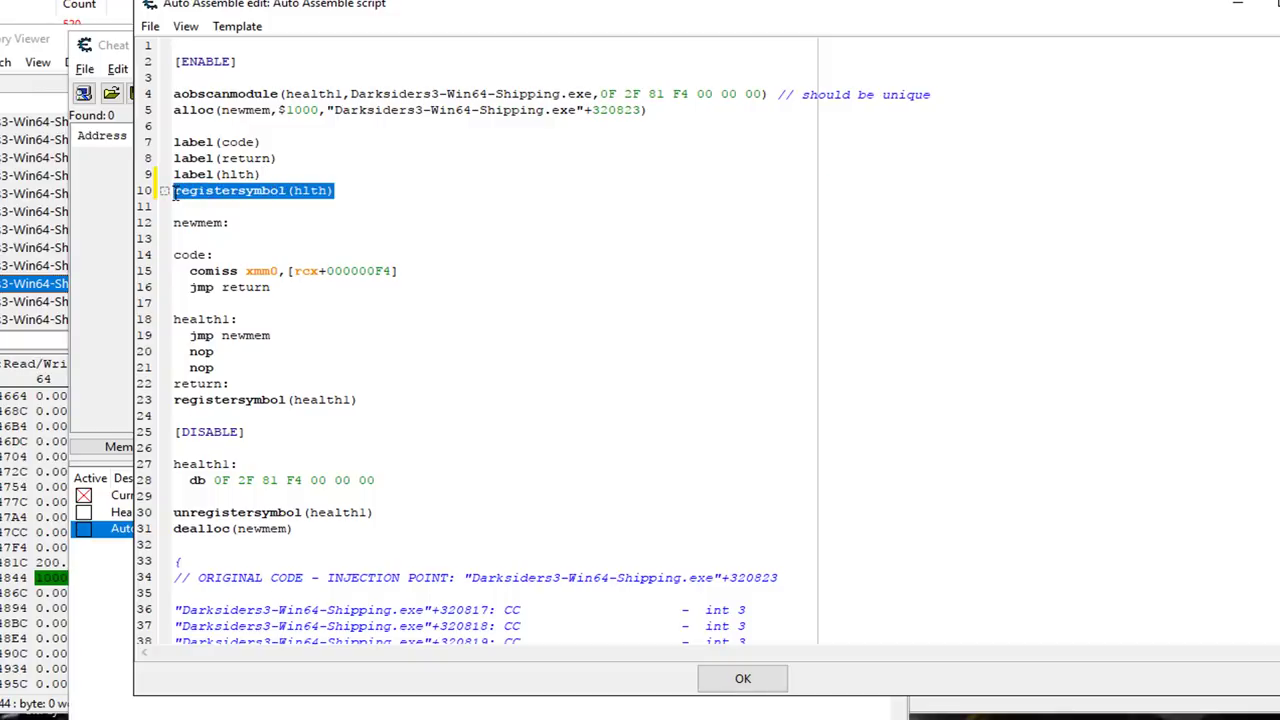
{"action": "left_click", "coordinate": [399, 512]}
{"action": "key", "text": "Return"}
{"action": "type", "text": "un"}
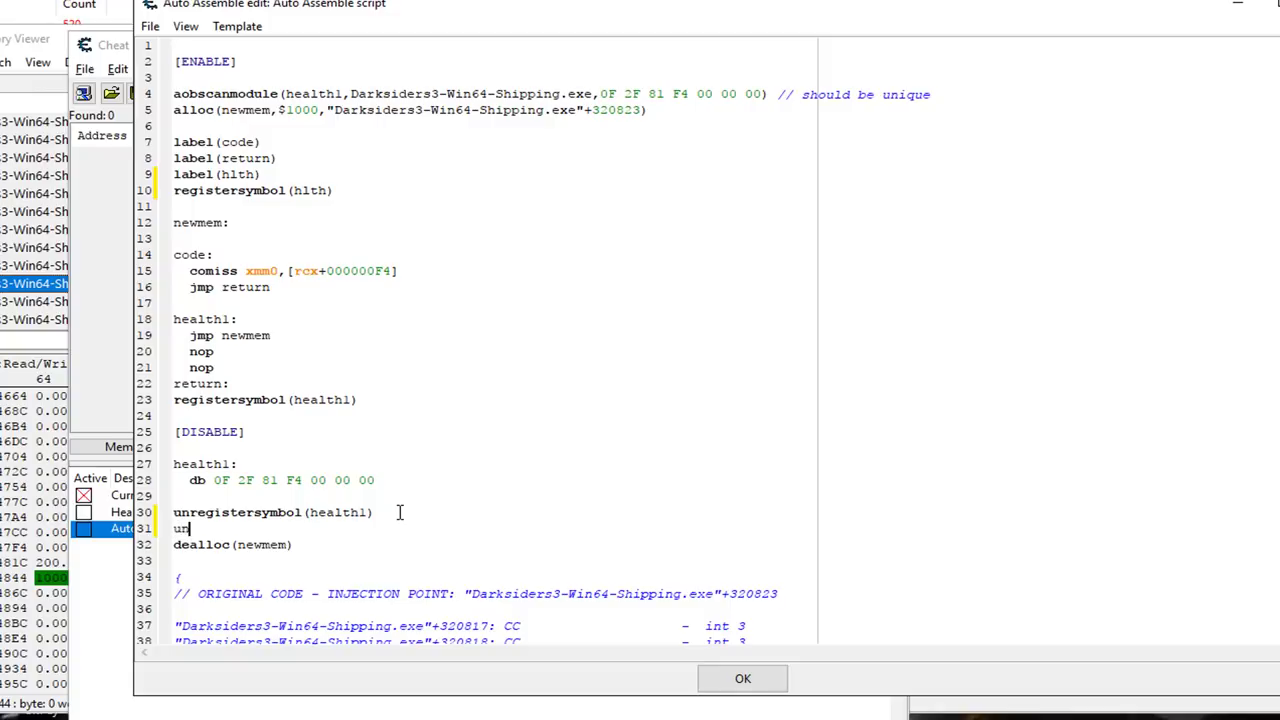
{"action": "key", "text": "ctrl+v"}
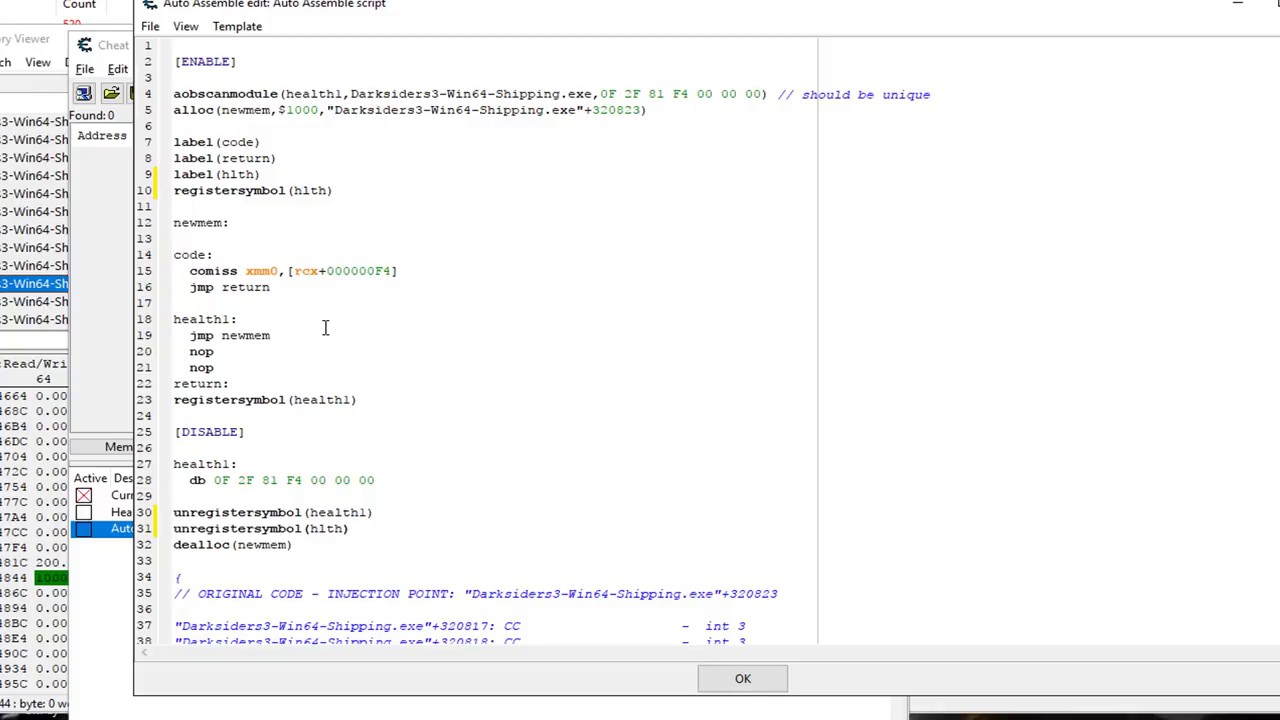
Step: Define the hlth: label with the data value dq 0 below jmp return in the code block
{"action": "left_click_drag", "start_coordinate": [268, 5], "coordinate": [376, 24]}
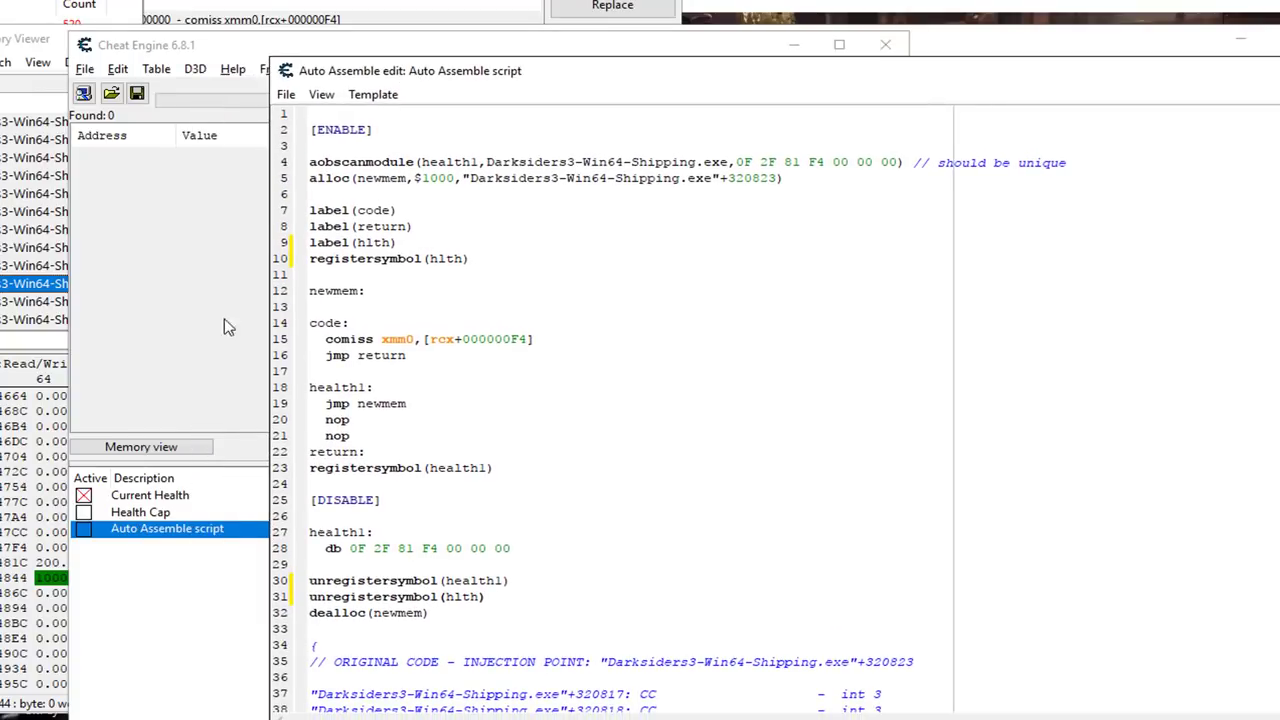
{"action": "left_click", "coordinate": [215, 326]}
{"action": "left_click", "coordinate": [1032, 343]}
{"action": "key", "text": "Return"}
{"action": "key", "text": "Return"}
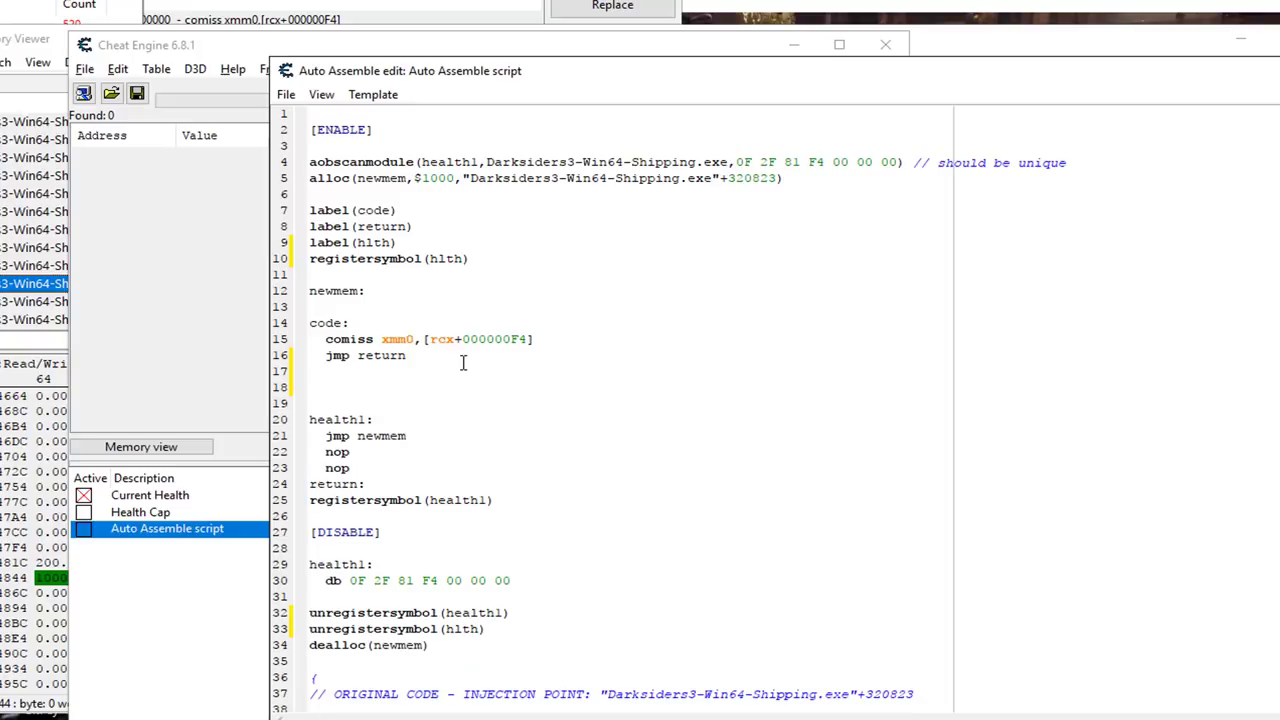
{"action": "type", "text": "hlth:"}
{"action": "key", "text": "Return"}
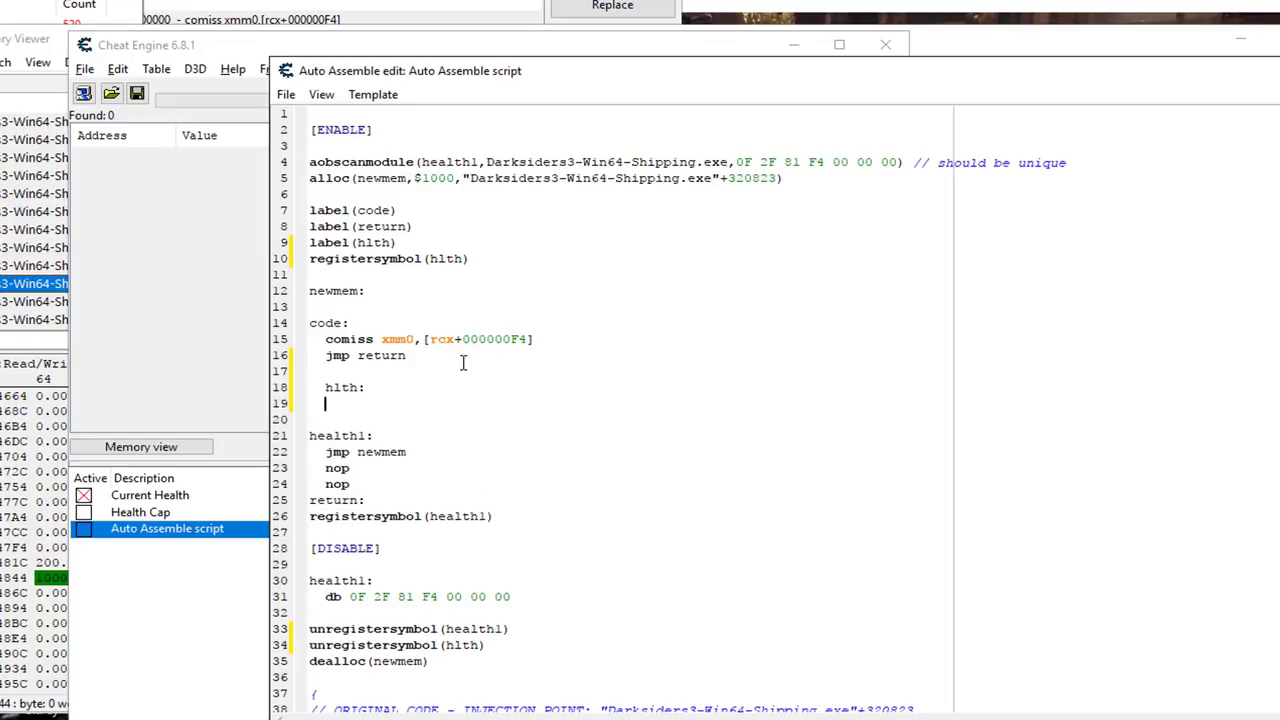
{"action": "type", "text": "dq 0"}
Step: Under newmem:, add cmp [rcx+50],0 followed by jne code on the next line
{"action": "left_click", "coordinate": [374, 298]}
{"action": "key", "text": "Return"}
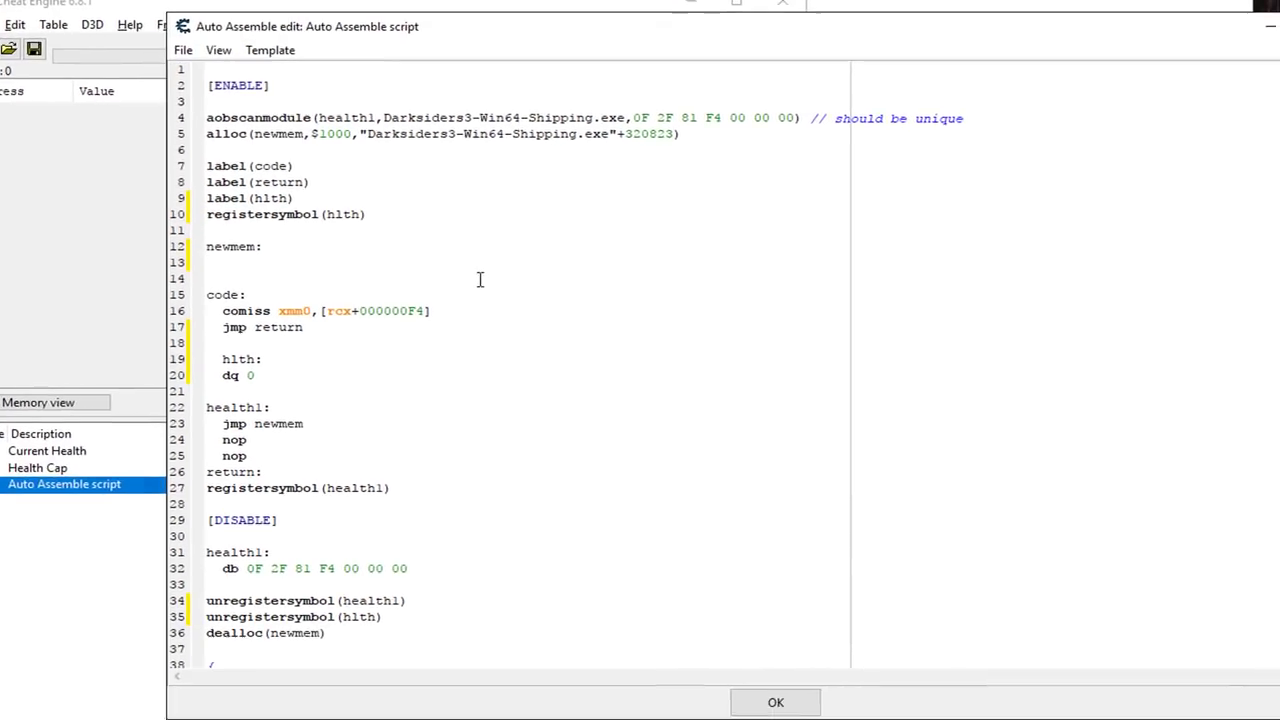
{"action": "type", "text": "cm"}
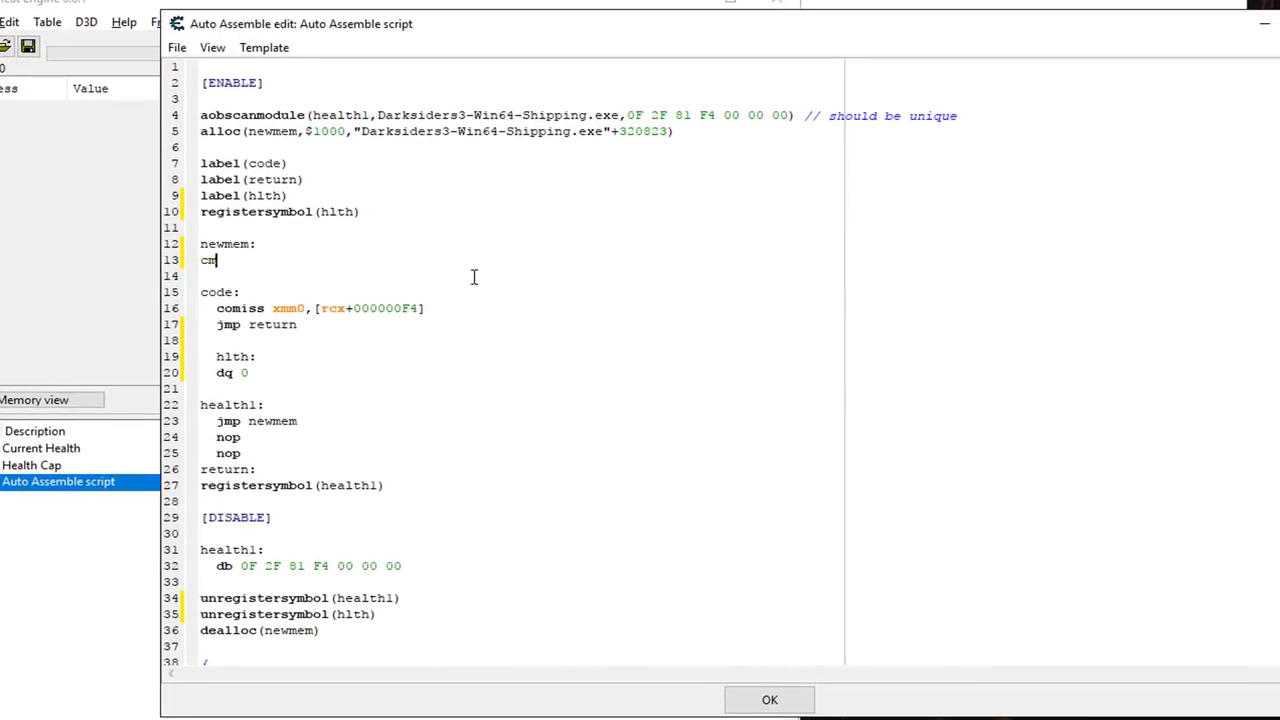
{"action": "type", "text": "p [rcx+50],"}
{"action": "type", "text": "0"}
{"action": "key", "text": "Return"}
{"action": "type", "text": "j"}
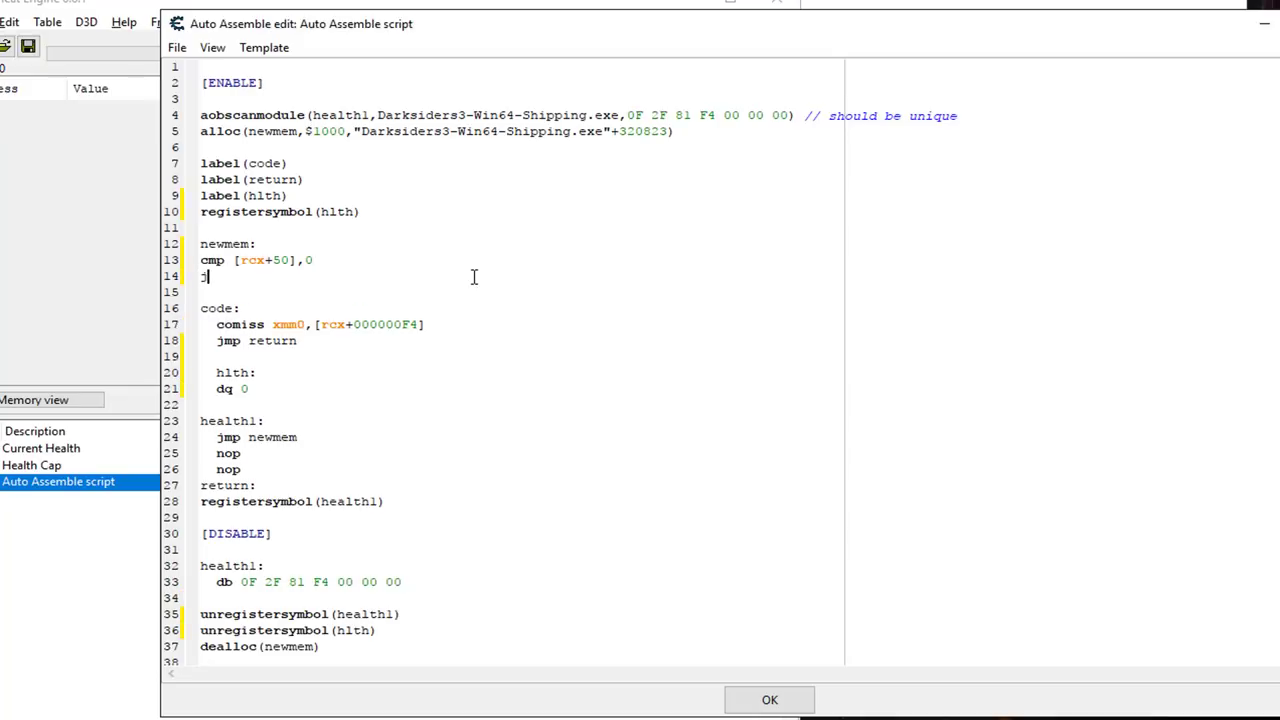
{"action": "type", "text": "ne code"}
{"action": "double_click", "coordinate": [309, 260]}
{"action": "type", "text": "1"}
{"action": "left_click", "coordinate": [214, 280]}
{"action": "key", "text": "BackSpace"}
{"action": "double_click", "coordinate": [309, 260]}
{"action": "type", "text": "0n"}
{"action": "double_click", "coordinate": [309, 260]}
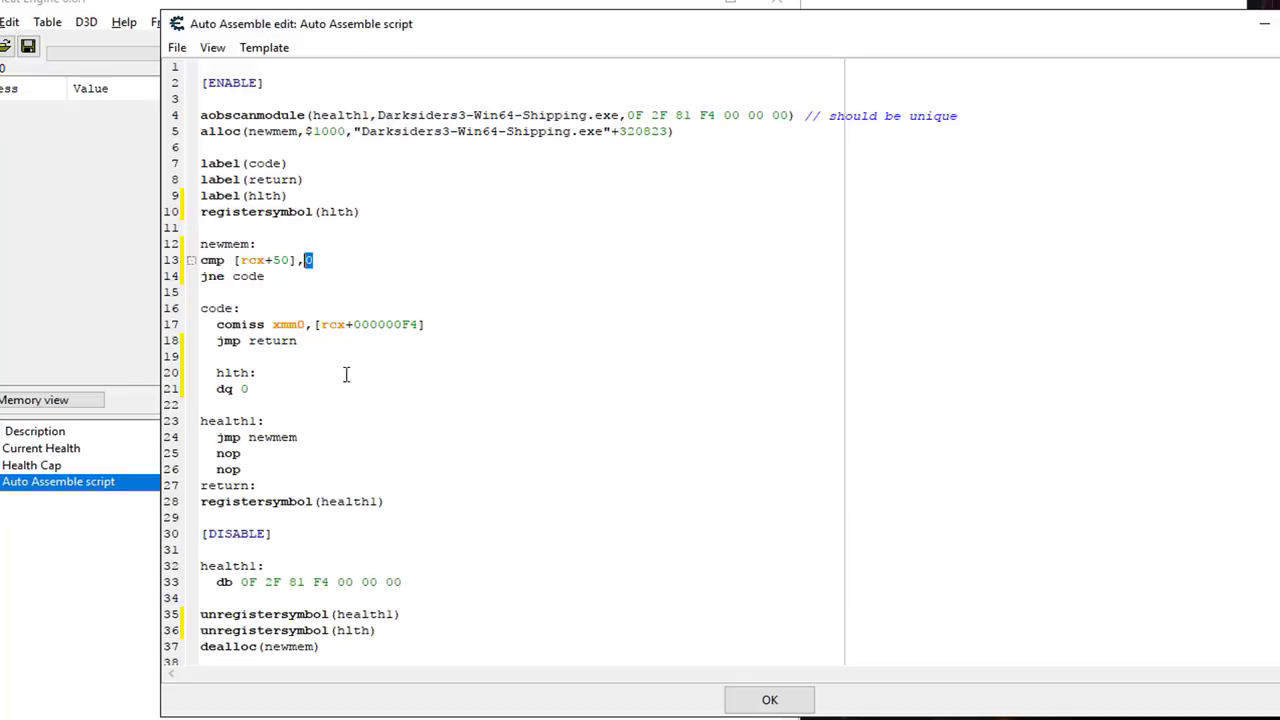
{"action": "left_click_drag", "start_coordinate": [280, 263], "coordinate": [305, 264]}
{"action": "left_click", "coordinate": [268, 258]}
Step: Add mov [hlth],rcx below jne code in the newmem block and save the script changes
{"action": "left_click", "coordinate": [271, 277]}
{"action": "key", "text": "Return"}
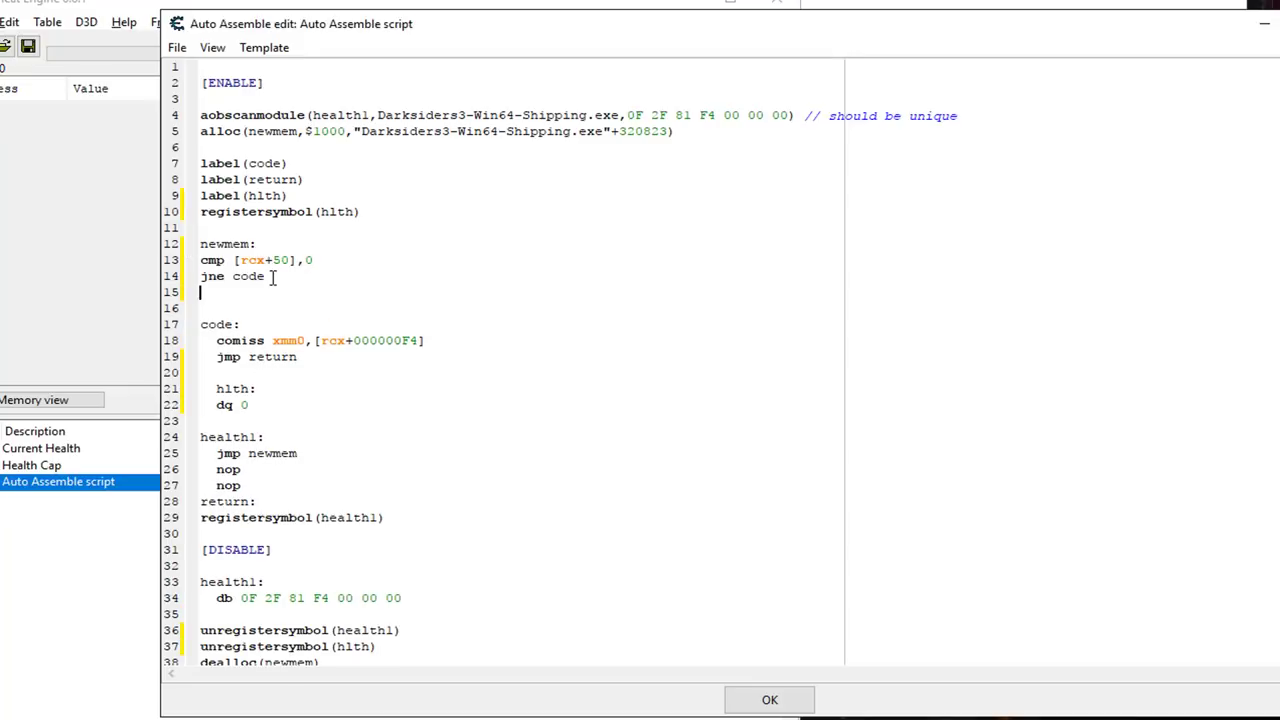
{"action": "type", "text": "mov [hlth],rcx"}
{"action": "left_click_drag", "start_coordinate": [418, 340], "coordinate": [402, 340]}
{"action": "left_click_drag", "start_coordinate": [323, 37], "coordinate": [209, 41]}
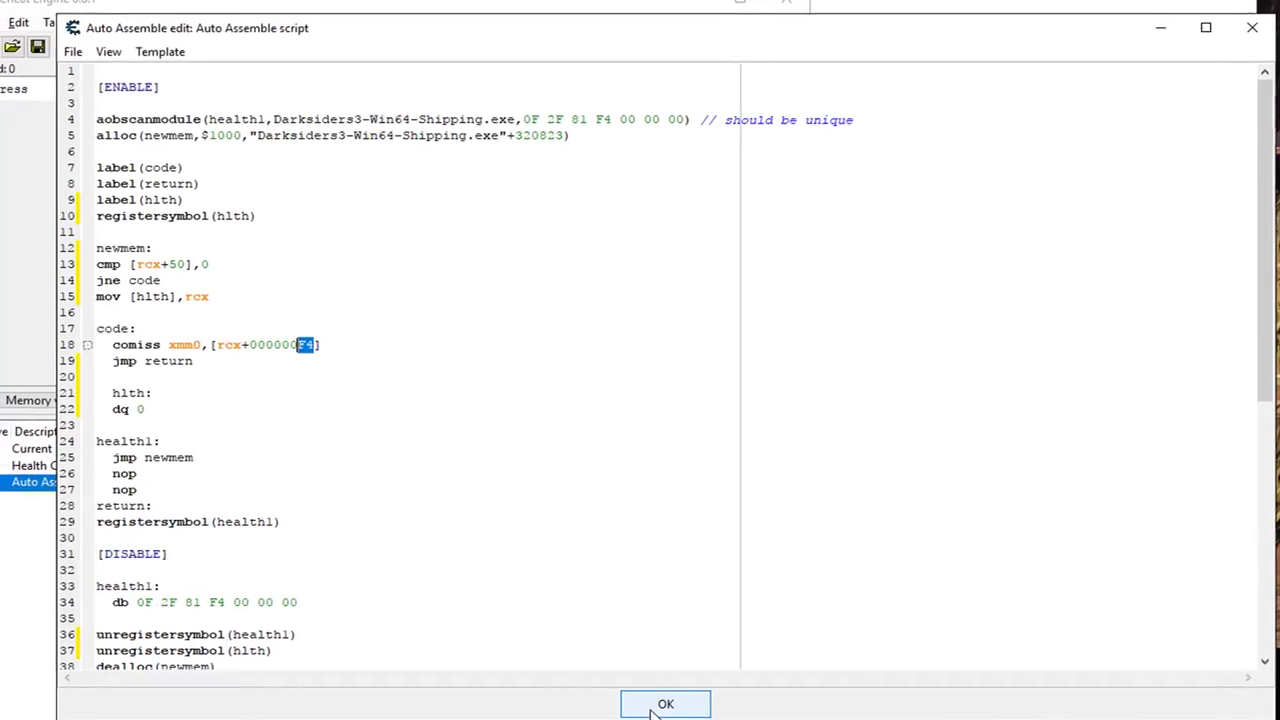
{"action": "left_click", "coordinate": [650, 704]}
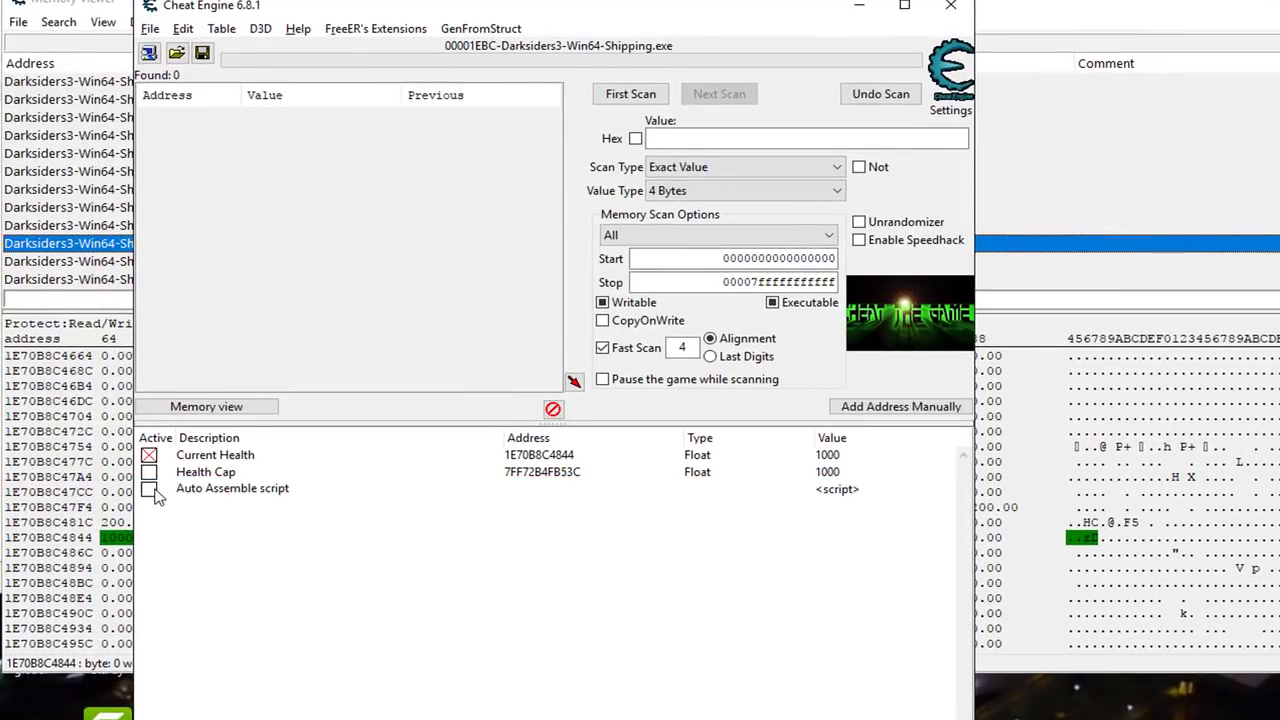
Step: Rename the Auto Assemble script entry to Health Test and activate it
{"action": "double_click", "coordinate": [194, 491]}
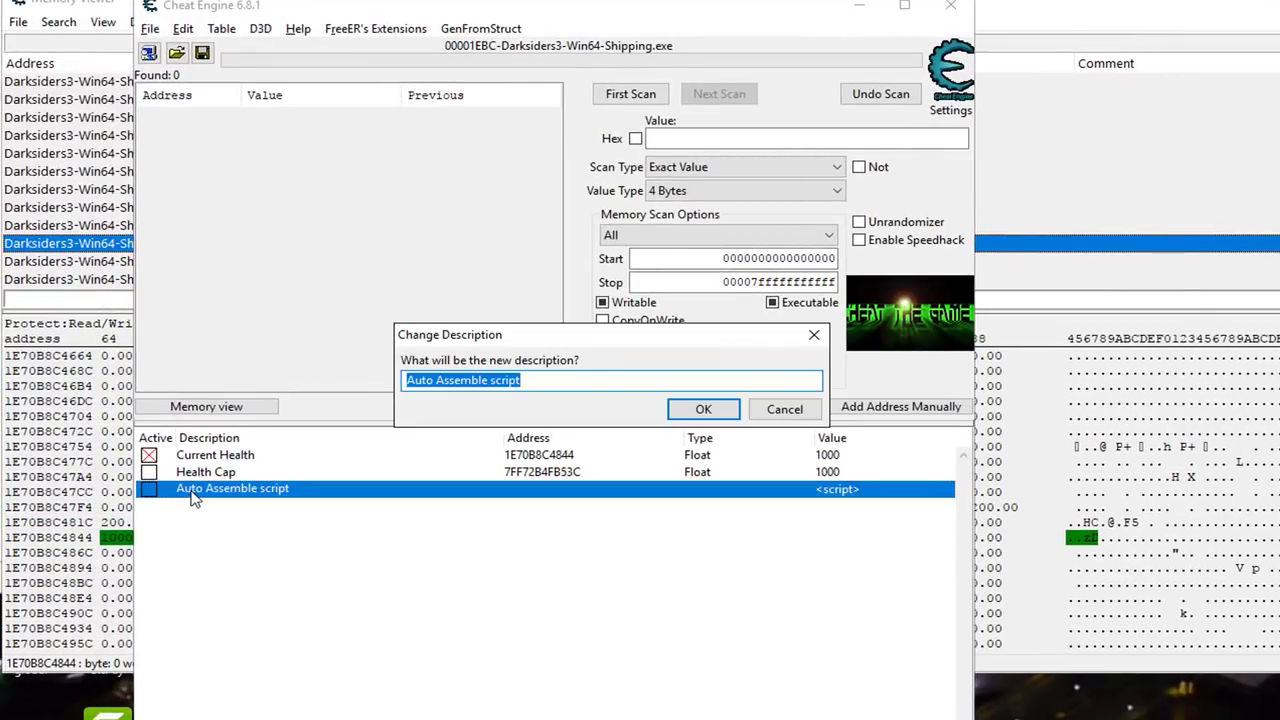
{"action": "type", "text": "Health Tesa"}
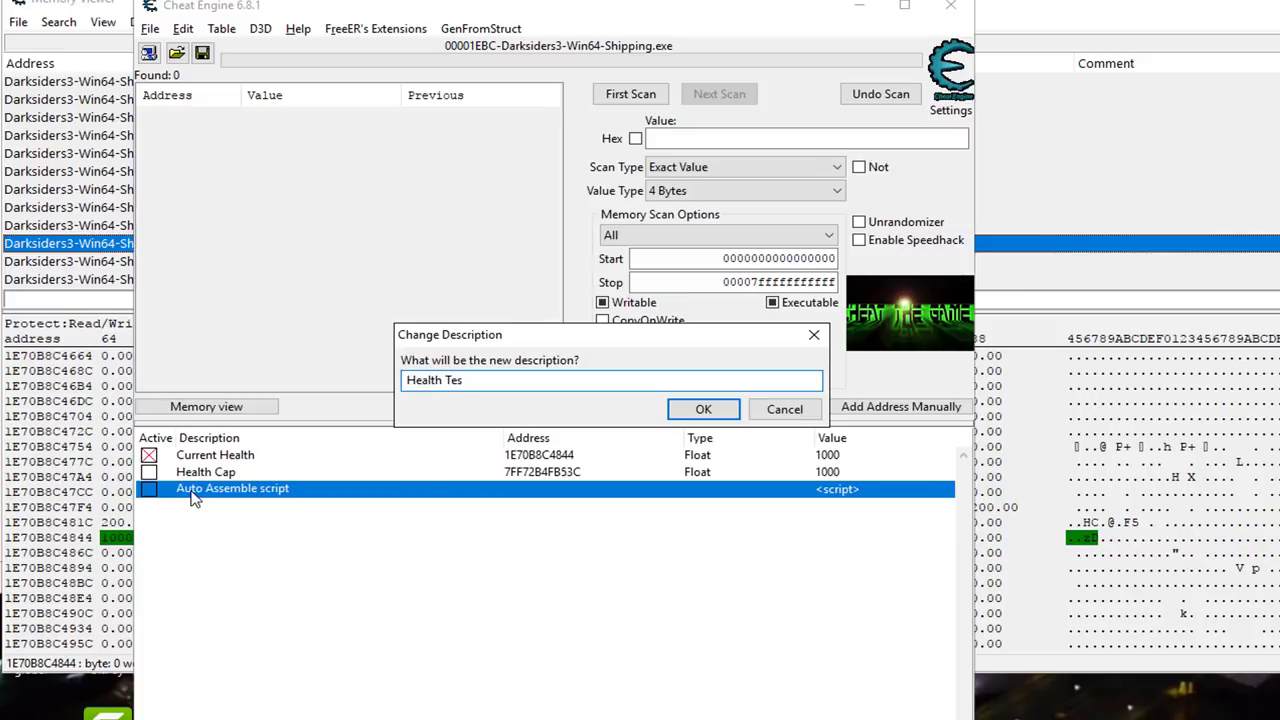
{"action": "left_click", "coordinate": [705, 410]}
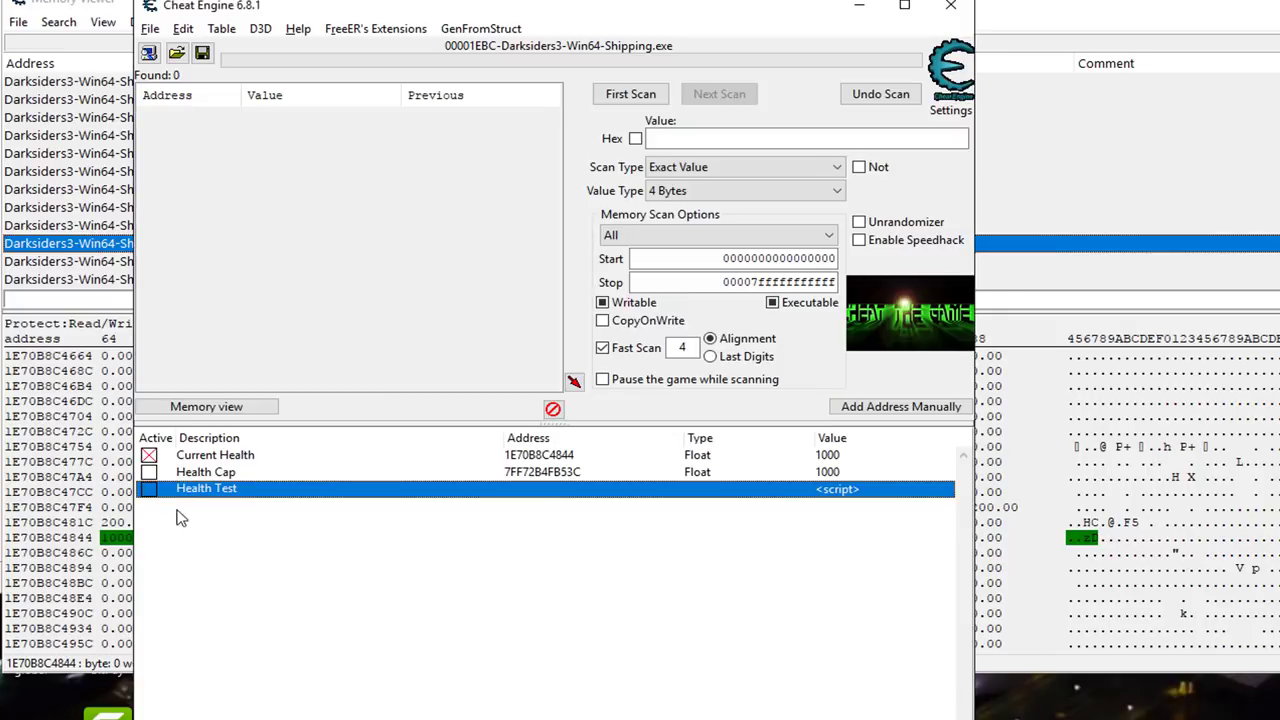
Step: Add the address [hlth]+F4 as a Float named Health Address and nest it under the Health Test script
{"action": "left_click", "coordinate": [900, 410]}
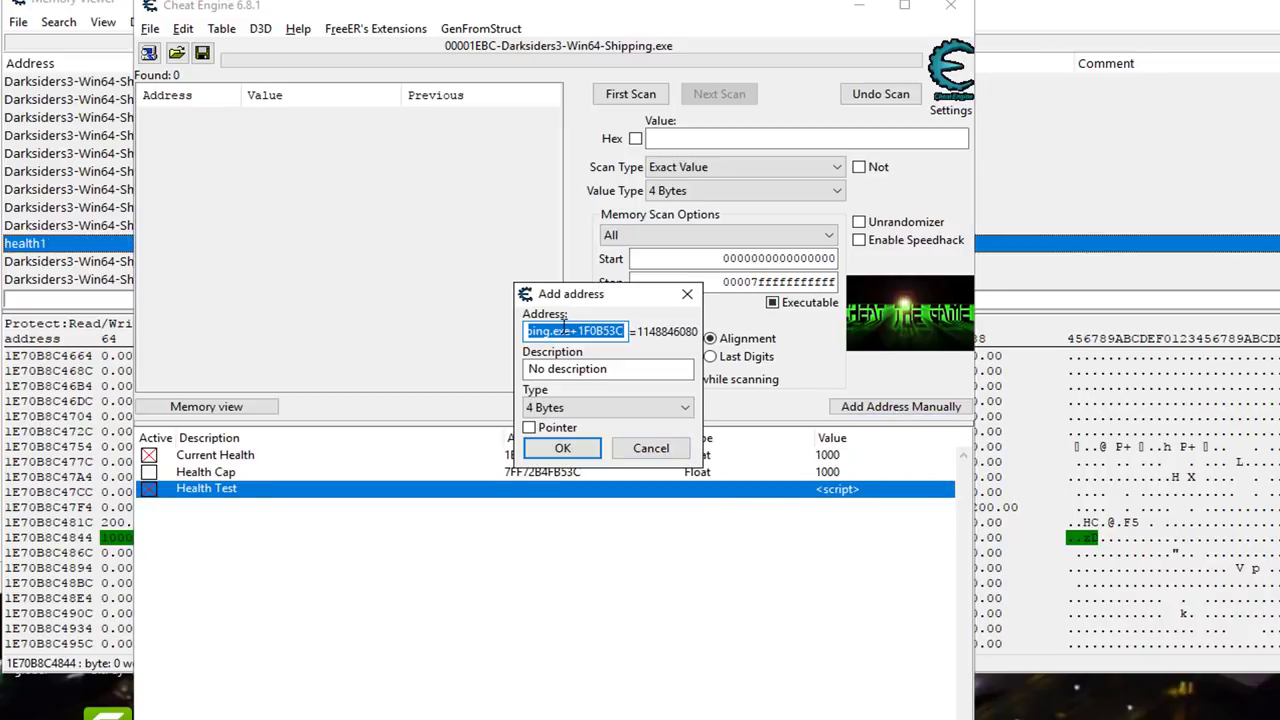
{"action": "type", "text": "["}
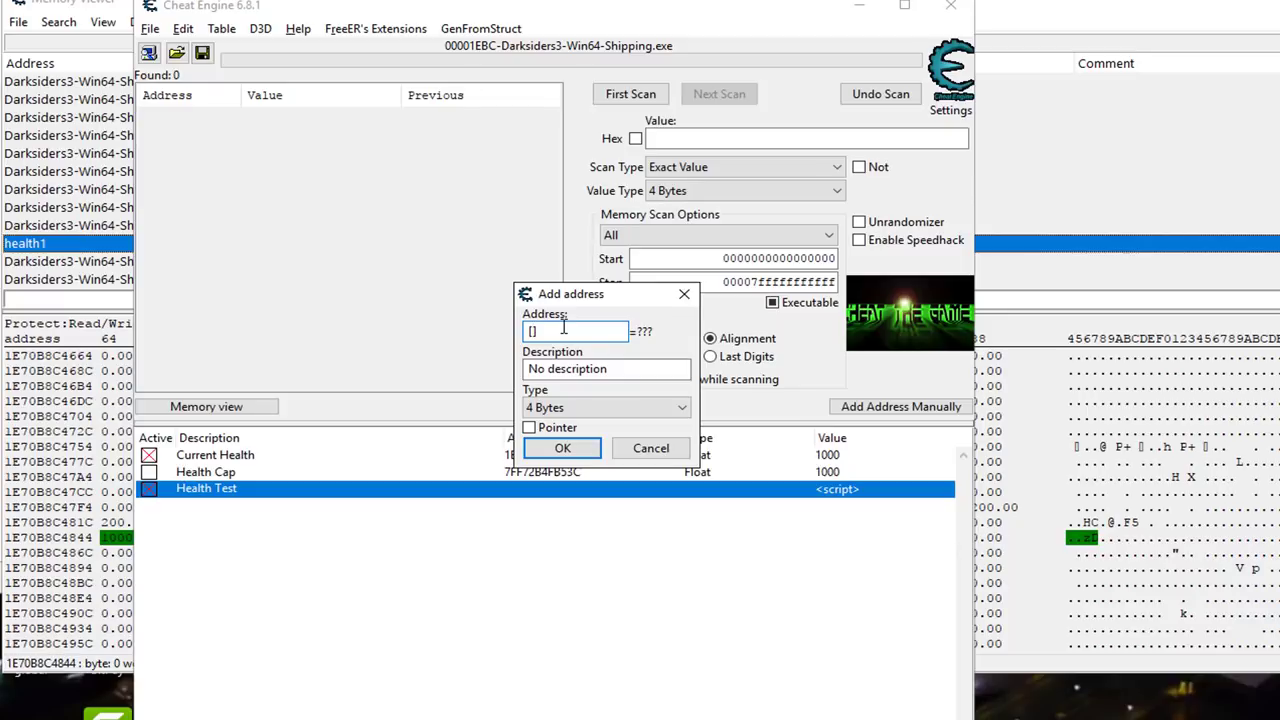
{"action": "type", "text": "hlth]+F45"}
{"action": "key", "text": "Tab"}
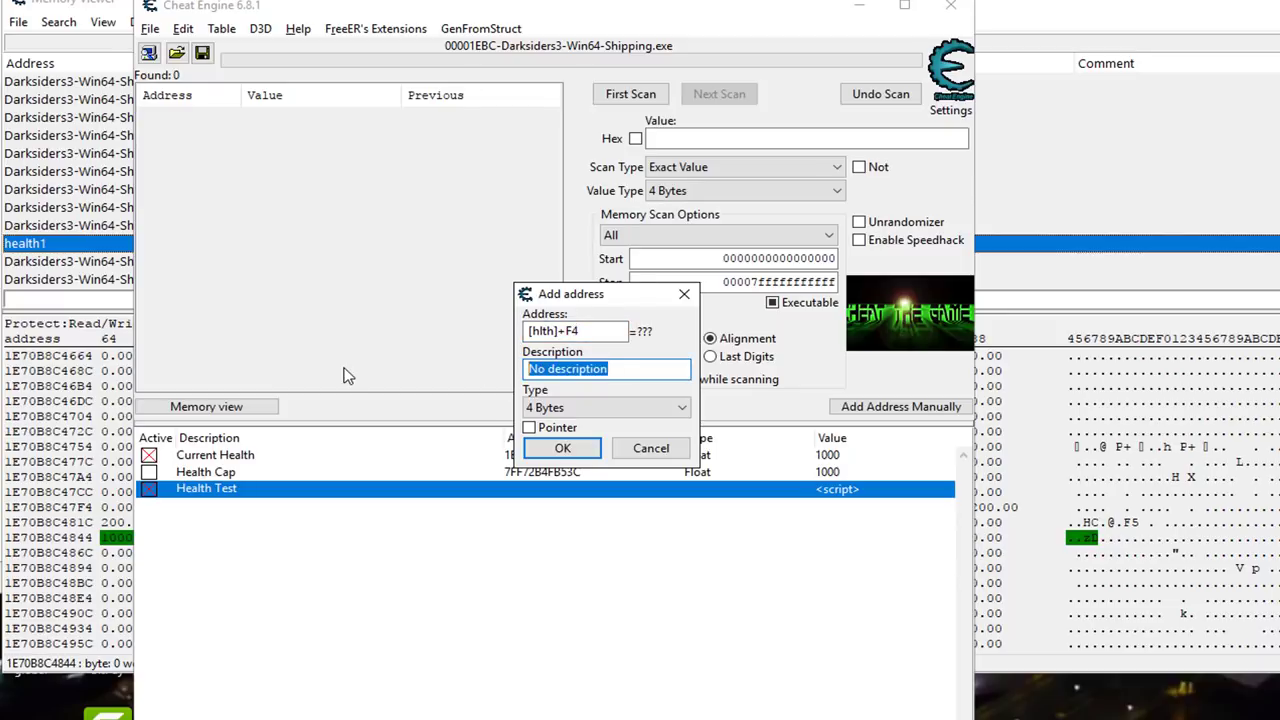
{"action": "type", "text": "Health Address"}
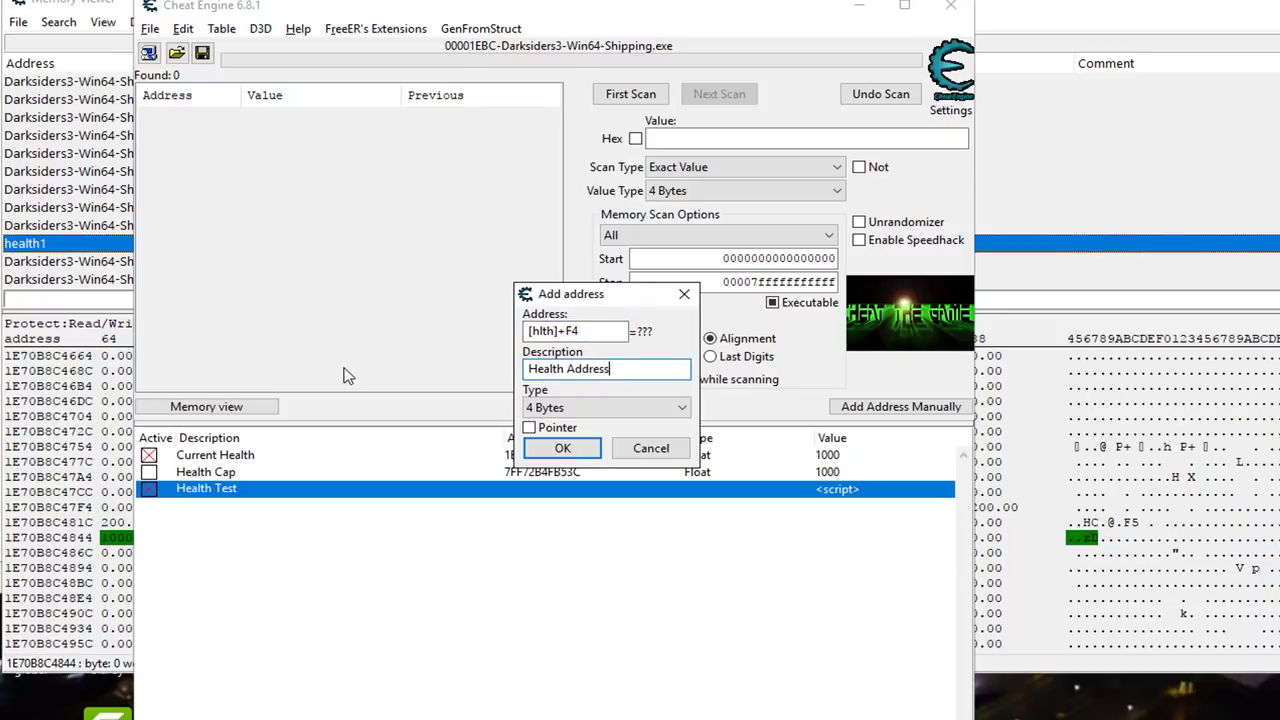
{"action": "left_click", "coordinate": [580, 417]}
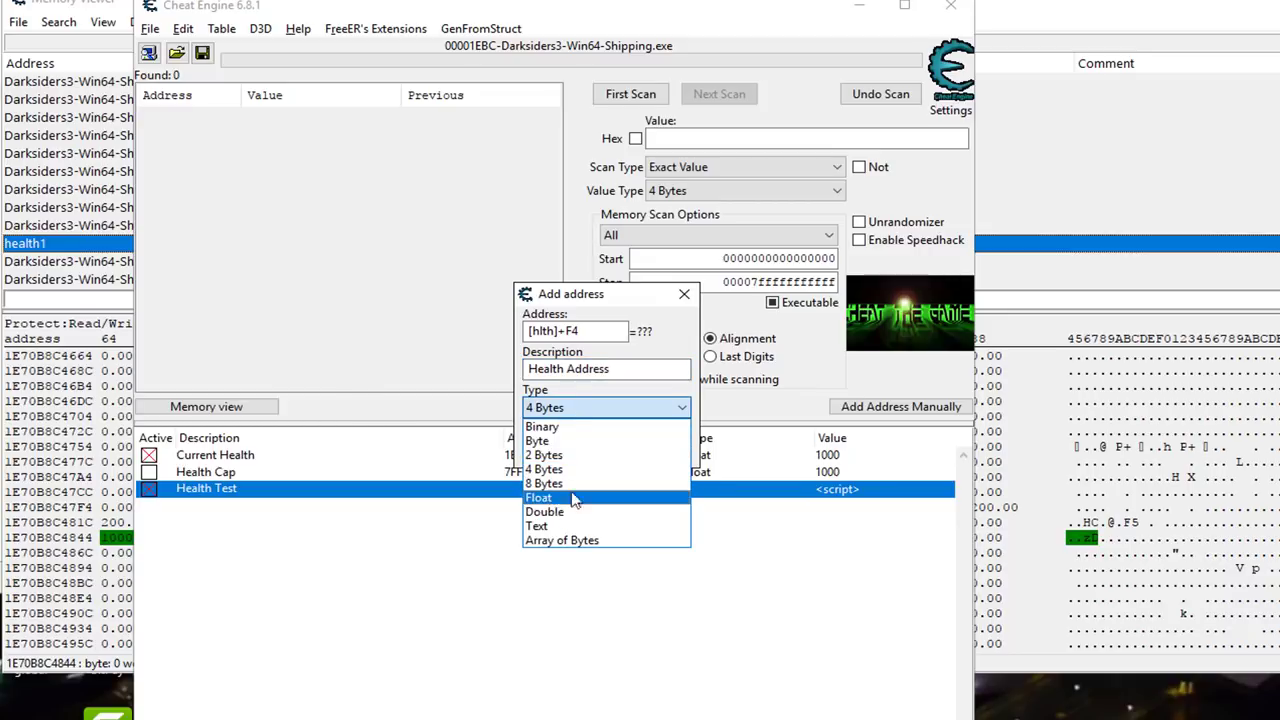
{"action": "left_click", "coordinate": [565, 500]}
{"action": "left_click", "coordinate": [563, 448]}
{"action": "left_click_drag", "start_coordinate": [226, 508], "coordinate": [229, 491]}
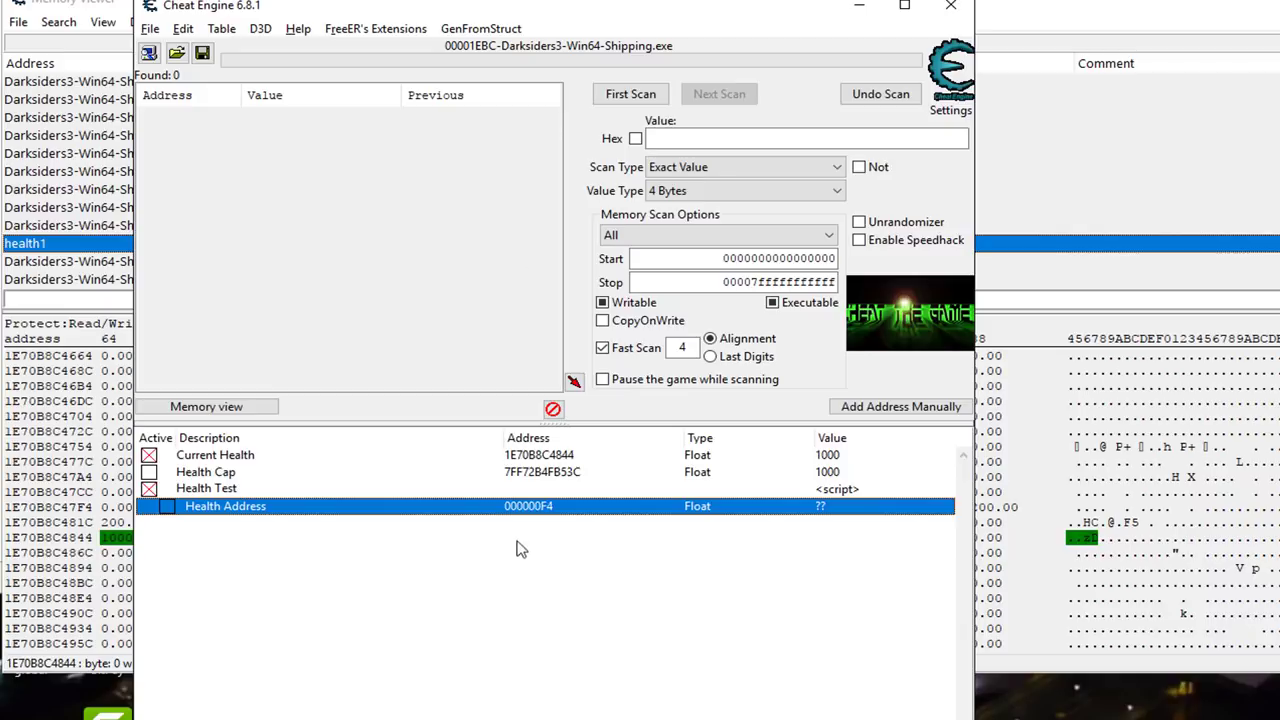
Step: Move the Current Health entry below Health Address in the address list
{"action": "left_click", "coordinate": [523, 457]}
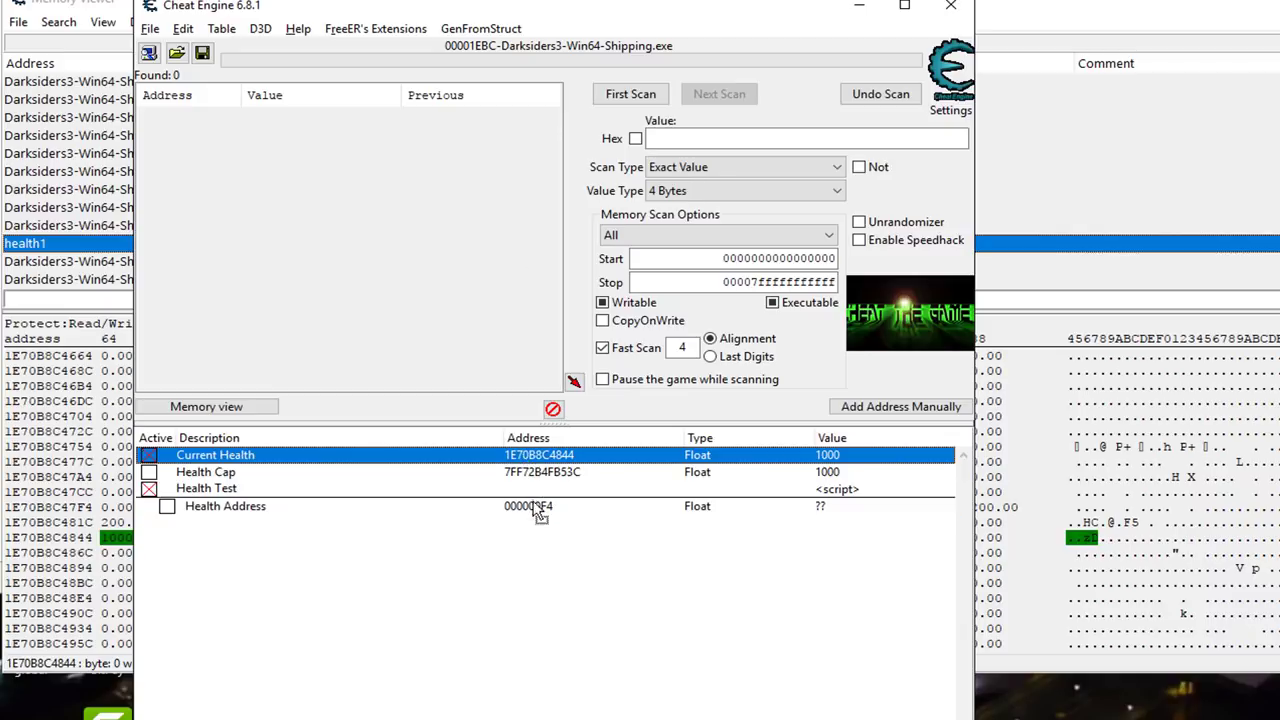
{"action": "left_click_drag", "start_coordinate": [538, 532], "coordinate": [540, 535]}
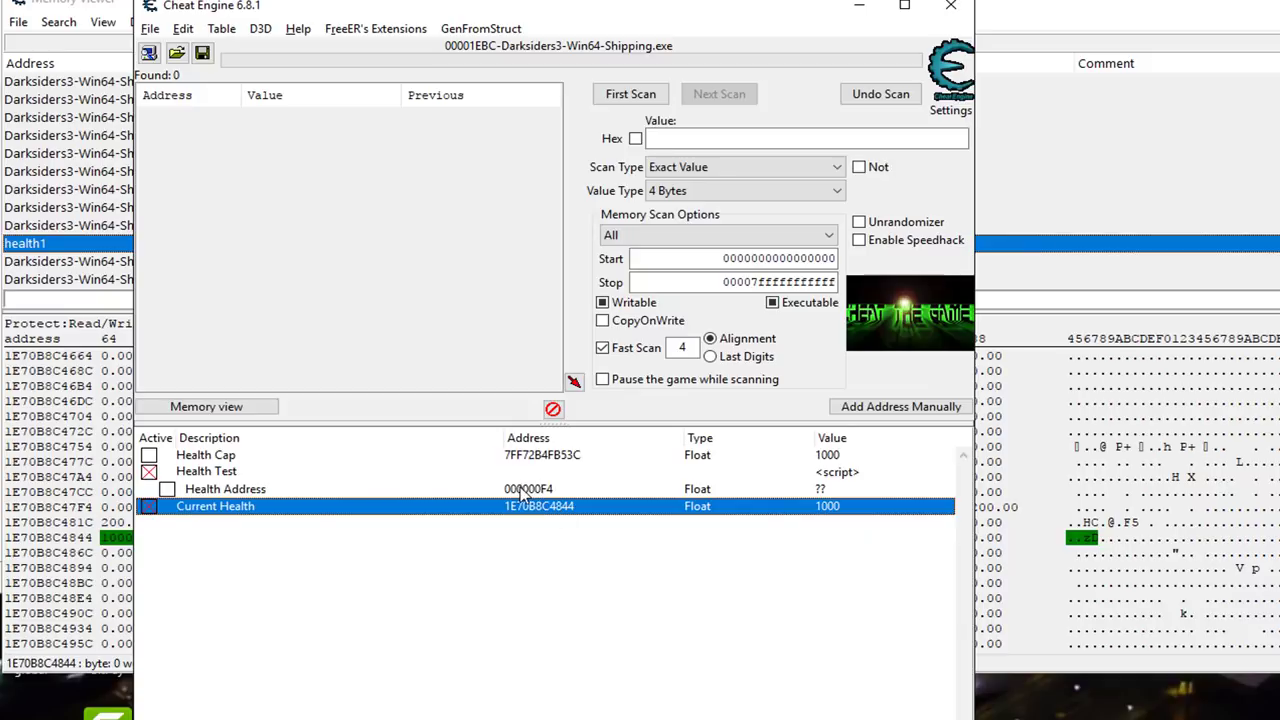
{"action": "left_click", "coordinate": [150, 507]}
Step: Close the Commonality scanner, stop tracking the opcodes that accessed 1E70B8C4844, and clear the view of the address list and game
{"action": "left_click_drag", "start_coordinate": [674, 7], "coordinate": [330, 0]}
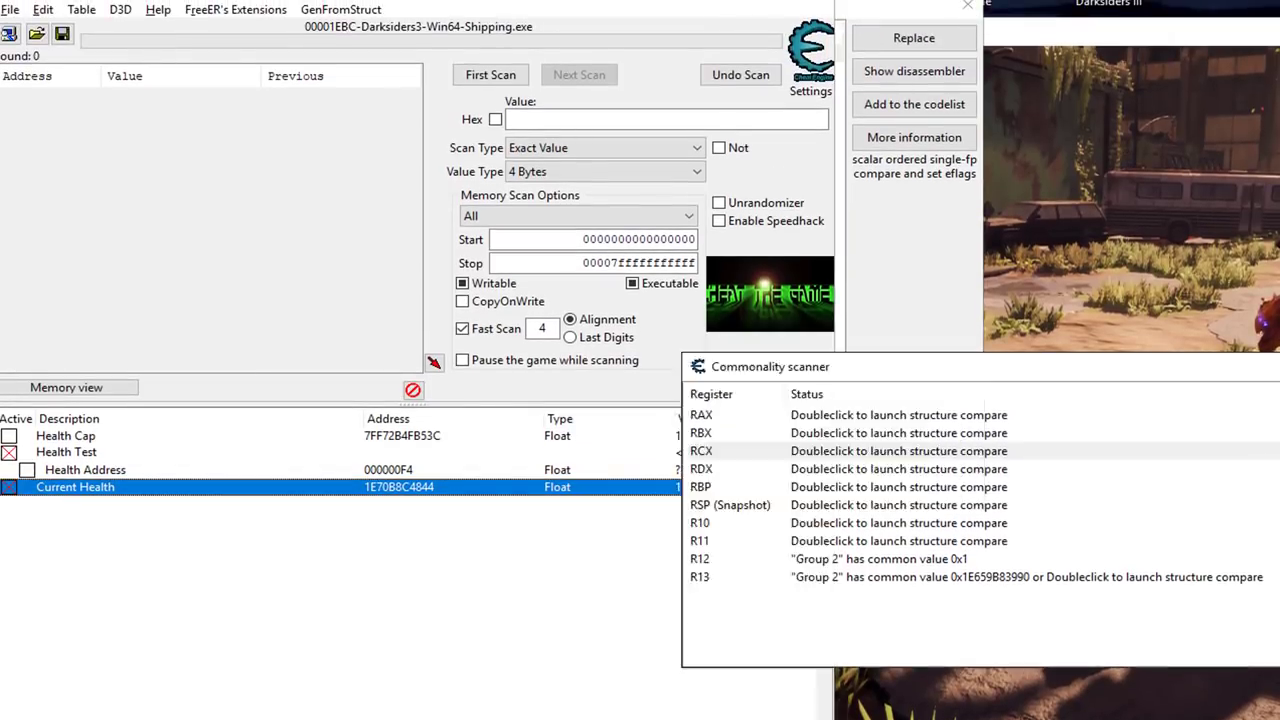
{"action": "left_click", "coordinate": [1260, 300]}
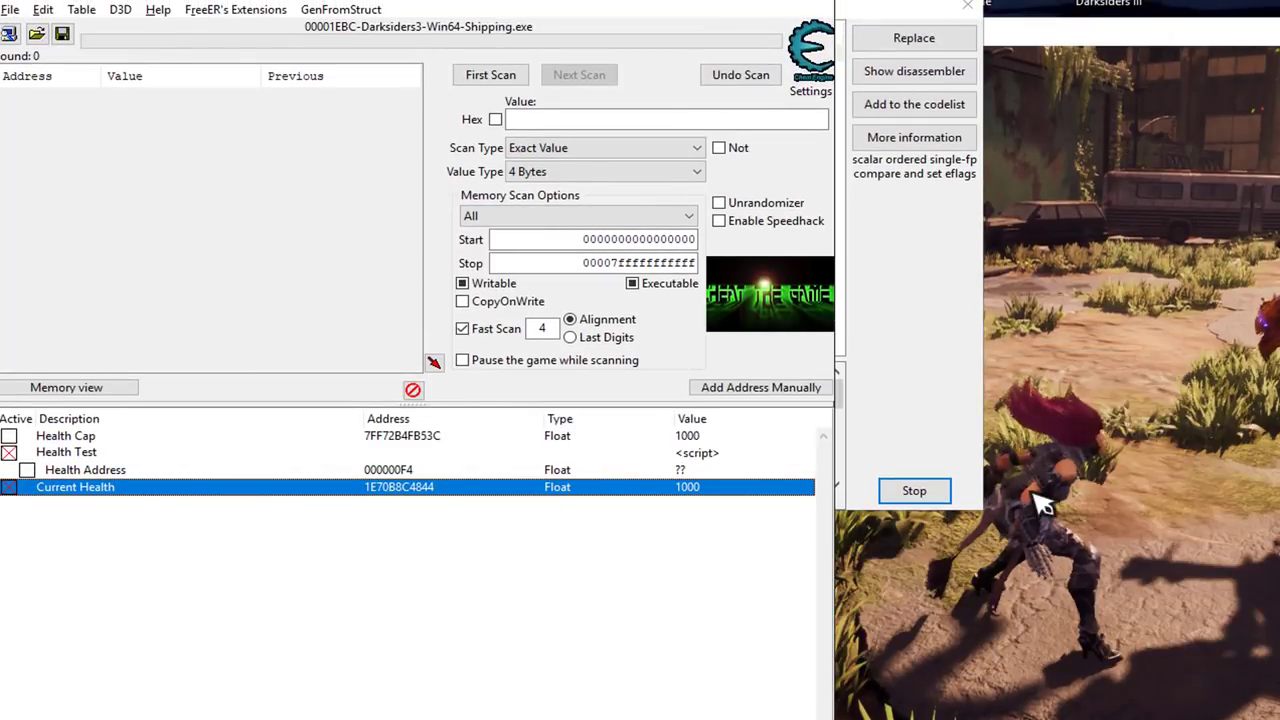
{"action": "left_click", "coordinate": [914, 491]}
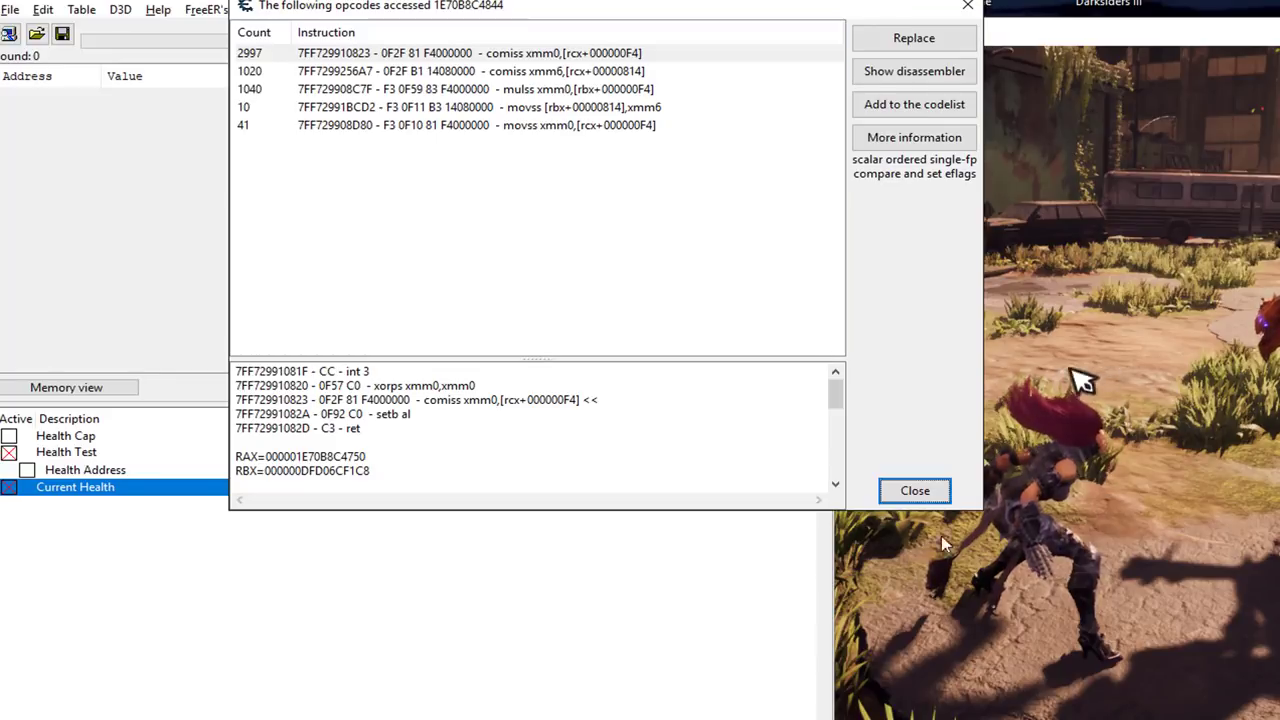
{"action": "left_click_drag", "start_coordinate": [729, 9], "coordinate": [412, 651]}
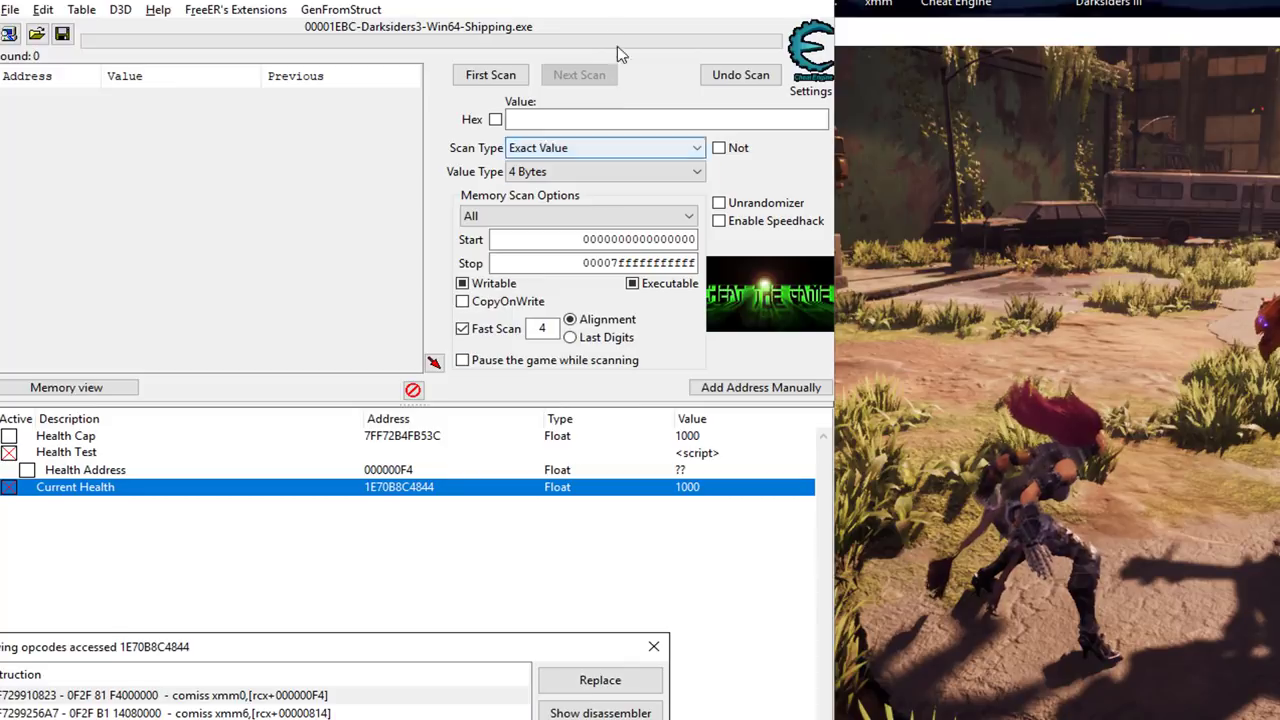
{"action": "left_click_drag", "start_coordinate": [620, 0], "coordinate": [411, 0]}
Step: Run Darksiders III briefly so the script captures the pointer, and compare the Health Address and Current Health addresses
{"action": "left_click", "coordinate": [1018, 410]}
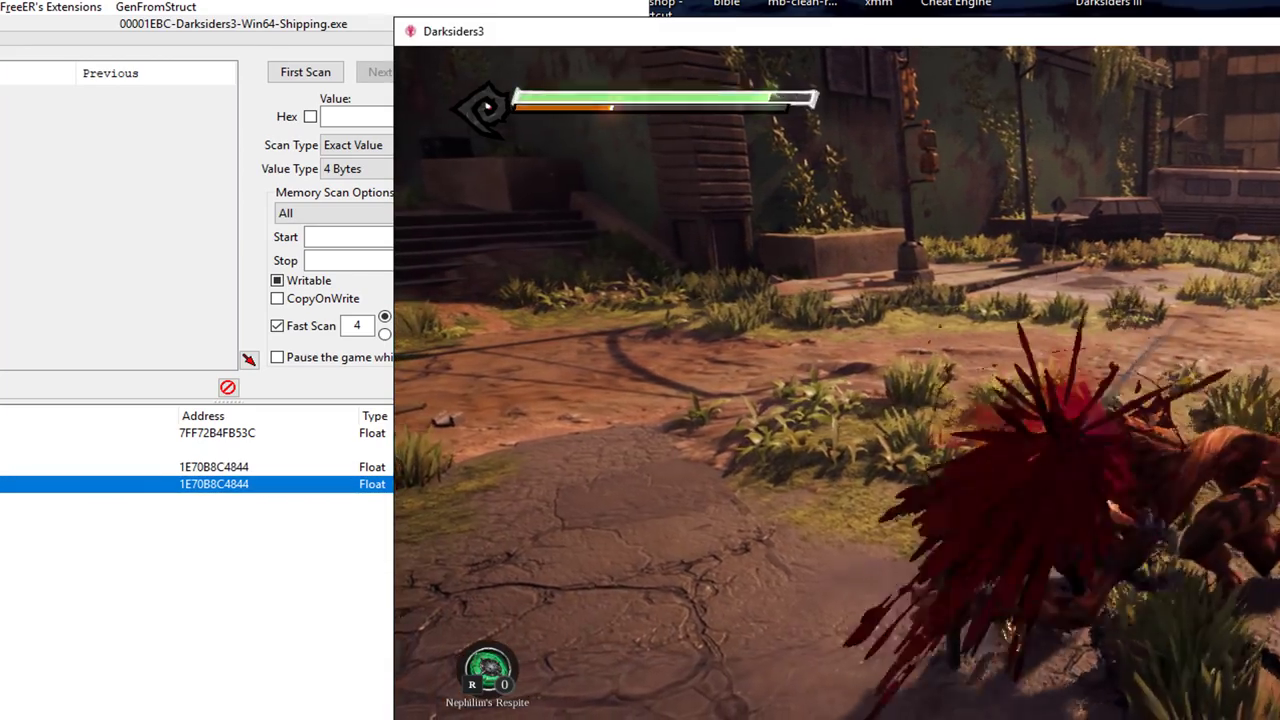
{"action": "key", "text": "alt+Tab"}
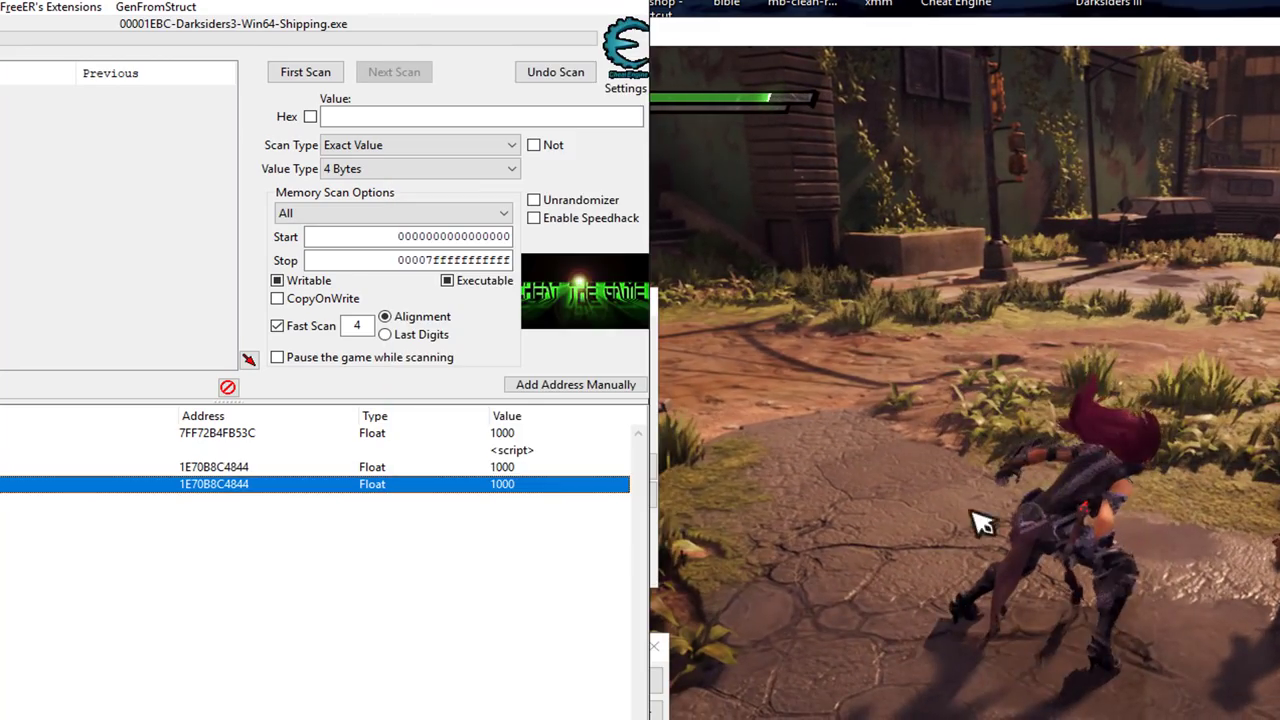
{"action": "left_click", "coordinate": [234, 468]}
{"action": "left_click", "coordinate": [229, 484]}
{"action": "left_click", "coordinate": [229, 467]}
{"action": "left_click", "coordinate": [229, 484]}
{"action": "left_click", "coordinate": [229, 467]}
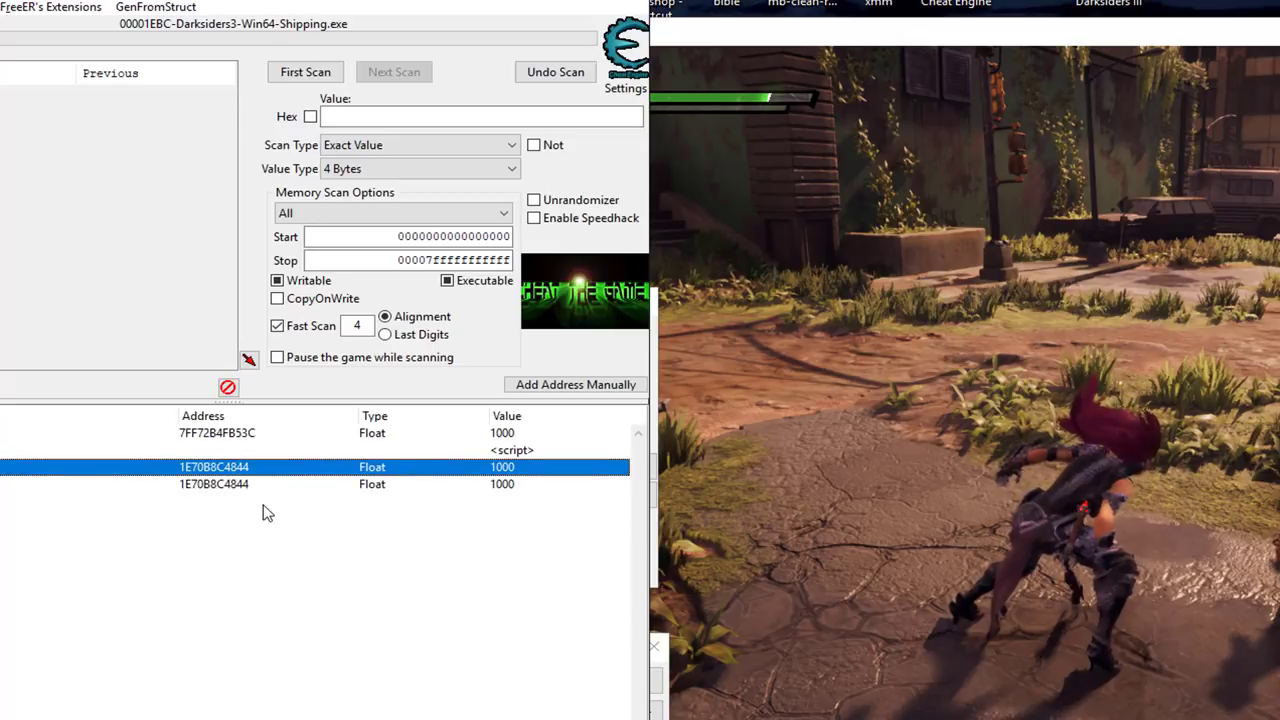
{"action": "left_click", "coordinate": [257, 486]}
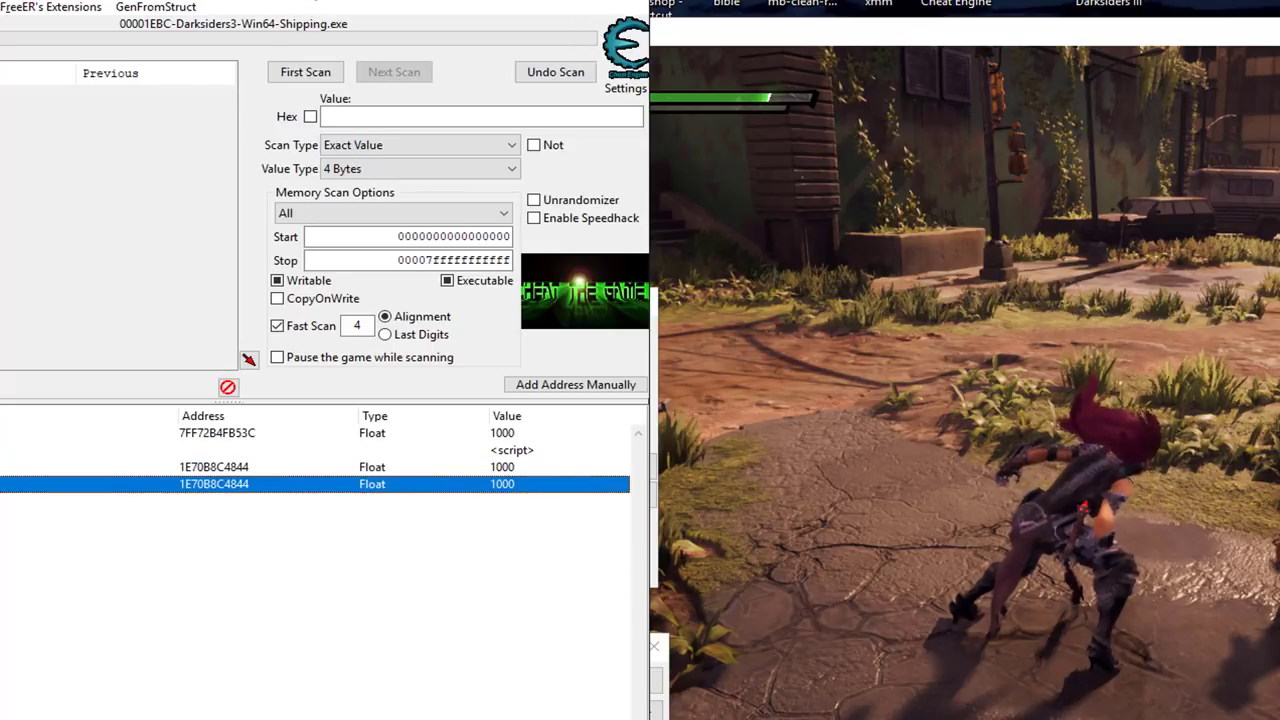
{"action": "left_click_drag", "start_coordinate": [314, 2], "coordinate": [618, 2]}
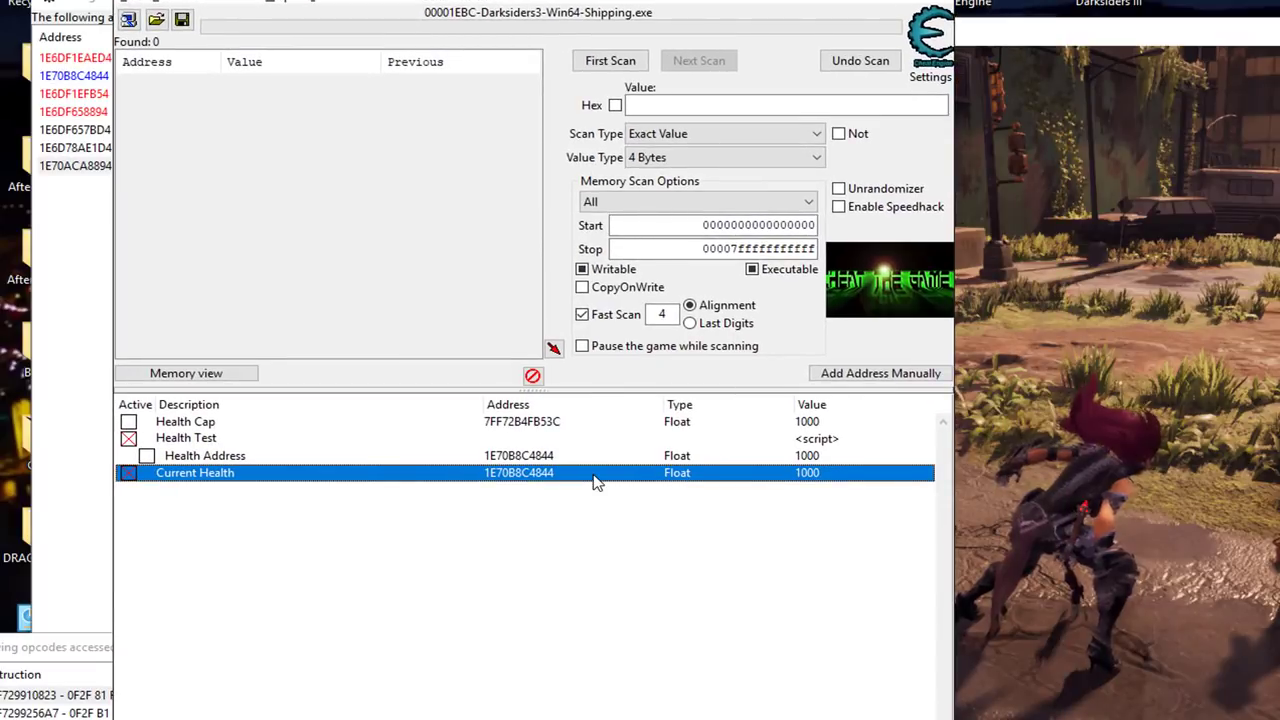
Step: Copy the Health Cap entry's module-based address and leave the entry itself unedited
{"action": "double_click", "coordinate": [530, 424]}
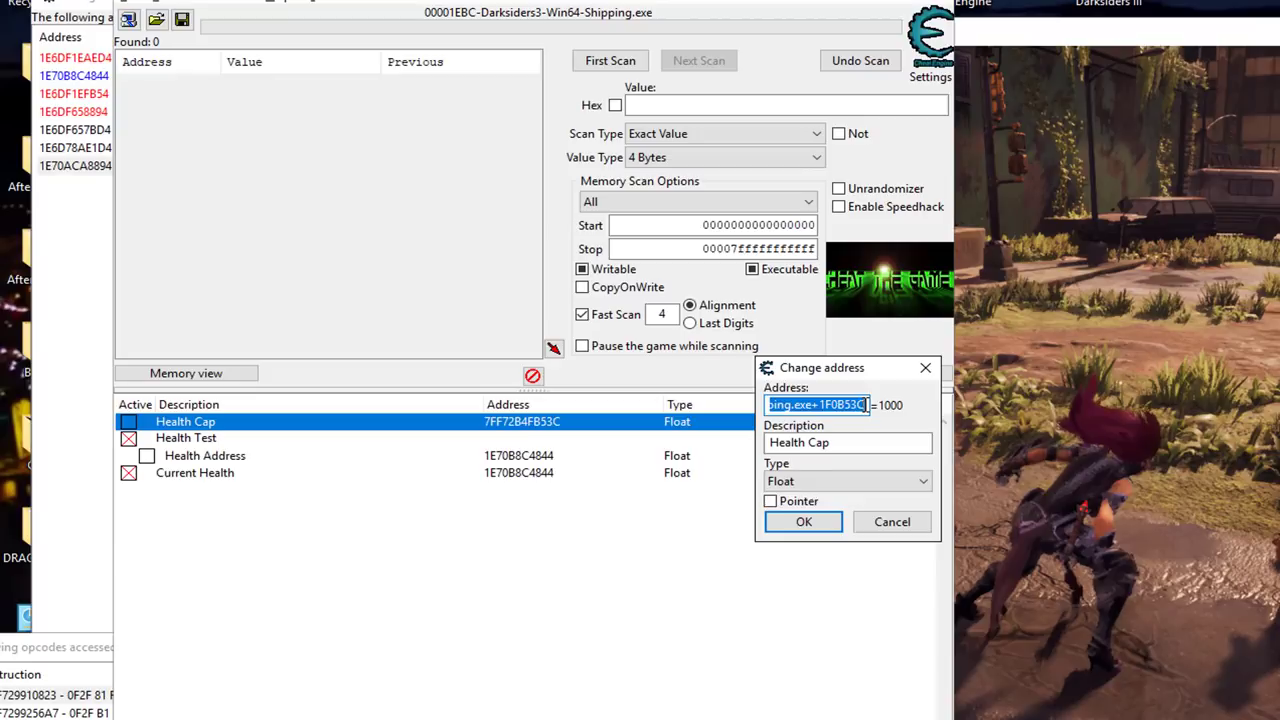
{"action": "left_click_drag", "start_coordinate": [863, 405], "coordinate": [421, 470]}
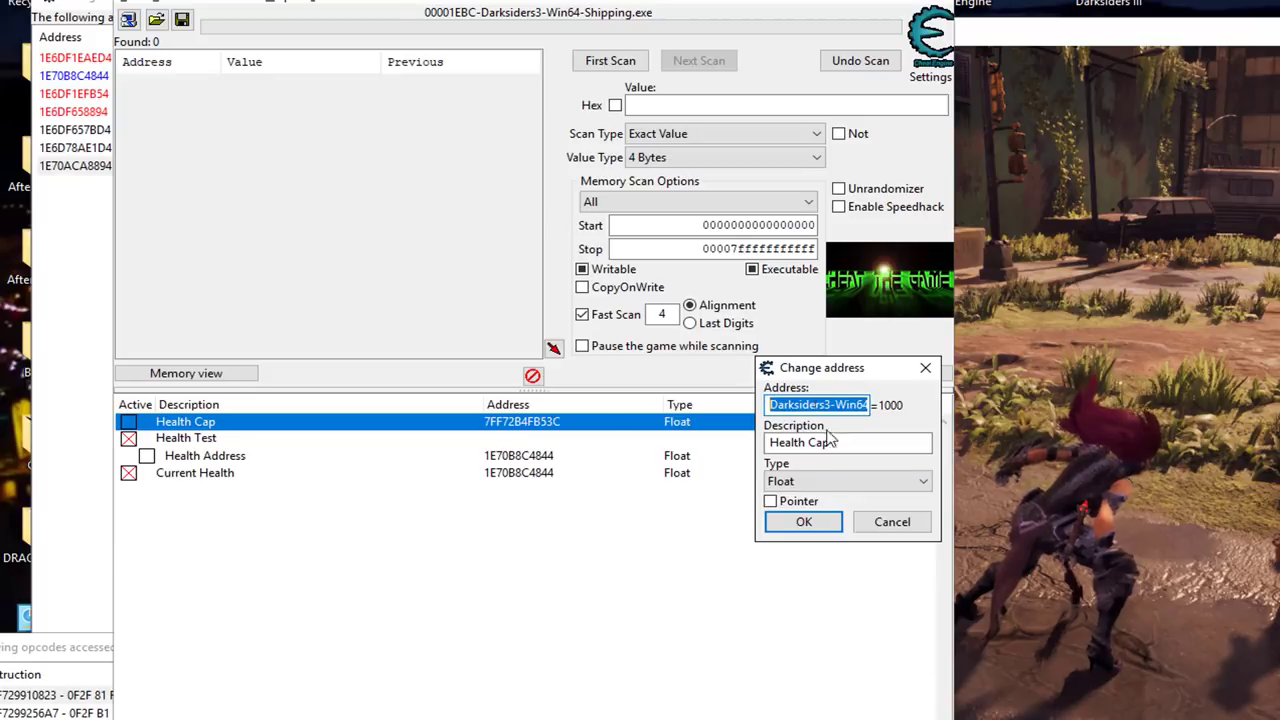
{"action": "right_click", "coordinate": [815, 402]}
{"action": "left_click", "coordinate": [852, 464]}
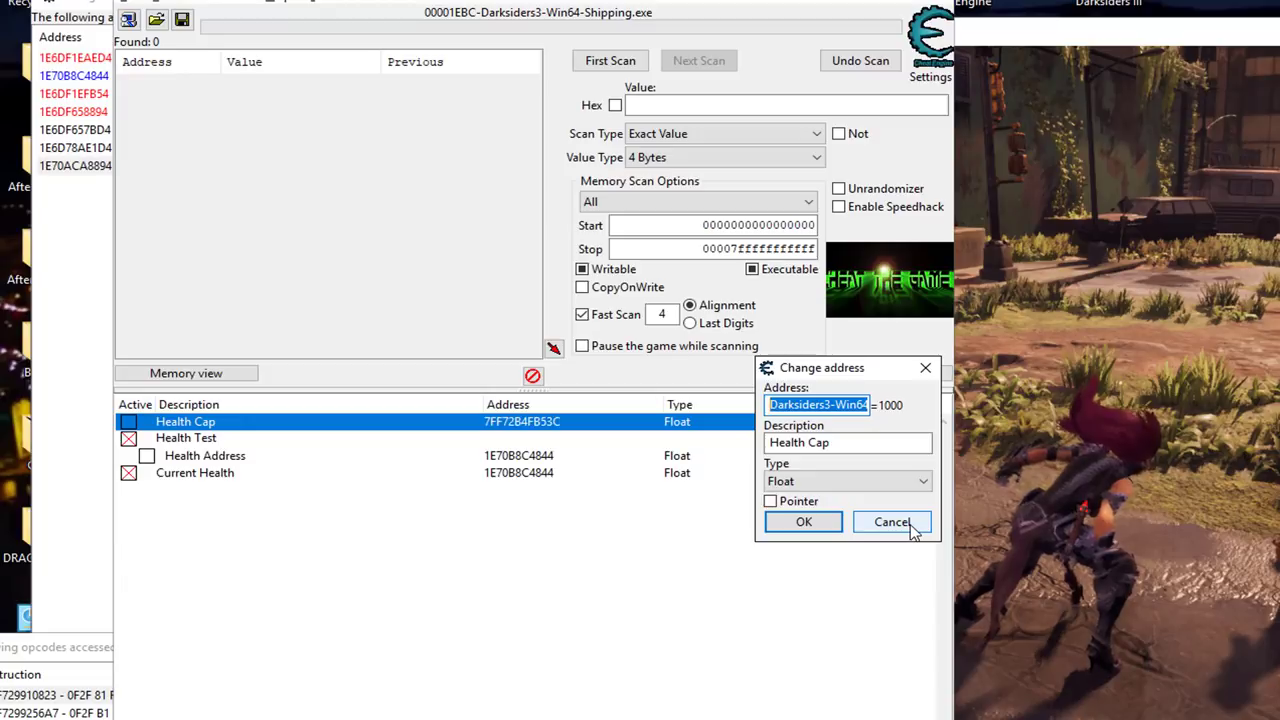
{"action": "left_click", "coordinate": [892, 522]}
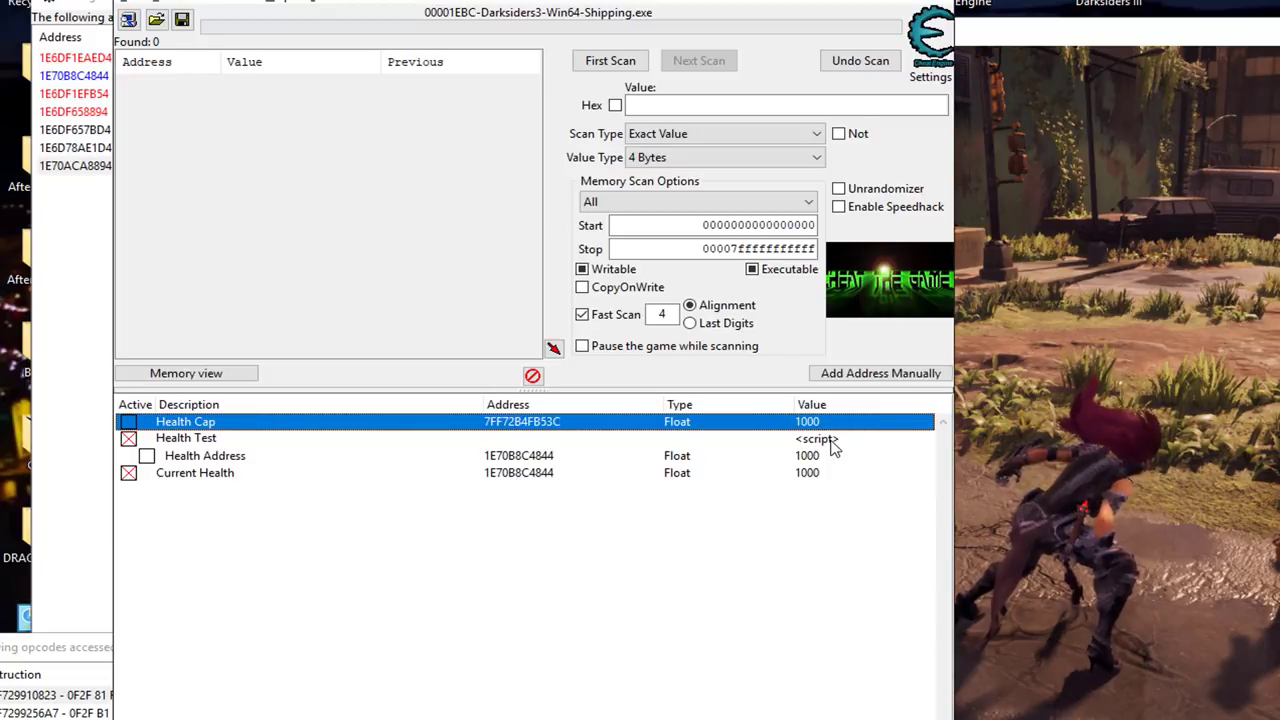
Step: Begin a mov instruction below mov [hlth],rcx in the Health Test script and inspect the comiss xmm0,[rcx+000000F4] line
{"action": "double_click", "coordinate": [828, 442]}
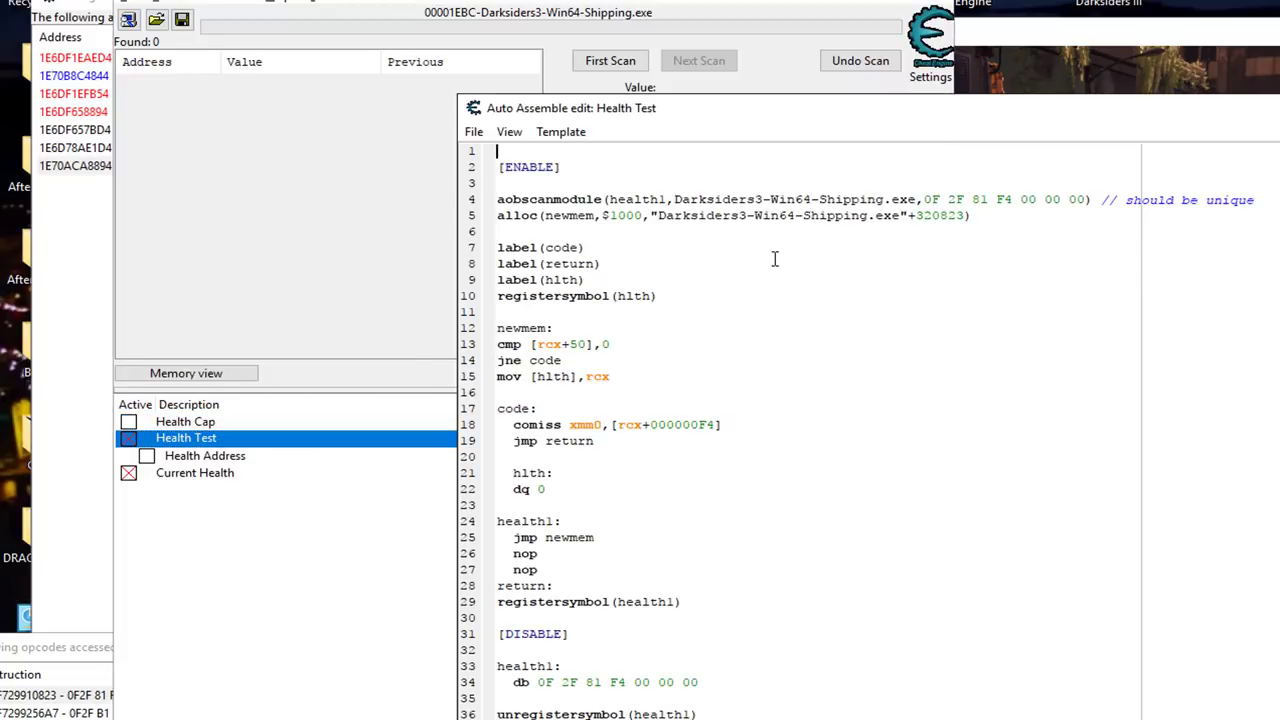
{"action": "left_click", "coordinate": [624, 378]}
{"action": "key", "text": "Return"}
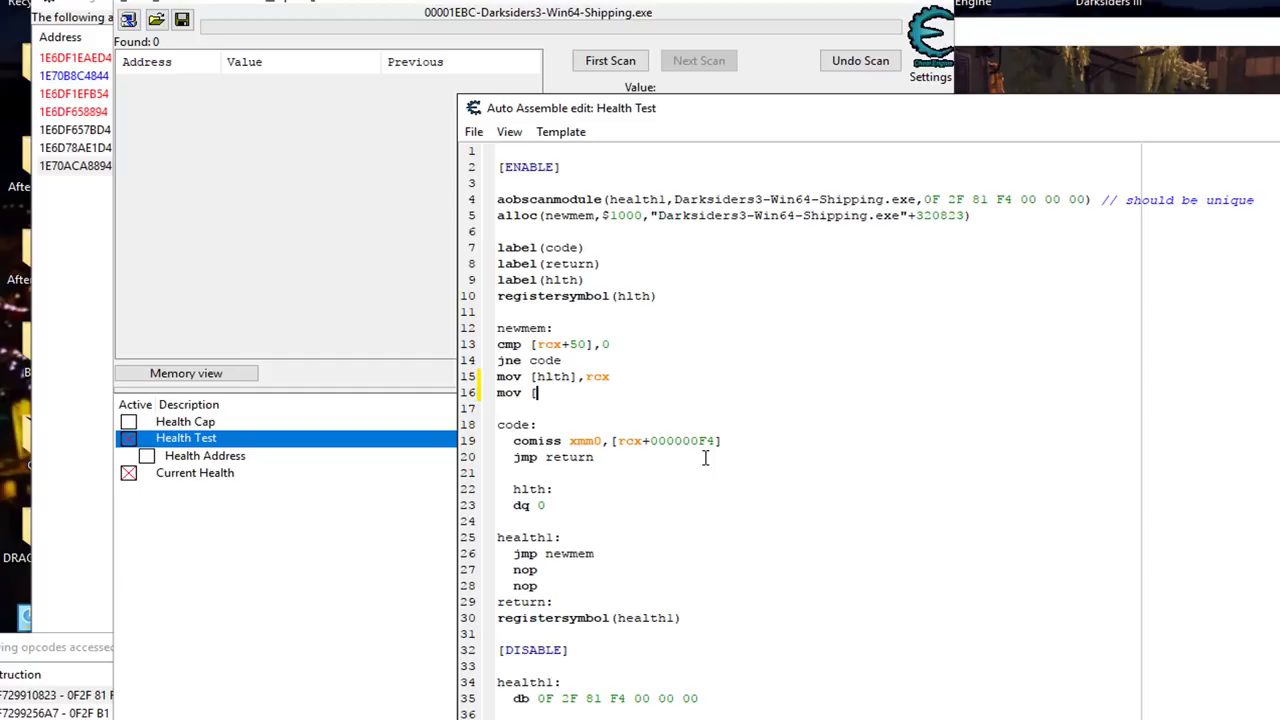
{"action": "double_click", "coordinate": [535, 393]}
{"action": "double_click", "coordinate": [590, 440]}
{"action": "left_click_drag", "start_coordinate": [724, 440], "coordinate": [613, 447]}
{"action": "left_click", "coordinate": [647, 430]}
{"action": "left_click", "coordinate": [728, 440]}
{"action": "double_click", "coordinate": [559, 441]}
Step: Bring the Changed Addresses list forward over the script editor to examine the addresses handled by the comiss instruction
{"action": "left_click", "coordinate": [83, 323]}
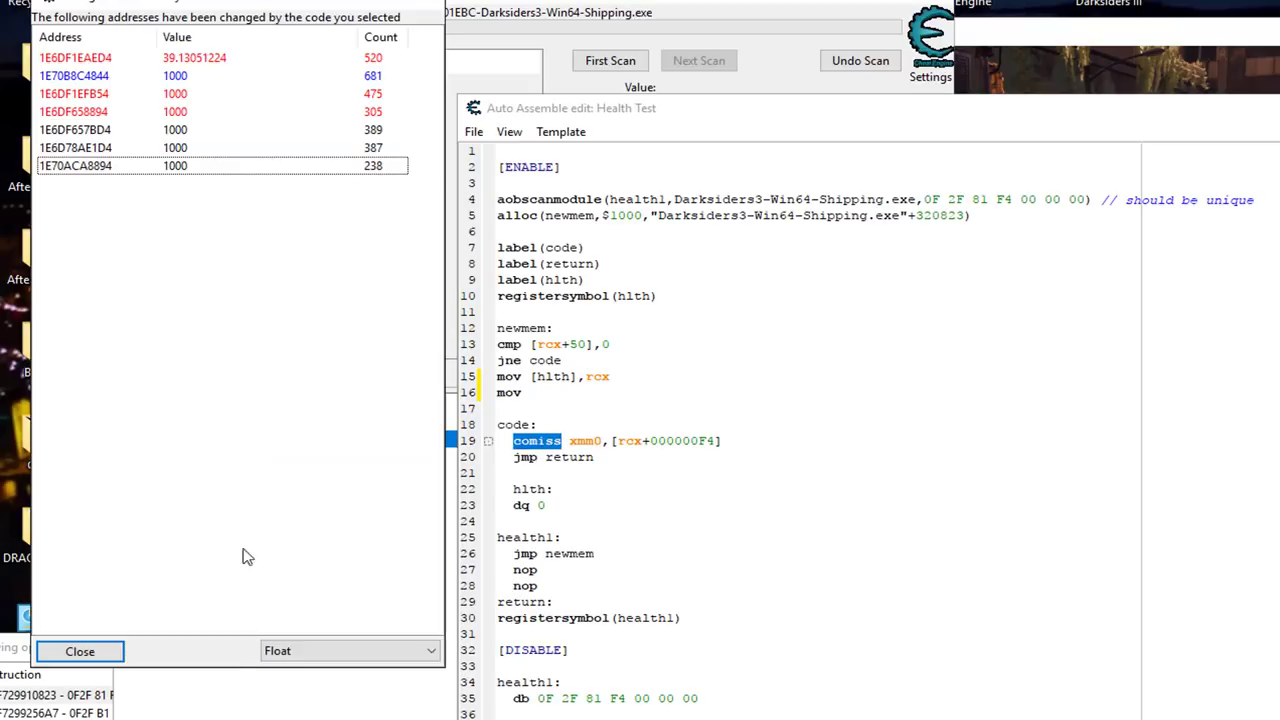
{"action": "left_click_drag", "start_coordinate": [535, 3], "coordinate": [848, 350]}
{"action": "left_click_drag", "start_coordinate": [242, 2], "coordinate": [796, 169]}
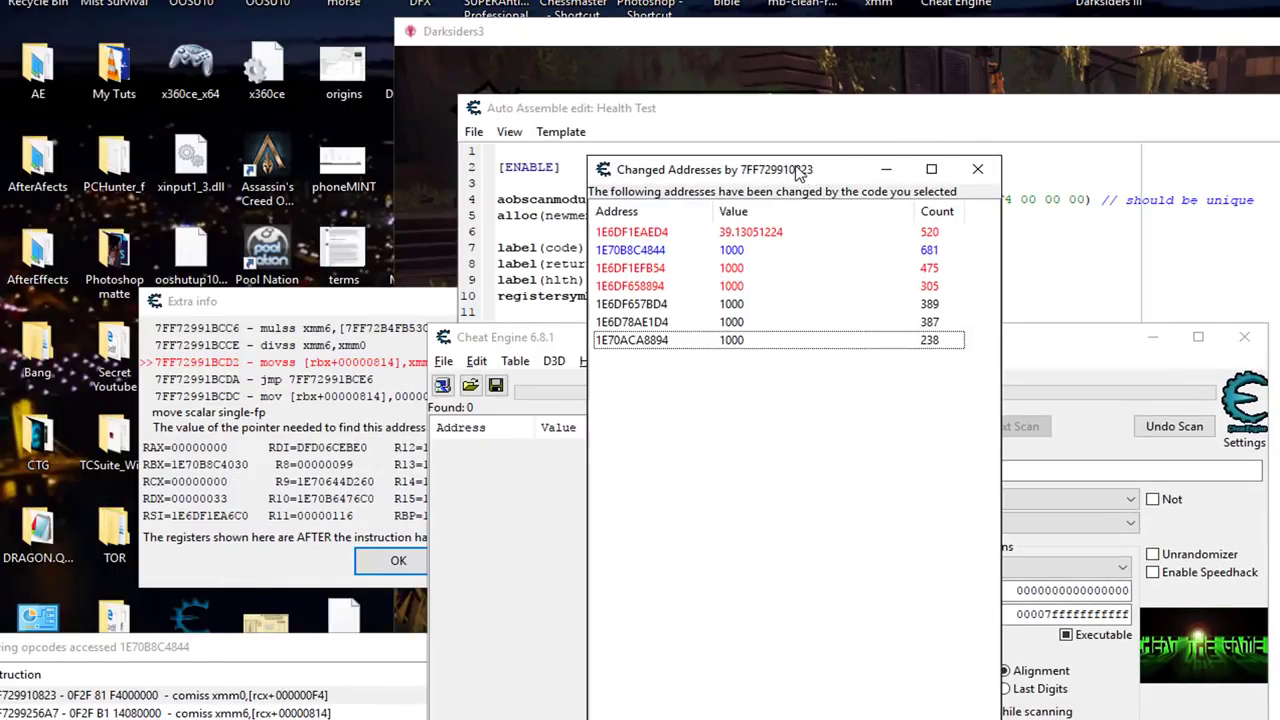
Step: Close the extra info for the movss [rbx+00000814],xmm6 instruction and bring the list of opcodes accessing 1E70B8C4844 fully into view
{"action": "left_click_drag", "start_coordinate": [304, 294], "coordinate": [207, 165]}
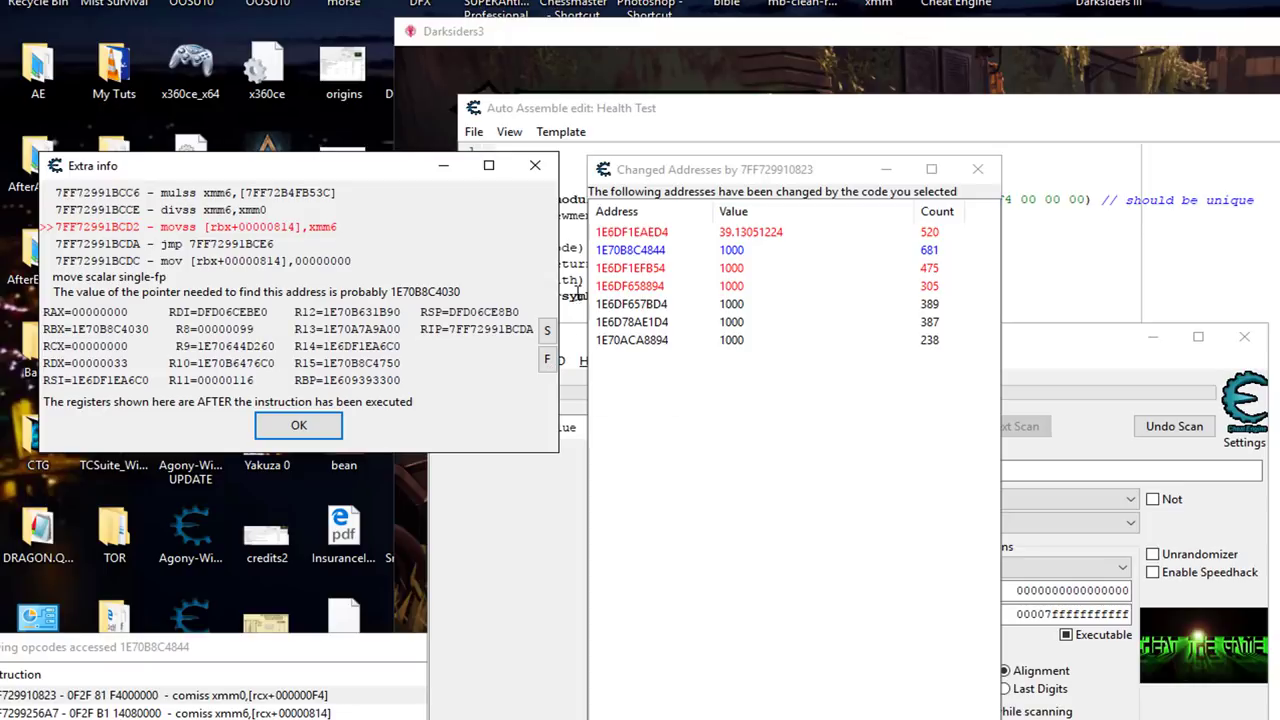
{"action": "left_click", "coordinate": [535, 165]}
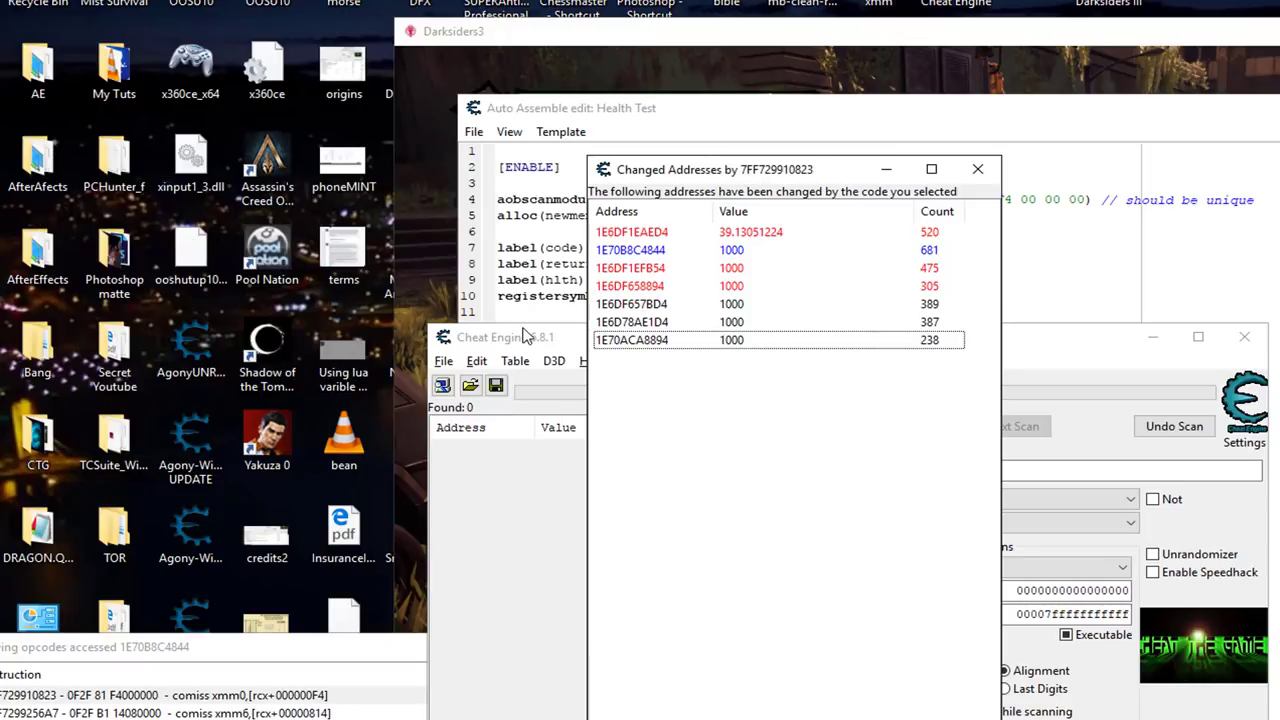
{"action": "left_click_drag", "start_coordinate": [538, 343], "coordinate": [878, 267]}
{"action": "left_click_drag", "start_coordinate": [323, 656], "coordinate": [480, 242]}
Step: Open the extra info for the comiss xmm0,[rcx+000000F4] instruction and examine the xmm0 and xmm3 float values in its FPU registers
{"action": "left_click", "coordinate": [407, 283]}
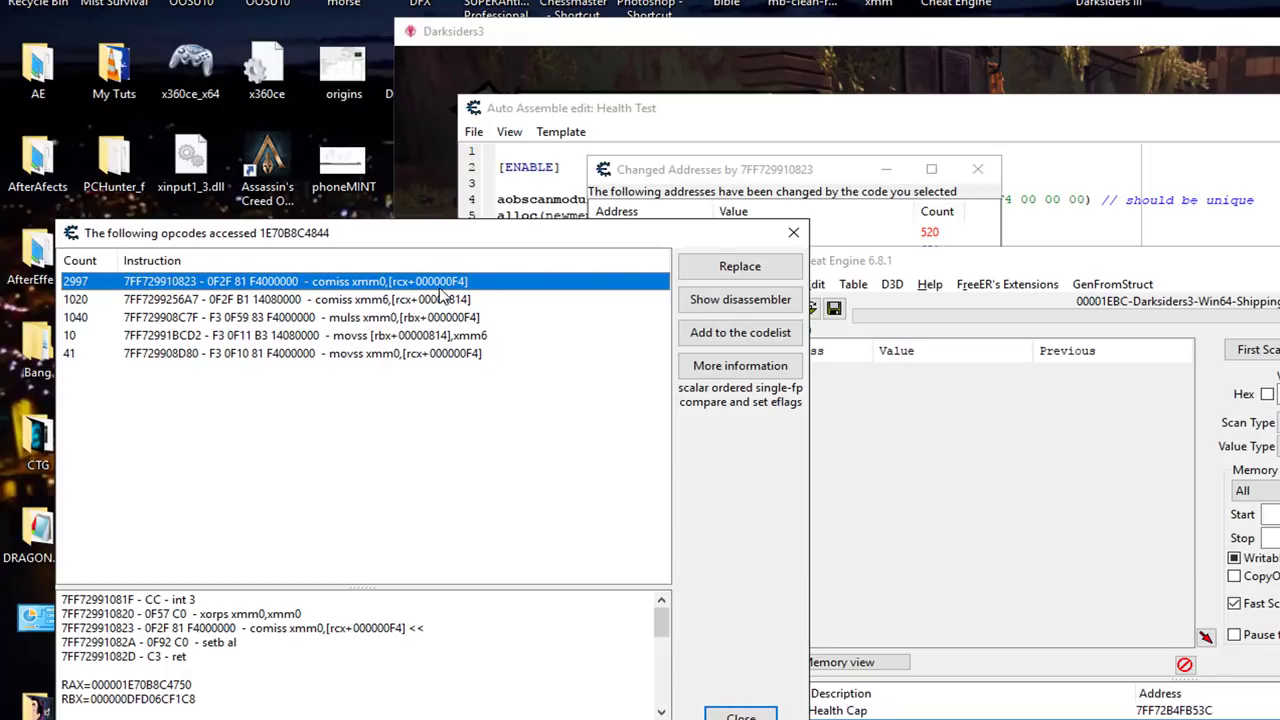
{"action": "left_click", "coordinate": [701, 366]}
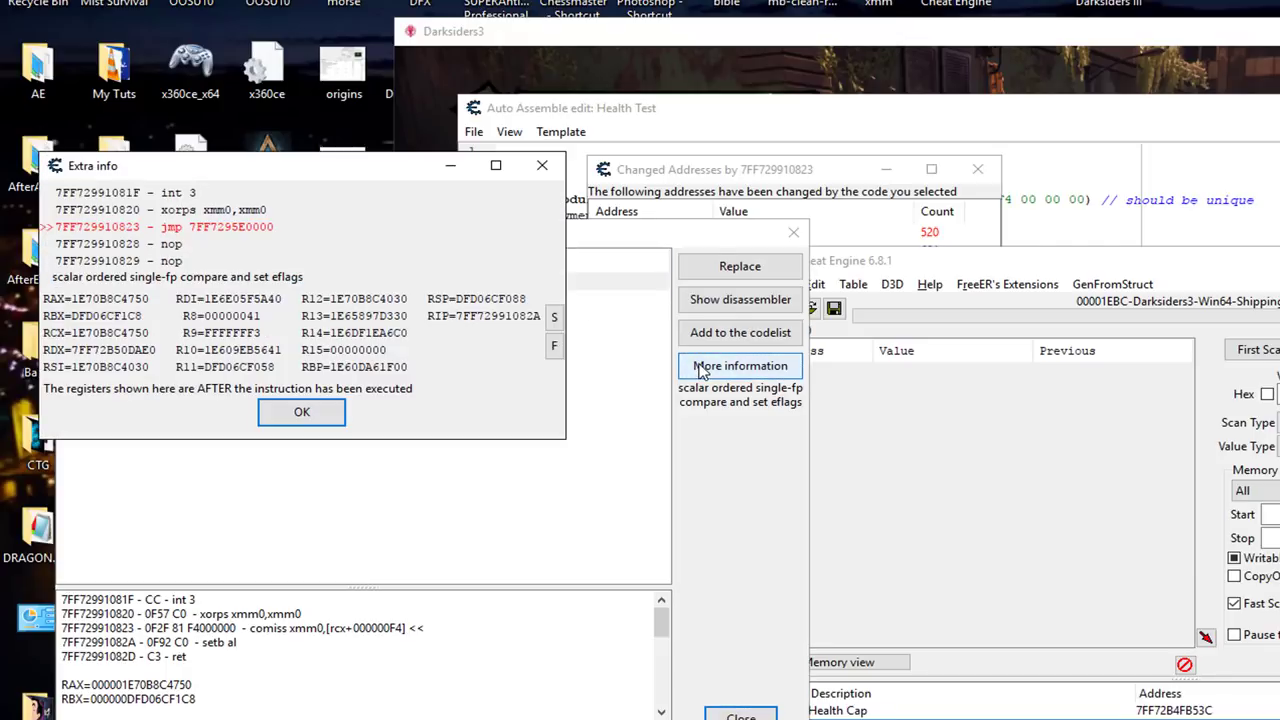
{"action": "left_click", "coordinate": [554, 346]}
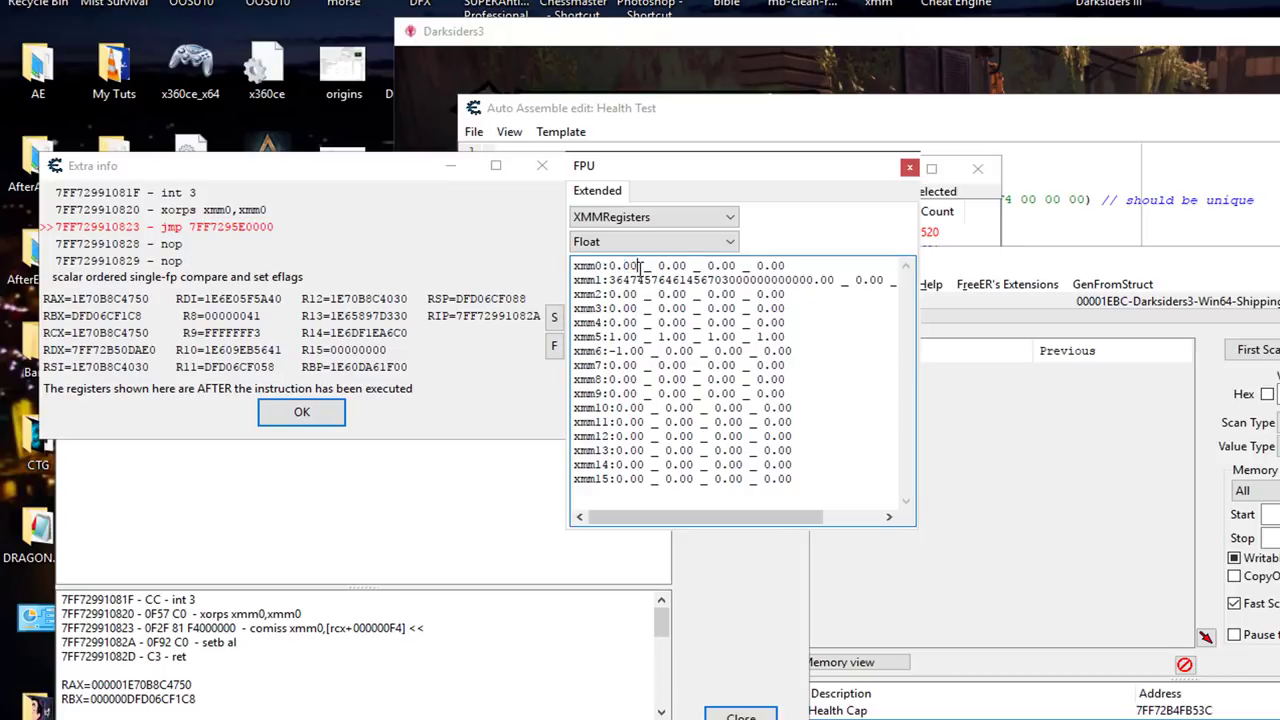
{"action": "left_click_drag", "start_coordinate": [638, 266], "coordinate": [609, 266]}
{"action": "left_click_drag", "start_coordinate": [643, 308], "coordinate": [609, 308]}
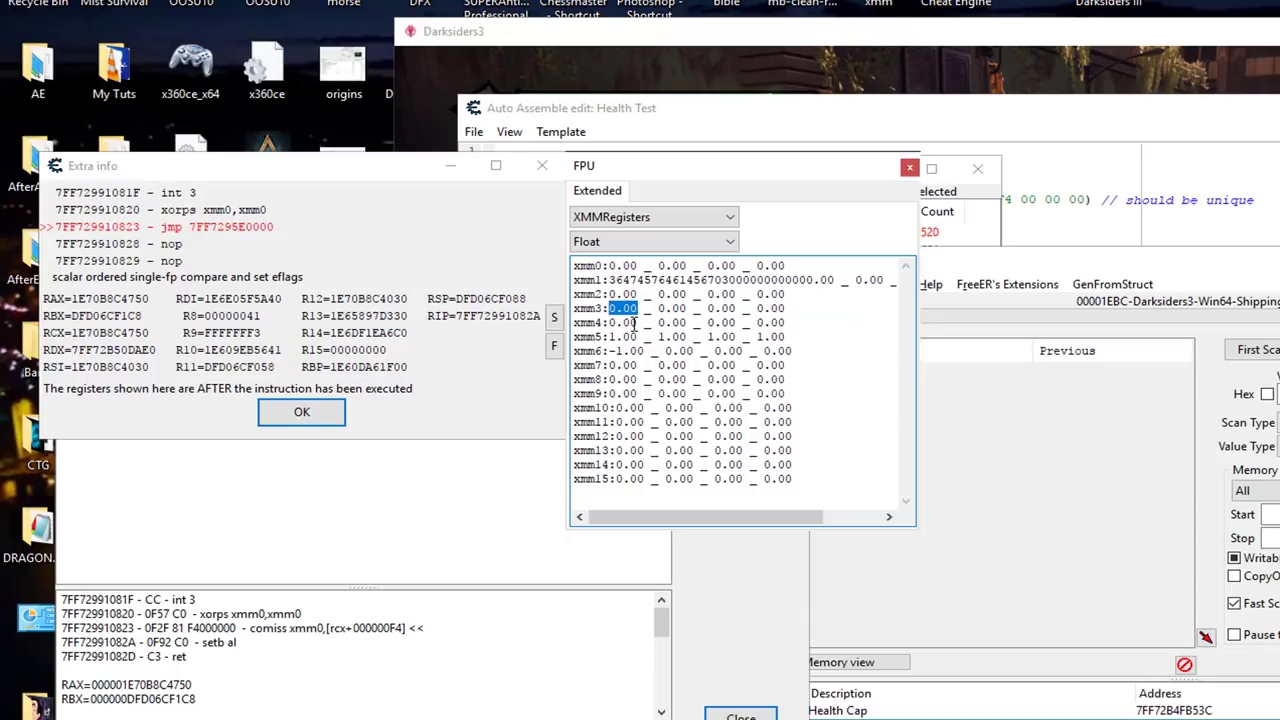